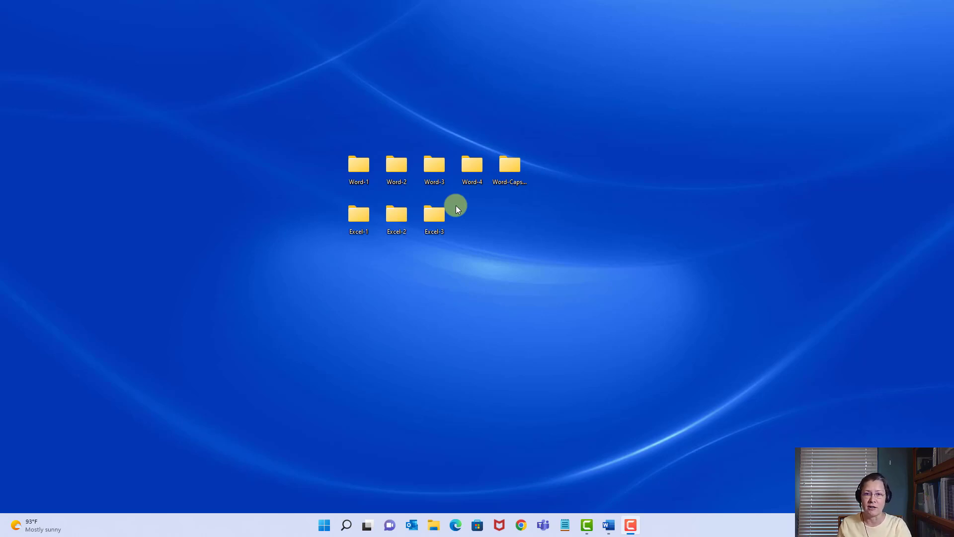
# Open the Excel-3 folder on the desktop and review the Exp22_Excel_Ch03_HOE_Jobs instructions in Word
pyautogui.doubleClick(434, 213)
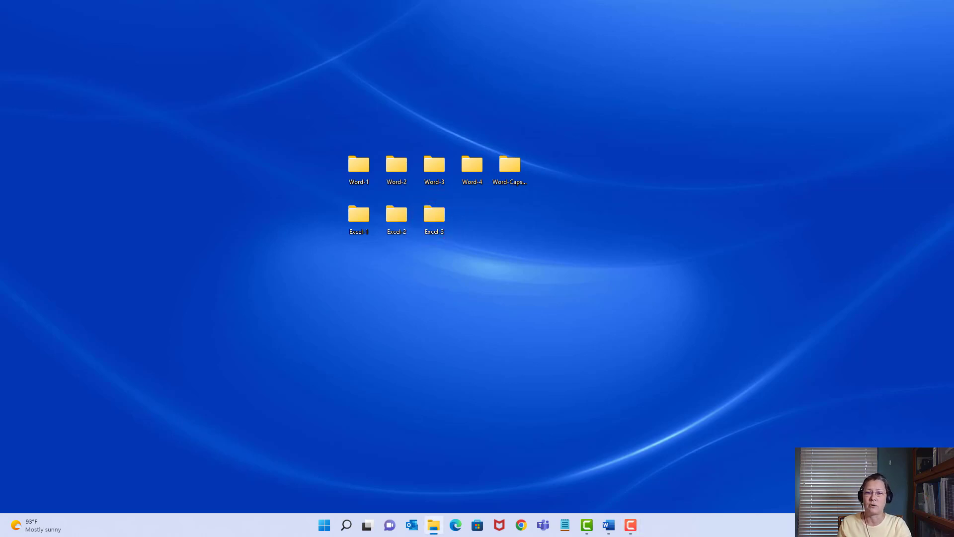
pyautogui.moveTo(471, 73); pyautogui.dragTo(418, 113)
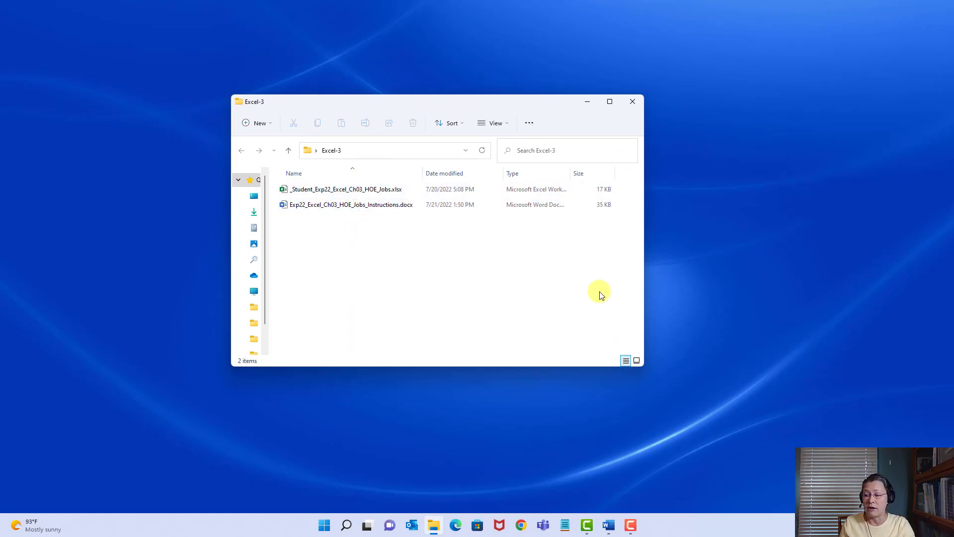
pyautogui.click(607, 526)
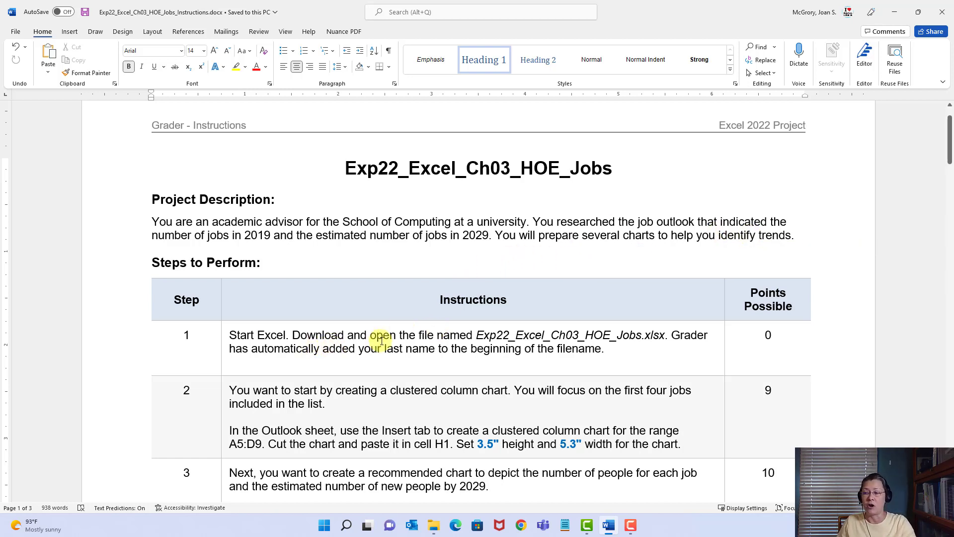
pyautogui.click(894, 12)
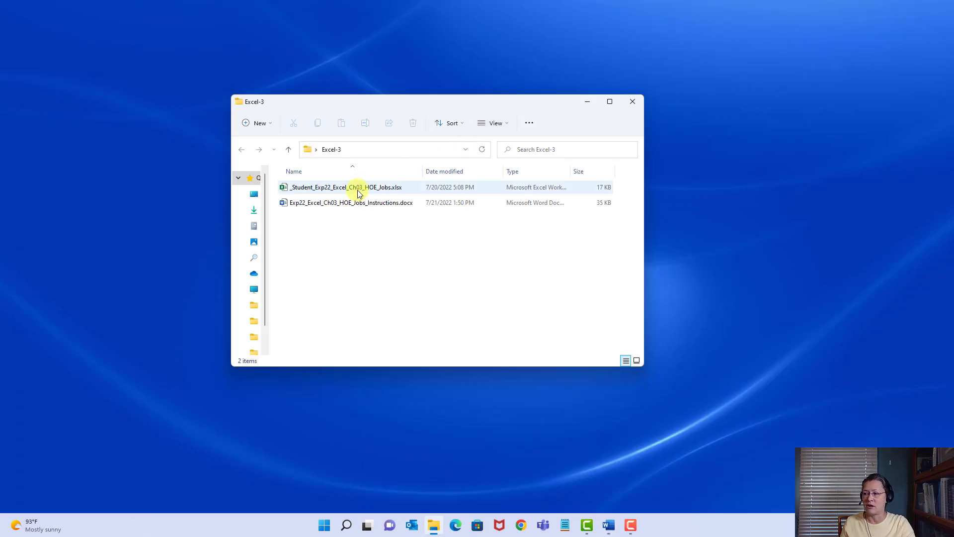
# Open the workbook _Student_Exp22_Excel_Ch03_HOE_Jobs.xlsx from the Excel-3 folder and maximize its window
pyautogui.doubleClick(358, 191)
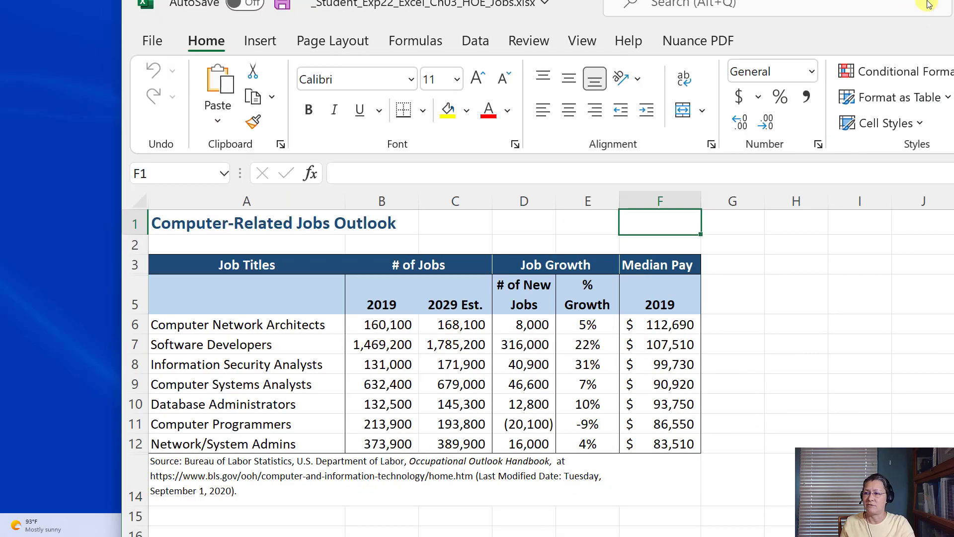
pyautogui.click(918, 7)
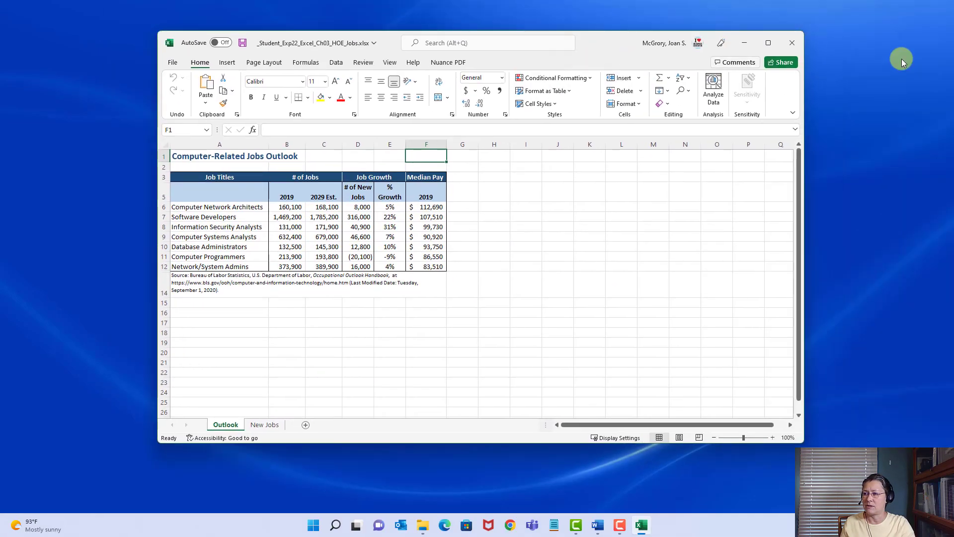
pyautogui.click(768, 43)
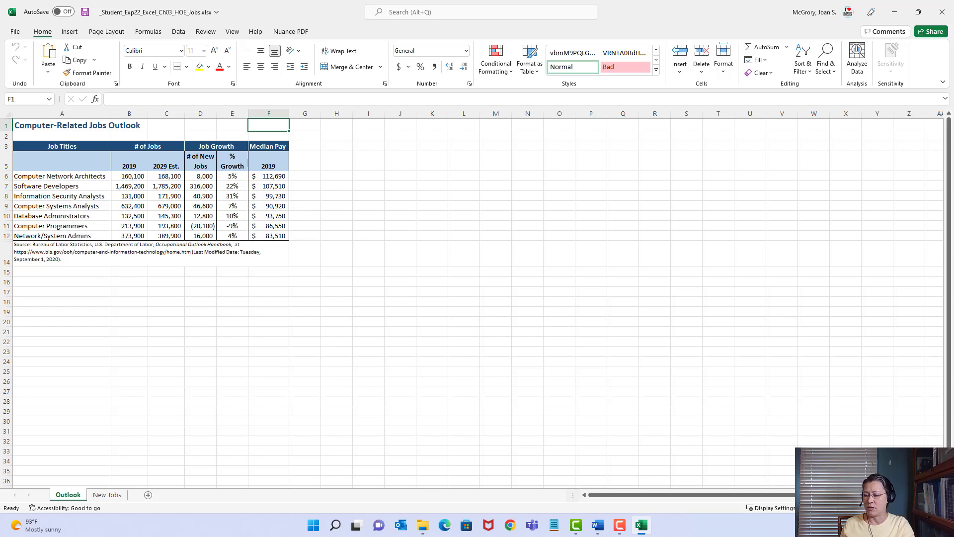
pyautogui.scroll(4, 477, 298)
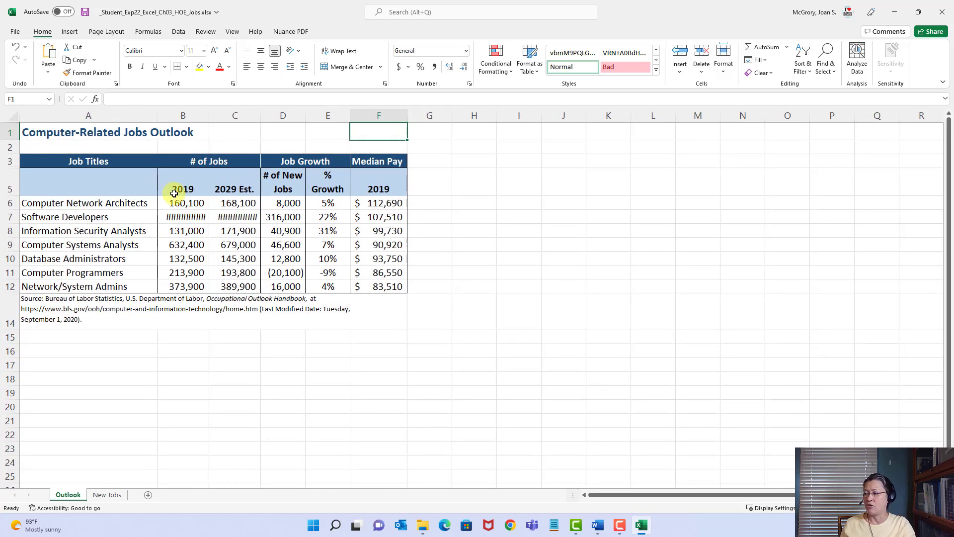
# Inspect the contents of cells B7 and C7 on the Outlook sheet and look over the New Jobs sheet
pyautogui.click(191, 219)
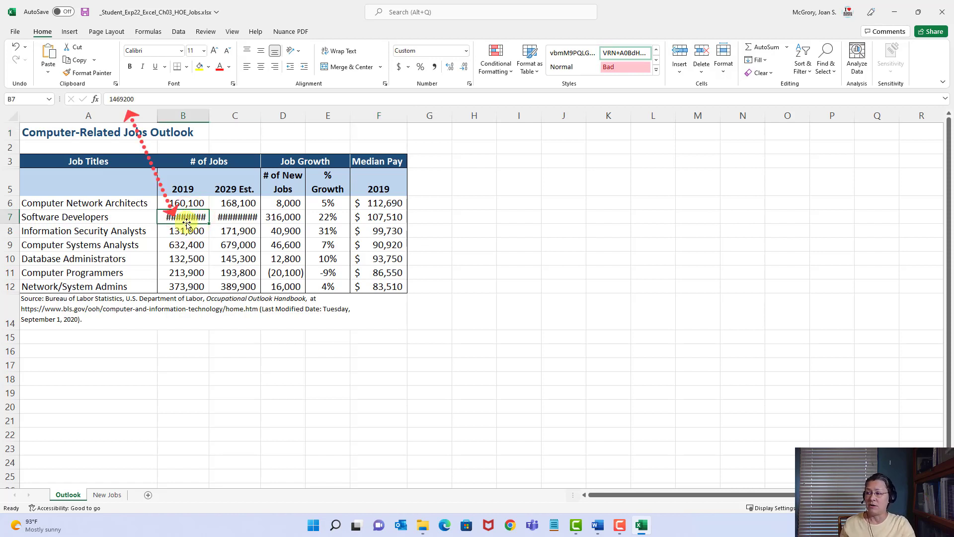
pyautogui.click(234, 215)
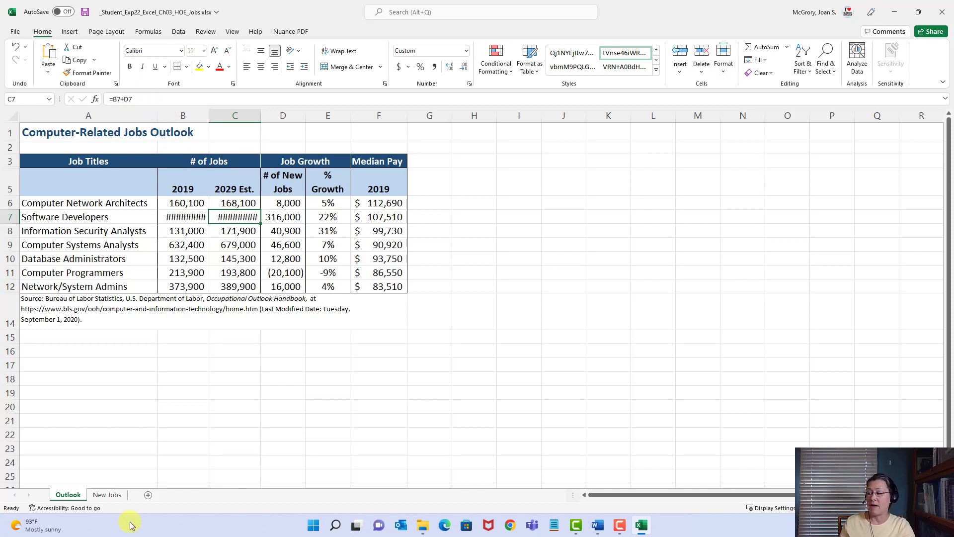
pyautogui.click(100, 495)
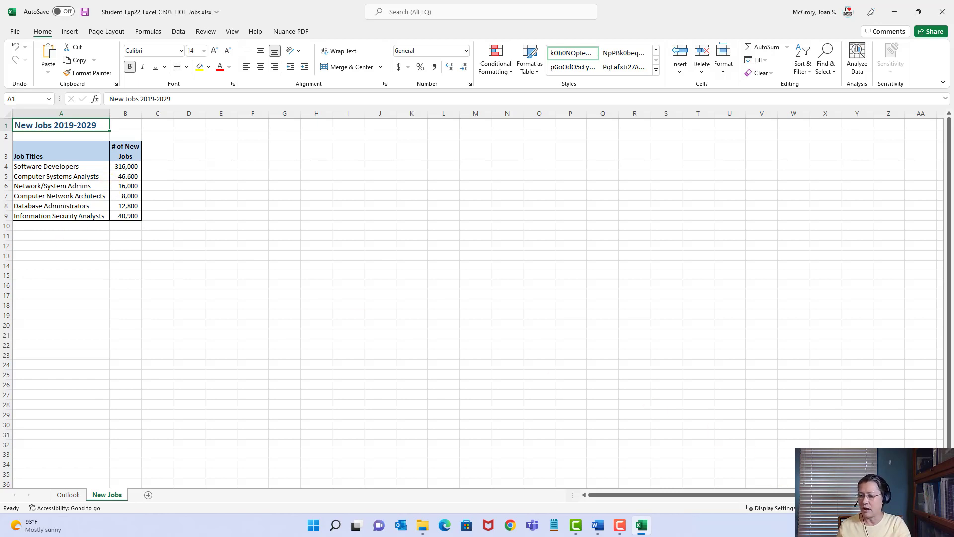
pyautogui.moveTo(909, 507); pyautogui.dragTo(917, 508)
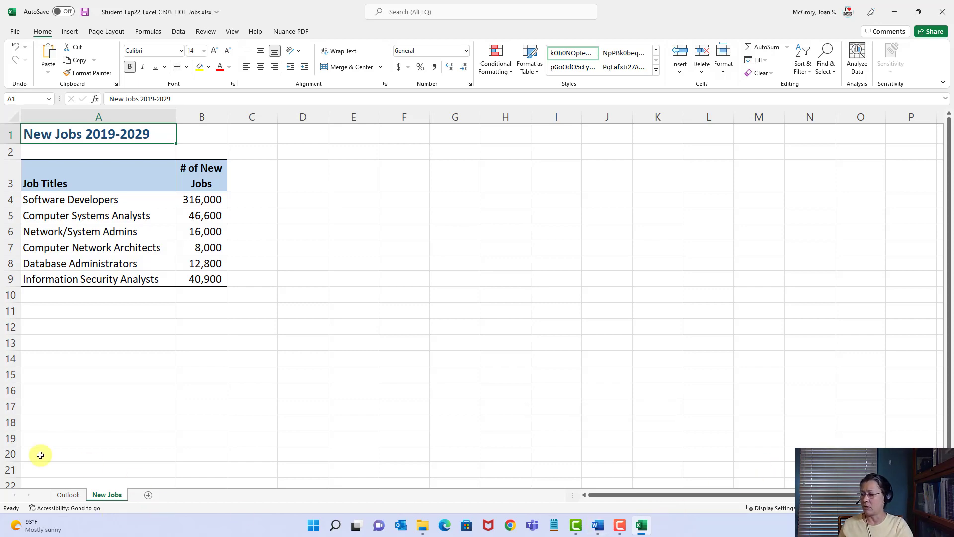
pyautogui.click(65, 495)
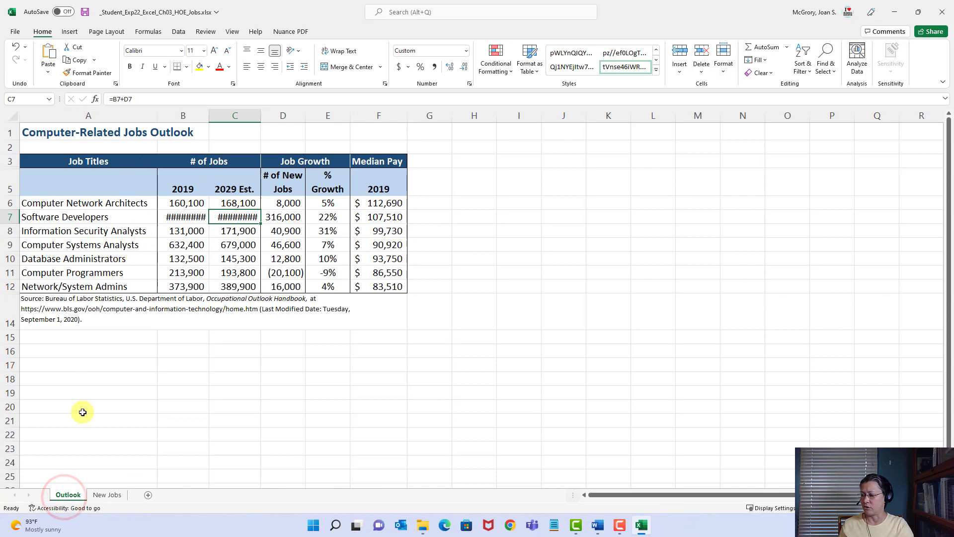
# Check instruction step 2 in Word and select the range A5:D9 on the Outlook sheet in Excel
pyautogui.click(599, 528)
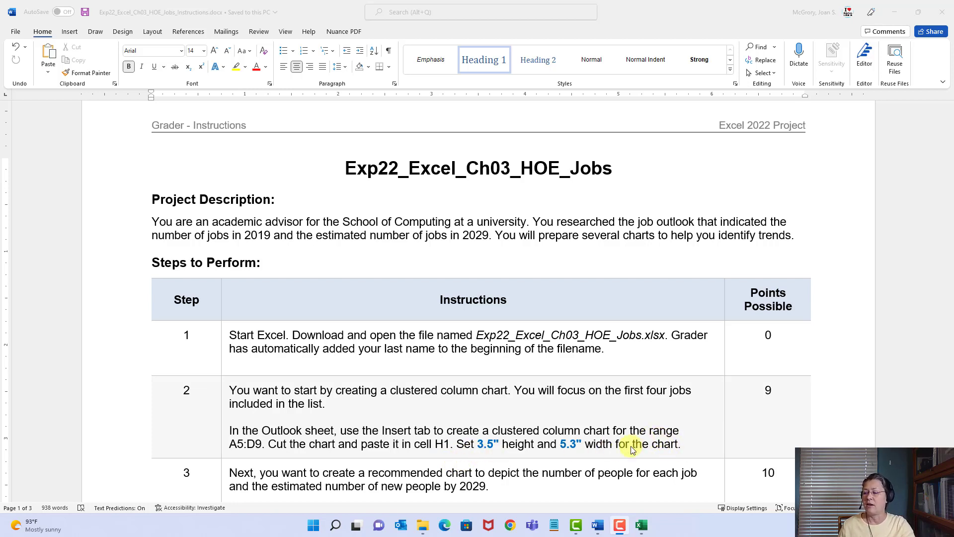
pyautogui.click(641, 527)
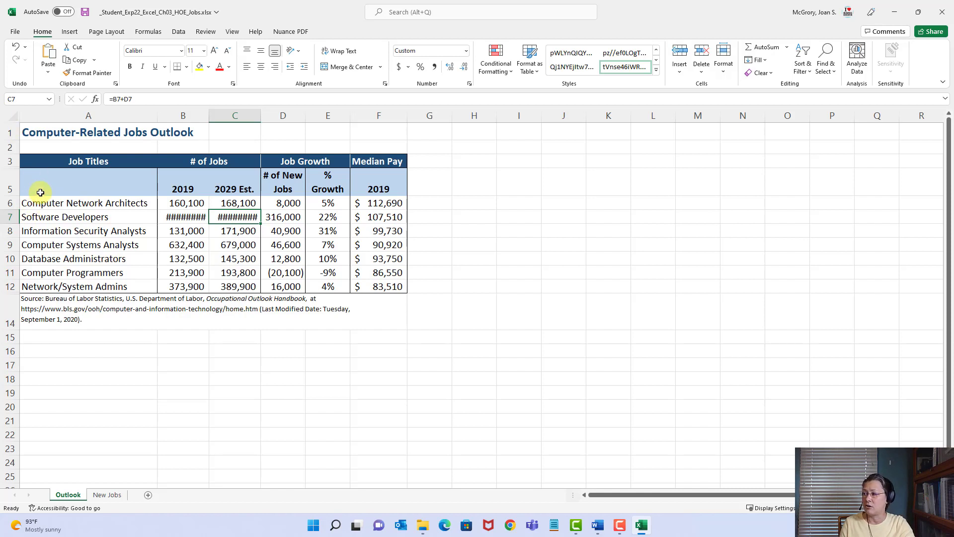
pyautogui.moveTo(49, 182); pyautogui.dragTo(283, 287)
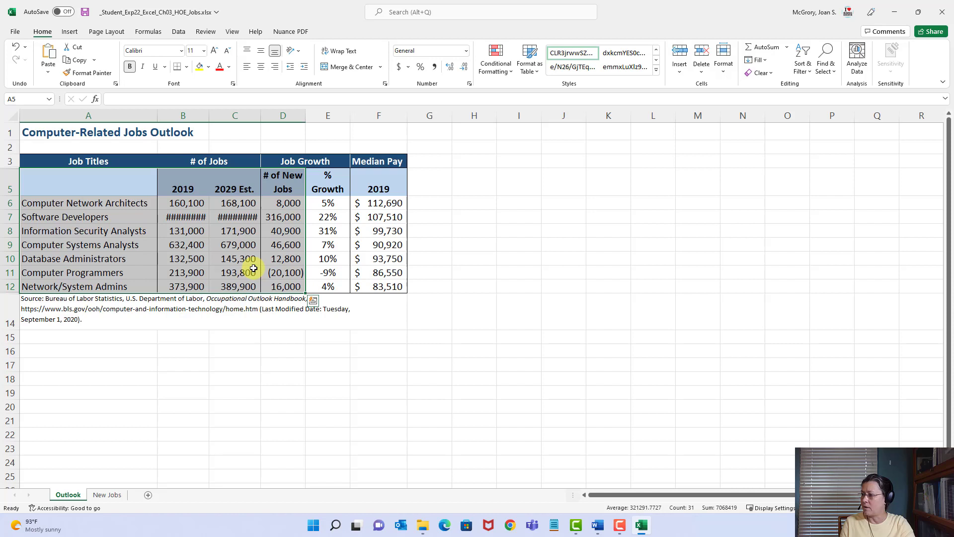
pyautogui.click(251, 271)
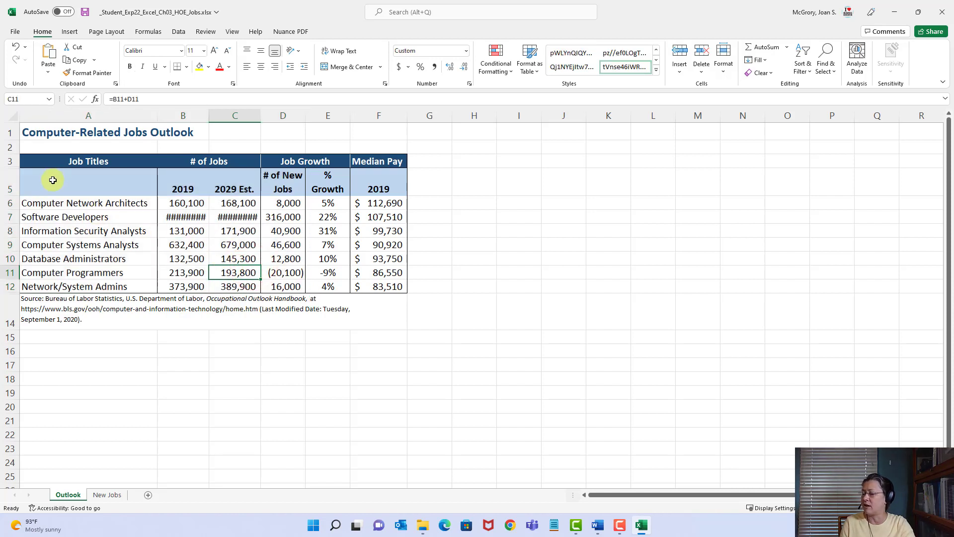
pyautogui.moveTo(53, 180); pyautogui.dragTo(276, 246)
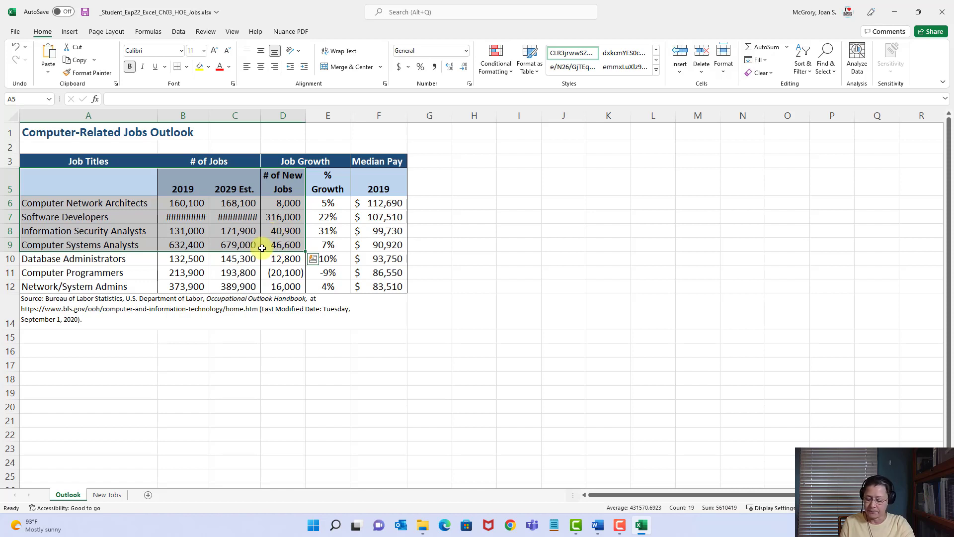
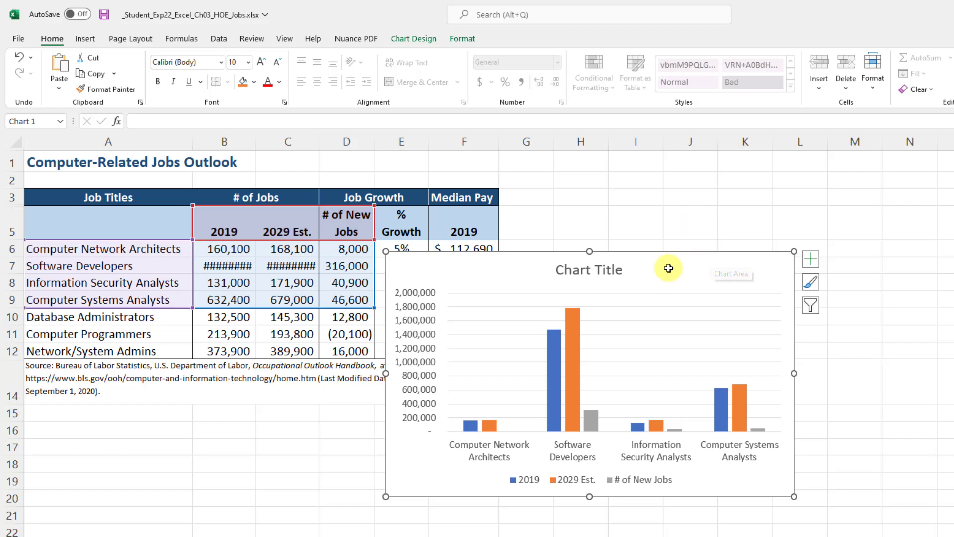
# Cut the clustered column chart and paste it at cell H1 on the Outlook sheet
pyautogui.click(94, 63)
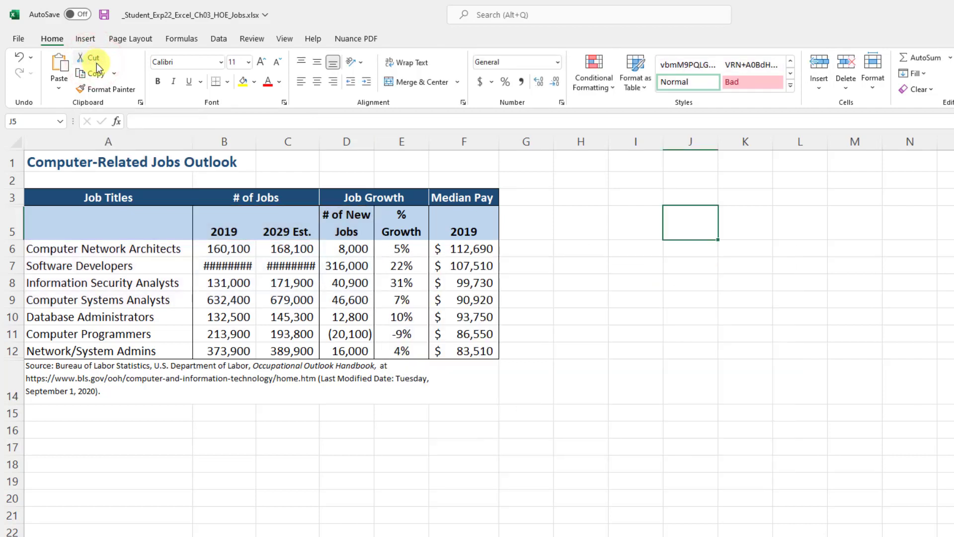
pyautogui.click(574, 161)
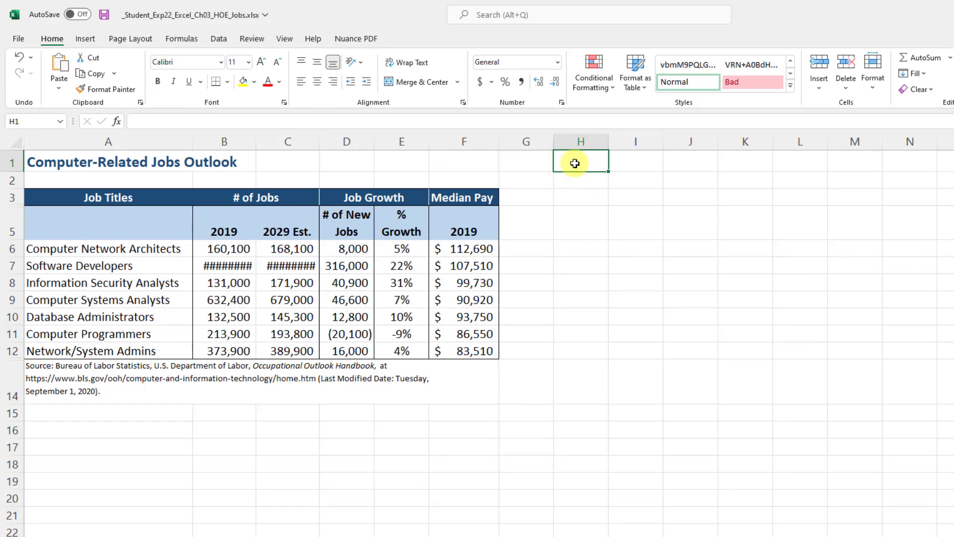
pyautogui.click(60, 65)
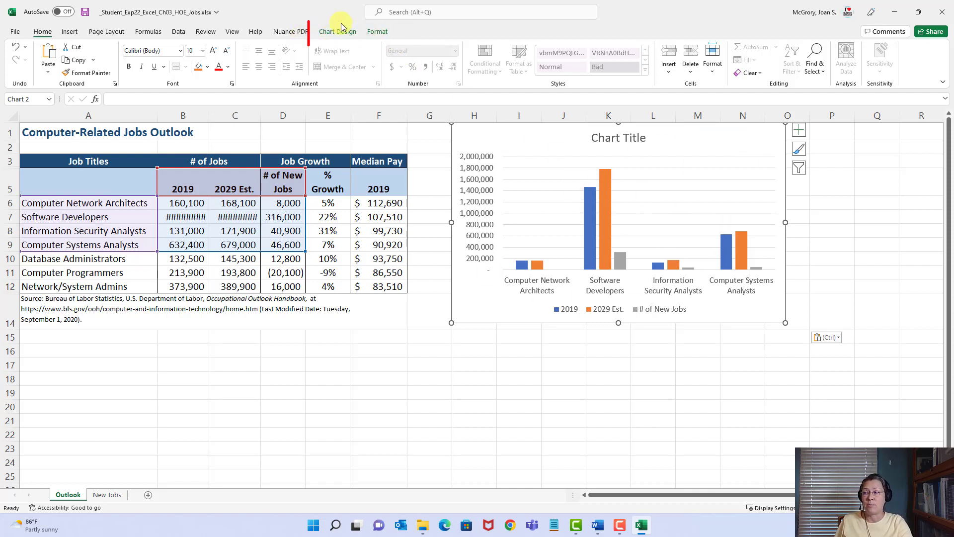
# Set the column chart's height to 3.5" and width to 5.3", and save the workbook
pyautogui.click(377, 32)
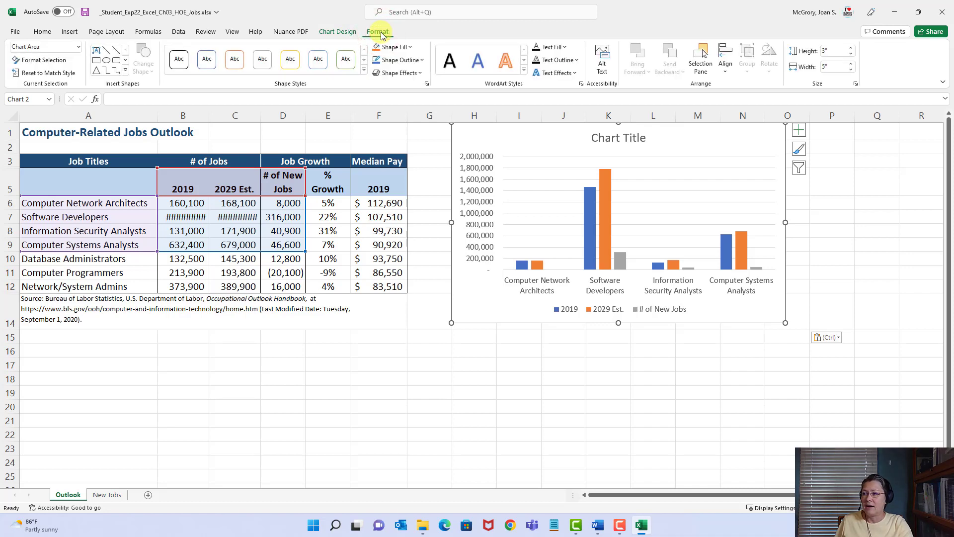
pyautogui.click(835, 51)
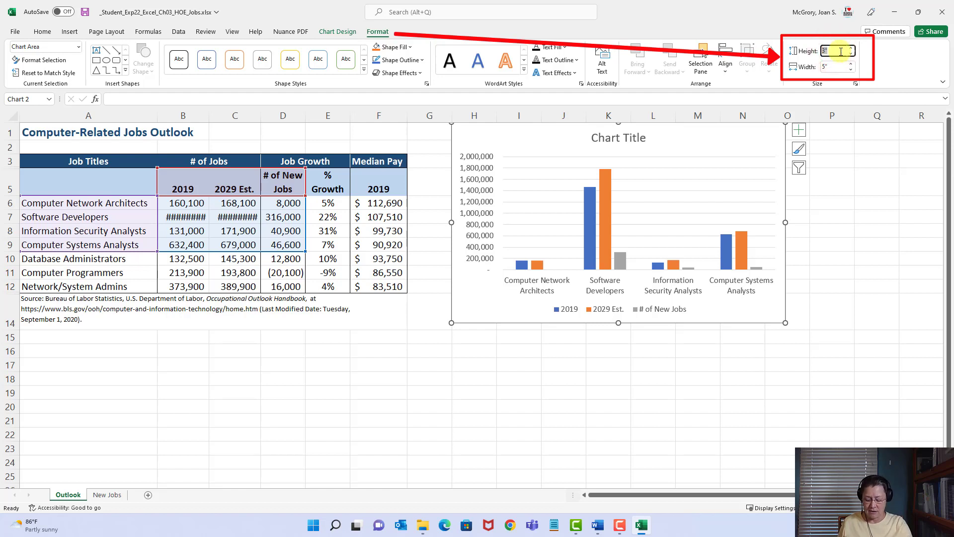
pyautogui.write('3.5')
pyautogui.press('Return')
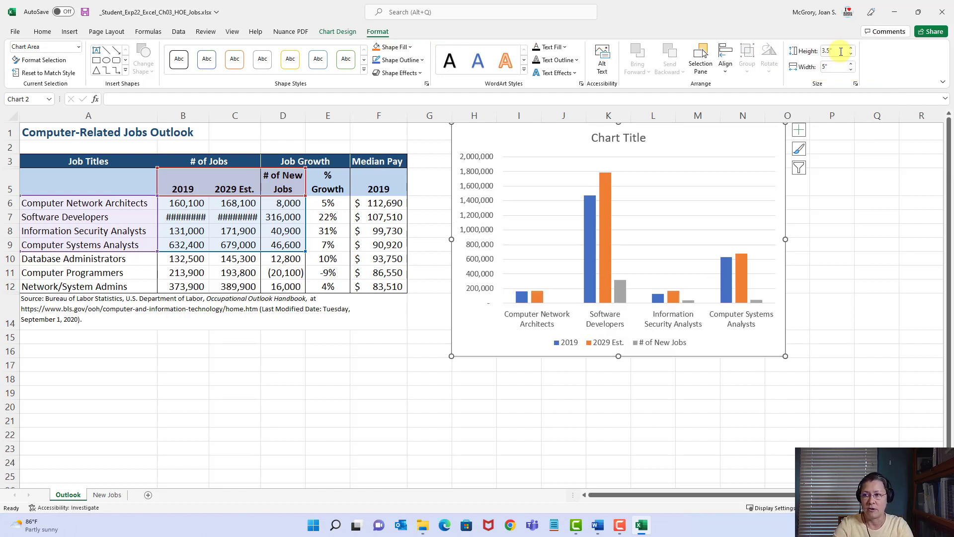
pyautogui.click(836, 67)
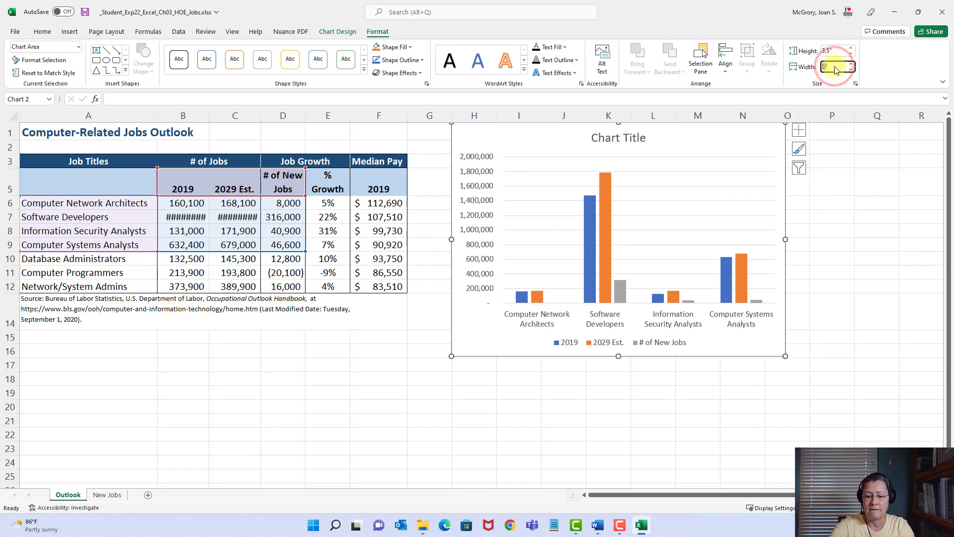
pyautogui.write('5.3')
pyautogui.press('Return')
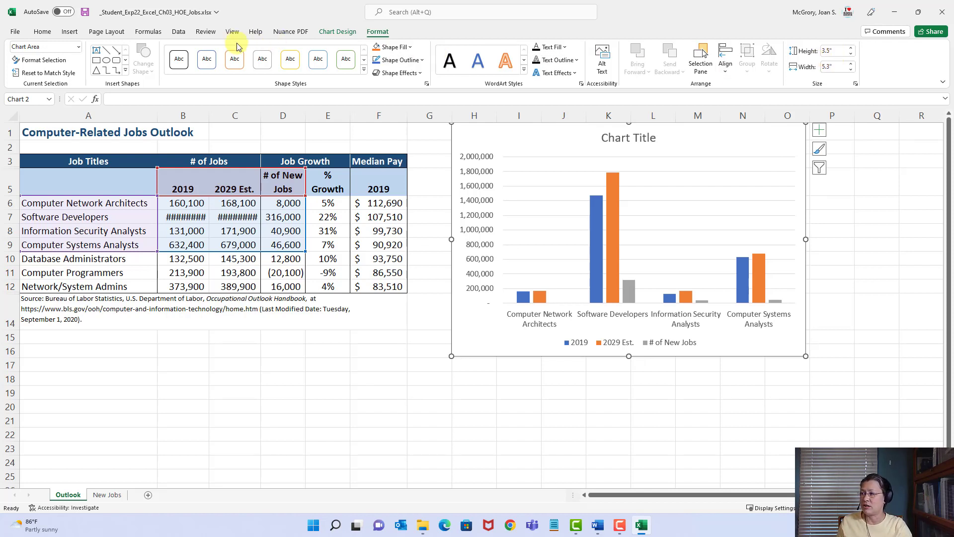
pyautogui.click(85, 13)
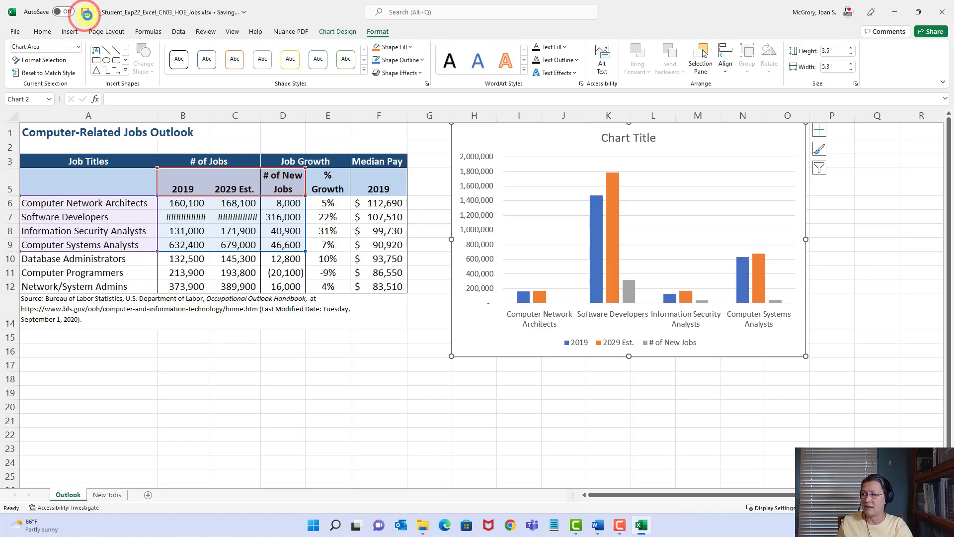
# Read instruction step 3 in Word about the recommended chart and its data ranges, and return to the Excel workbook
pyautogui.click(597, 530)
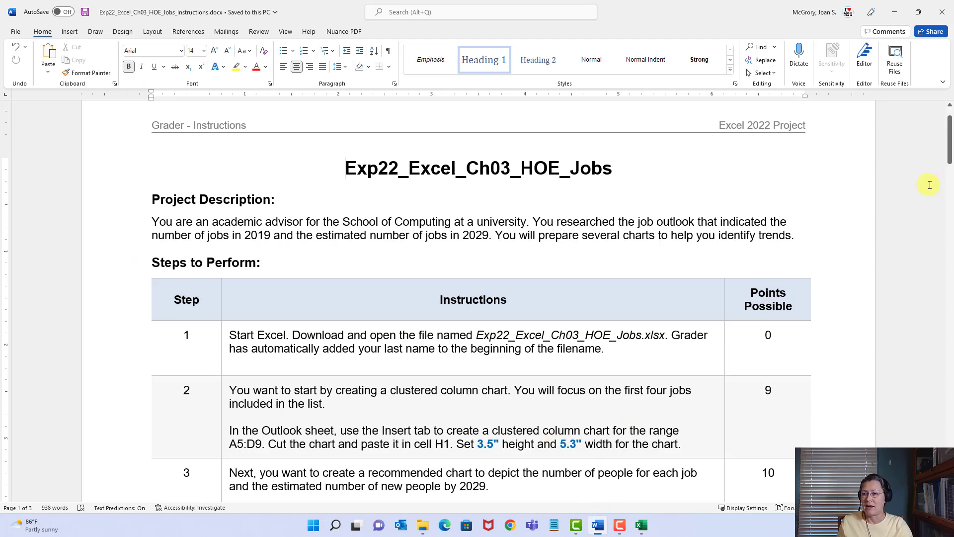
pyautogui.moveTo(949, 167); pyautogui.dragTo(948, 201)
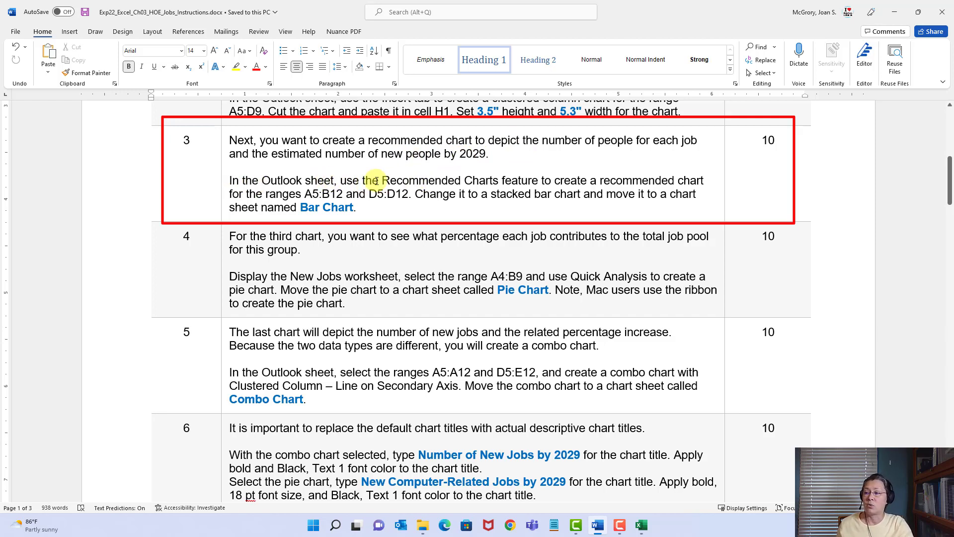
pyautogui.moveTo(382, 181); pyautogui.dragTo(486, 178)
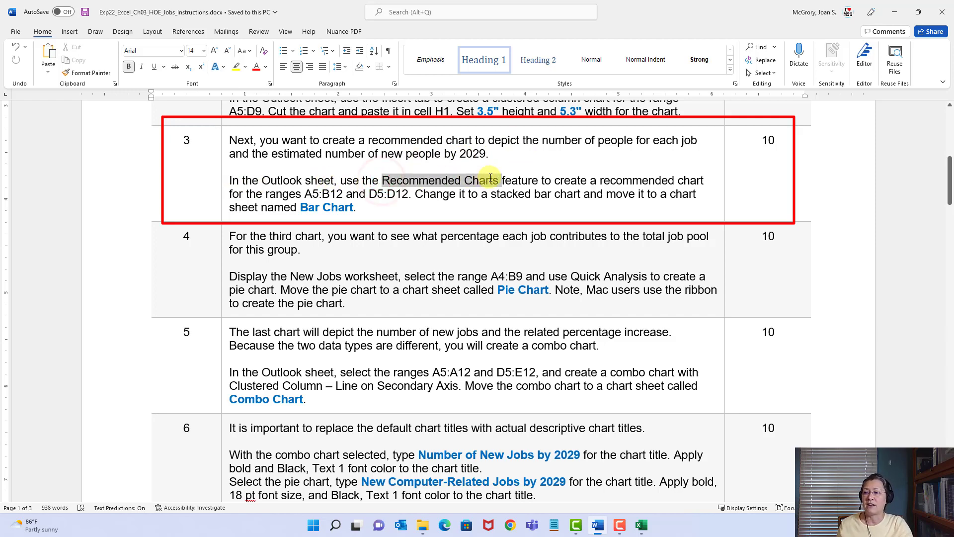
pyautogui.click(465, 181)
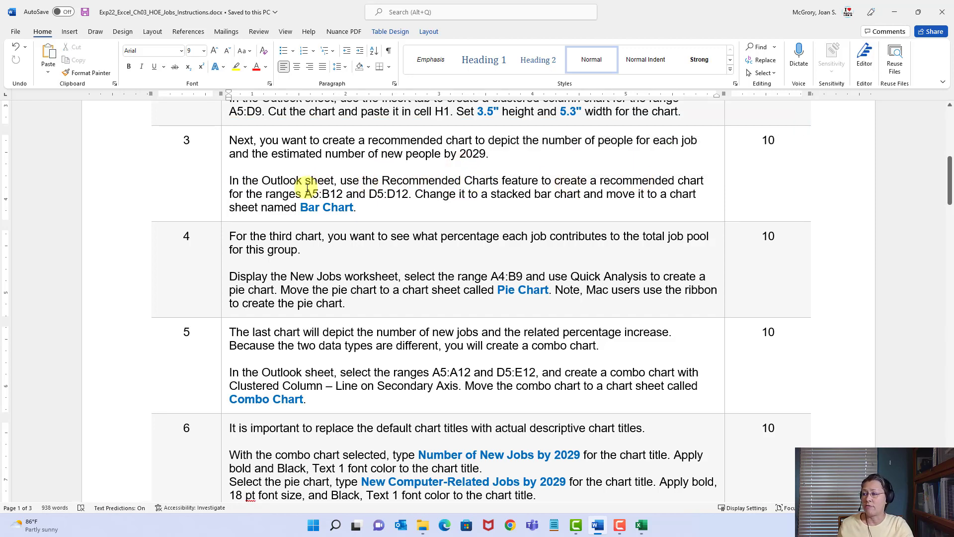
pyautogui.moveTo(304, 194); pyautogui.dragTo(405, 193)
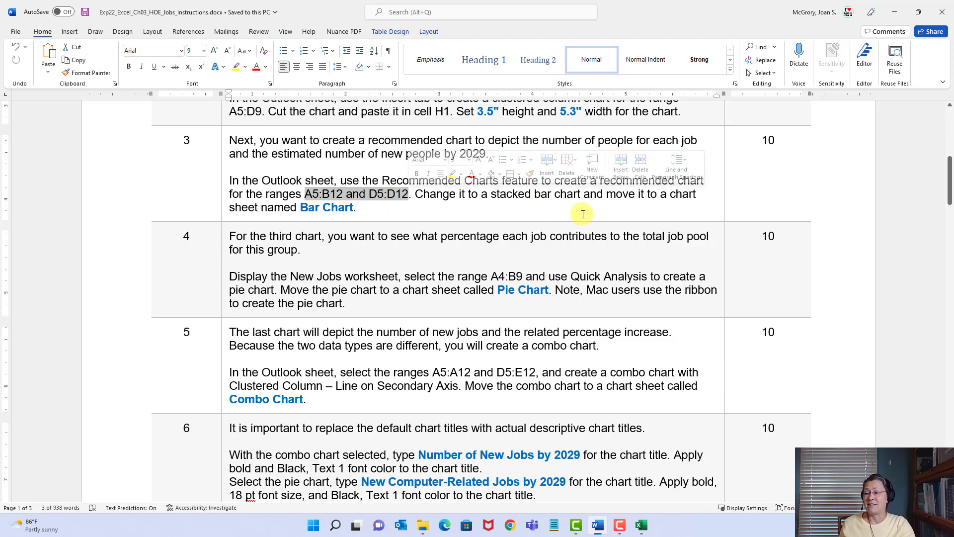
pyautogui.click(580, 196)
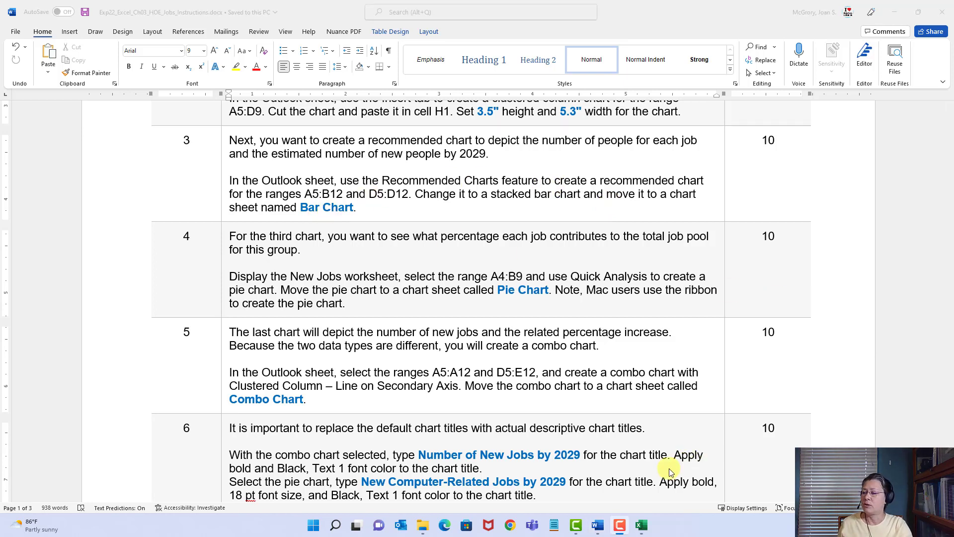
pyautogui.click(647, 528)
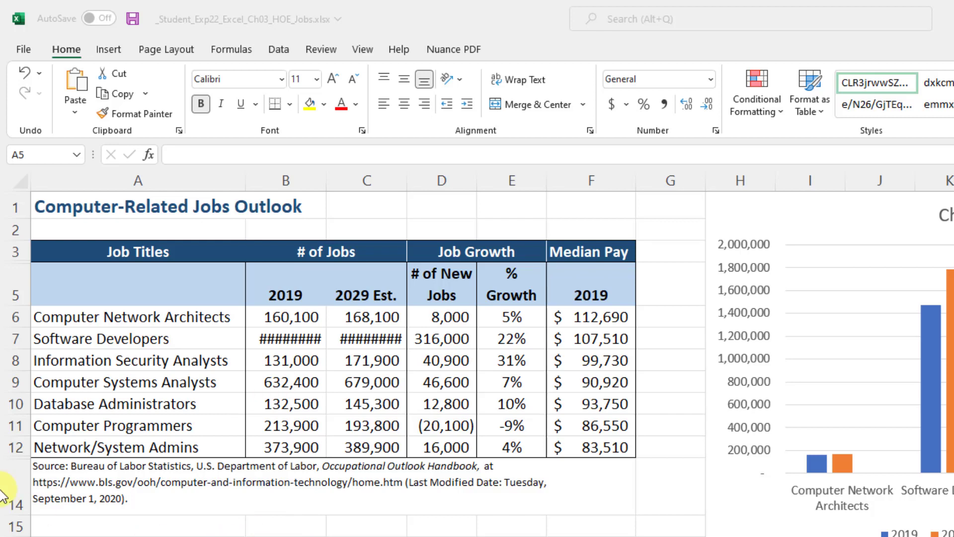
# Insert a recommended stacked bar chart based on the ranges A5:B12 and D5:D12 of the Outlook sheet
pyautogui.click(33, 153)
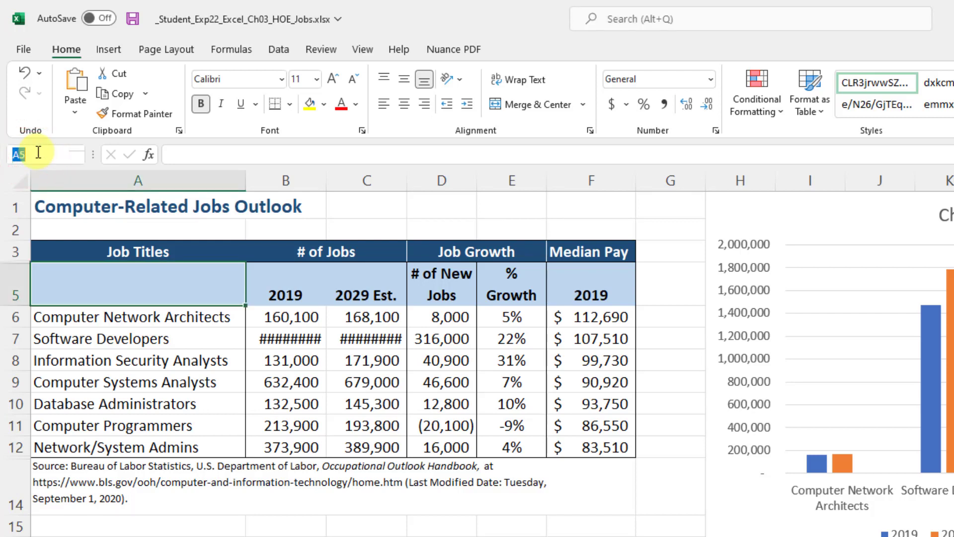
pyautogui.write('A5:B12')
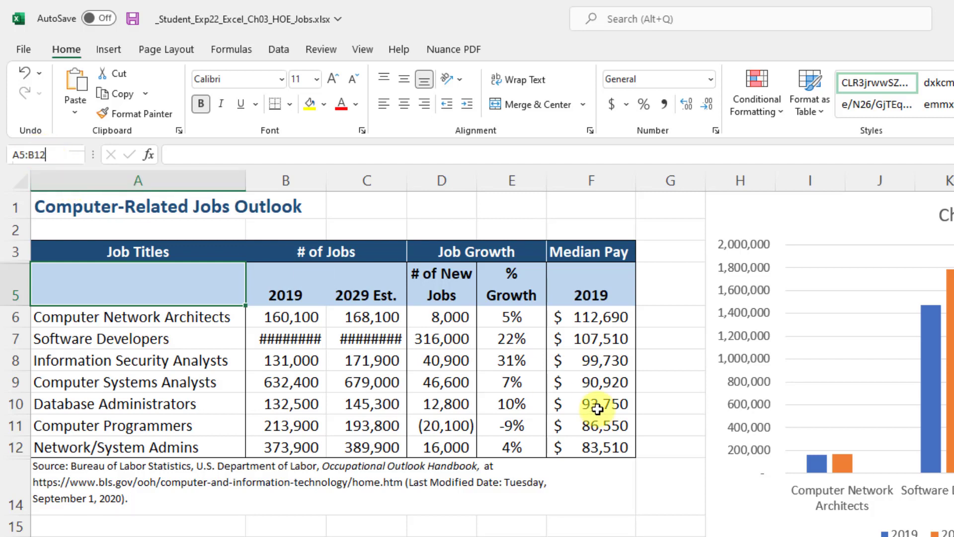
pyautogui.write(',D5:D12')
pyautogui.press('Return')
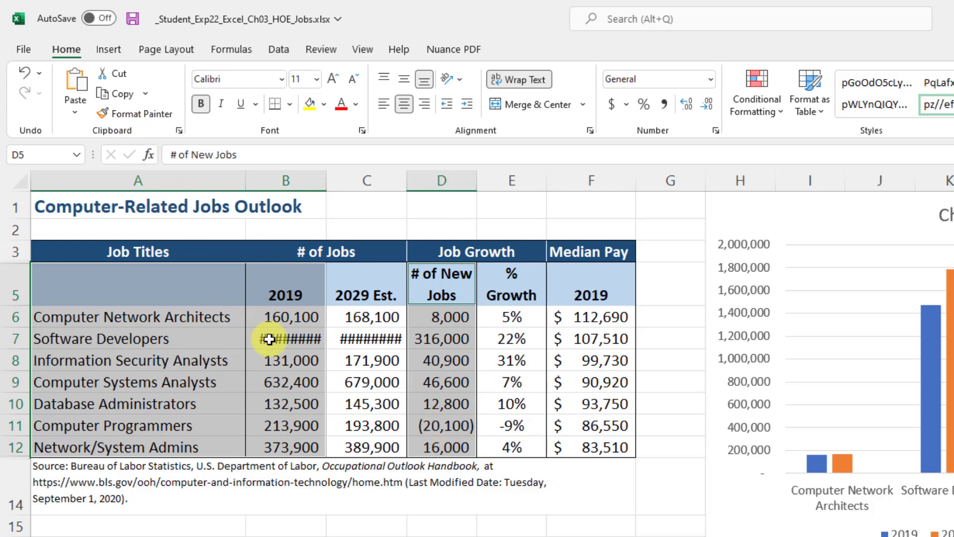
pyautogui.click(109, 49)
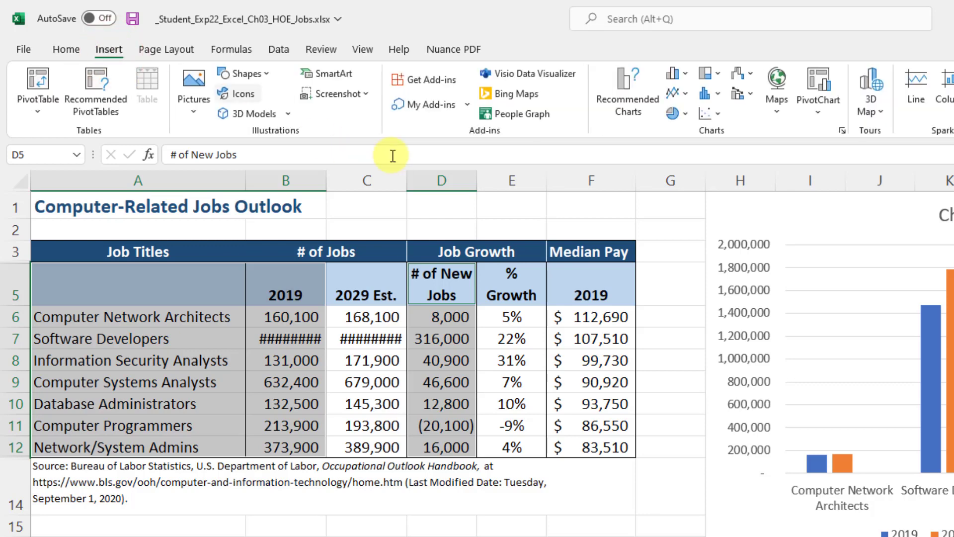
pyautogui.click(622, 100)
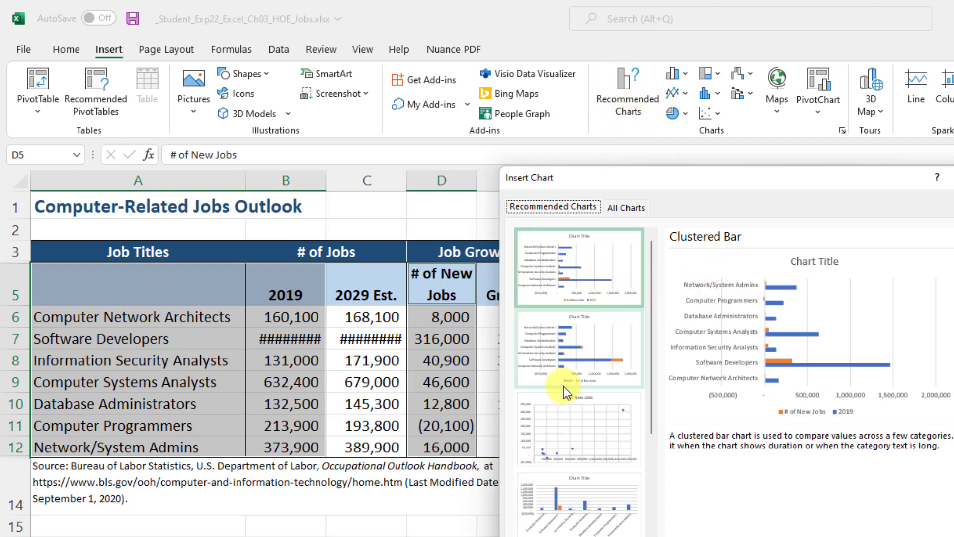
pyautogui.click(574, 357)
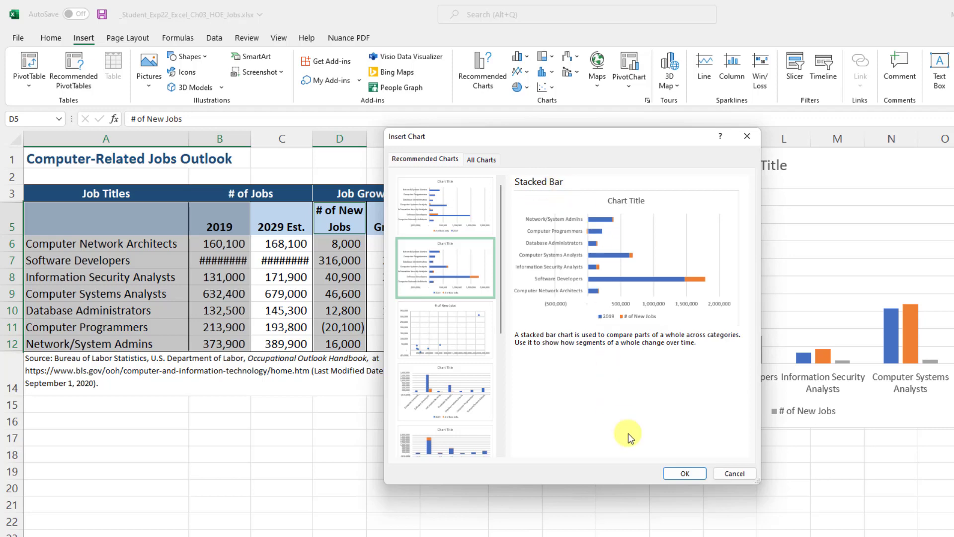
pyautogui.click(687, 474)
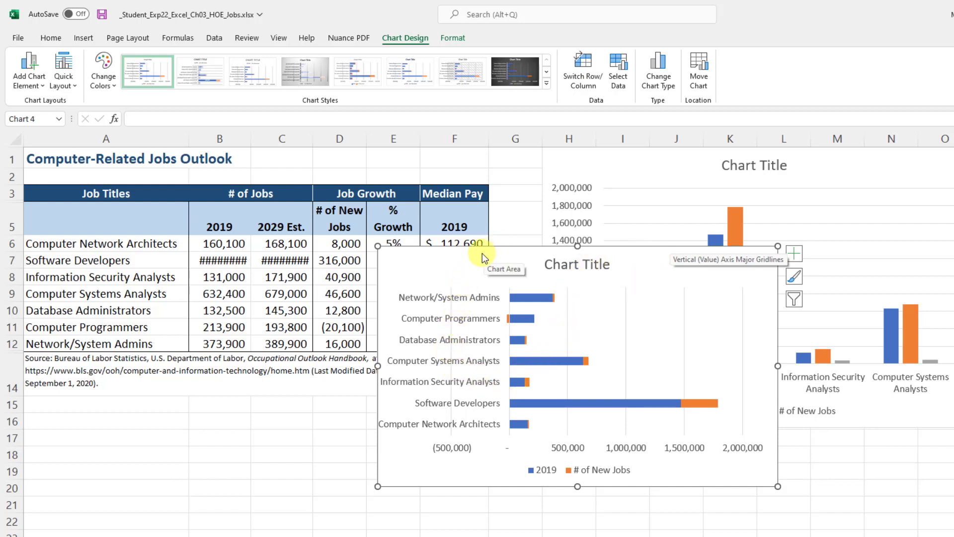
# Move the stacked bar chart to a new chart sheet named Bar Chart
pyautogui.moveTo(485, 252)
pyautogui.mouseDown()
pyautogui.moveTo(375, 237)
pyautogui.moveTo(441, 191)
pyautogui.moveTo(552, 222)
pyautogui.moveTo(502, 264)
pyautogui.moveTo(420, 215)
pyautogui.moveTo(482, 196)
pyautogui.moveTo(492, 251)
pyautogui.moveTo(417, 239)
pyautogui.moveTo(483, 248)
pyautogui.mouseUp()
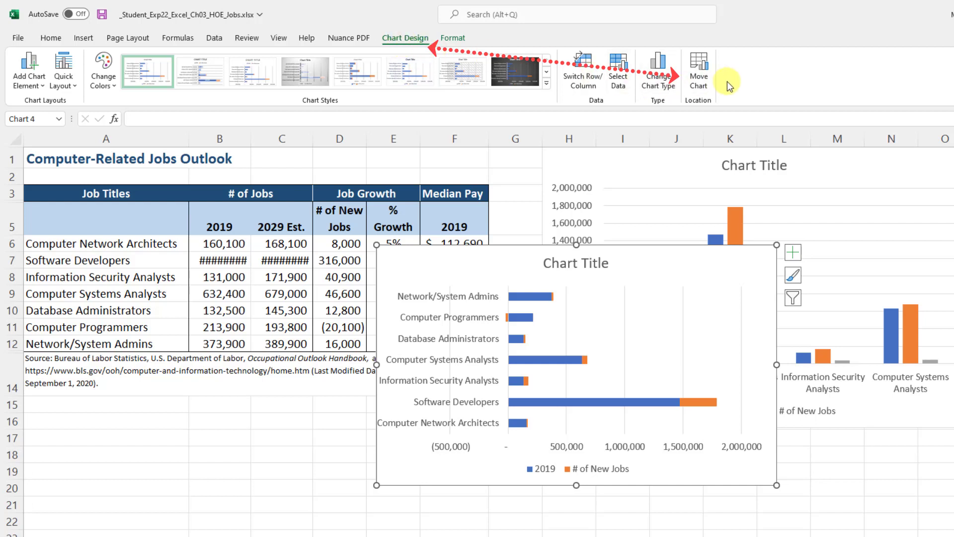
pyautogui.click(699, 79)
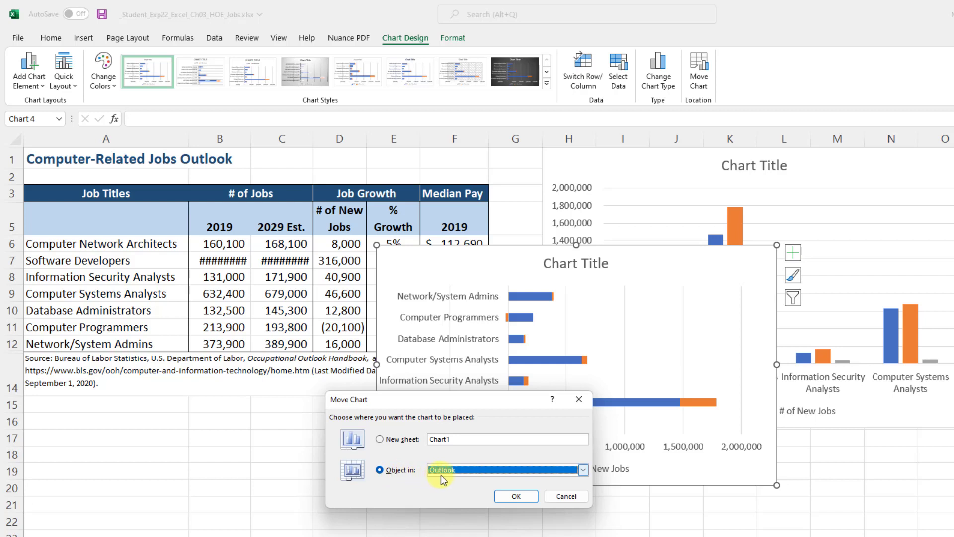
pyautogui.click(380, 440)
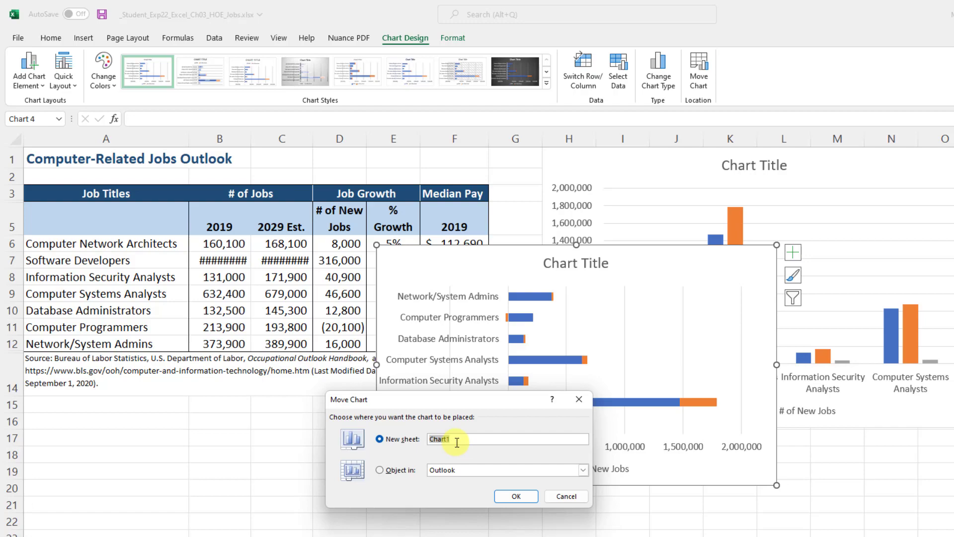
pyautogui.write('Bar Chart')
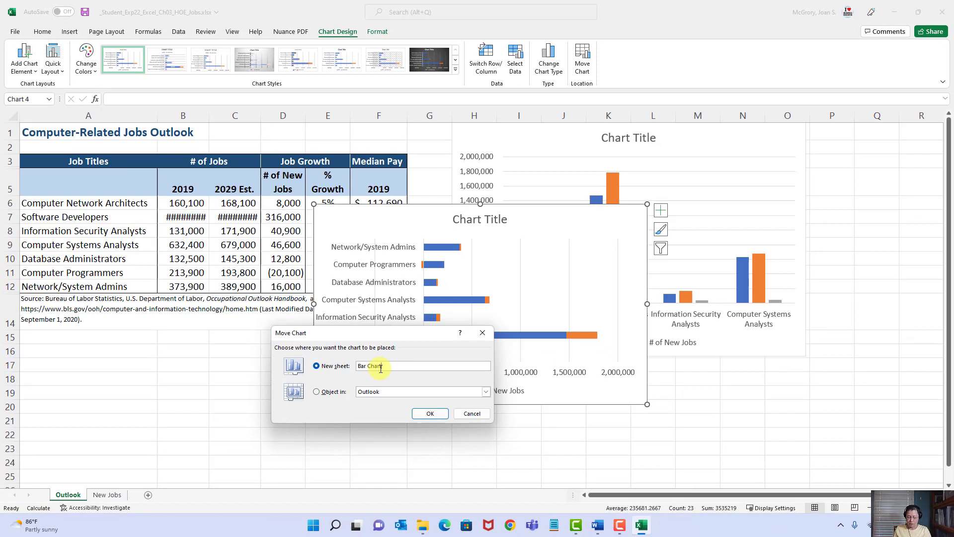
pyautogui.click(431, 415)
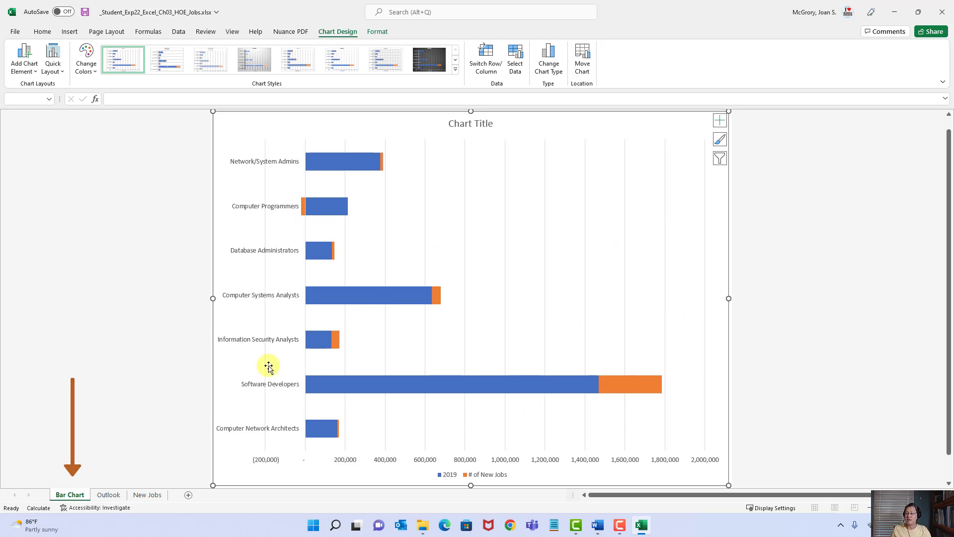
# Review the job data and column chart on the Outlook sheet, return to the Bar Chart sheet, and save the workbook
pyautogui.click(109, 495)
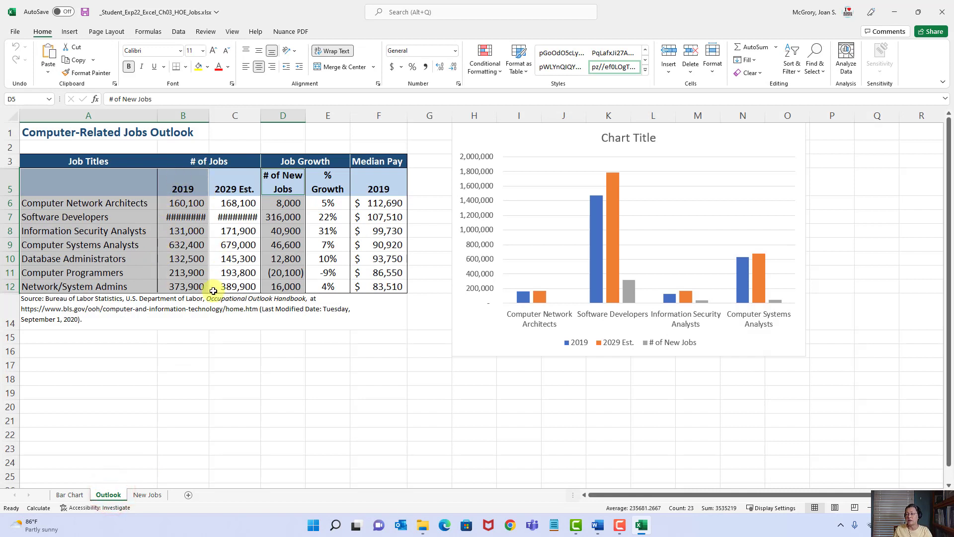
pyautogui.click(239, 262)
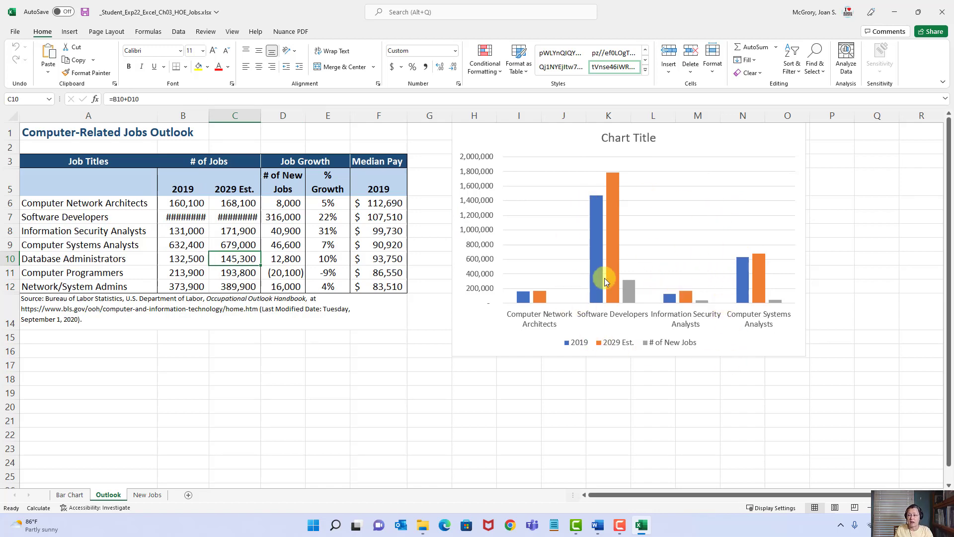
pyautogui.click(64, 495)
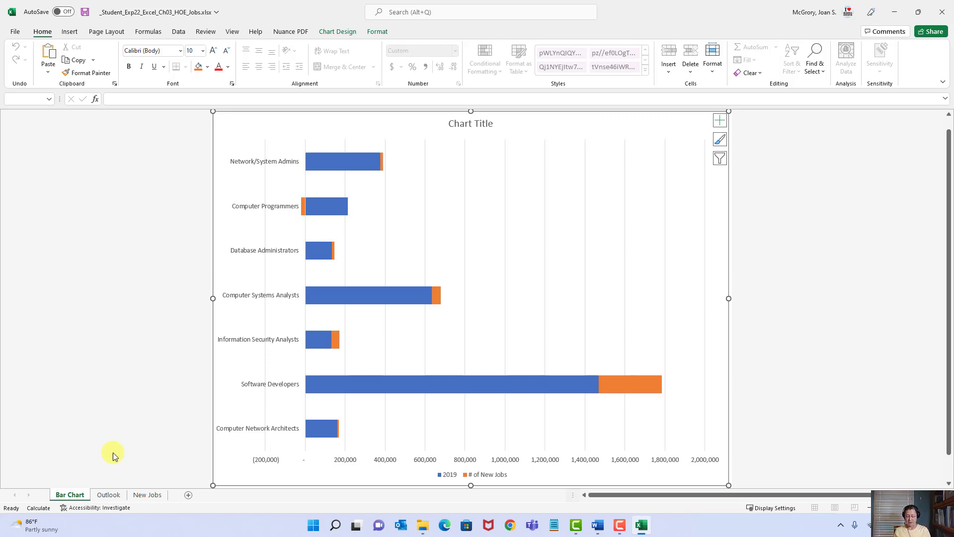
pyautogui.click(85, 13)
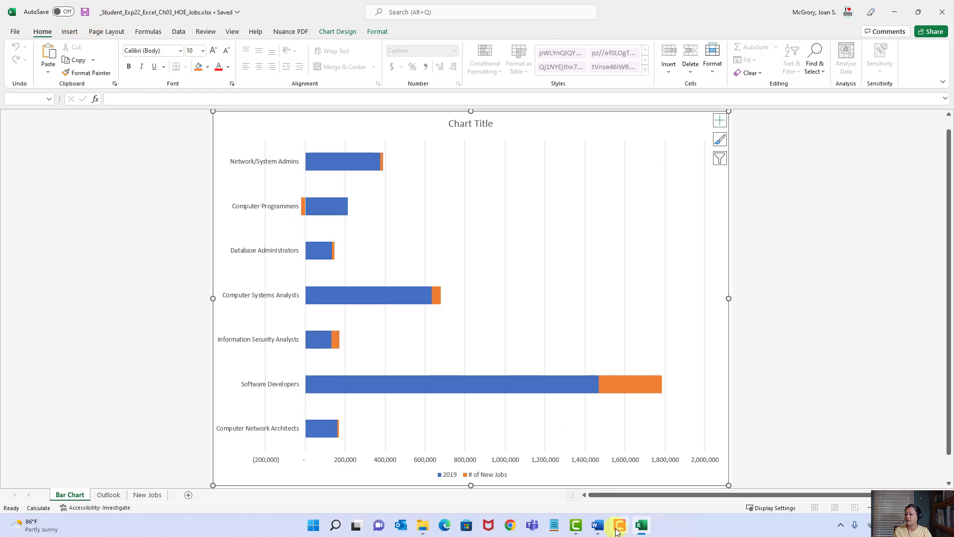
# Read instruction step 4 in Word about the pie chart and its data range, and return to the Excel workbook
pyautogui.click(597, 526)
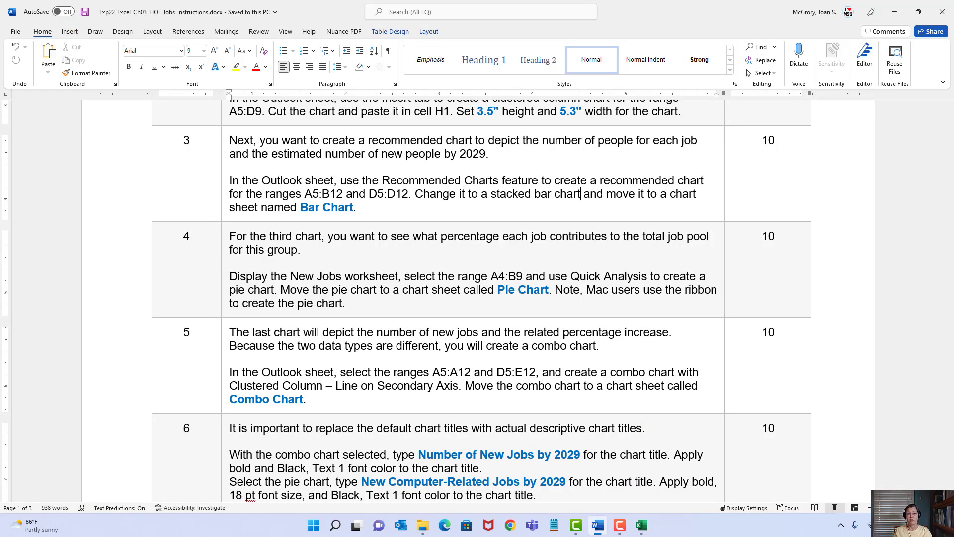
pyautogui.press('F10')
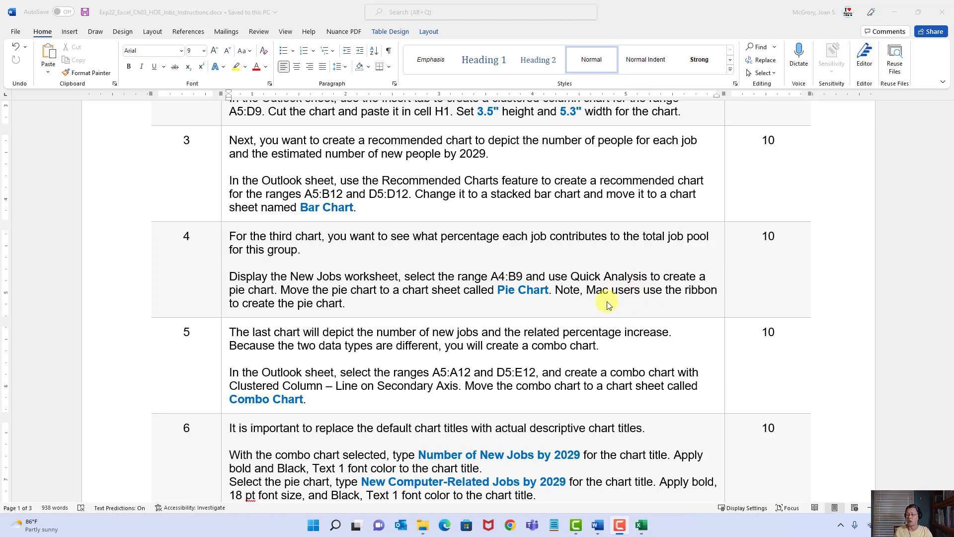
pyautogui.click(642, 524)
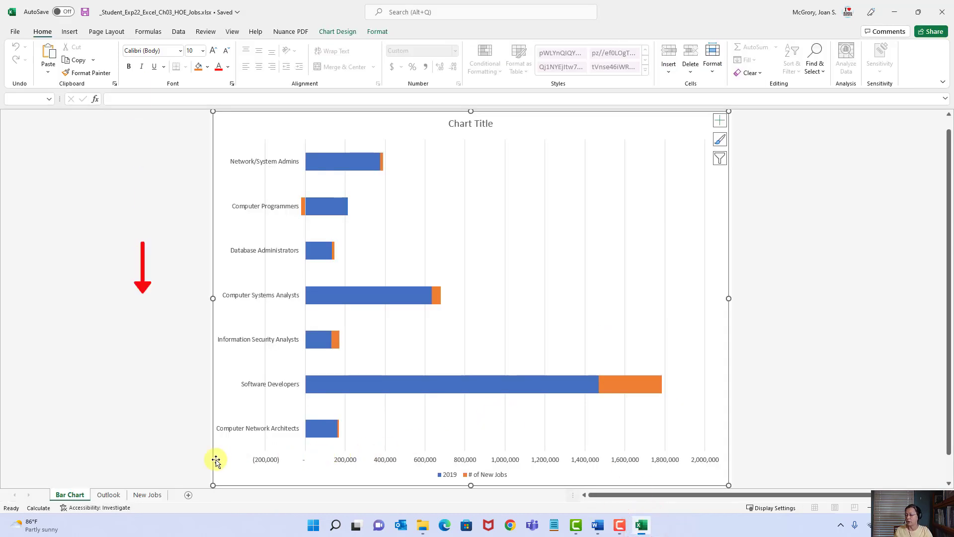
# Create a pie chart from the range A4:B9 on the New Jobs sheet using Quick Analysis
pyautogui.click(156, 494)
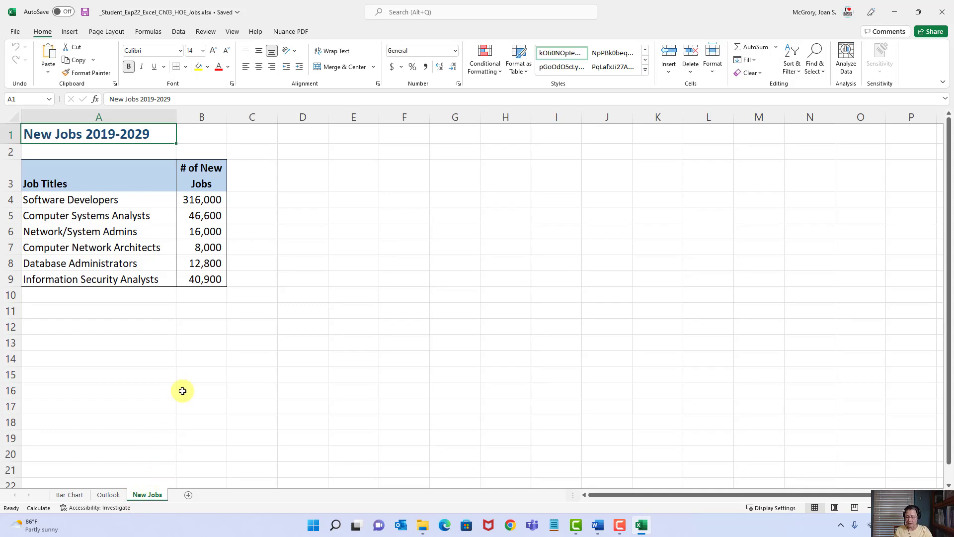
pyautogui.click(84, 200)
pyautogui.moveTo(117, 209); pyautogui.dragTo(198, 276)
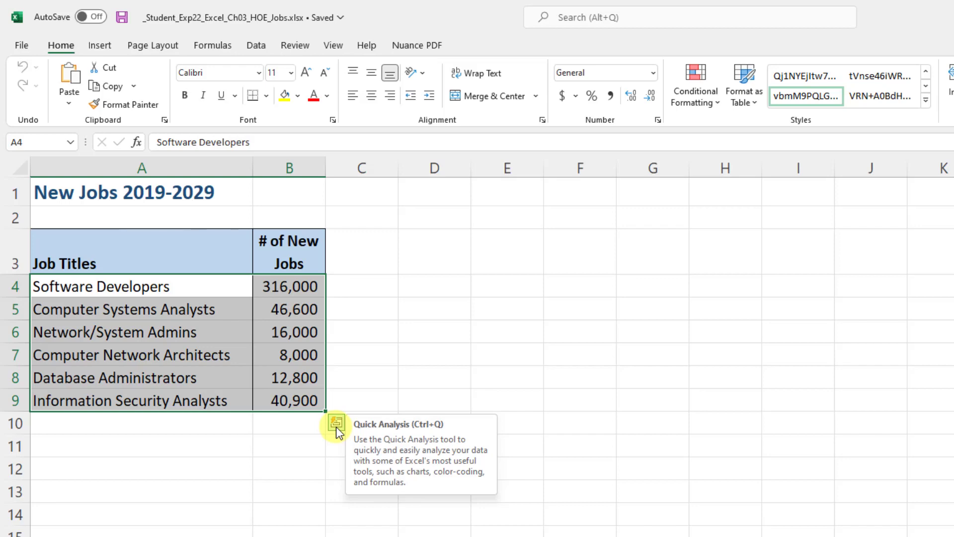
pyautogui.click(336, 423)
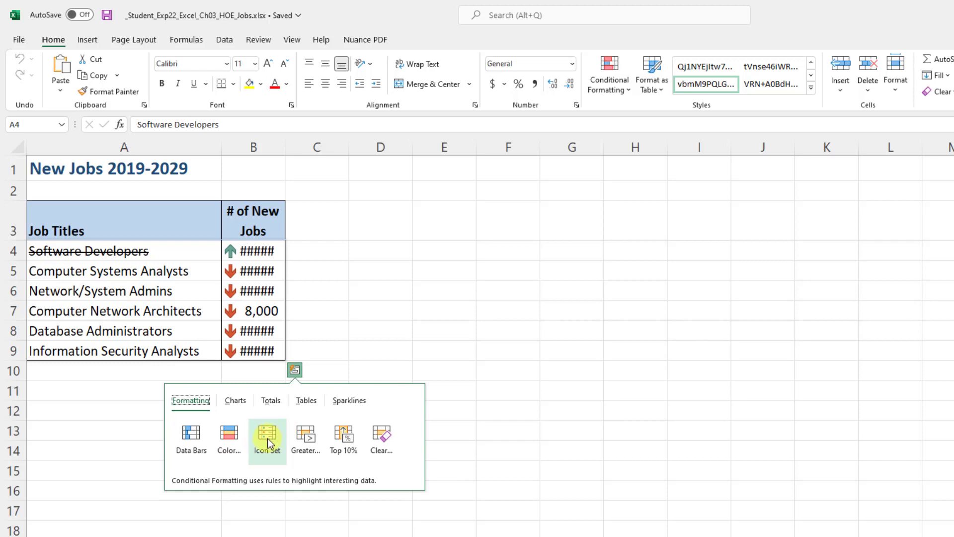
pyautogui.click(236, 403)
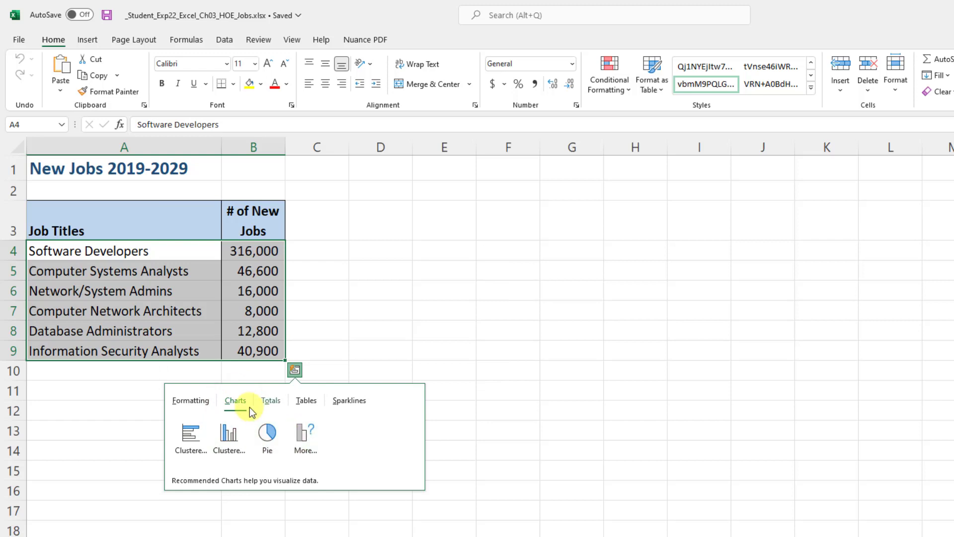
pyautogui.click(268, 402)
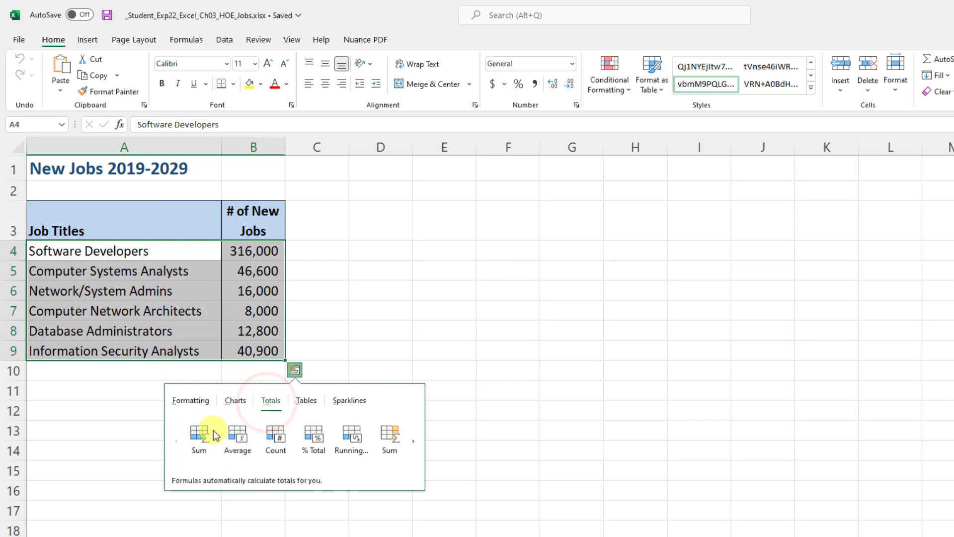
pyautogui.click(315, 401)
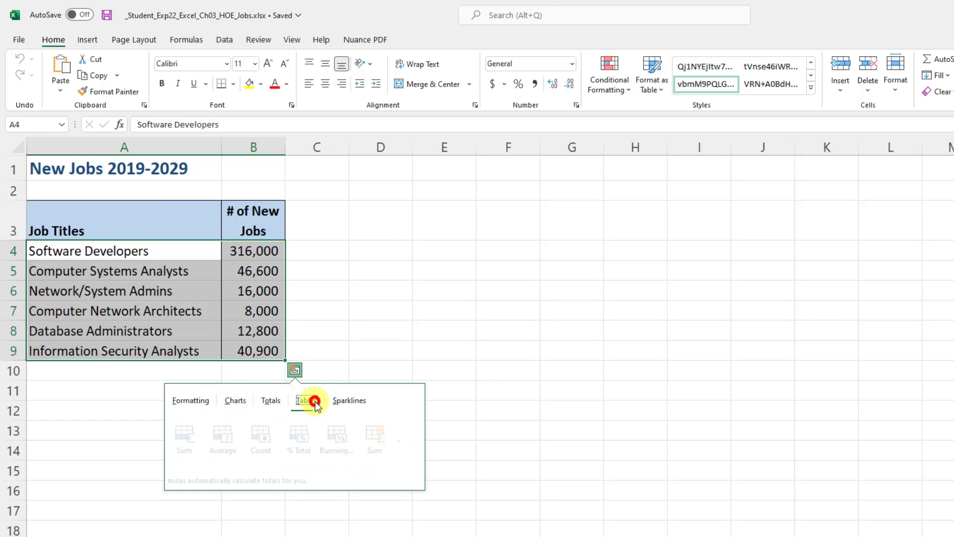
pyautogui.click(349, 400)
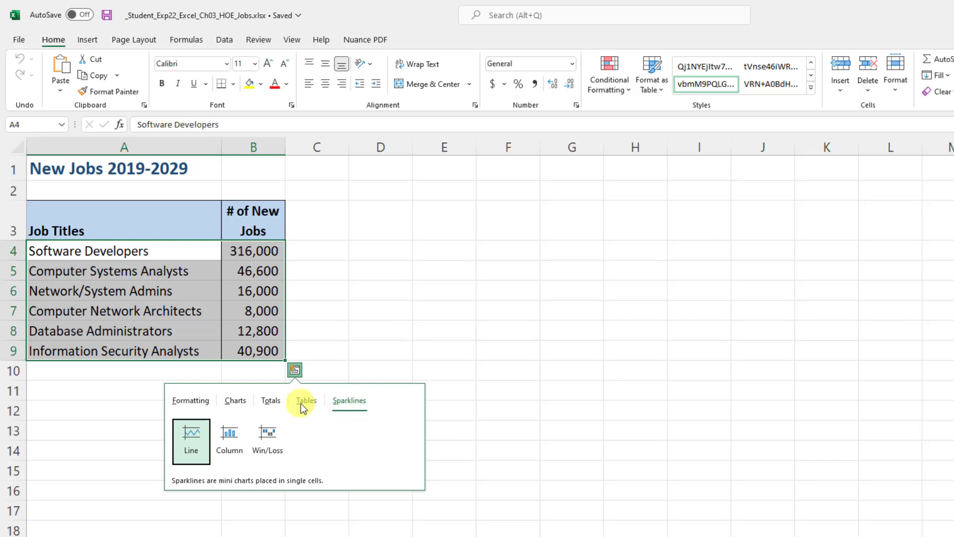
pyautogui.click(241, 401)
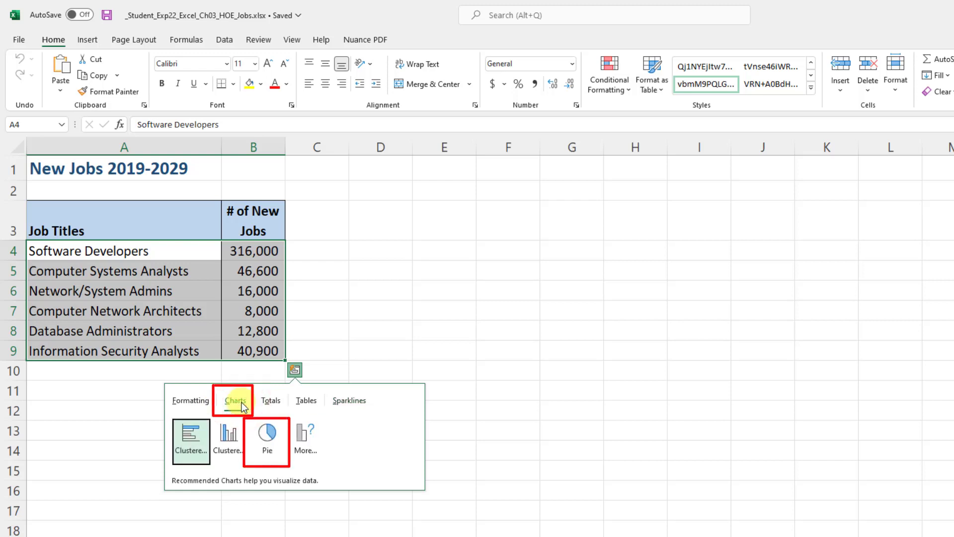
pyautogui.click(271, 445)
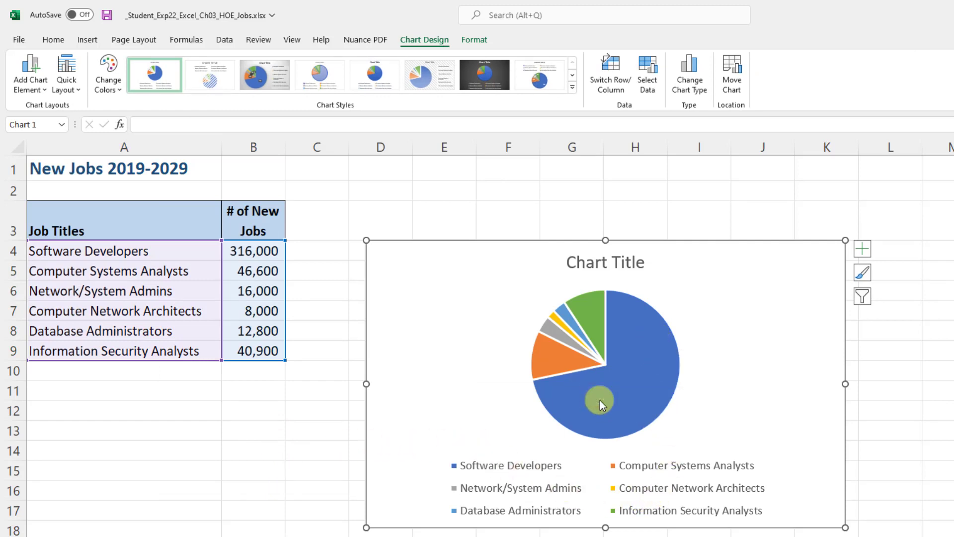
# Move the pie chart to a new chart sheet named Pie Chart, and save the workbook
pyautogui.moveTo(600, 401)
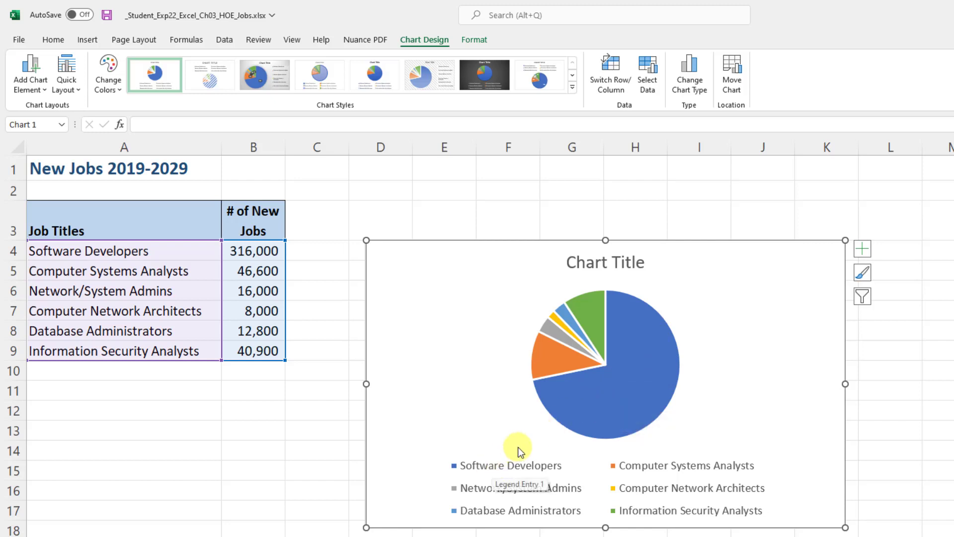
pyautogui.moveTo(634, 413)
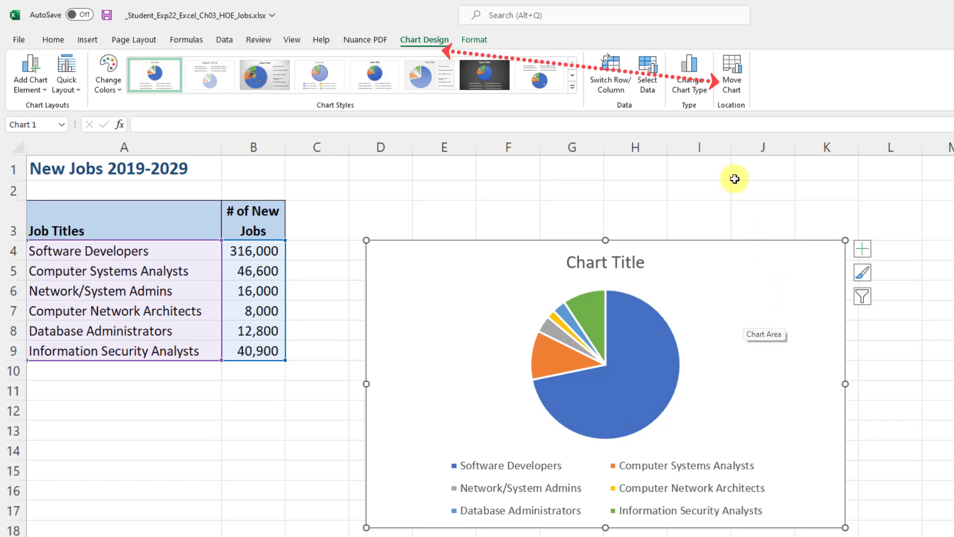
pyautogui.click(739, 87)
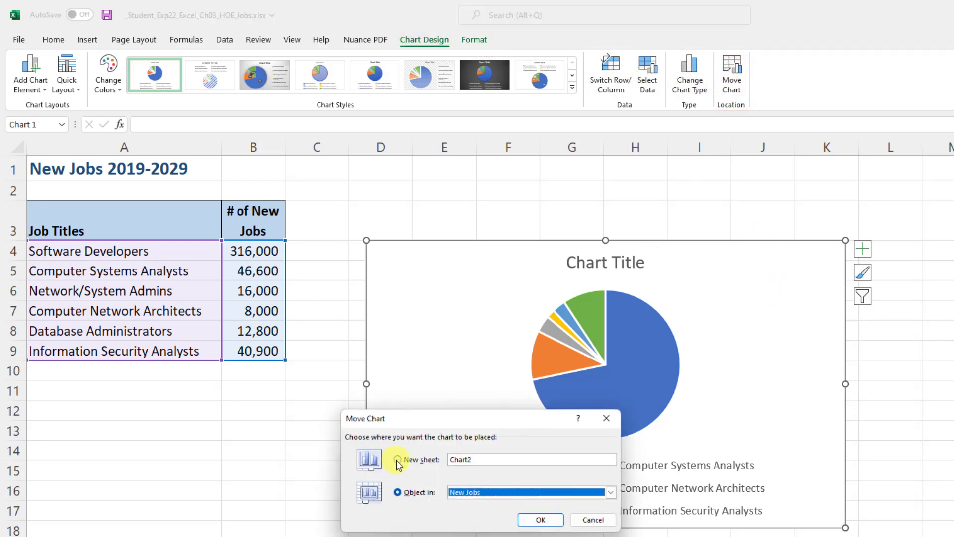
pyautogui.click(398, 460)
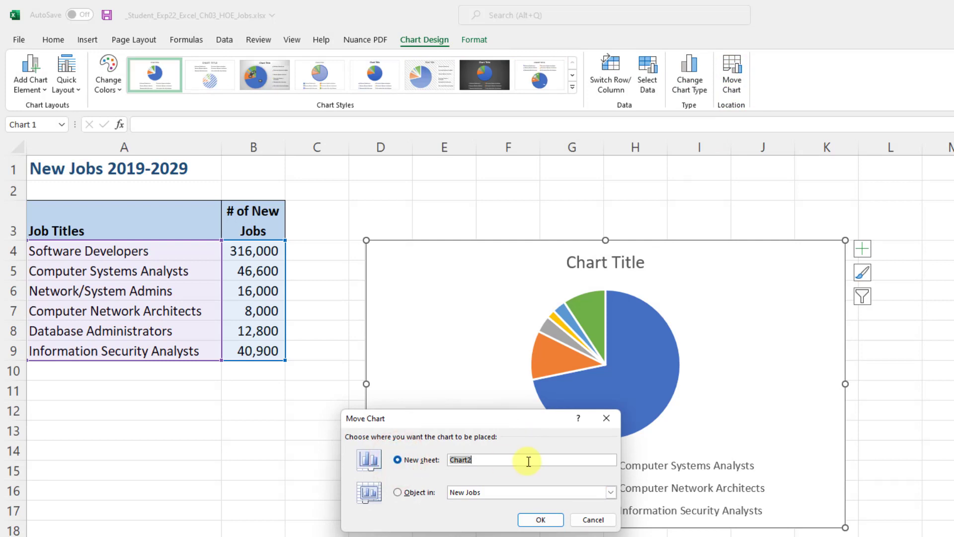
pyautogui.write('Pie')
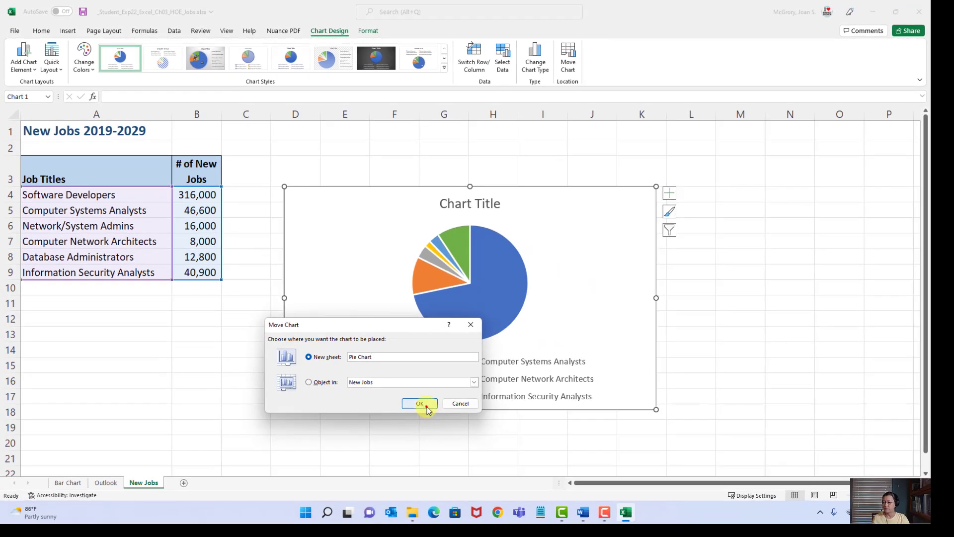
pyautogui.click(540, 519)
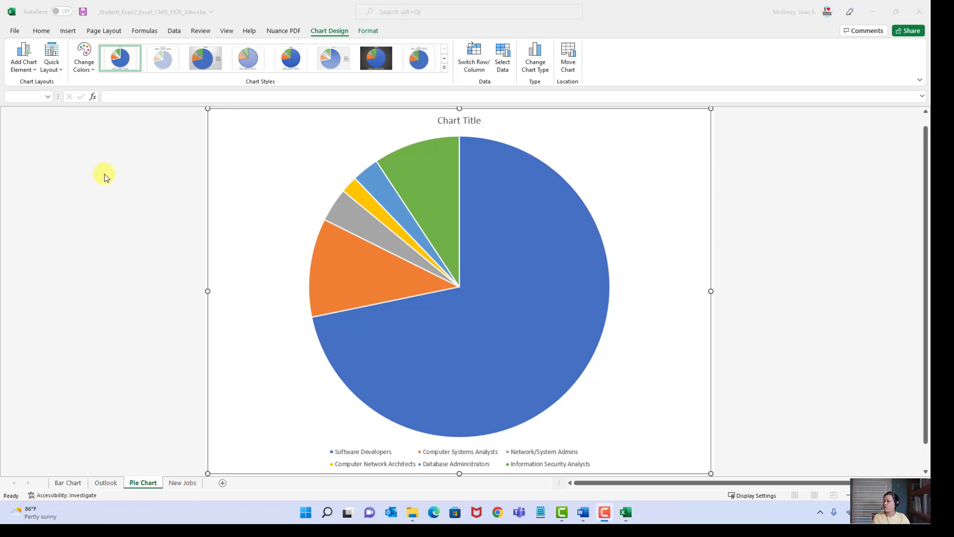
pyautogui.click(84, 12)
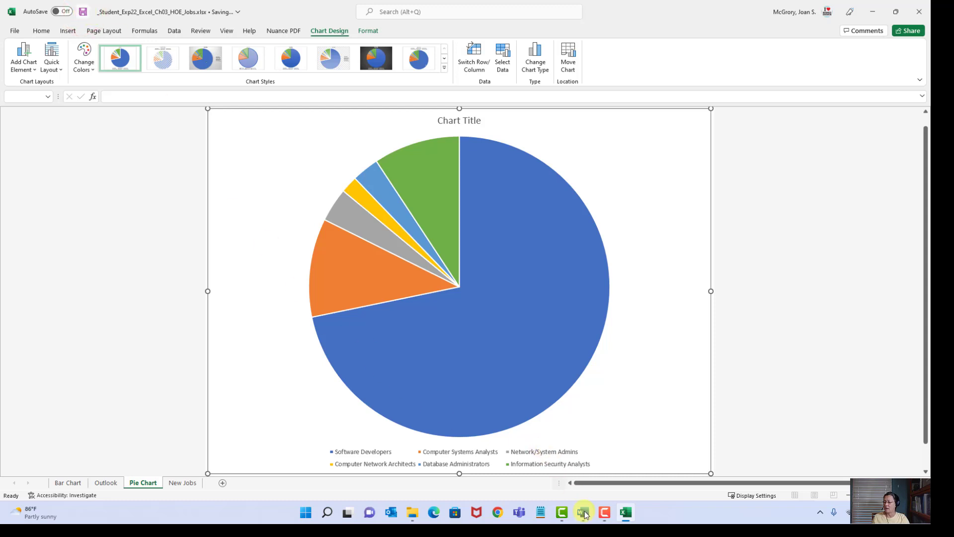
# Read instruction step 5 in Word about the combo chart type, data ranges and sheet name, and return to the Excel workbook
pyautogui.click(584, 513)
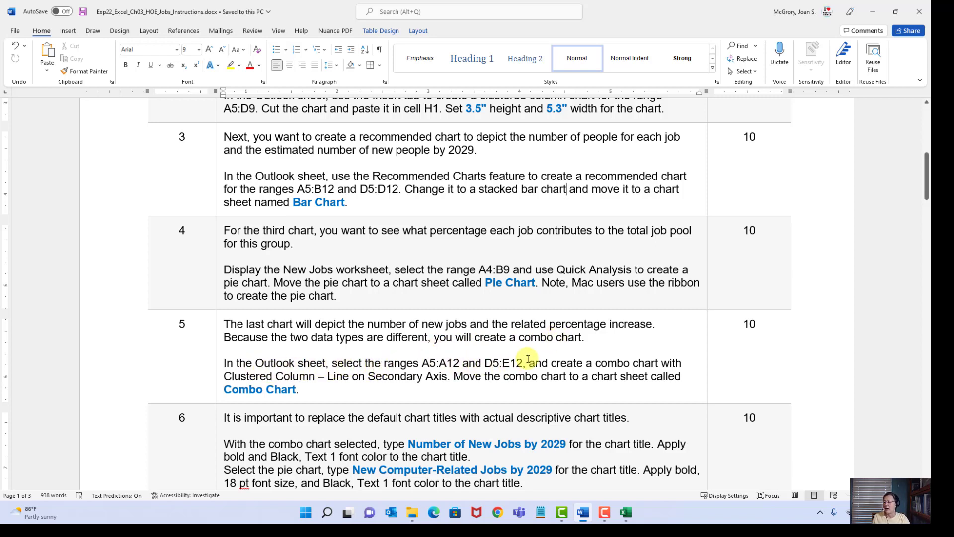
pyautogui.moveTo(549, 362); pyautogui.dragTo(642, 363)
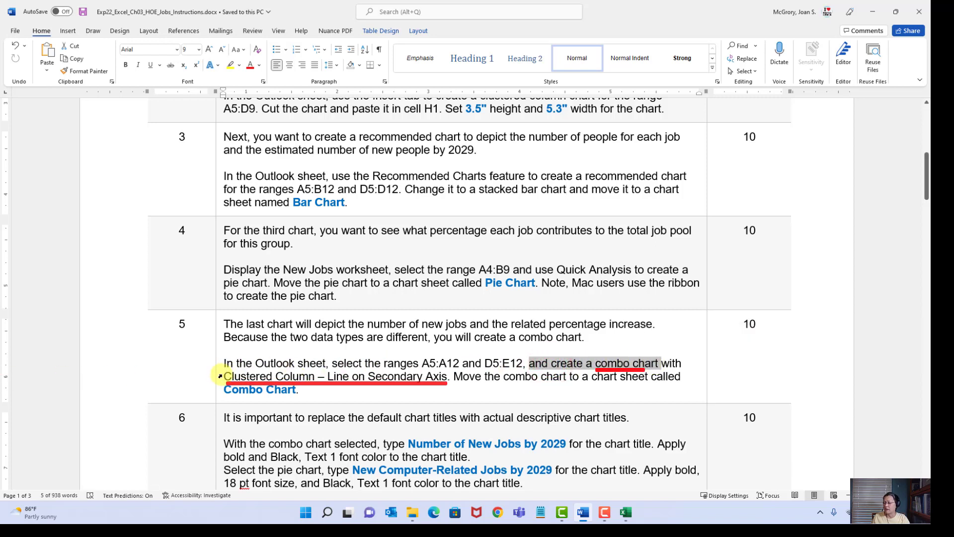
pyautogui.moveTo(223, 376); pyautogui.dragTo(447, 375)
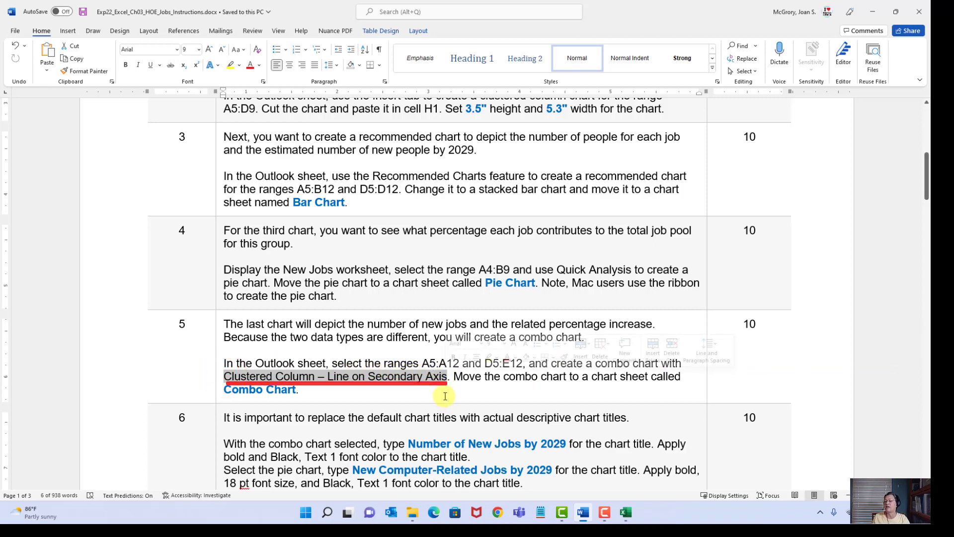
pyautogui.click(639, 377)
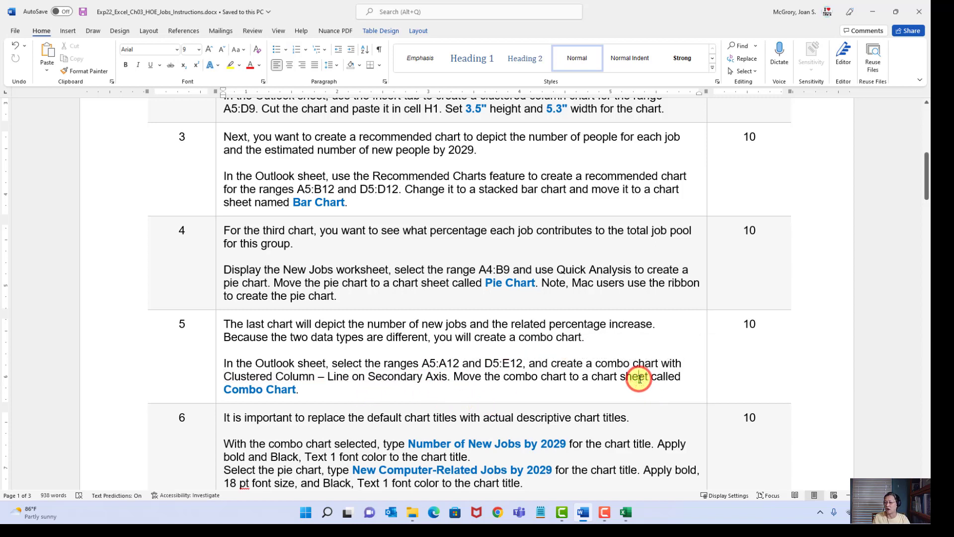
pyautogui.click(627, 511)
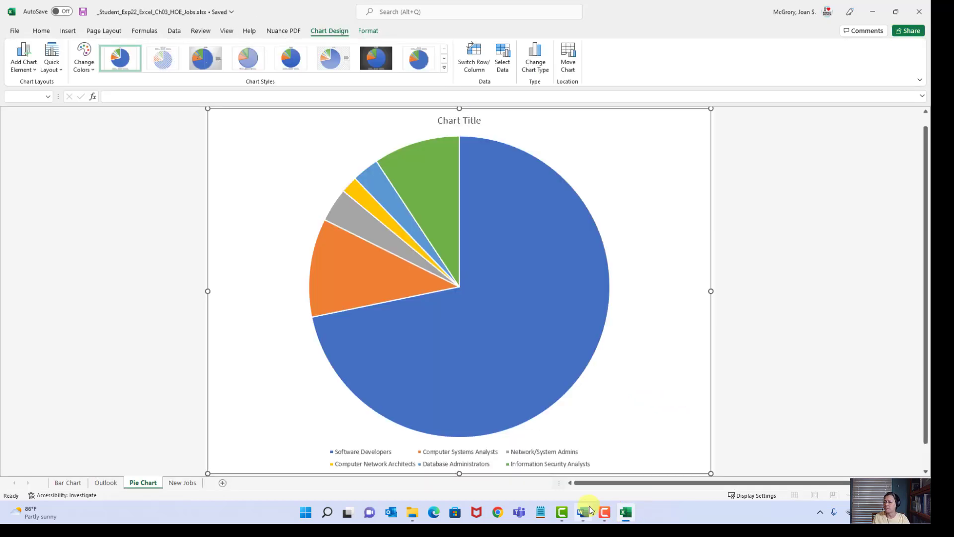
# Insert a Clustered Column – Line on Secondary Axis combo chart from A5:A12 and D5:E12 on the Outlook sheet, positioned clear of the % Growth column
pyautogui.click(105, 483)
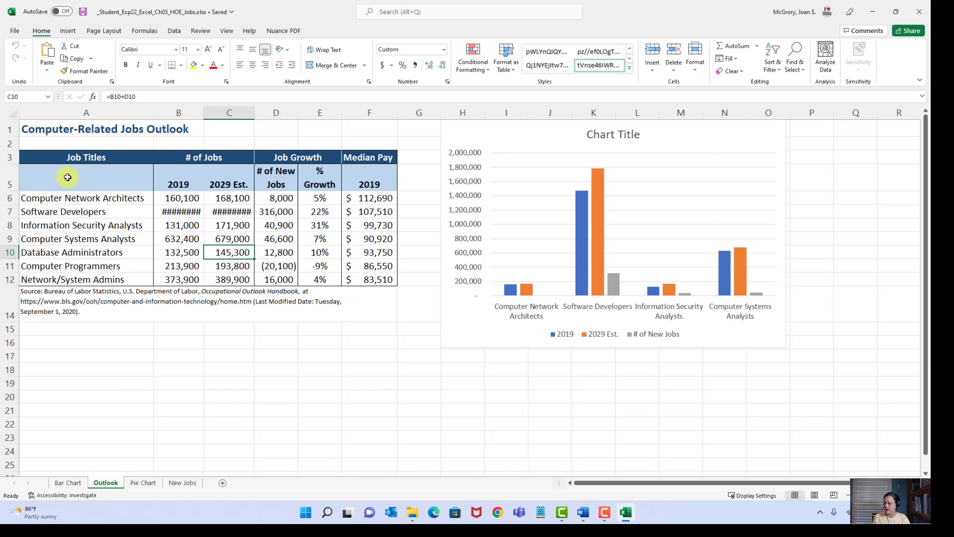
pyautogui.moveTo(68, 177); pyautogui.dragTo(65, 281)
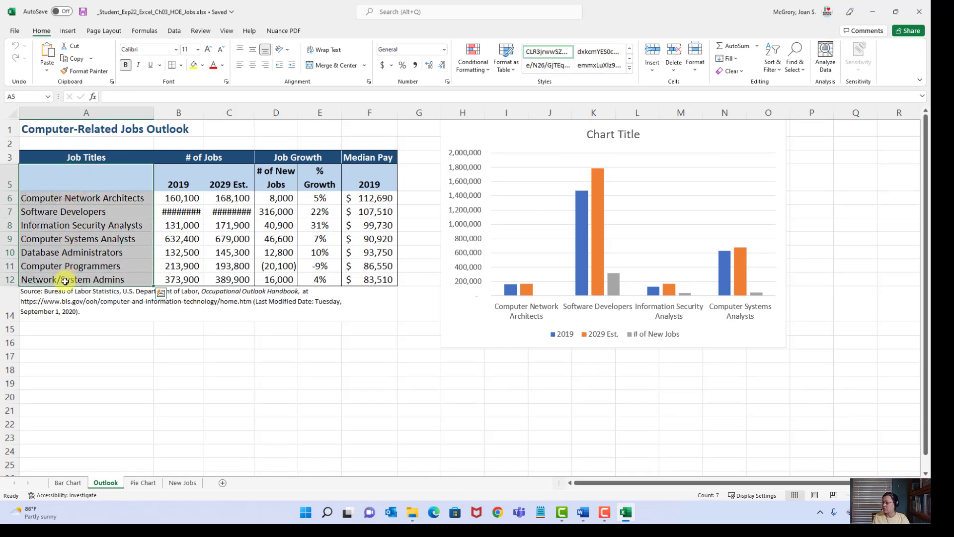
pyautogui.press('ctrl')
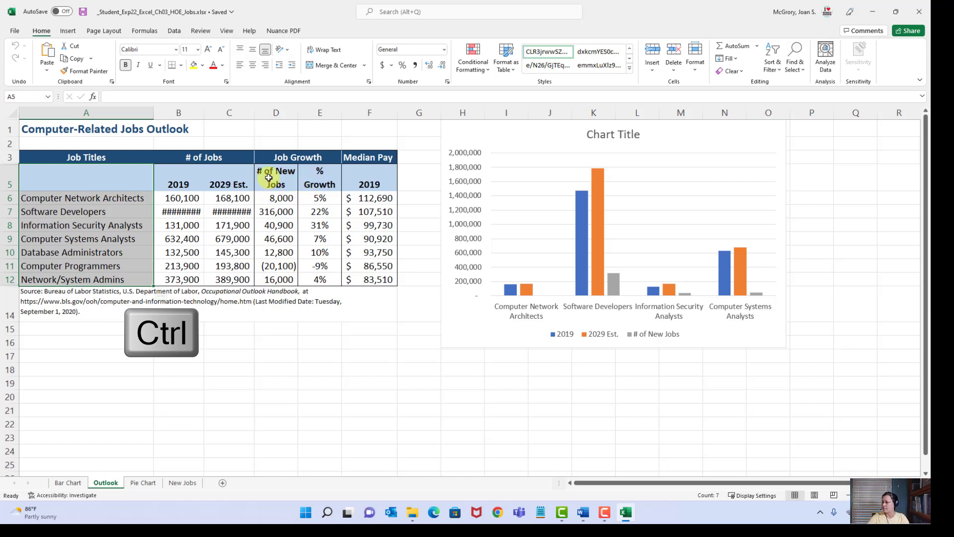
pyautogui.moveTo(268, 178); pyautogui.dragTo(318, 281)
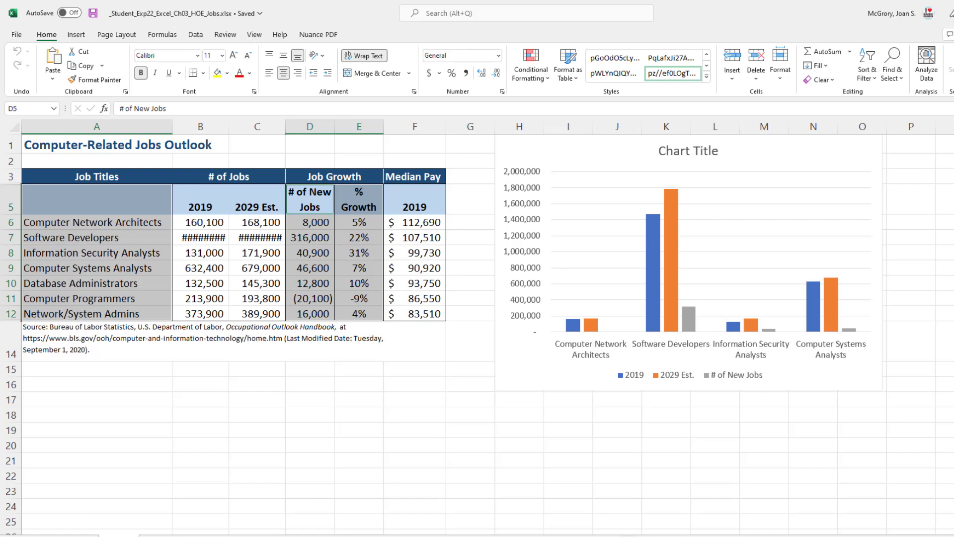
pyautogui.click(328, 19)
pyautogui.click(76, 36)
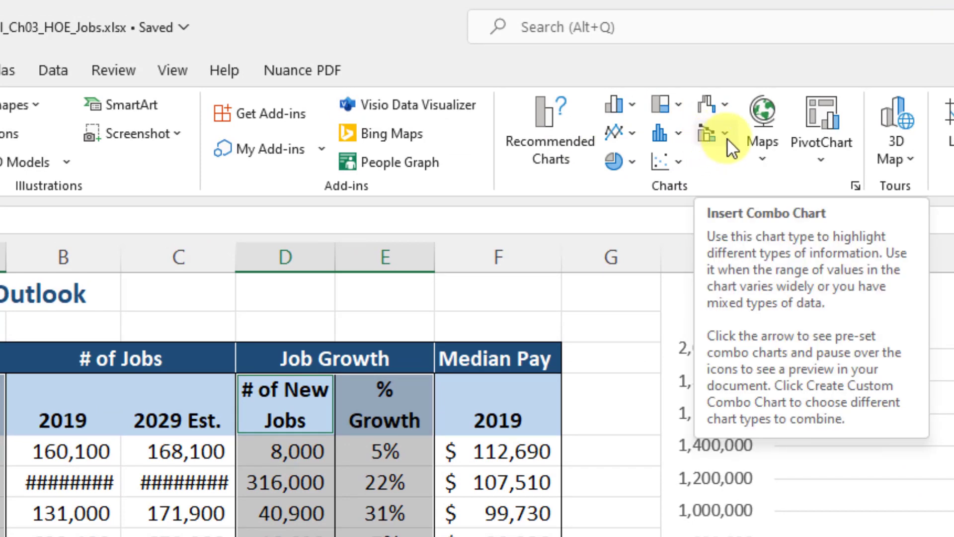
pyautogui.click(724, 135)
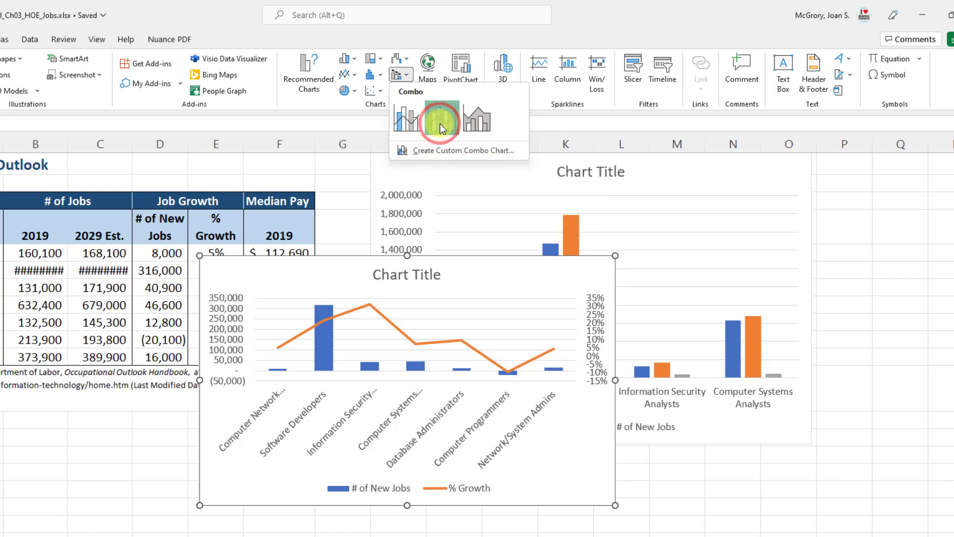
pyautogui.click(440, 126)
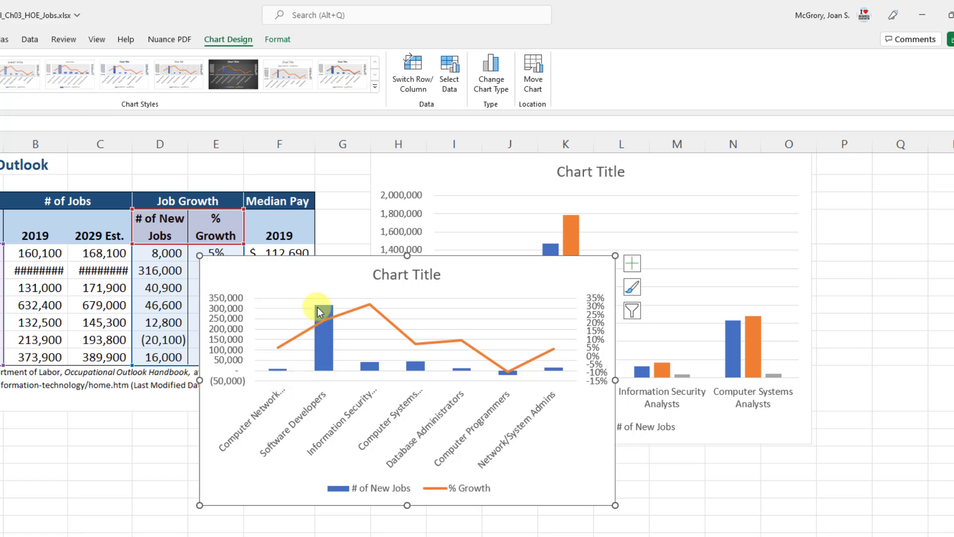
pyautogui.moveTo(318, 308)
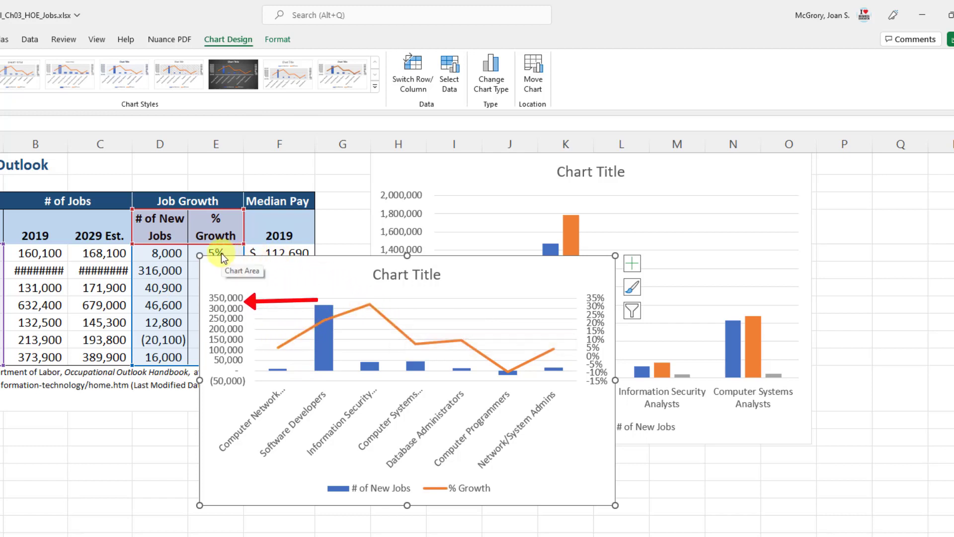
pyautogui.moveTo(279, 269); pyautogui.dragTo(332, 263)
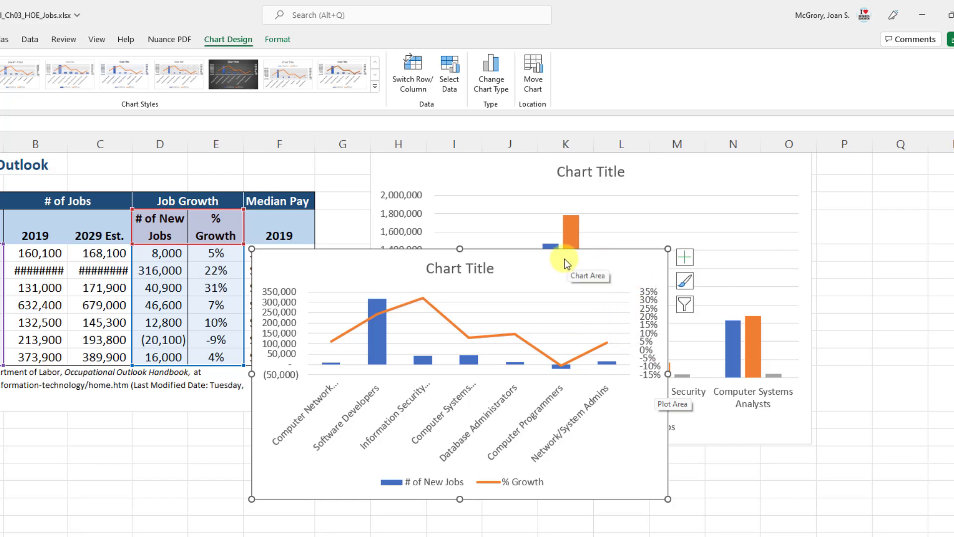
# Move the combo chart to a new chart sheet named Combo Chart, and save the workbook
pyautogui.click(534, 73)
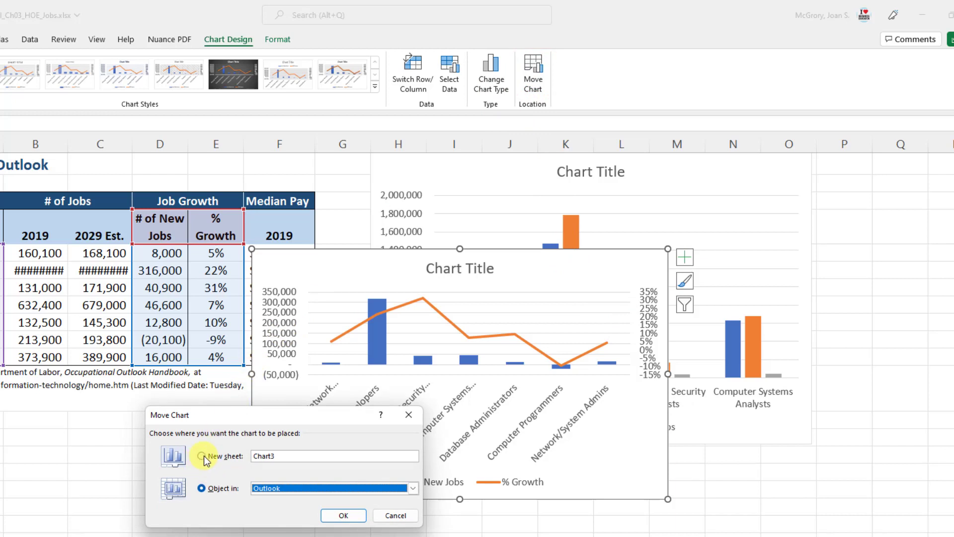
pyautogui.click(202, 456)
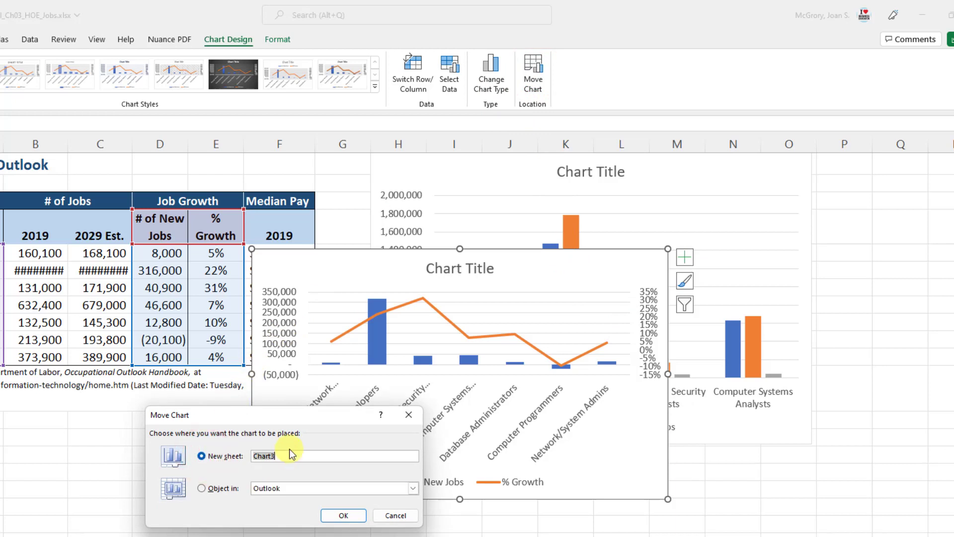
pyautogui.write('Combo')
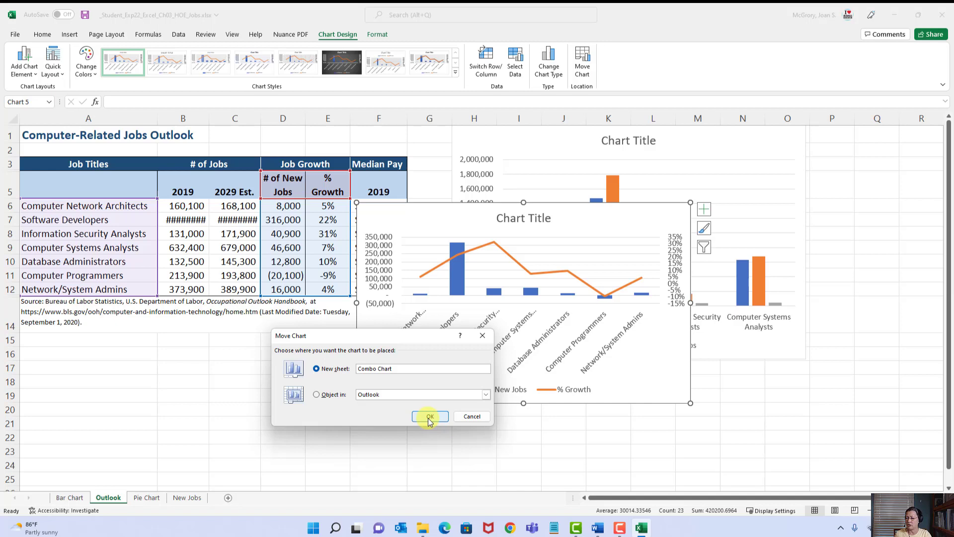
pyautogui.click(343, 515)
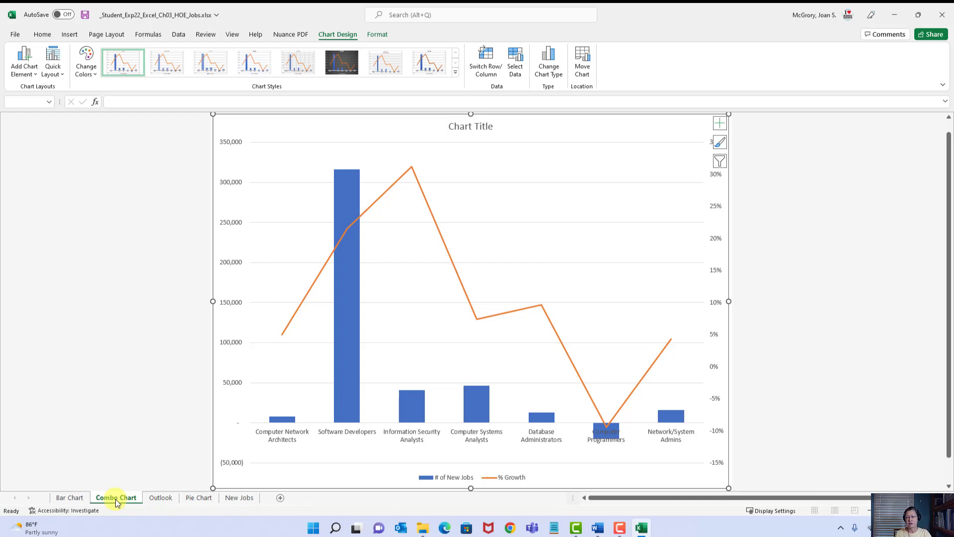
pyautogui.click(87, 16)
pyautogui.click(86, 17)
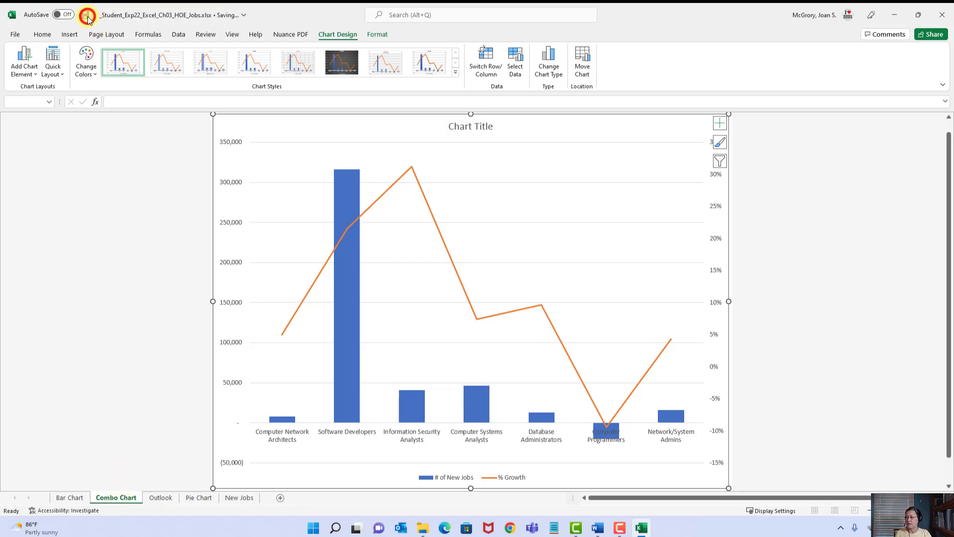
# Read instruction steps 6 and 7 in Word about the chart titles and axis title, and return to the Excel workbook
pyautogui.click(598, 528)
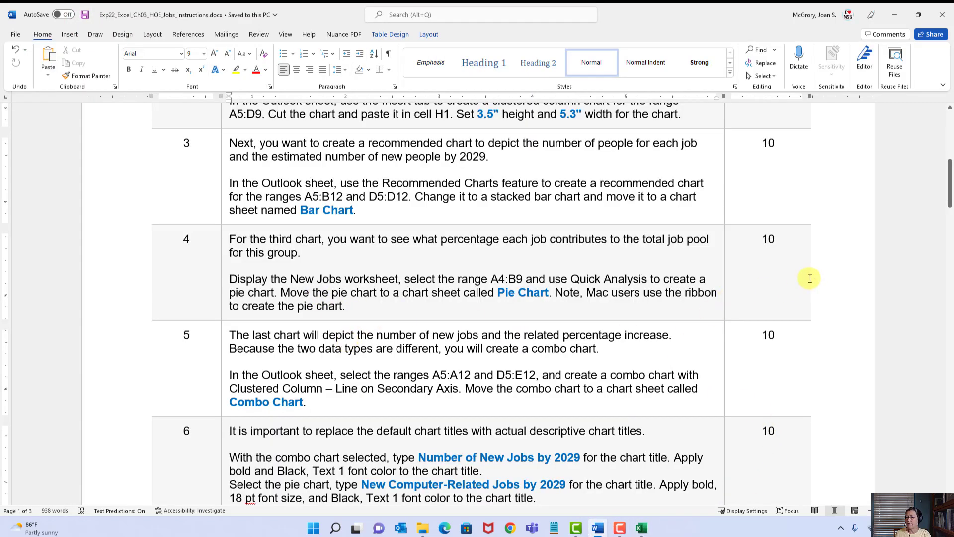
pyautogui.moveTo(949, 188); pyautogui.dragTo(948, 217)
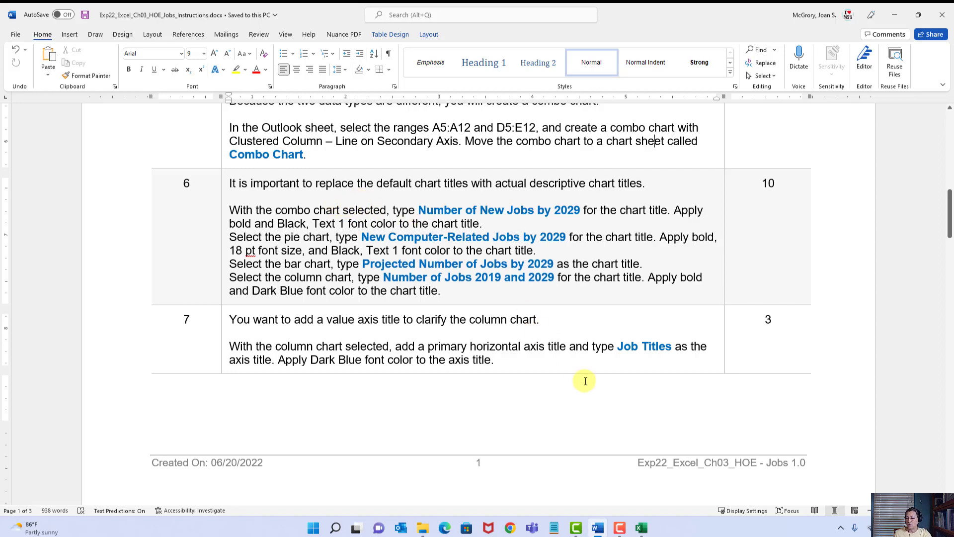
pyautogui.click(640, 528)
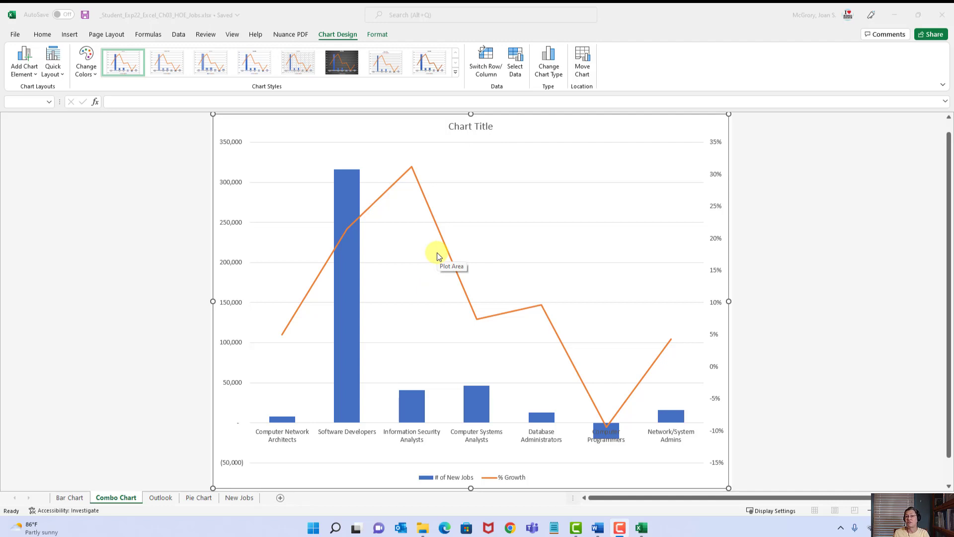
pyautogui.click(478, 130)
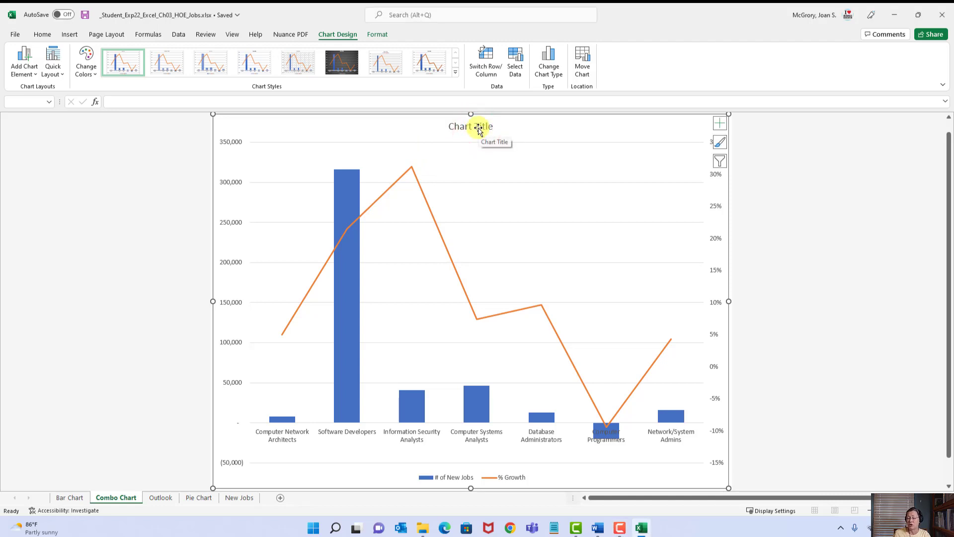
pyautogui.click(478, 128)
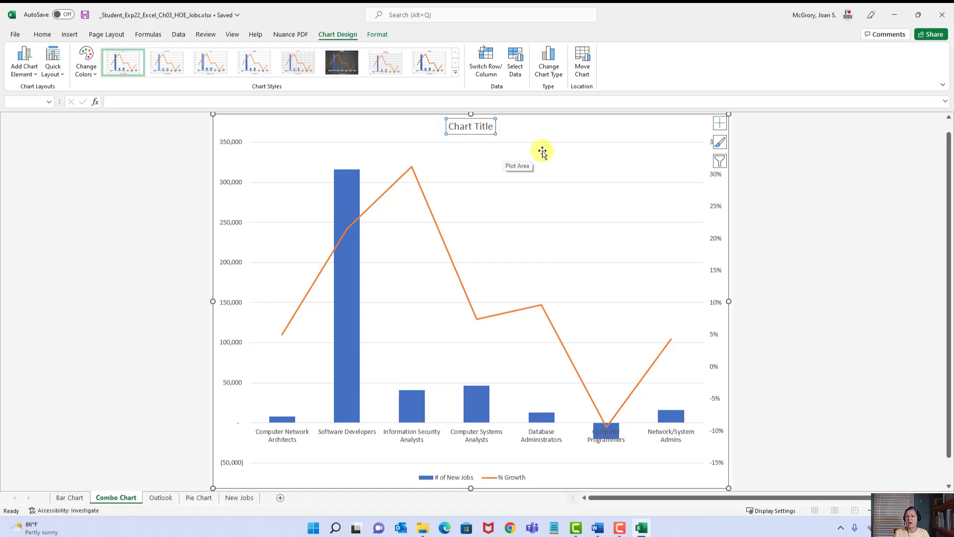
pyautogui.click(473, 126)
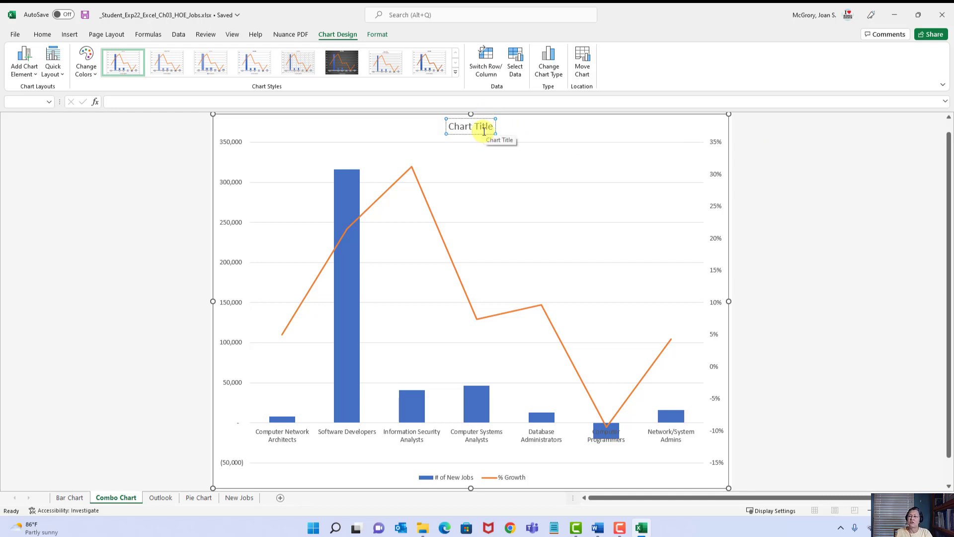
pyautogui.click(609, 122)
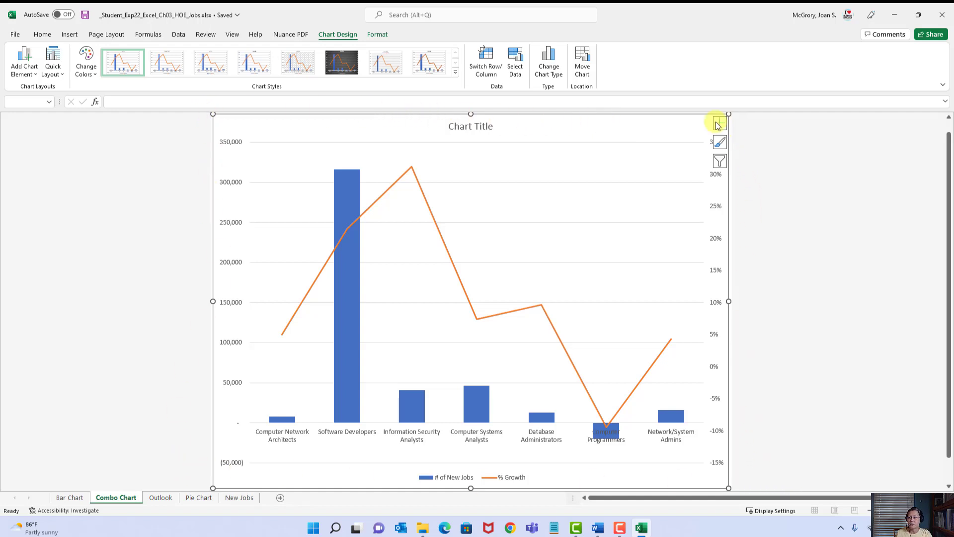
# Replace the combo chart's default title with Number of New Jobs by 2029
pyautogui.click(479, 129)
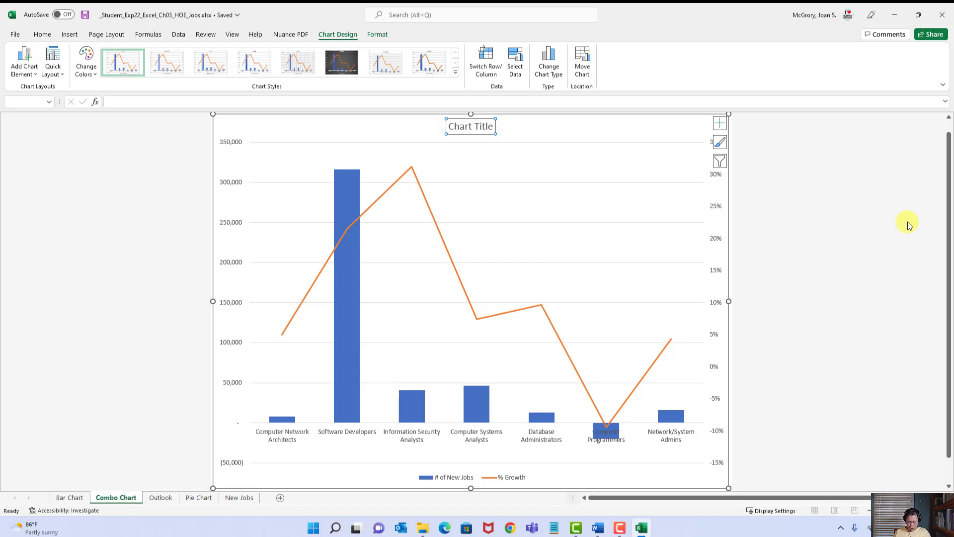
pyautogui.write('Num')
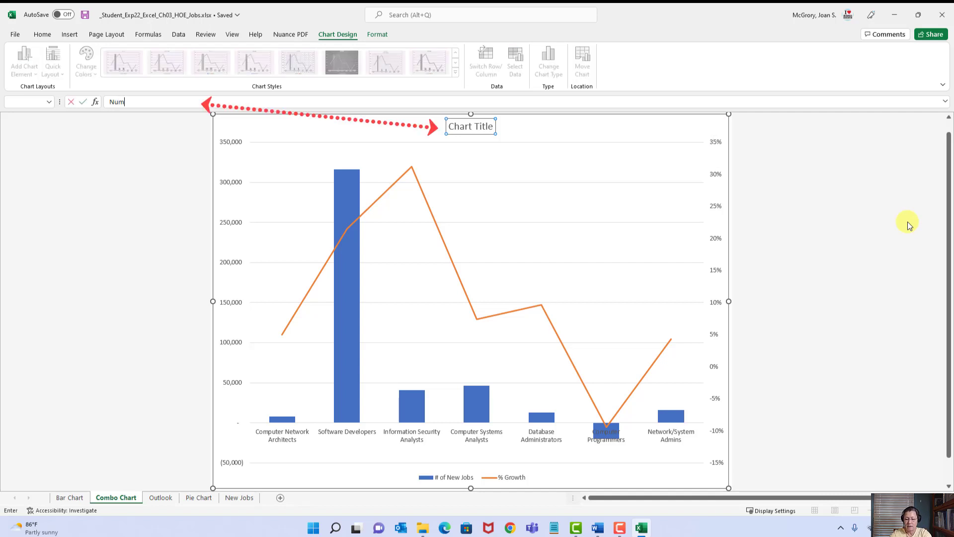
pyautogui.write('ber of New Job')
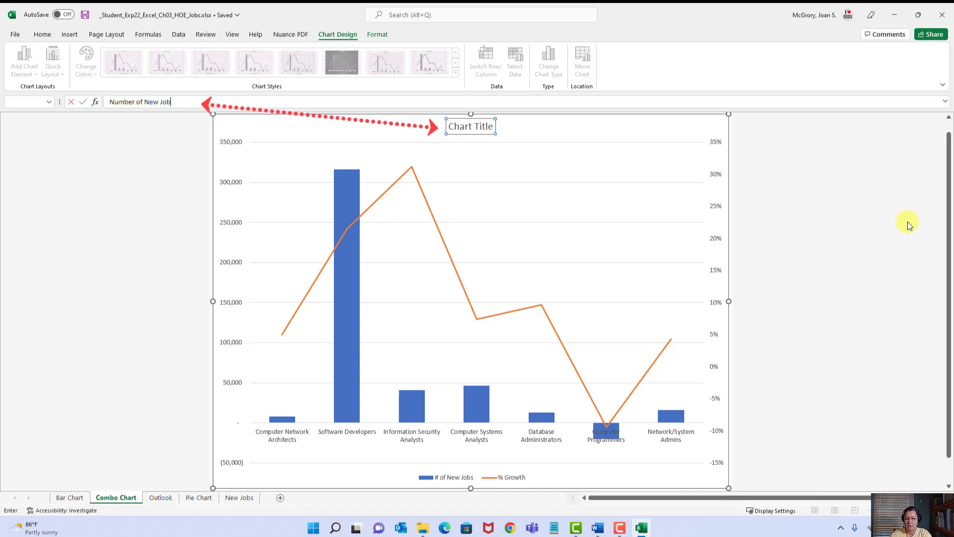
pyautogui.write('s by 2029')
pyautogui.press('Return')
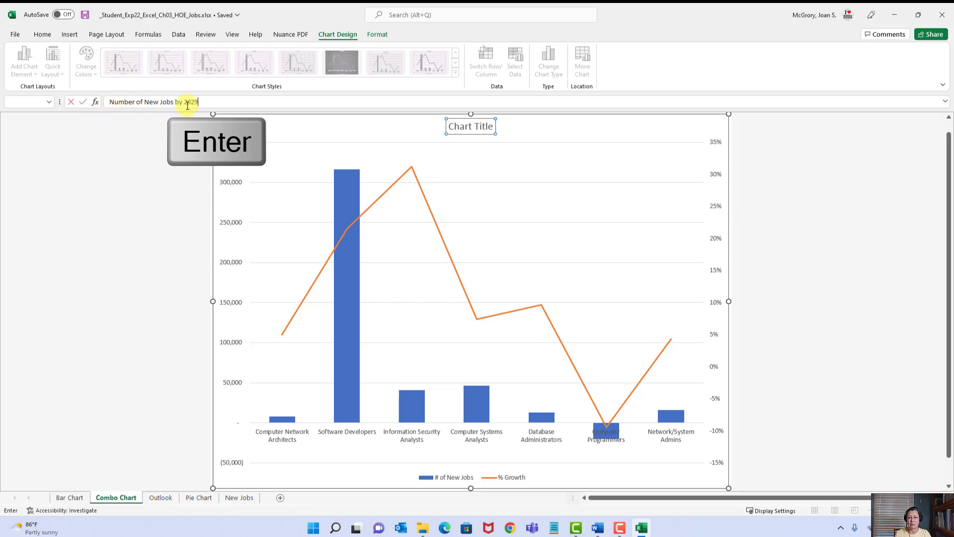
pyautogui.click(84, 103)
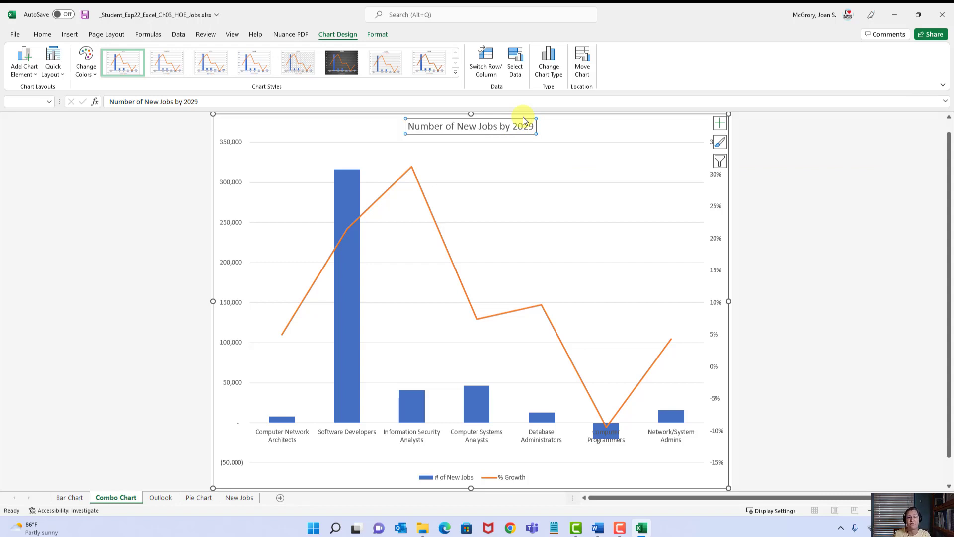
# Format the combo chart's title in bold with the Black, Text 1 font color
pyautogui.click(40, 35)
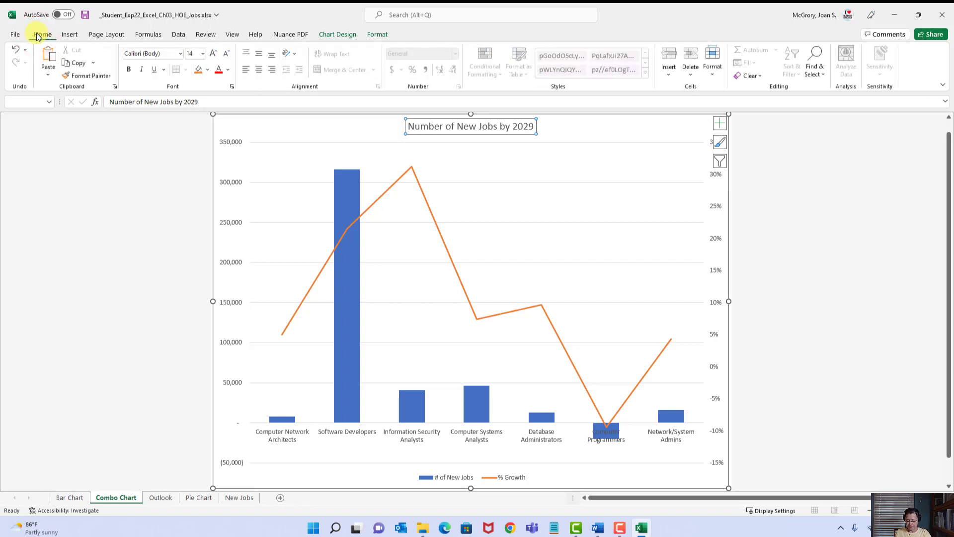
pyautogui.click(129, 71)
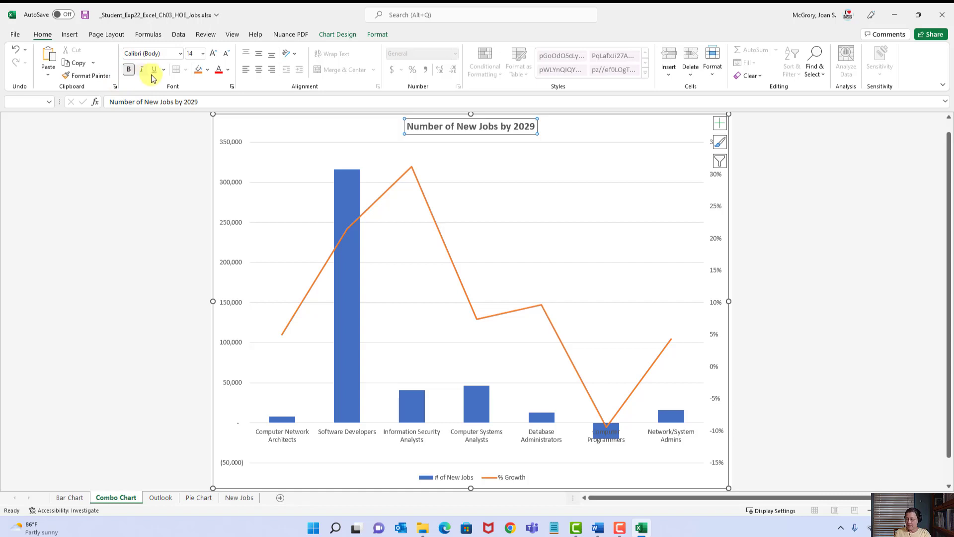
pyautogui.click(228, 71)
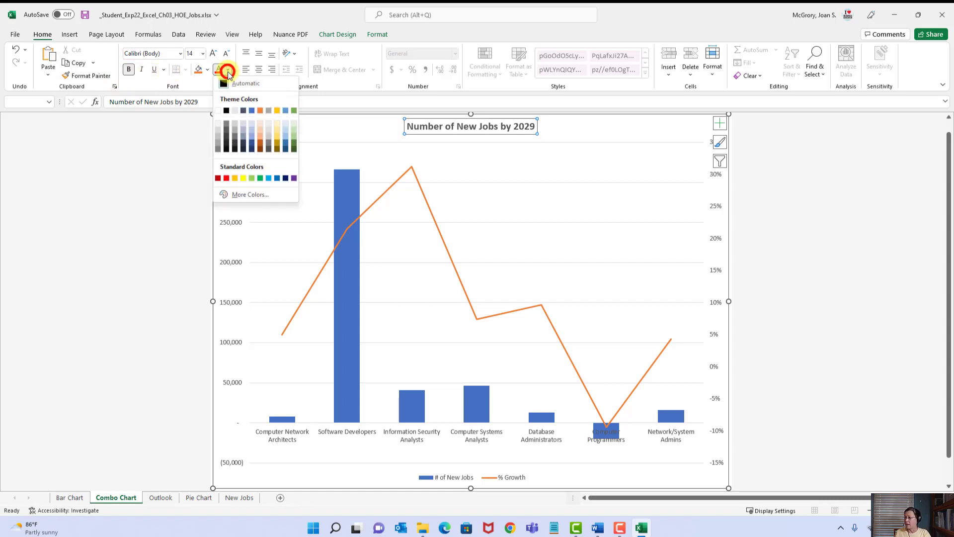
pyautogui.click(227, 111)
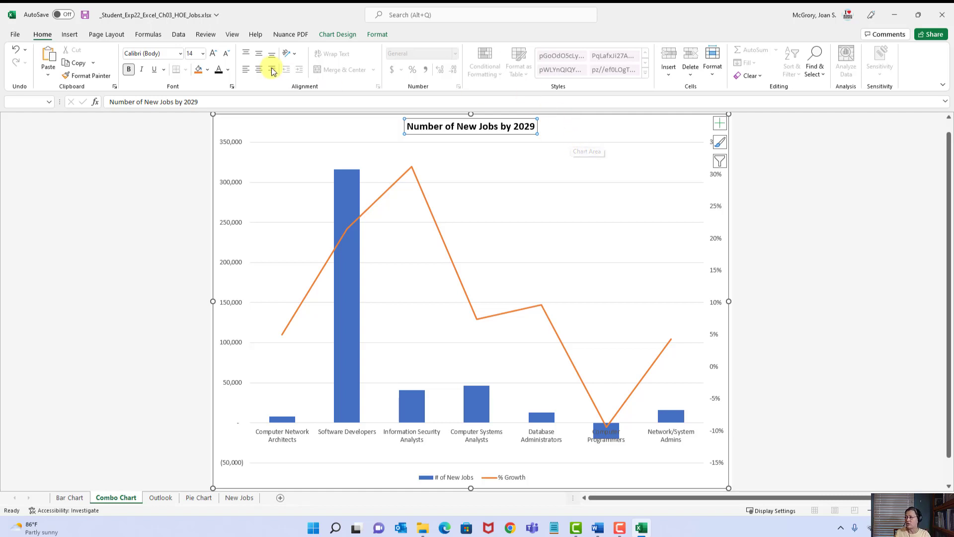
# Save the workbook and go to the Pie Chart sheet
pyautogui.click(85, 15)
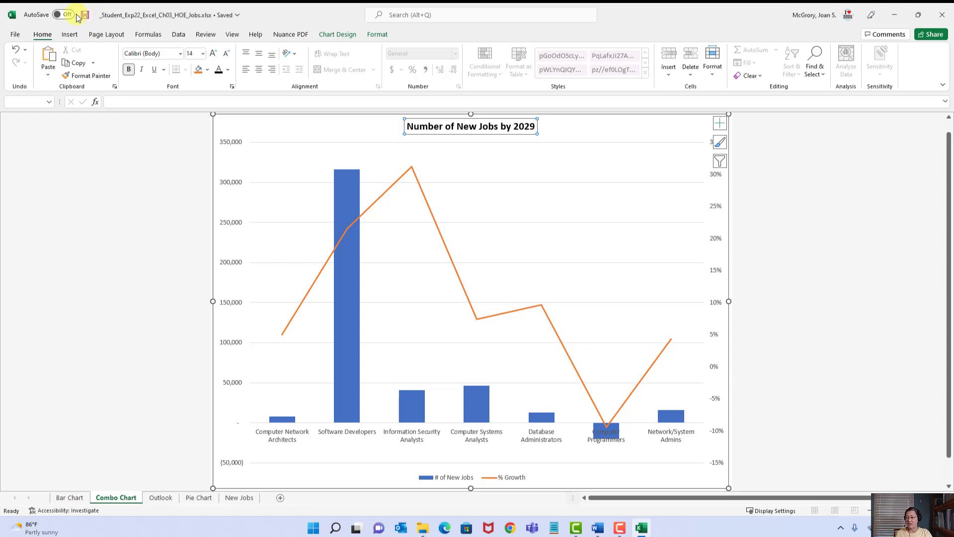
pyautogui.click(193, 498)
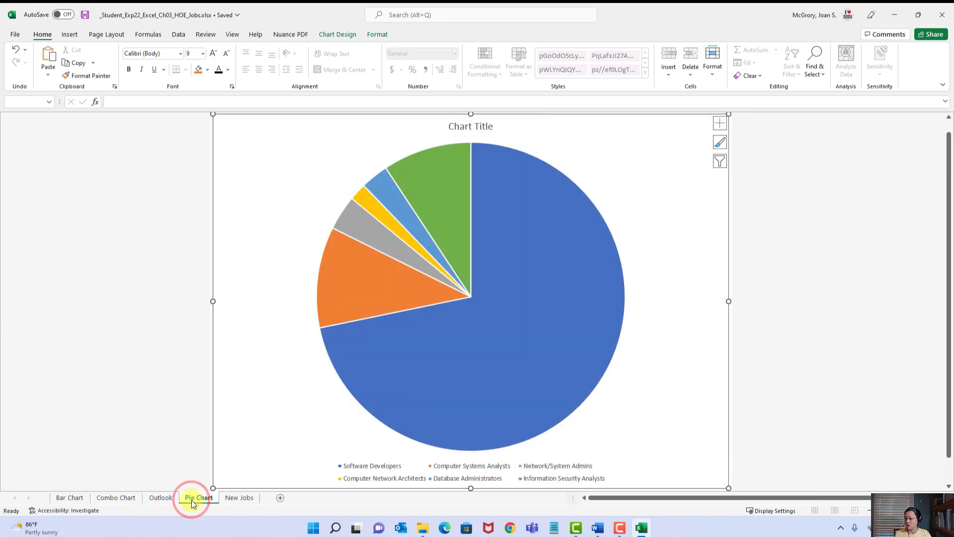
pyautogui.moveTo(447, 209)
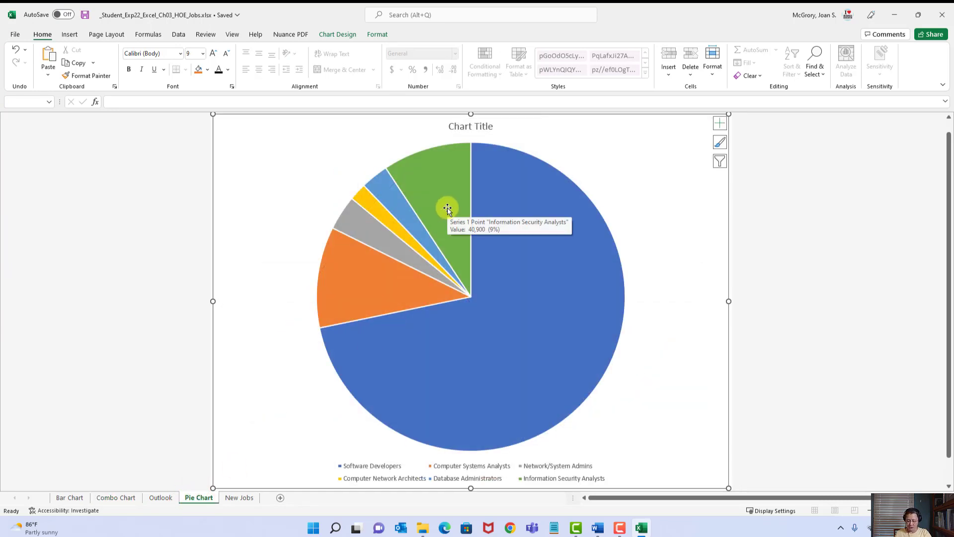
pyautogui.click(480, 128)
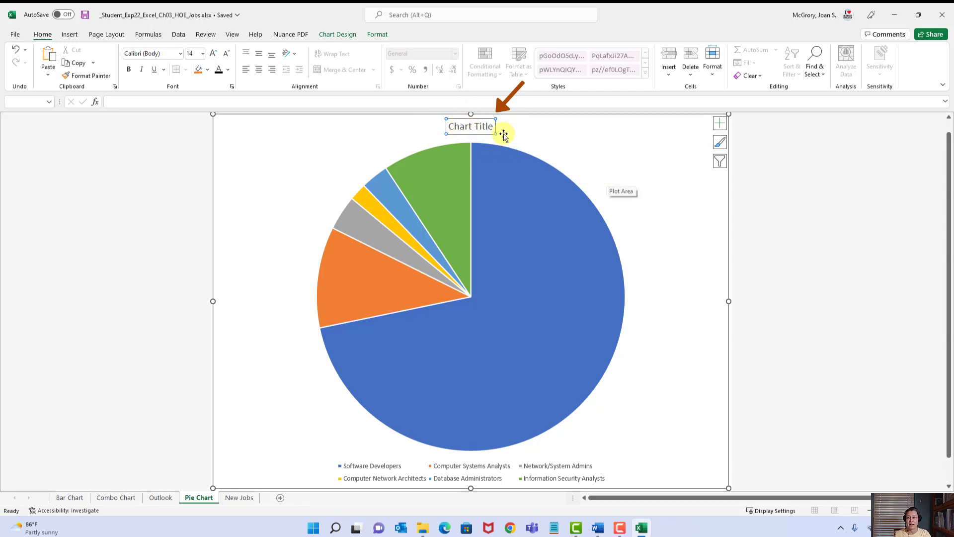
pyautogui.click(473, 130)
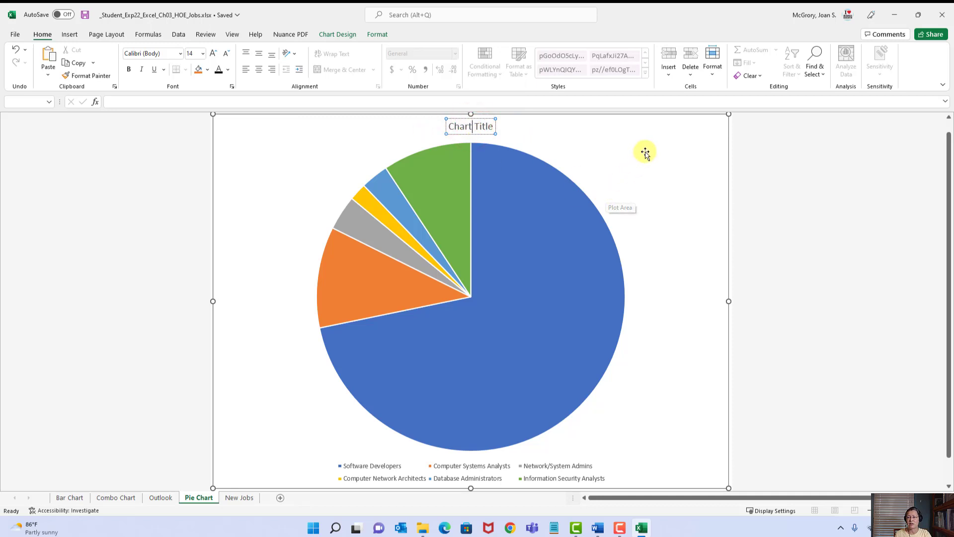
pyautogui.click(658, 127)
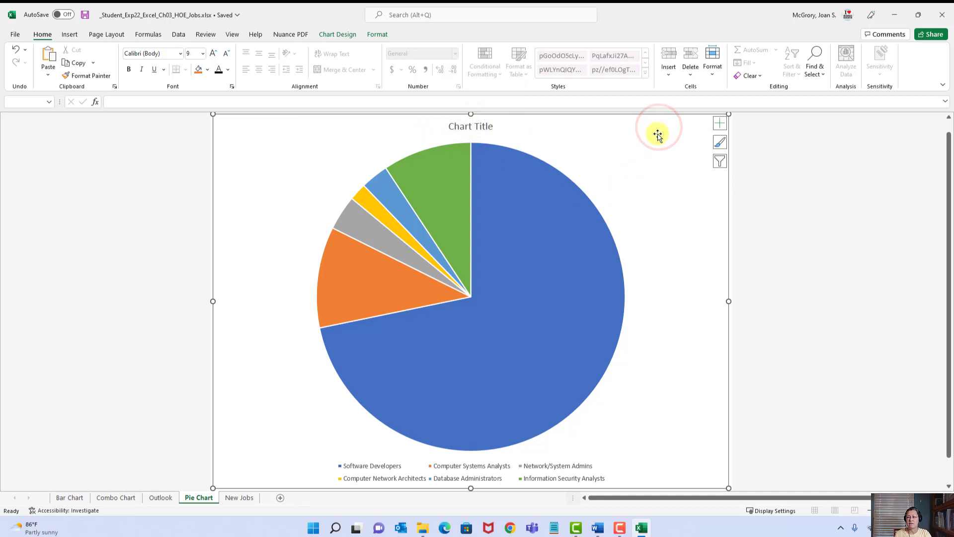
# Replace the pie chart's default title with New Computer-Related Jobs by 2029
pyautogui.click(482, 130)
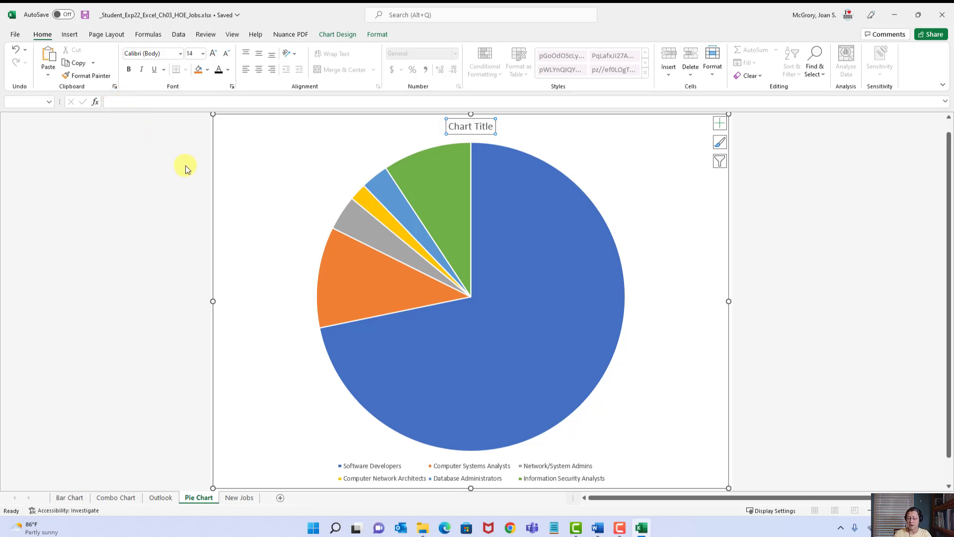
pyautogui.write('New Compute')
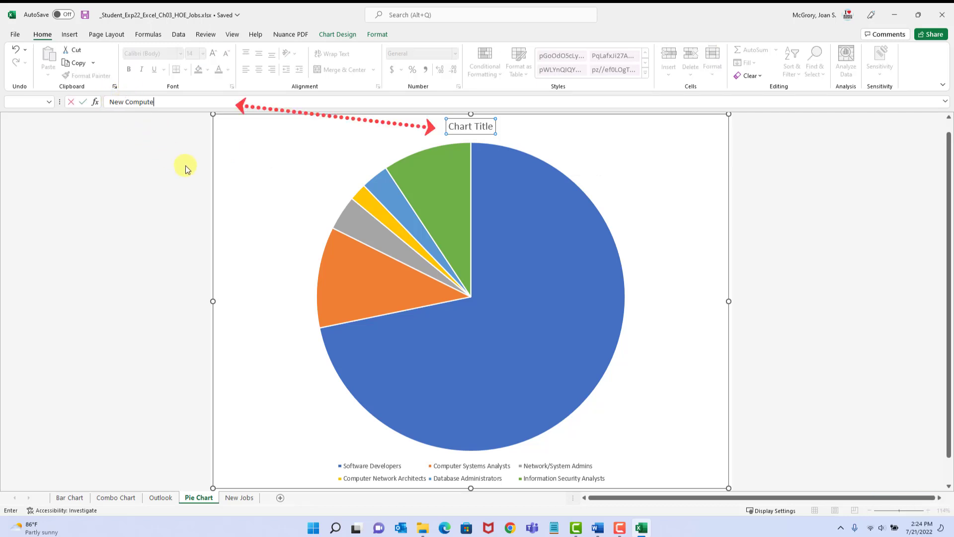
pyautogui.write('r-Related Jobs by 2029')
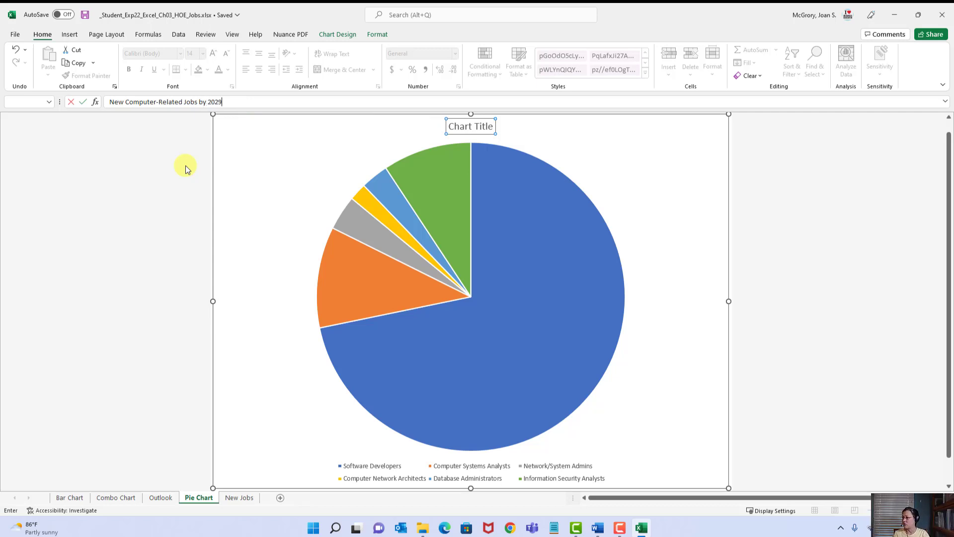
pyautogui.press('Return')
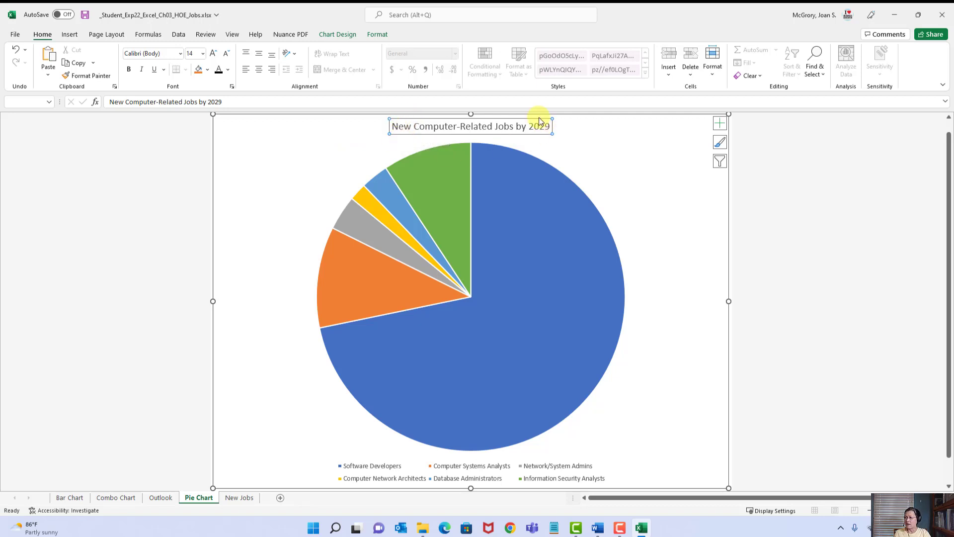
# Format the pie chart's title in bold, 18 pt, with the Black, Text 1 font color, and save the workbook
pyautogui.click(130, 71)
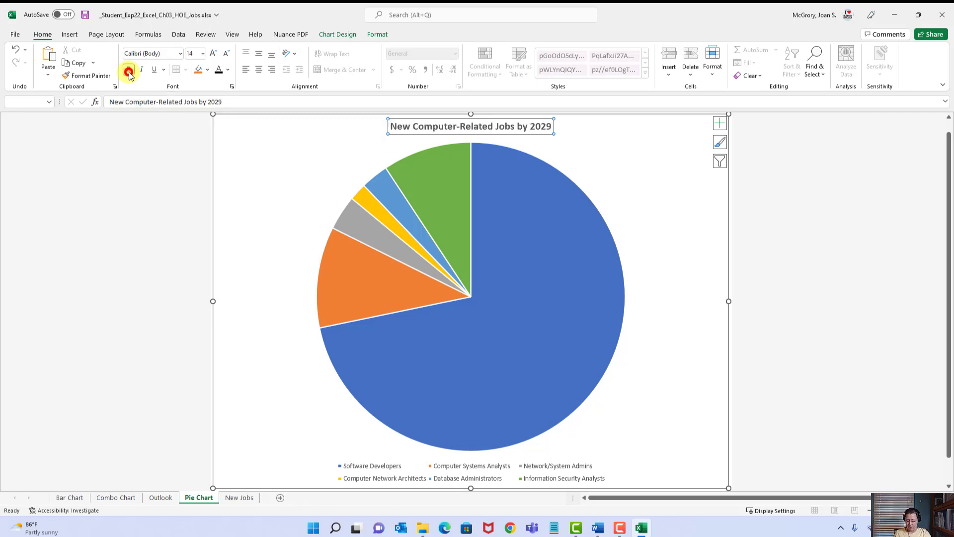
pyautogui.click(203, 55)
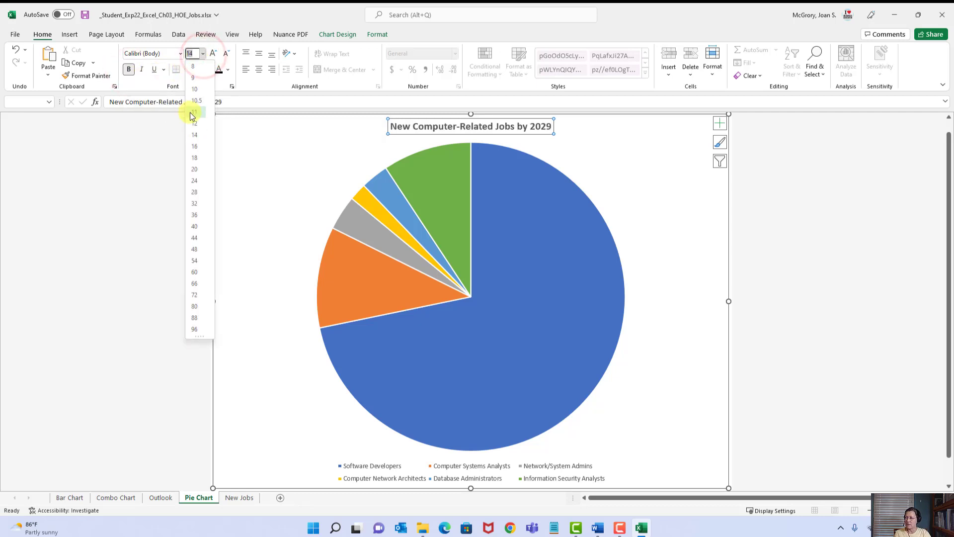
pyautogui.click(201, 160)
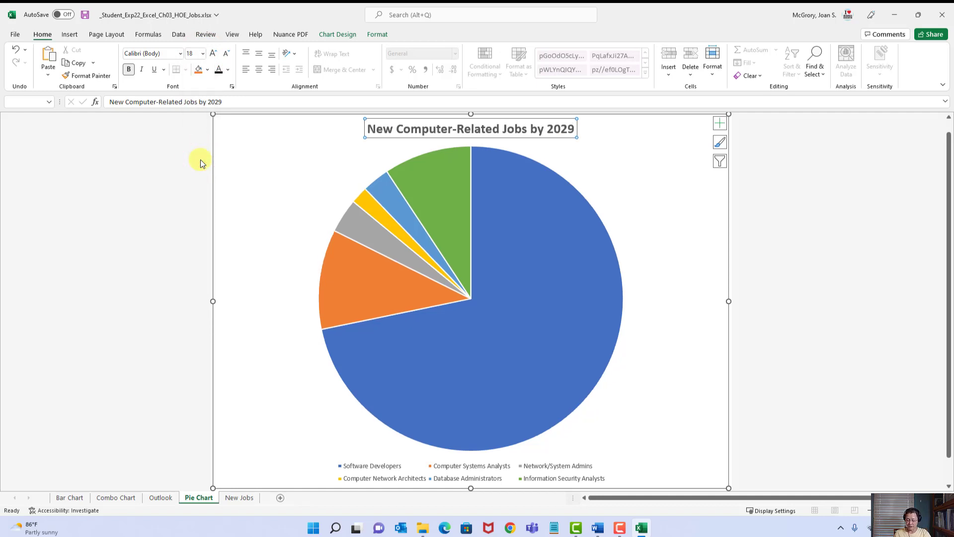
pyautogui.click(230, 70)
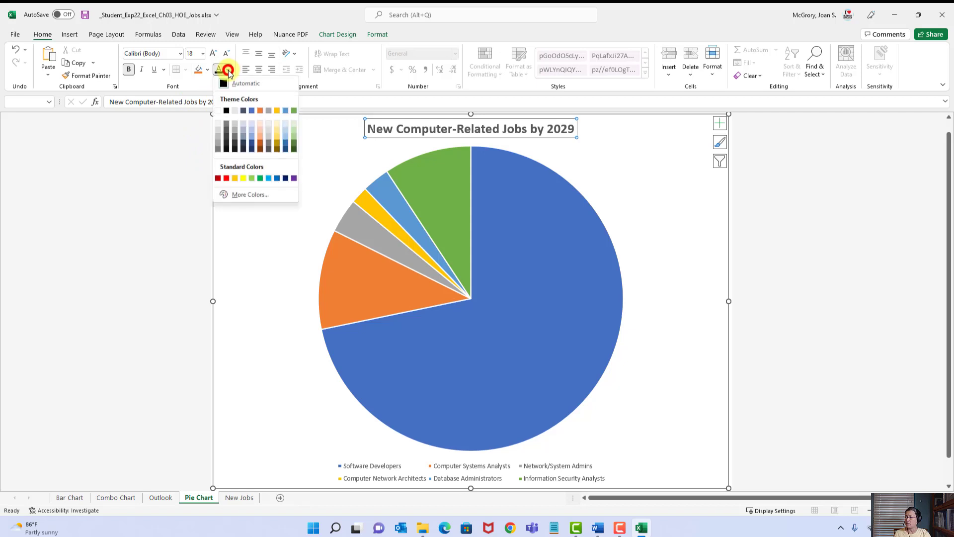
pyautogui.click(227, 111)
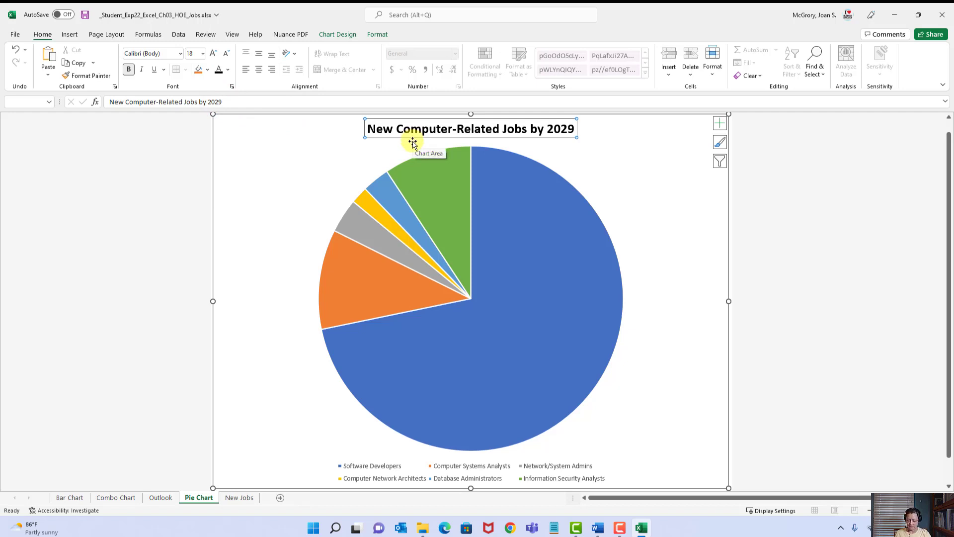
pyautogui.click(84, 15)
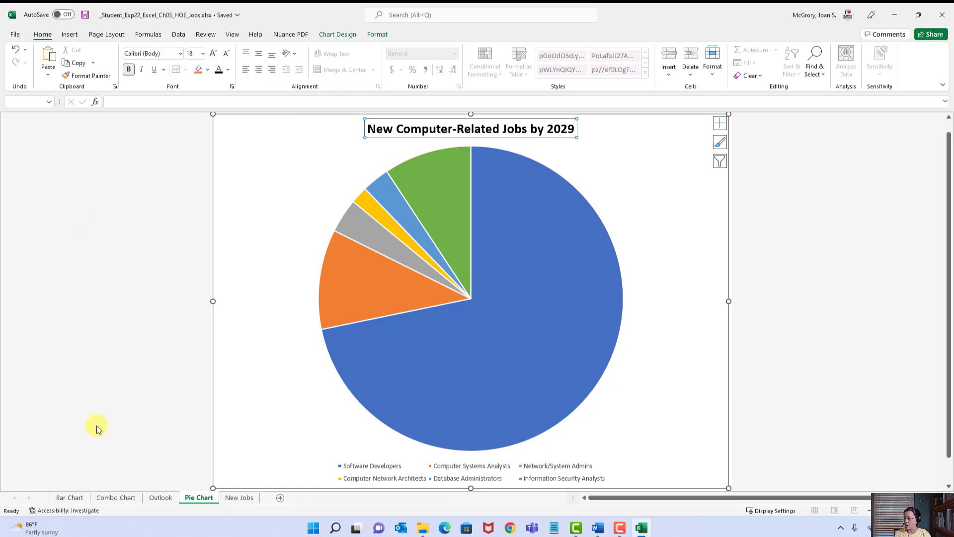
# Replace the default title on the Bar Chart sheet with Projected Number of Jobs by 2029, and save the workbook
pyautogui.click(81, 499)
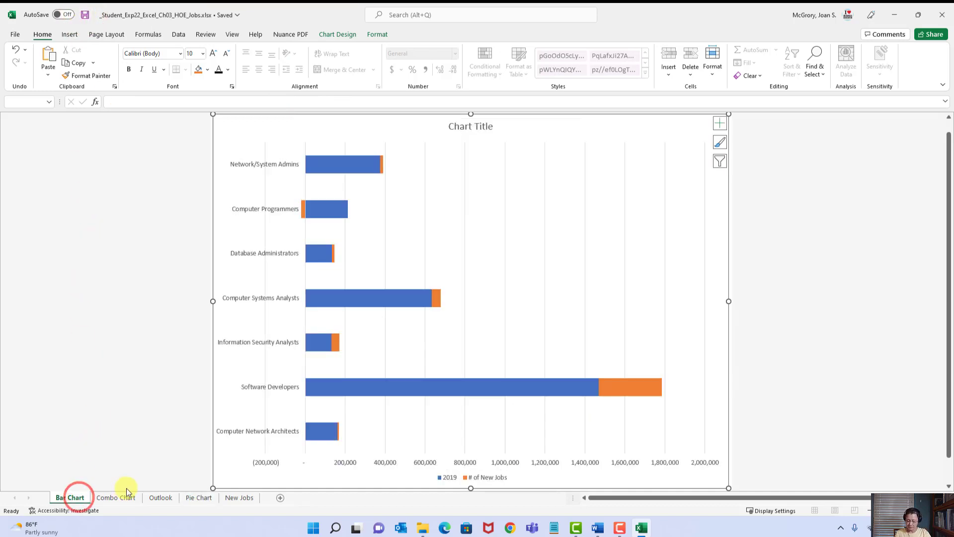
pyautogui.click(463, 130)
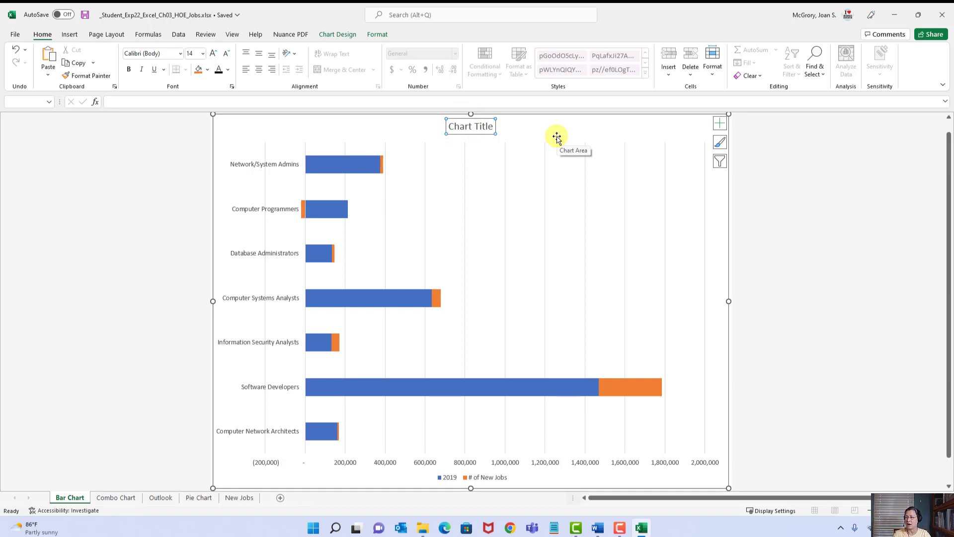
pyautogui.write('Projected Num')
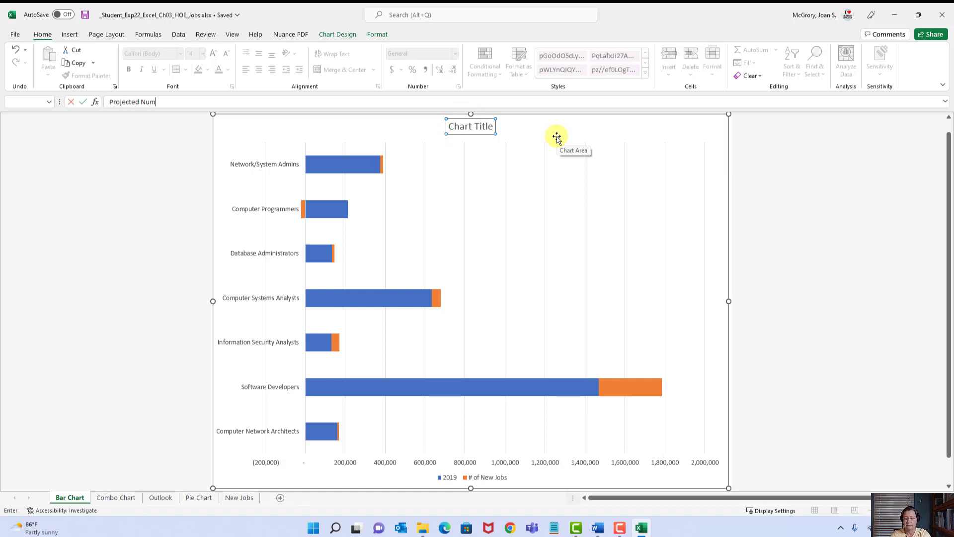
pyautogui.write('ber of Job')
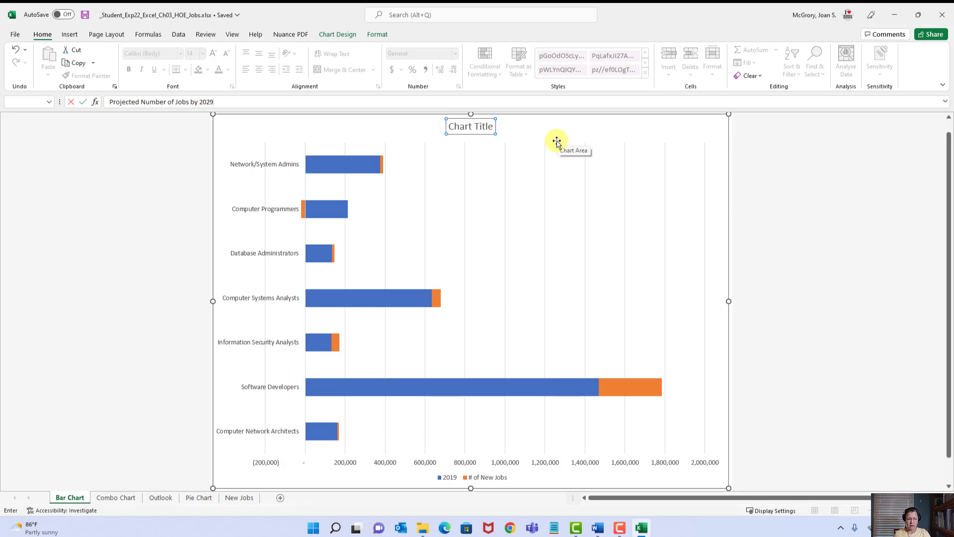
pyautogui.write('s by 2029')
pyautogui.press('Return')
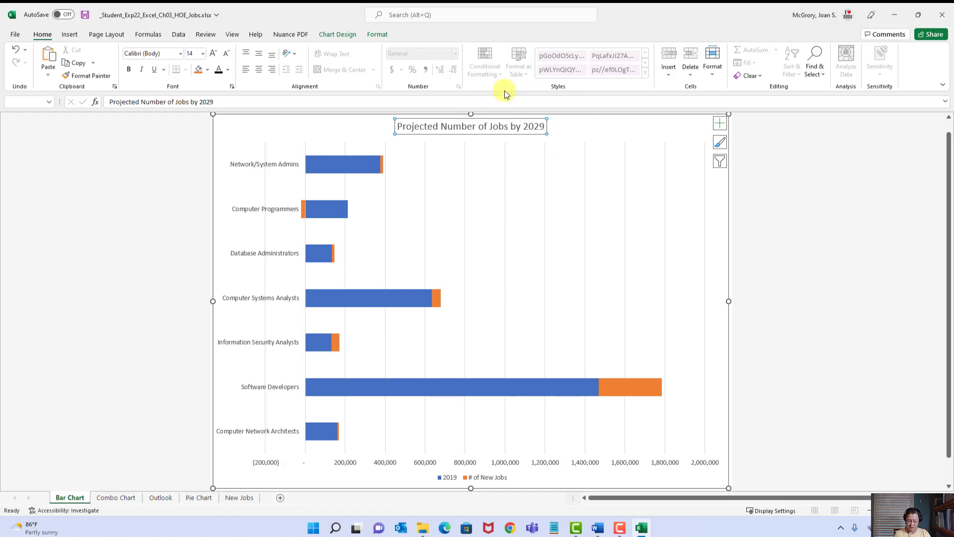
pyautogui.click(84, 16)
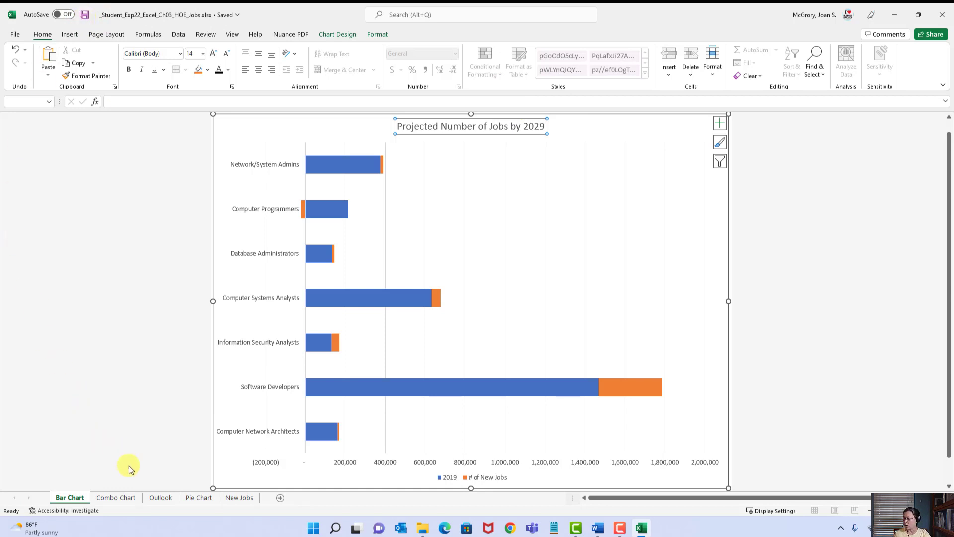
# Replace the default title of the column chart on the Outlook sheet with Number of Jobs 2019 and 2029
pyautogui.click(160, 498)
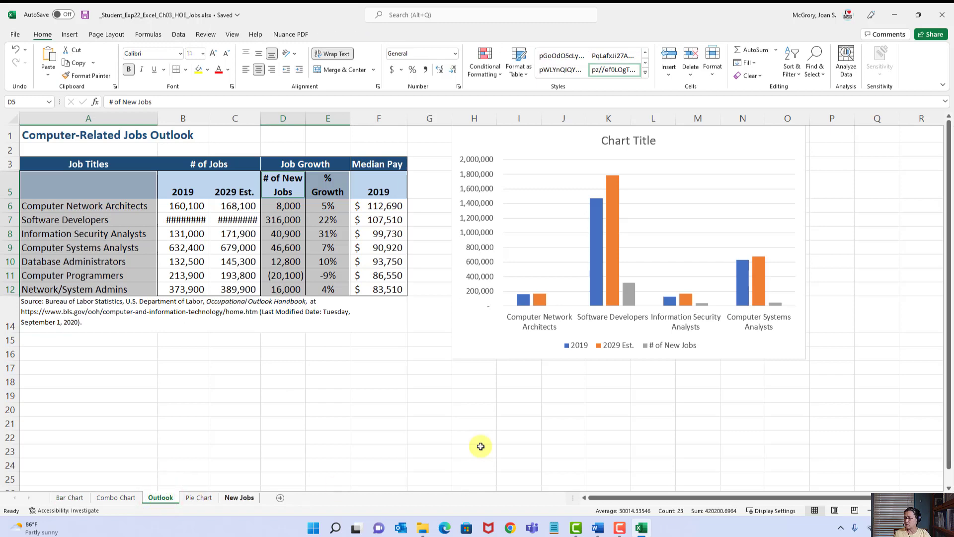
pyautogui.moveTo(611, 298)
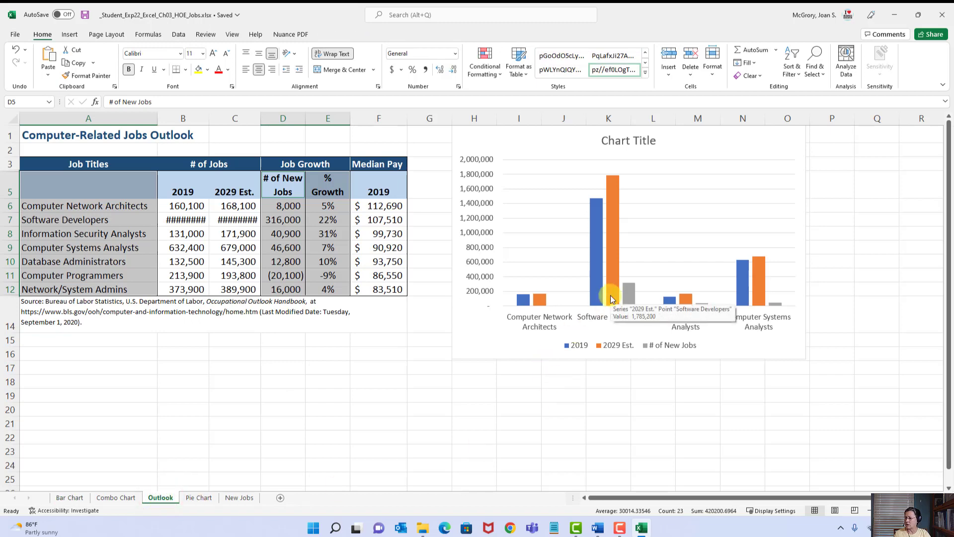
pyautogui.click(244, 499)
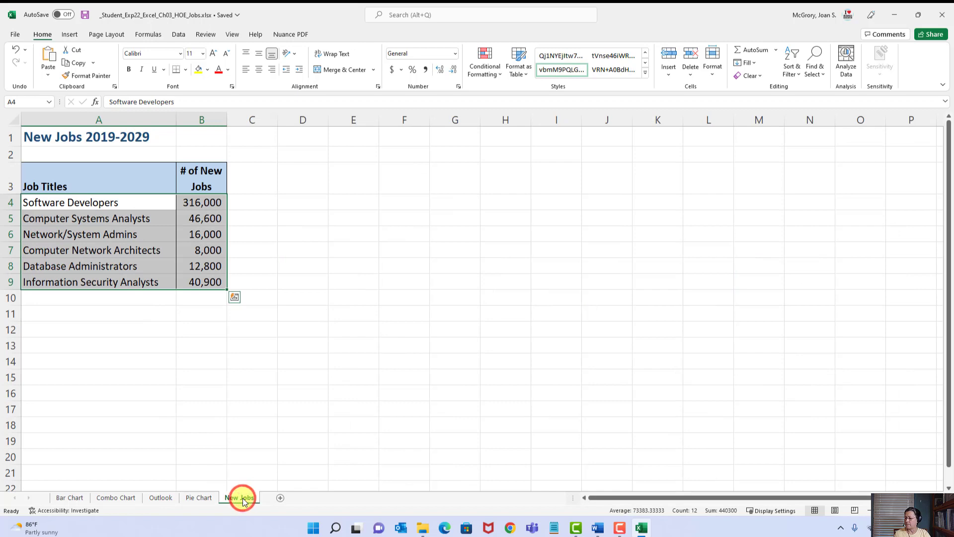
pyautogui.click(160, 498)
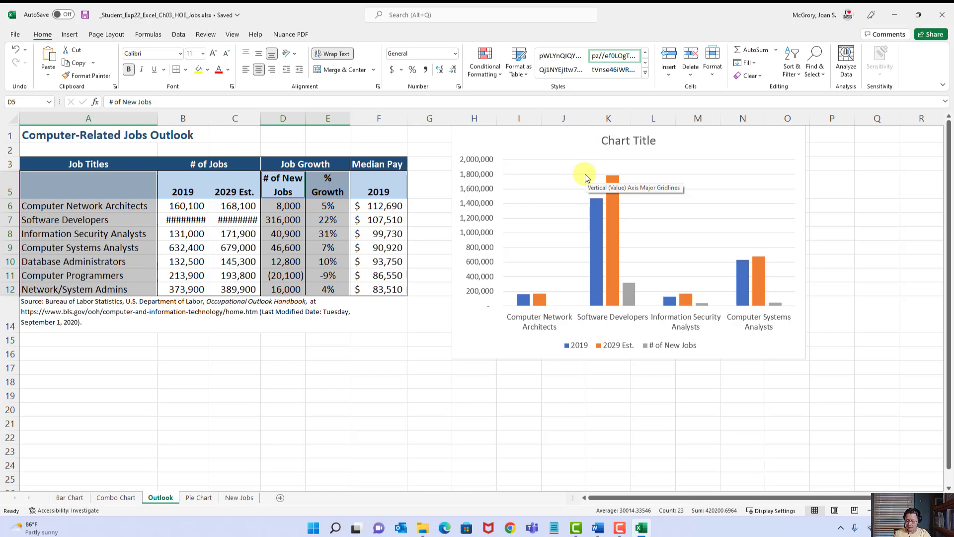
pyautogui.click(631, 140)
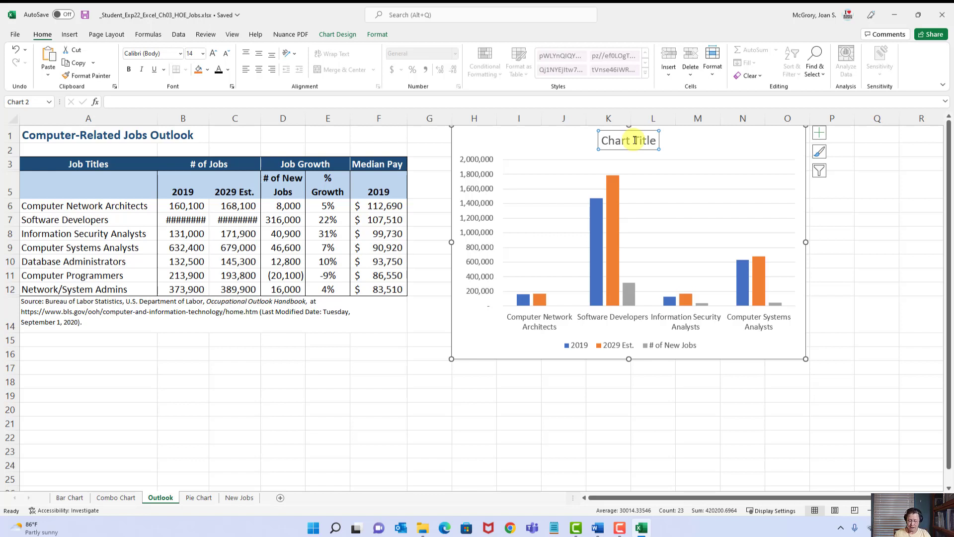
pyautogui.write('Num')
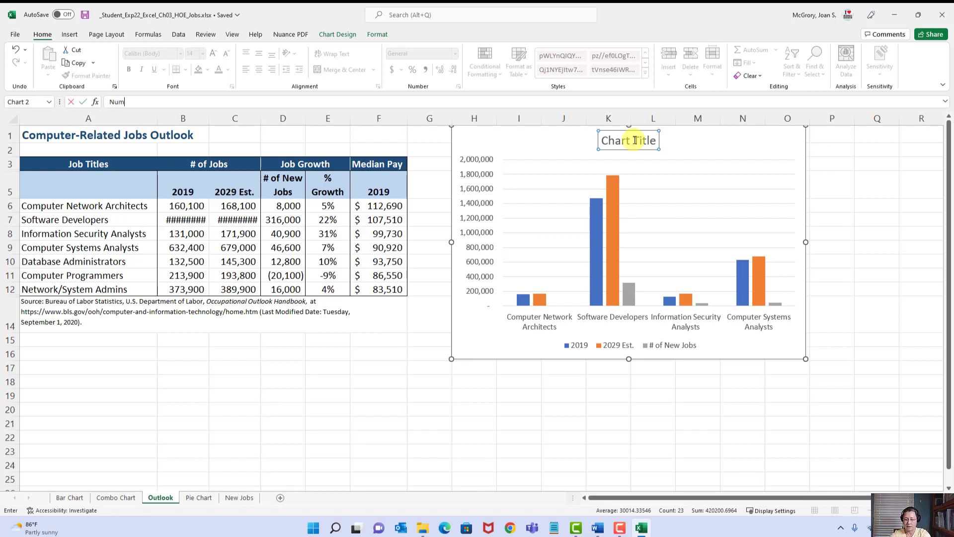
pyautogui.write('ber of Jobs 2019 and 2029')
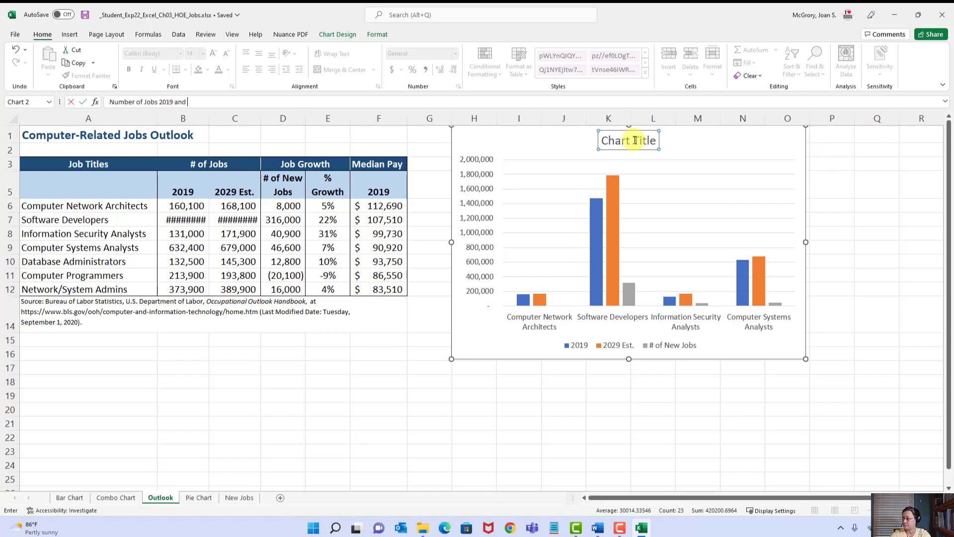
pyautogui.press('Return')
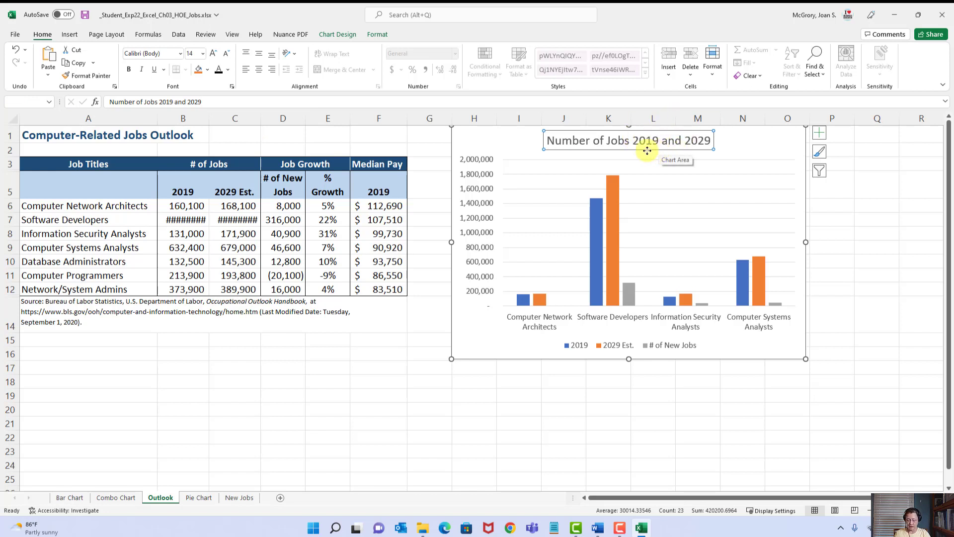
# Format the column chart's title in bold with the Dark Blue font color, and save the workbook
pyautogui.click(128, 70)
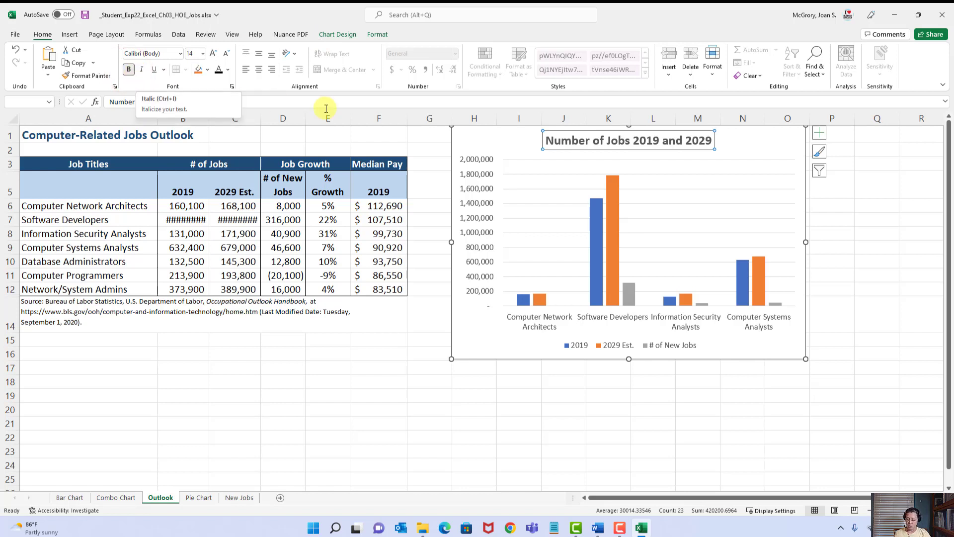
pyautogui.click(228, 71)
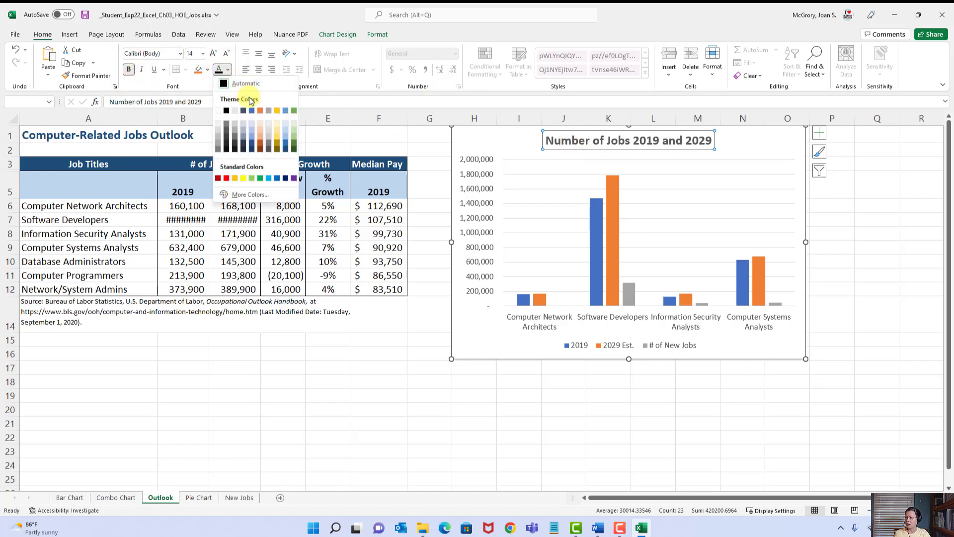
pyautogui.click(286, 179)
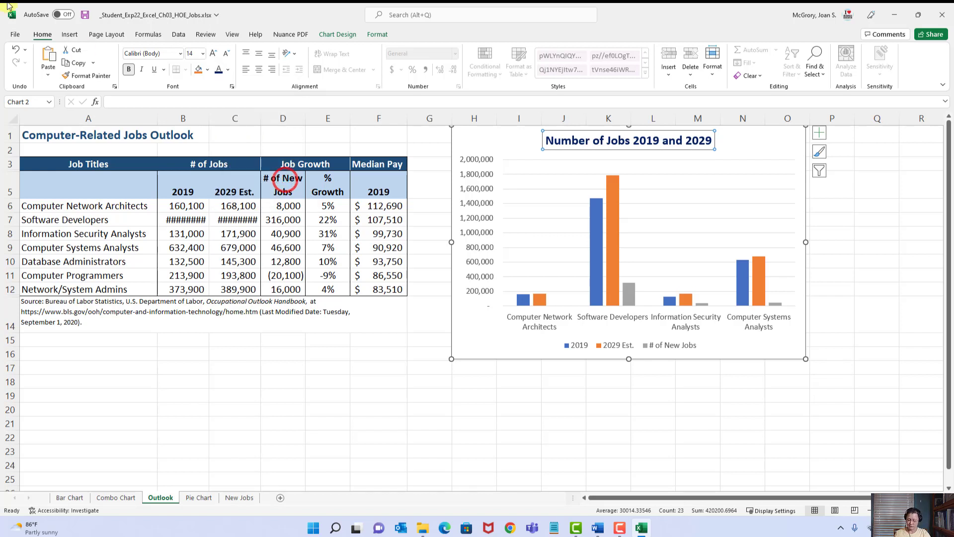
pyautogui.click(85, 15)
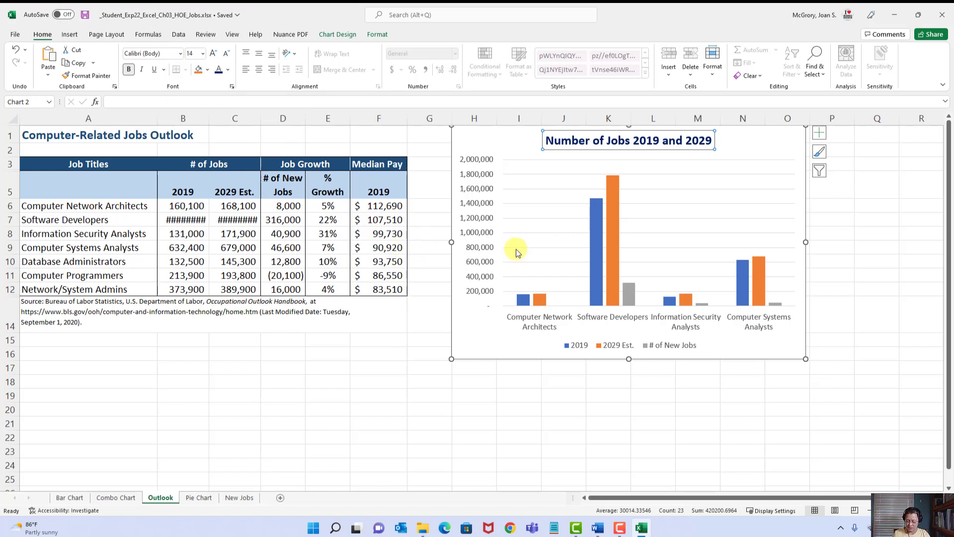
# Check instruction 7 in the Word document, and add a primary horizontal axis title to the column chart on the Outlook sheet in Excel
pyautogui.click(598, 529)
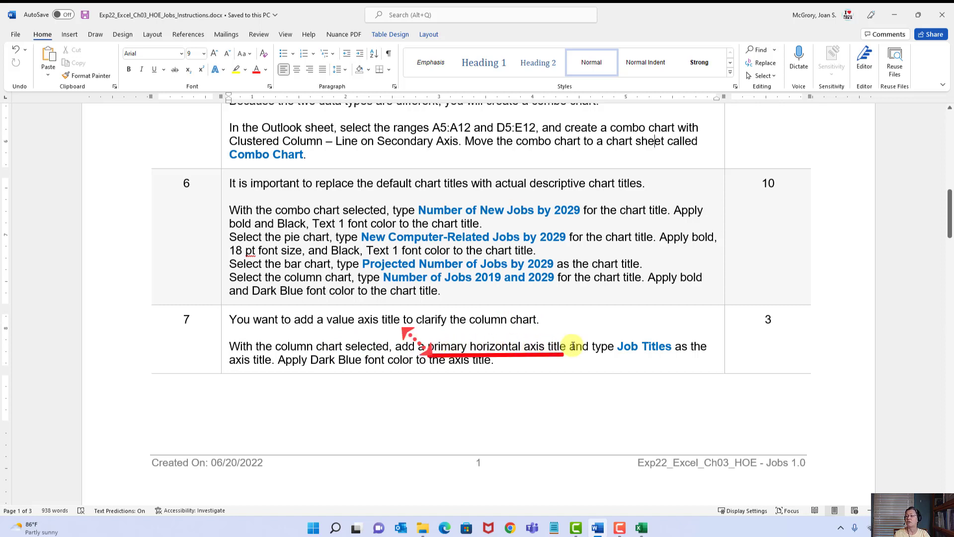
pyautogui.moveTo(566, 348); pyautogui.dragTo(429, 348)
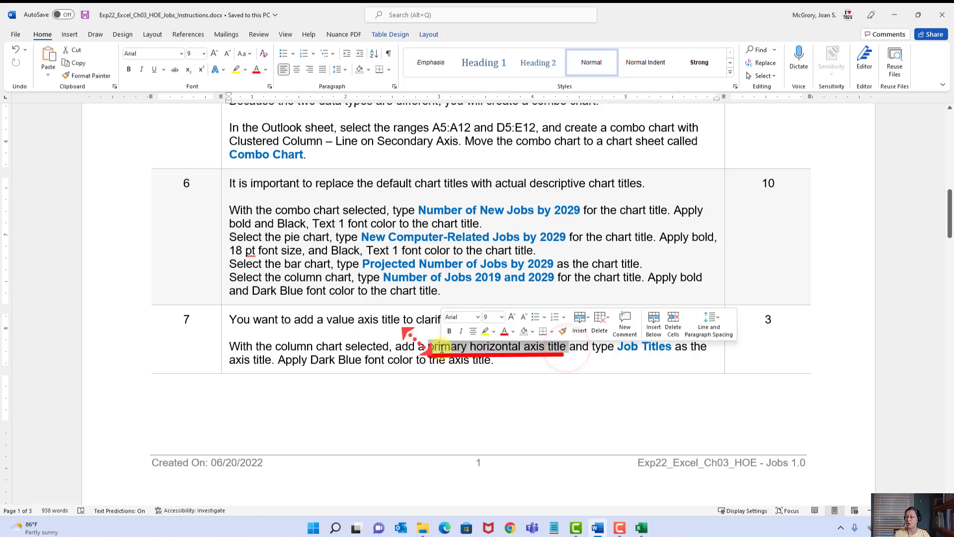
pyautogui.click(611, 349)
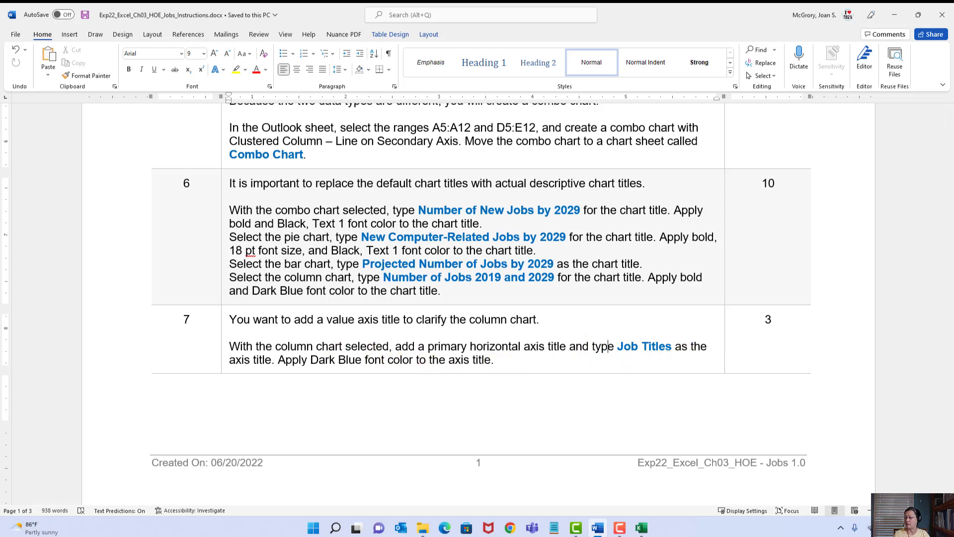
pyautogui.press('F10')
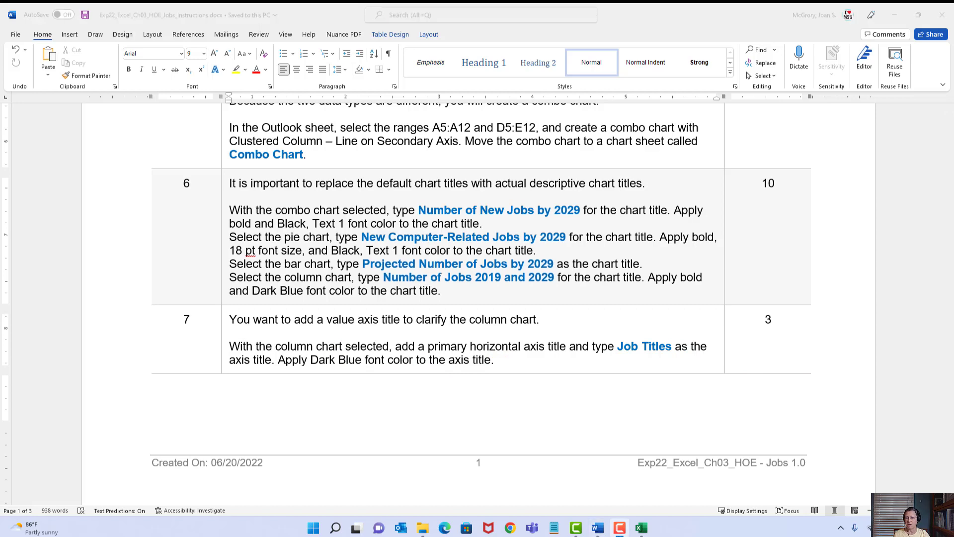
pyautogui.click(642, 528)
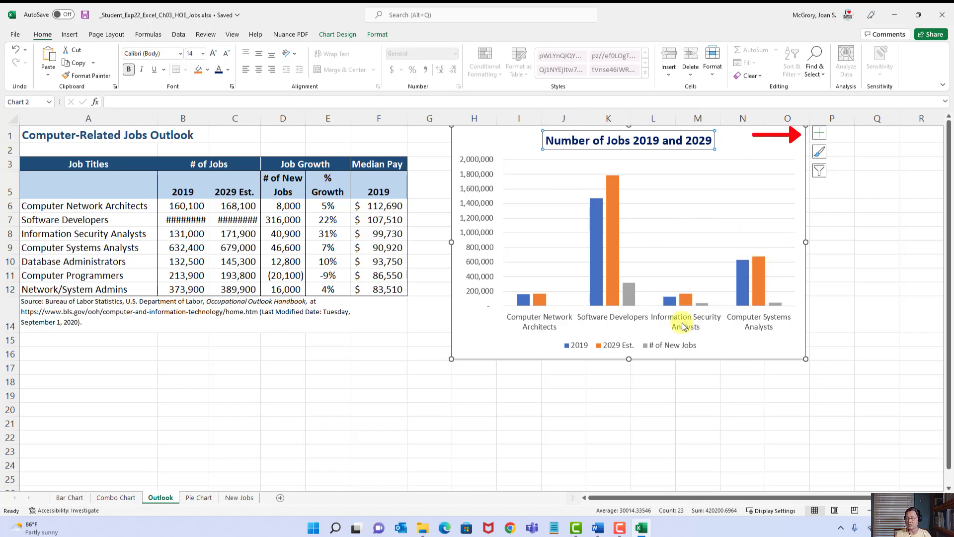
pyautogui.click(819, 140)
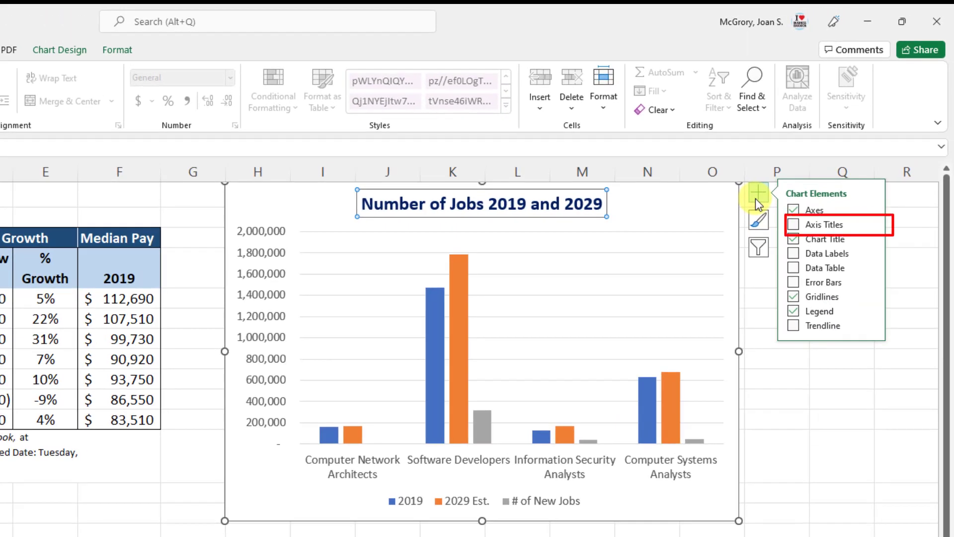
pyautogui.click(869, 225)
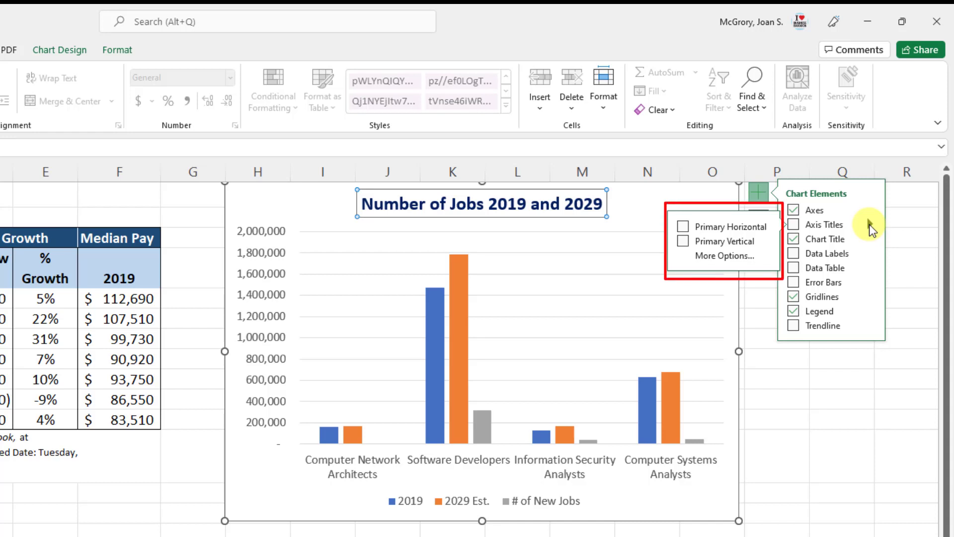
pyautogui.click(710, 240)
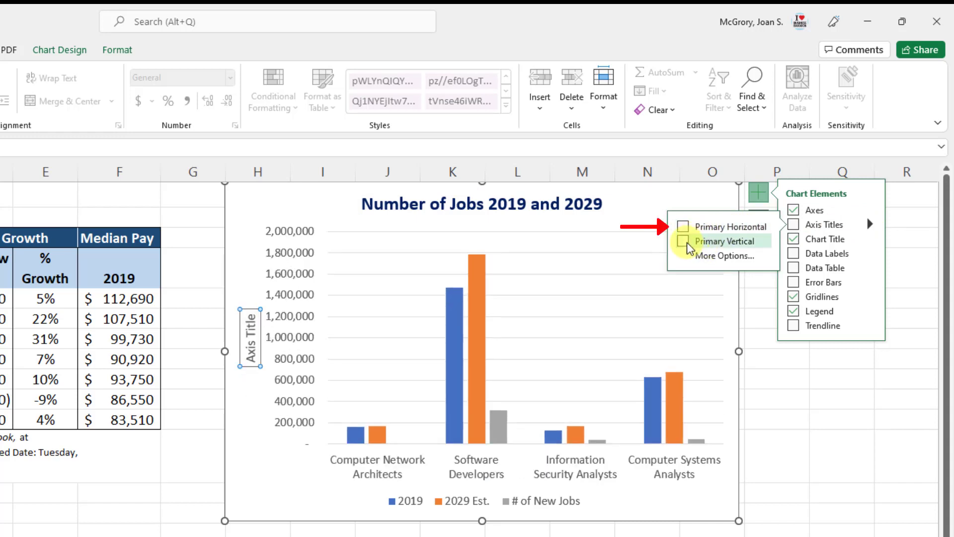
pyautogui.click(684, 229)
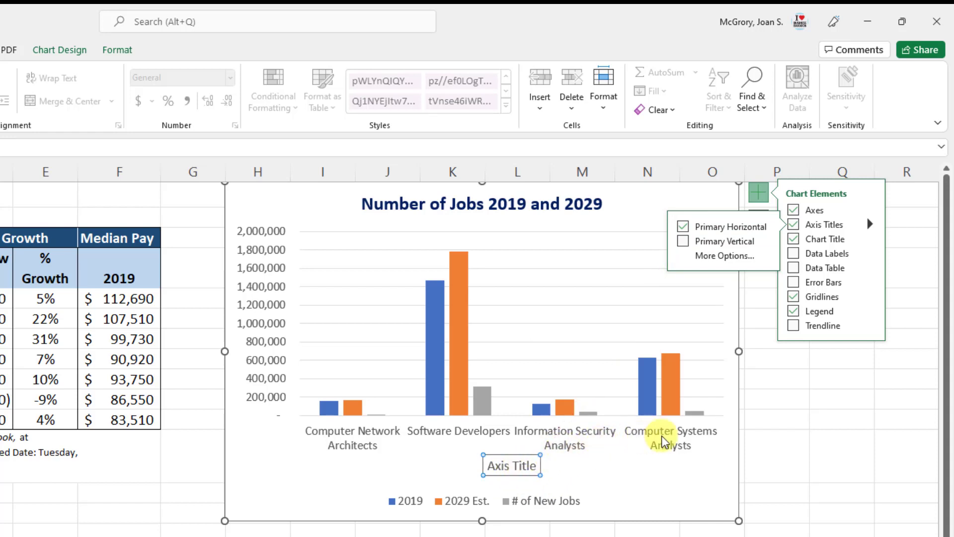
pyautogui.click(757, 204)
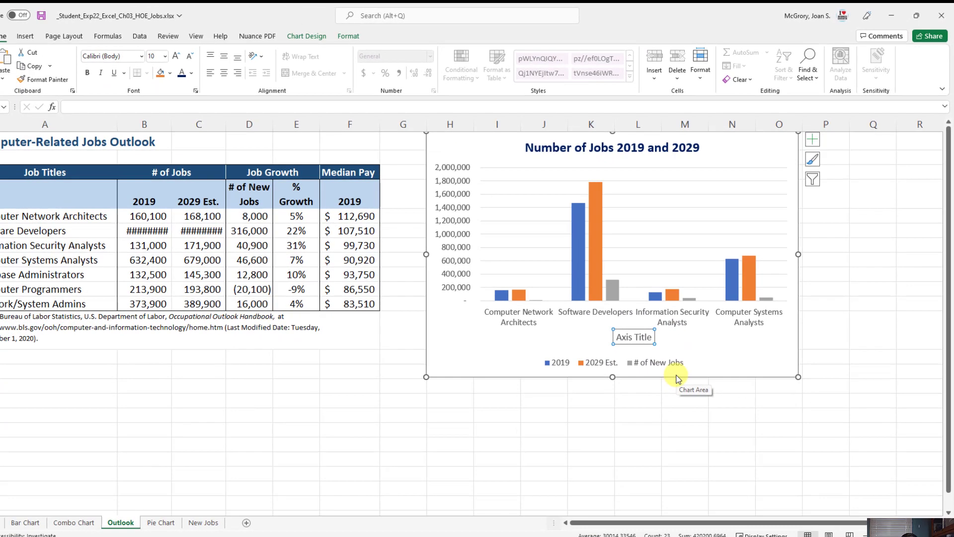
# Replace the default text of the column chart's horizontal axis title with Job Titles
pyautogui.write('Job ')
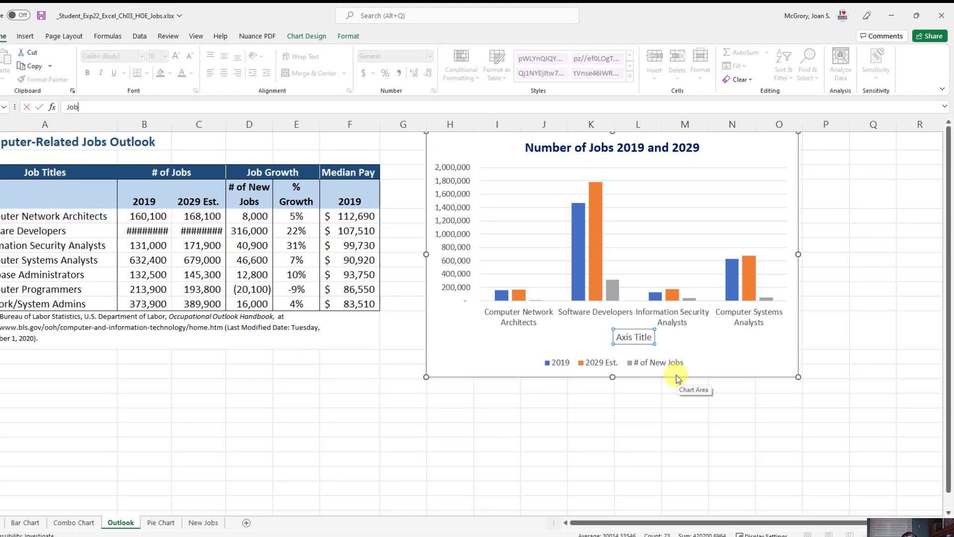
pyautogui.write('Titles')
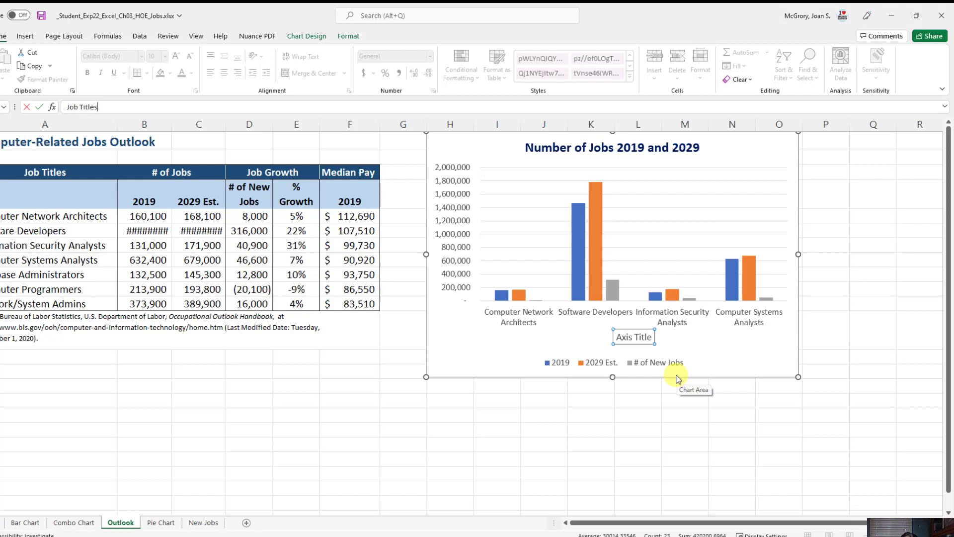
pyautogui.press('Return')
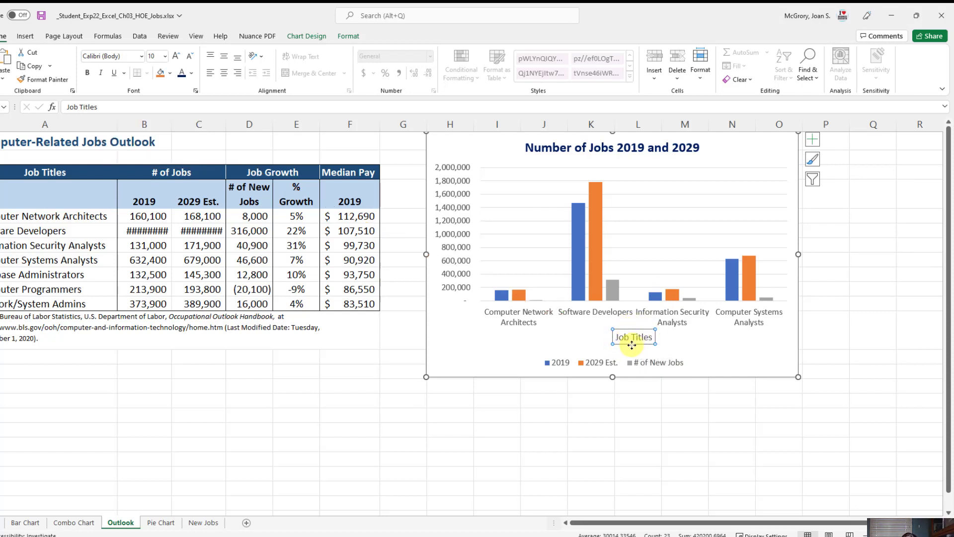
# Apply the Dark Blue font color to the Job Titles axis title, and save the workbook
pyautogui.click(192, 74)
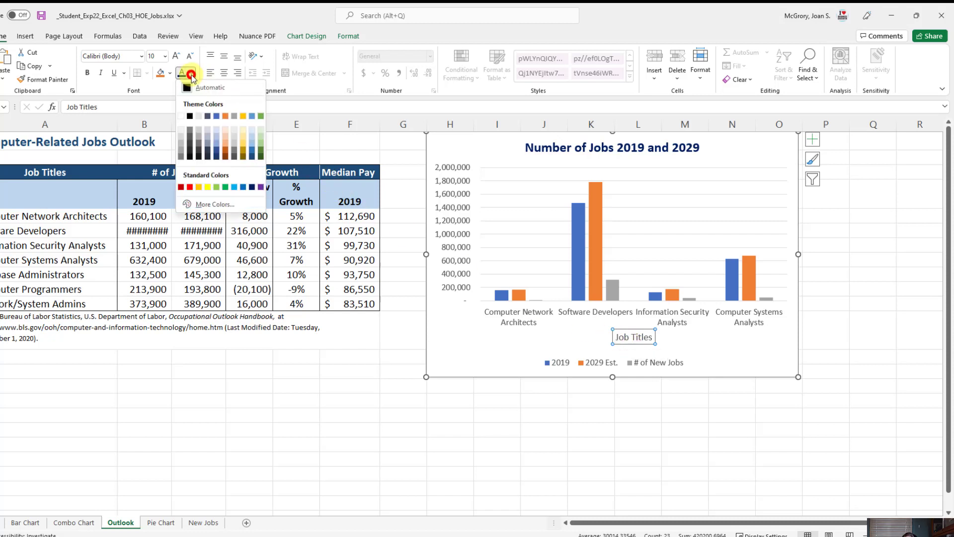
pyautogui.click(253, 187)
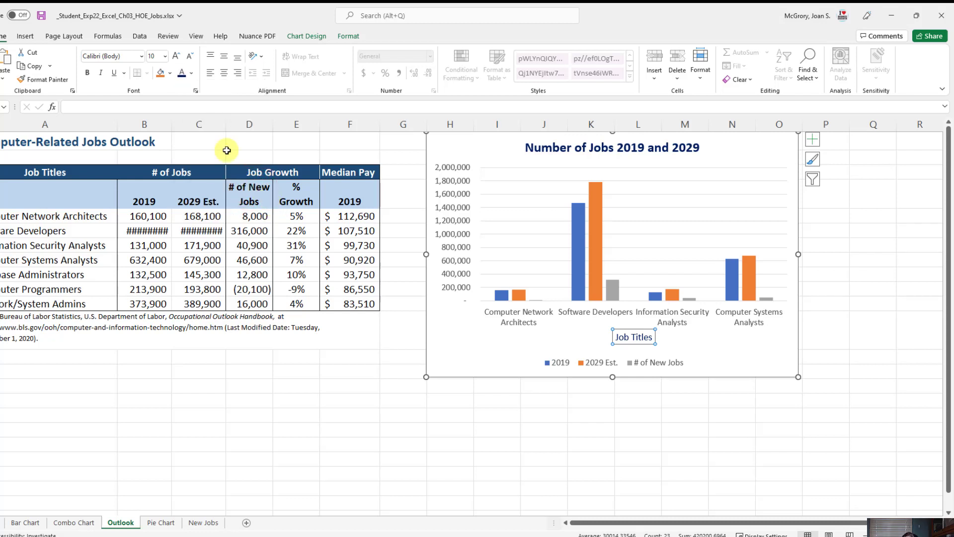
pyautogui.click(42, 18)
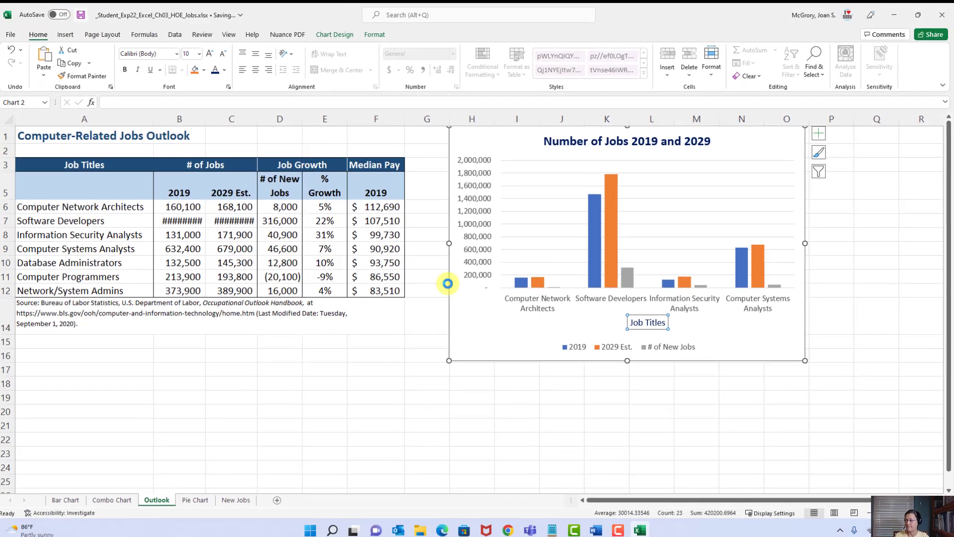
# Switch to the Word instructions and read the value axis requirements for the bar chart in step 8
pyautogui.click(599, 525)
pyautogui.scroll(-7, 587, 240)
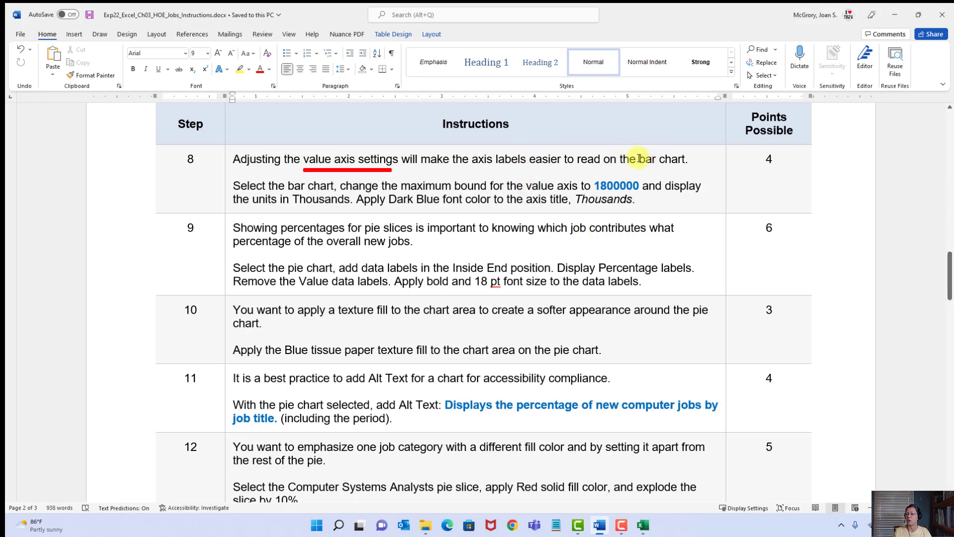
pyautogui.moveTo(639, 159); pyautogui.dragTo(684, 159)
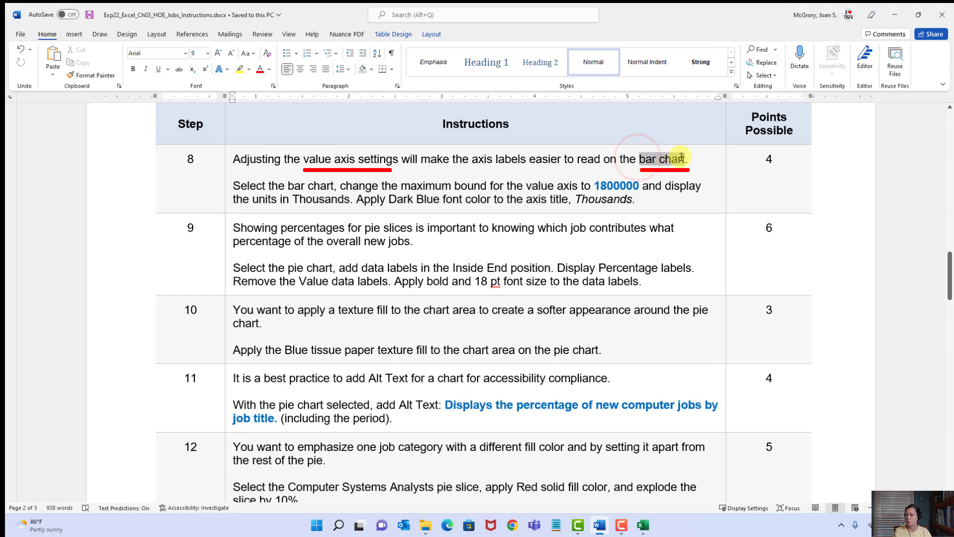
pyautogui.click(641, 162)
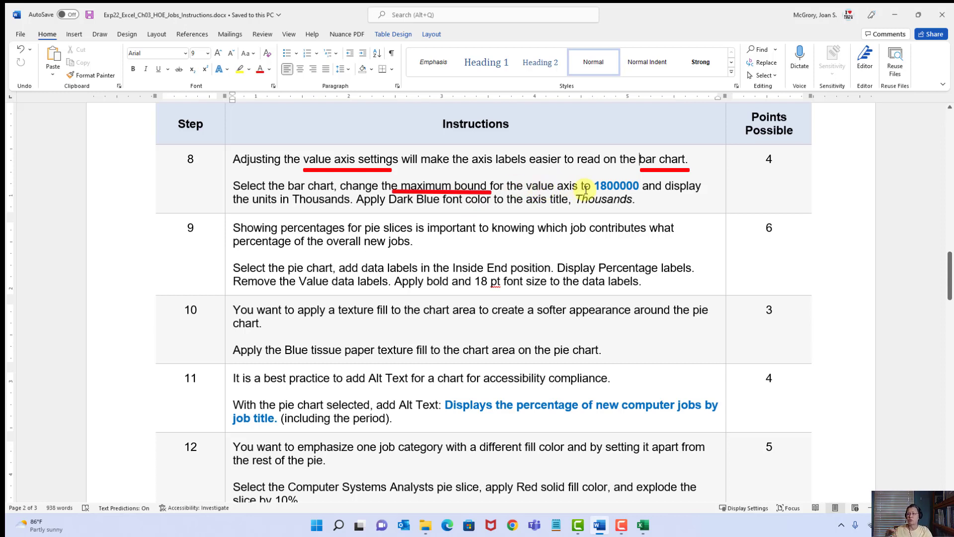
pyautogui.moveTo(595, 186); pyautogui.dragTo(627, 191)
# Insert thousands separators in the maximum bound in instruction 8 so that it reads 1,800,000
pyautogui.click(619, 188)
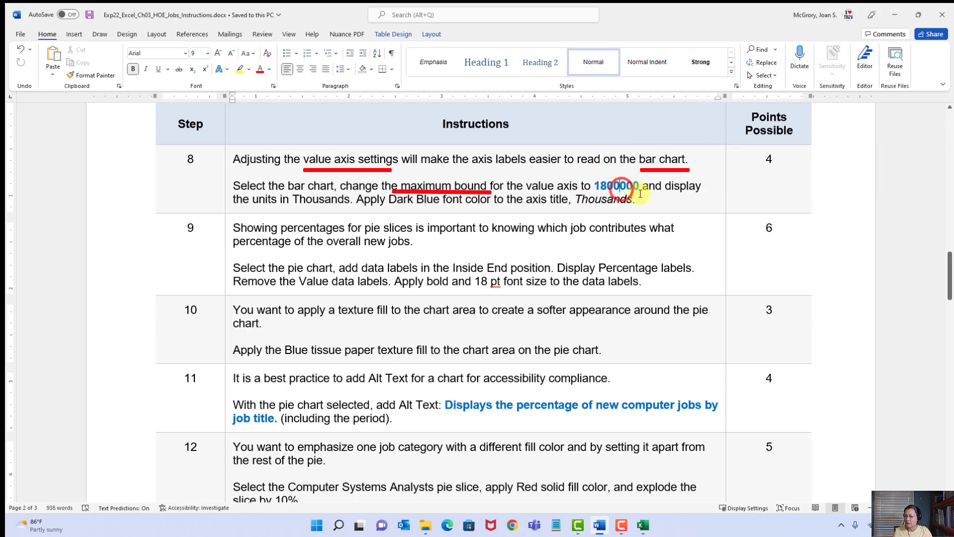
pyautogui.write(',')
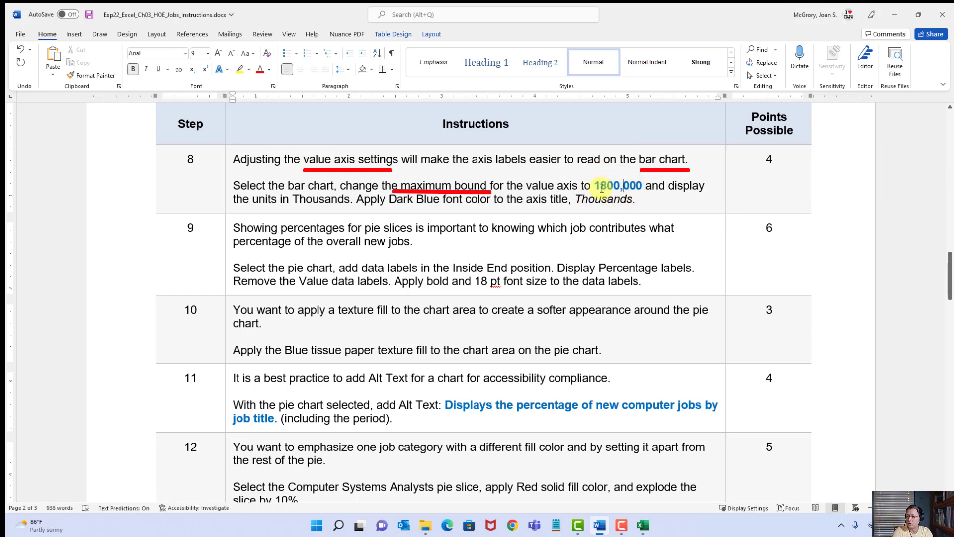
pyautogui.click(600, 188)
pyautogui.write(',')
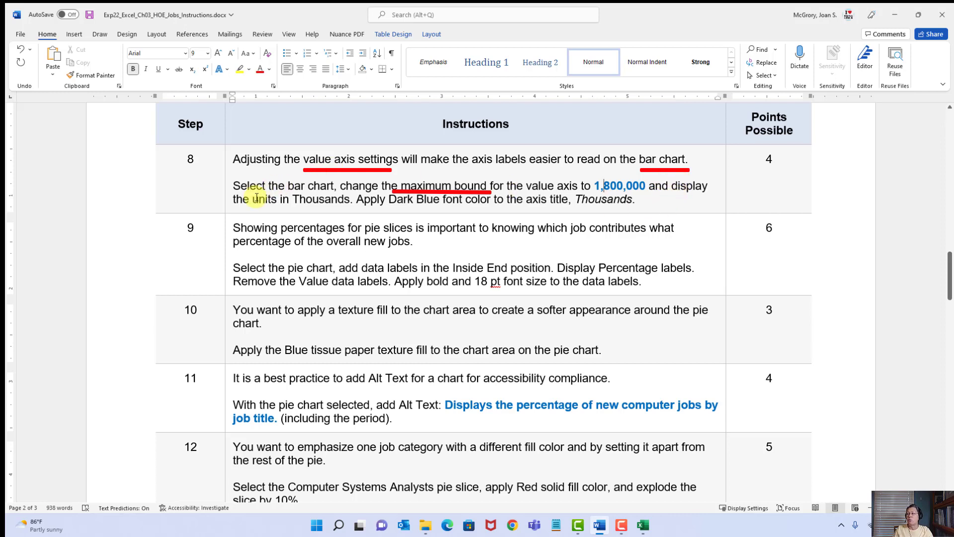
# Examine the display units, maximum bound and axis title font color required for the bar chart in instruction 8
pyautogui.moveTo(255, 208); pyautogui.dragTo(346, 209)
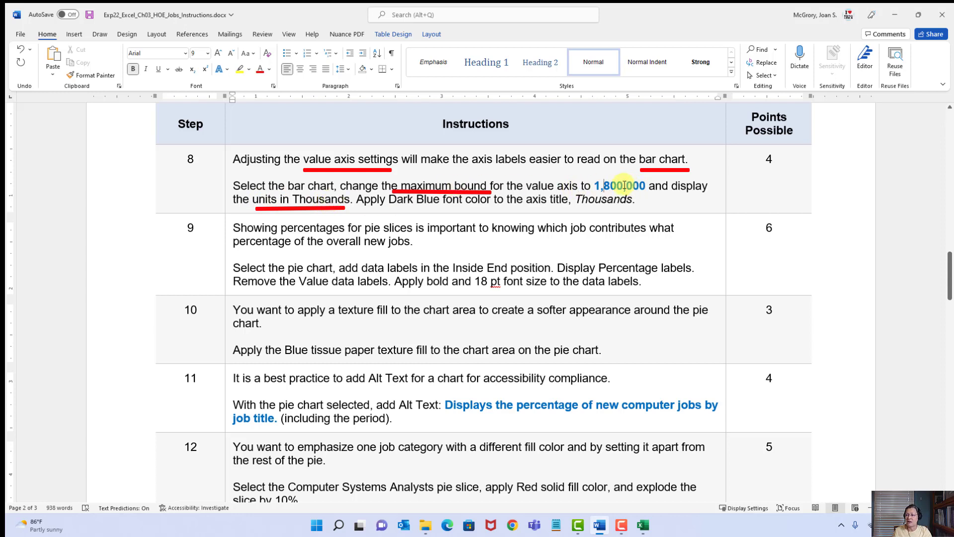
pyautogui.moveTo(623, 185); pyautogui.dragTo(647, 185)
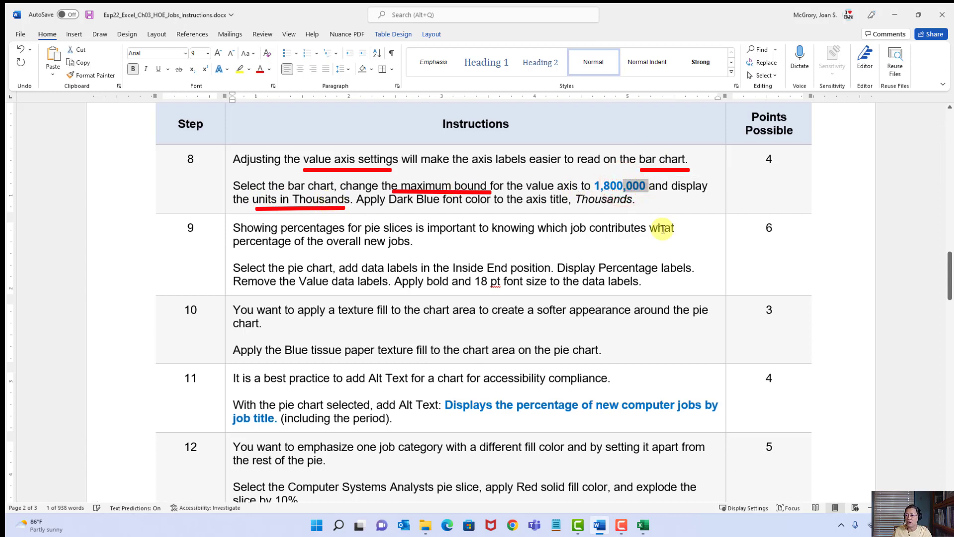
pyautogui.click(621, 185)
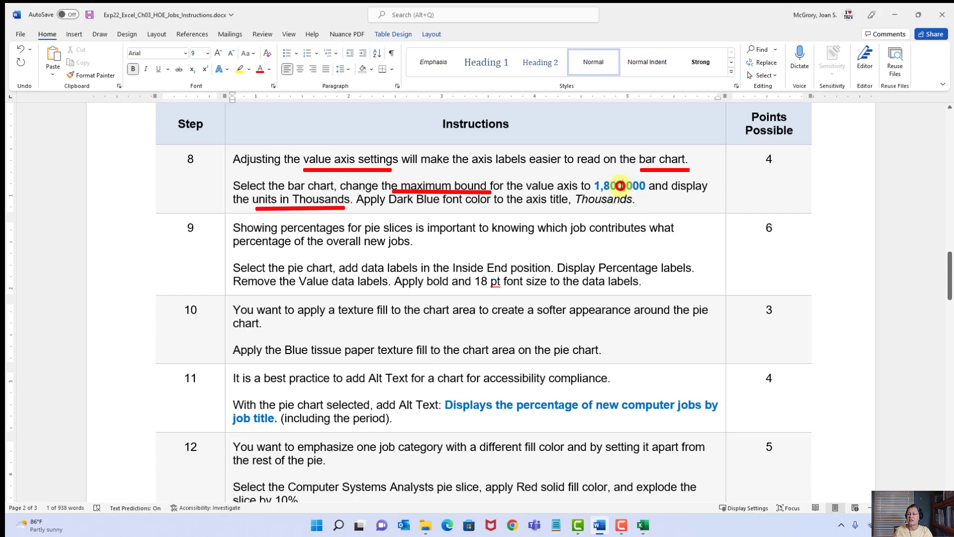
pyautogui.moveTo(621, 184); pyautogui.dragTo(594, 186)
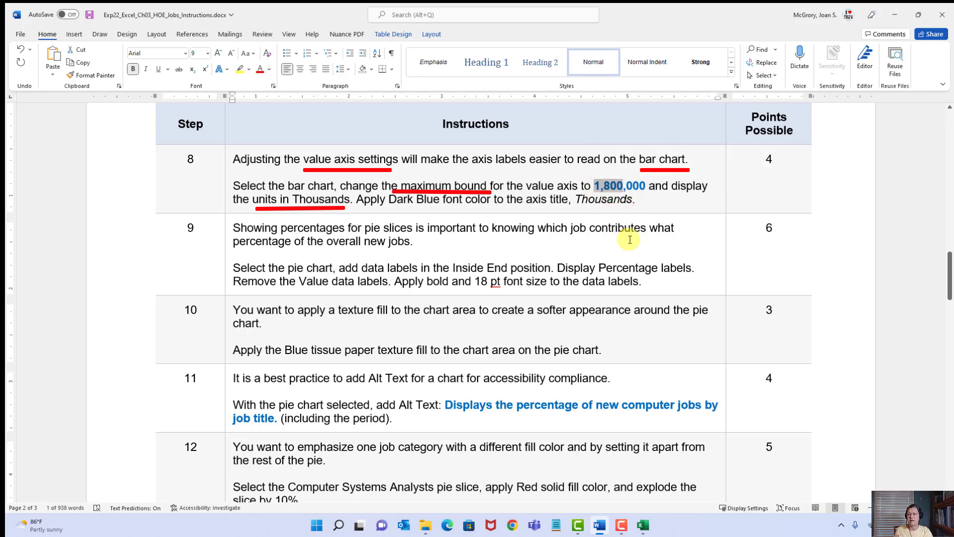
pyautogui.press('Escape')
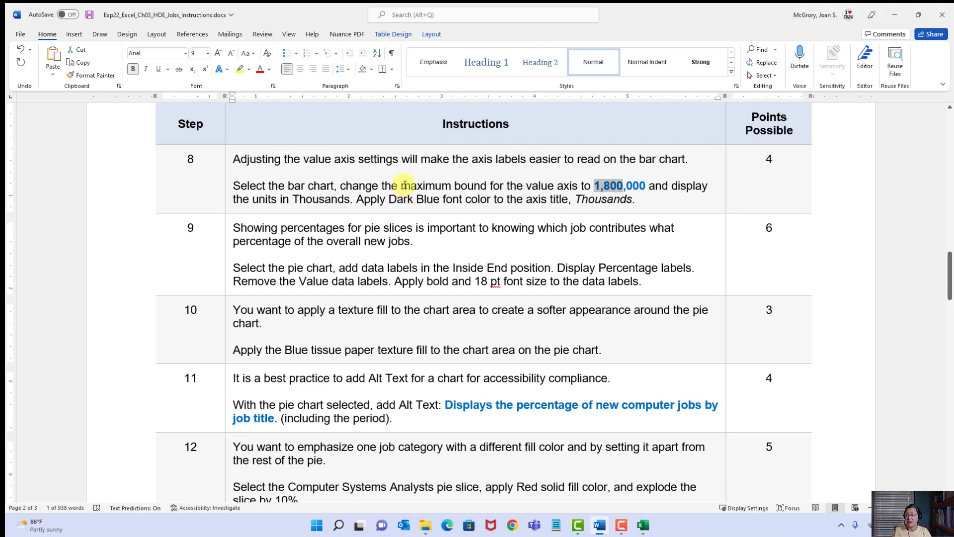
pyautogui.moveTo(403, 185); pyautogui.dragTo(492, 188)
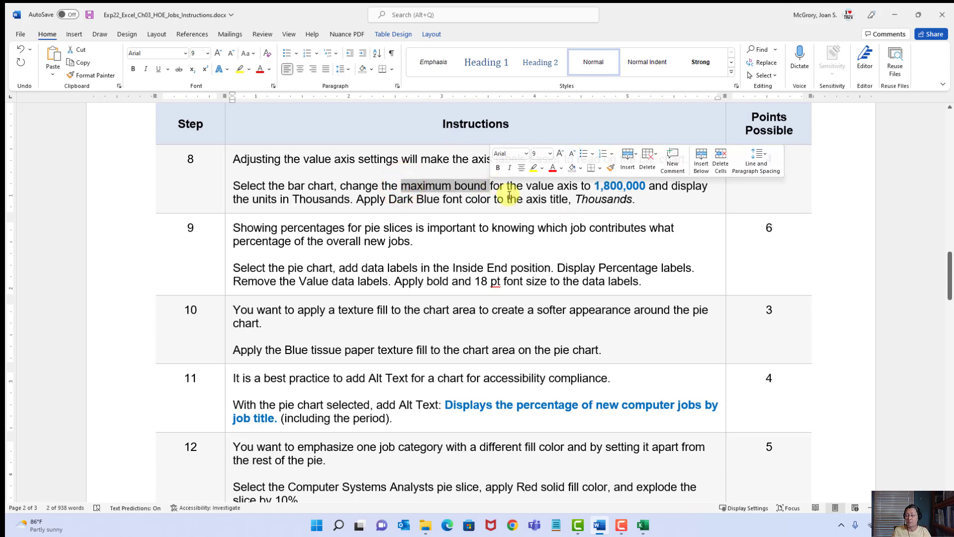
pyautogui.moveTo(242, 200); pyautogui.dragTo(350, 200)
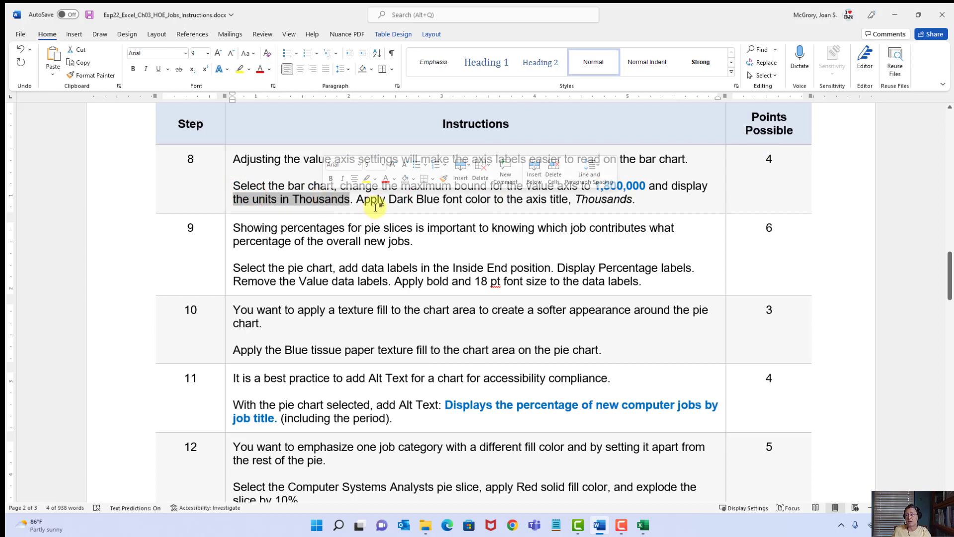
pyautogui.click(586, 200)
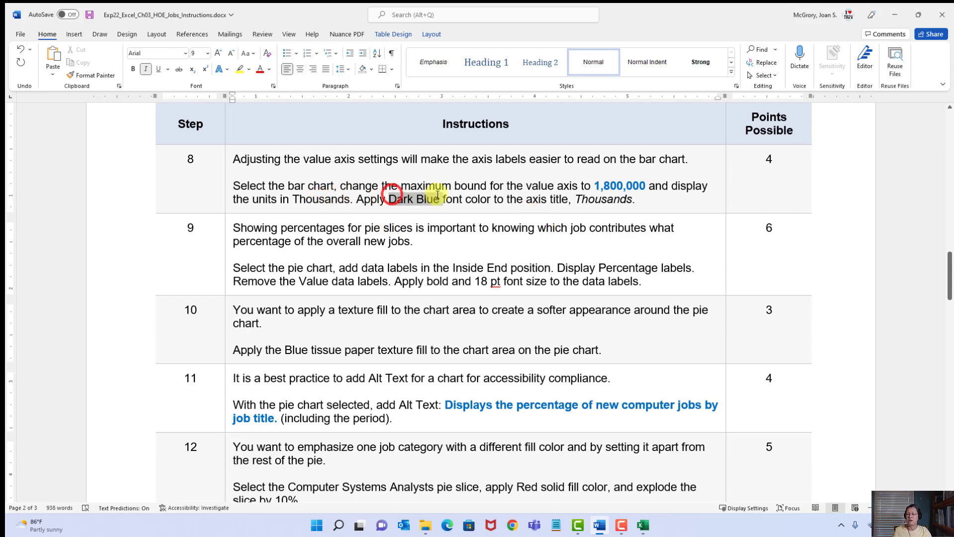
pyautogui.click(417, 199)
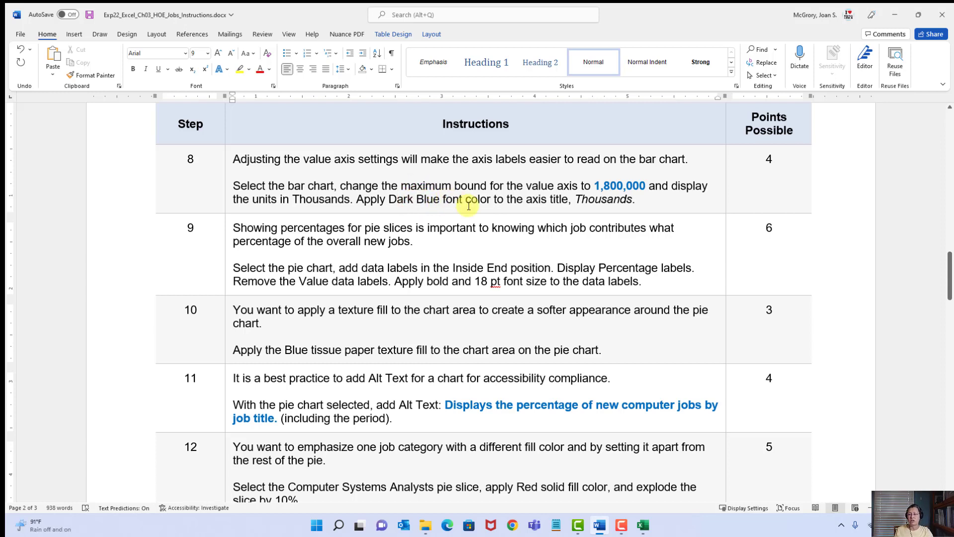
# Remove both commas from the maximum bound in instruction 8 so that it reads 1800000, and save the document
pyautogui.click(603, 186)
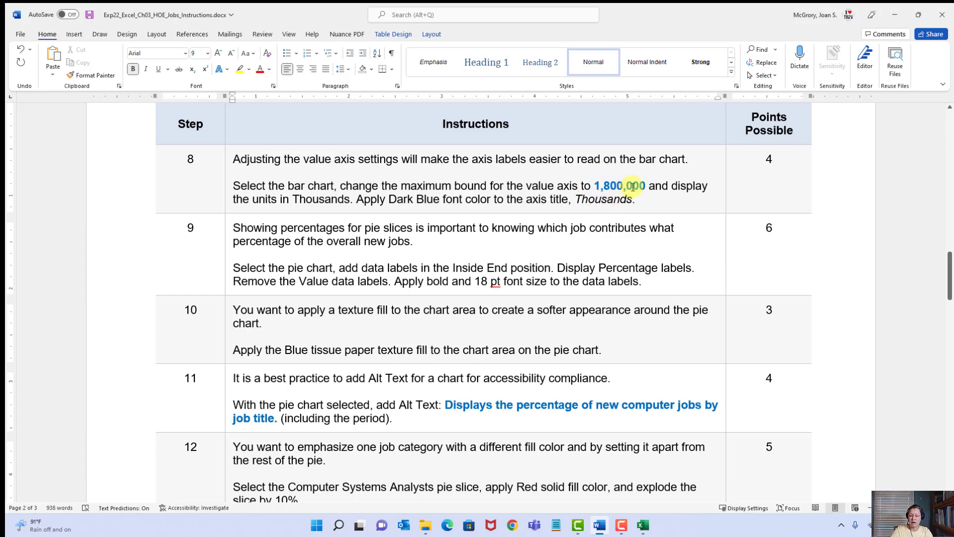
pyautogui.press('BackSpace')
pyautogui.click(627, 186)
pyautogui.press('BackSpace')
pyautogui.hotkey('ctrl', 's')
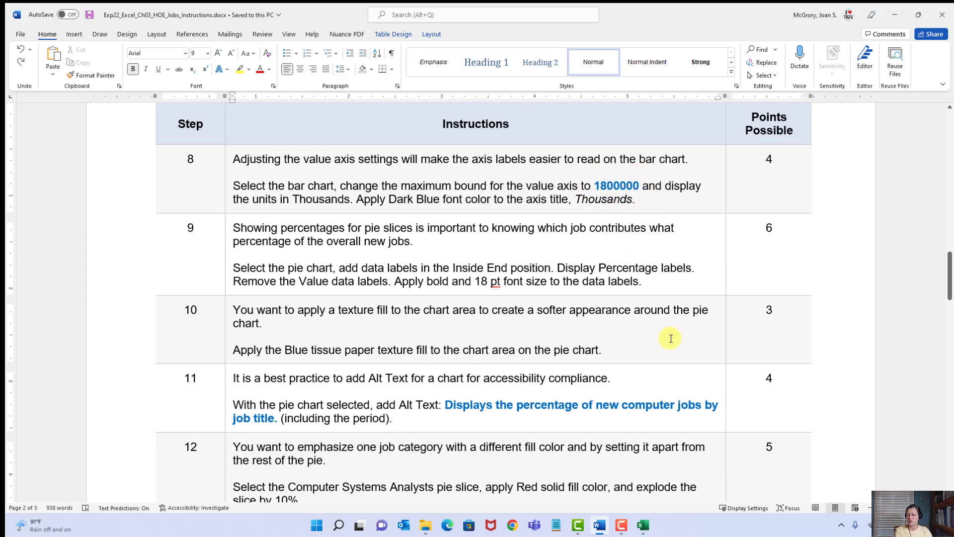
# Switch to the Excel workbook and open the chart area formatting settings for the chart on the Bar Chart sheet
pyautogui.click(643, 525)
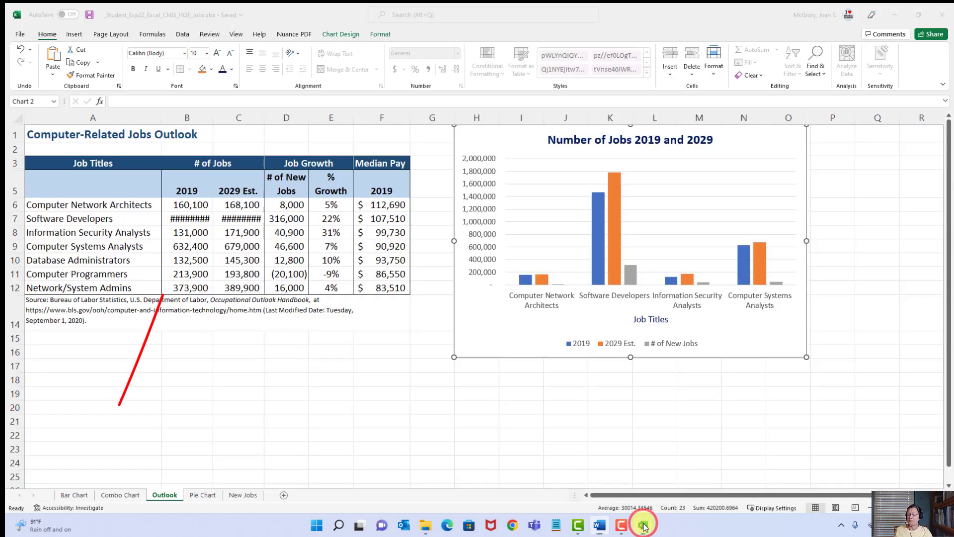
pyautogui.click(74, 494)
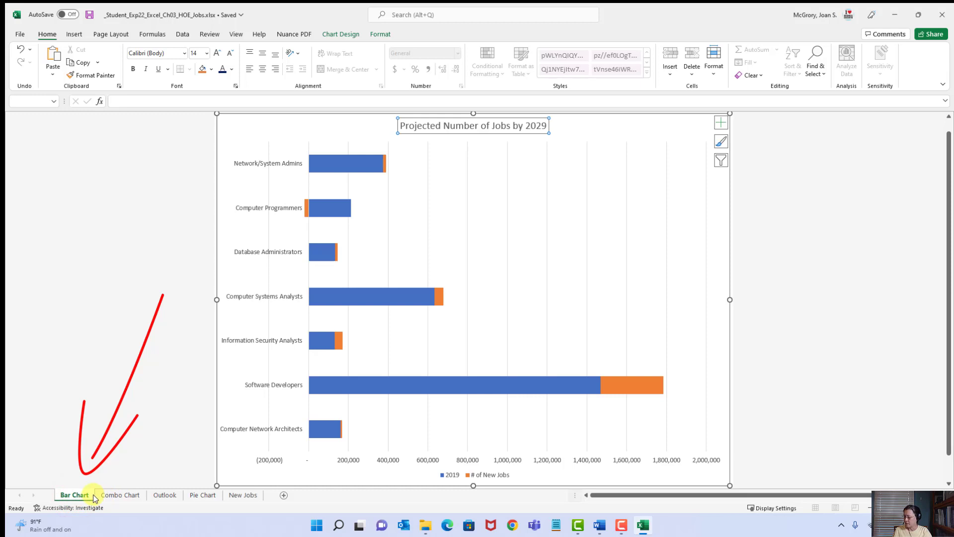
pyautogui.press('Escape')
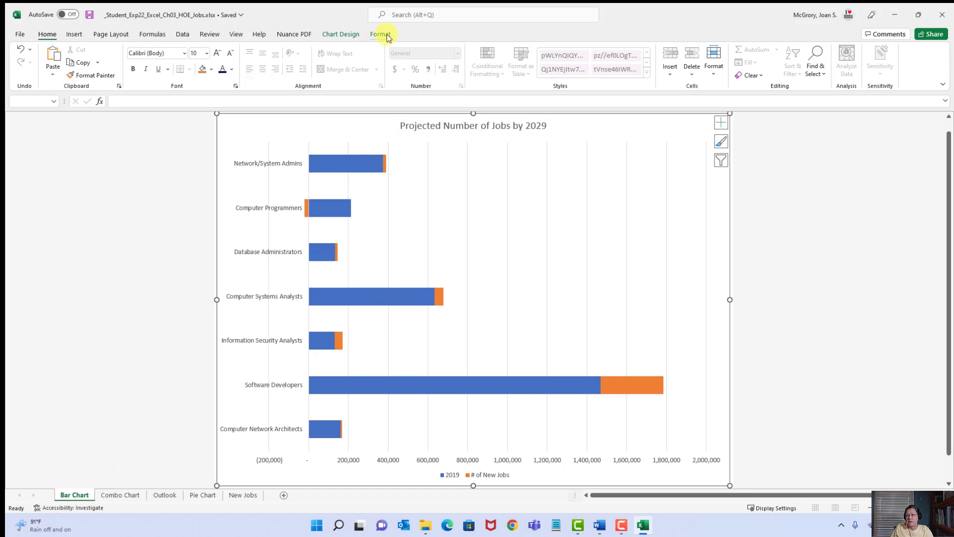
pyautogui.click(376, 35)
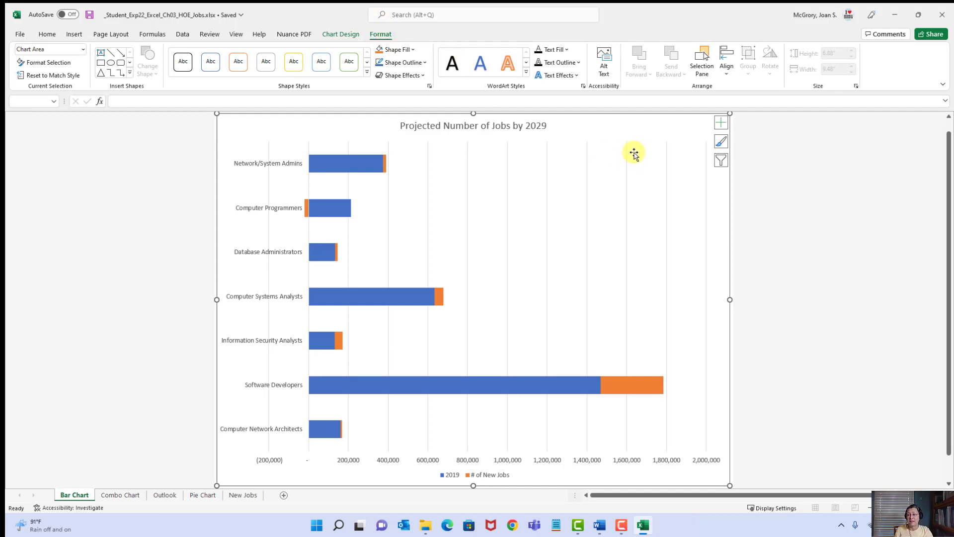
pyautogui.rightClick(613, 126)
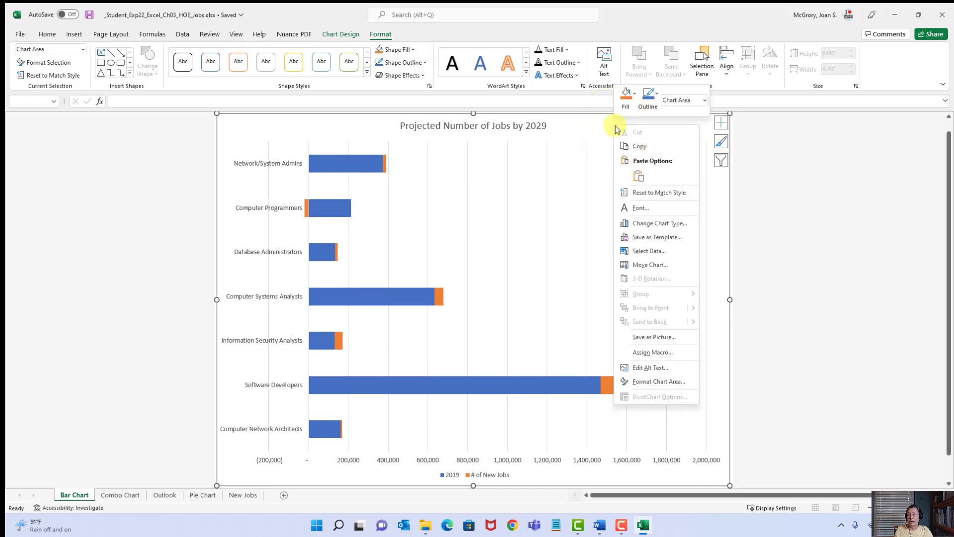
pyautogui.click(657, 382)
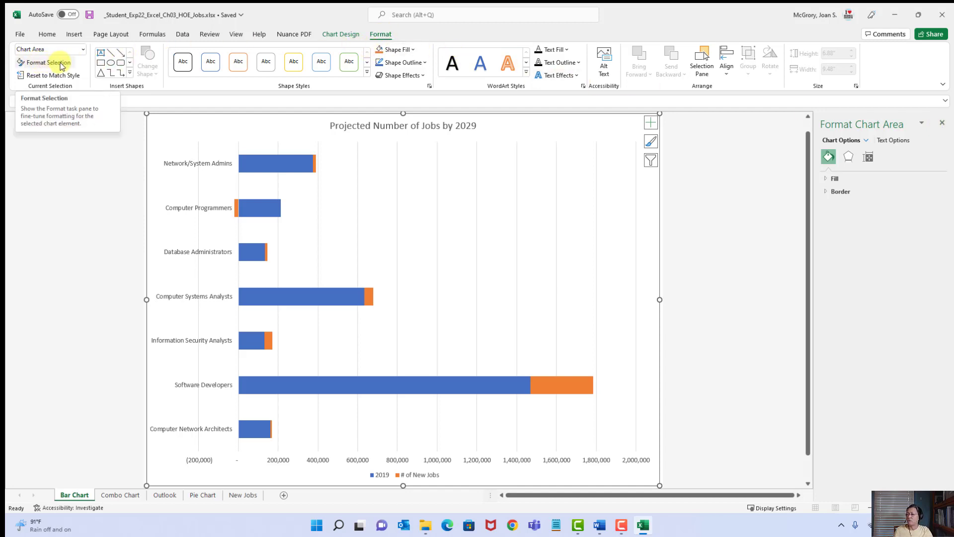
pyautogui.click(24, 64)
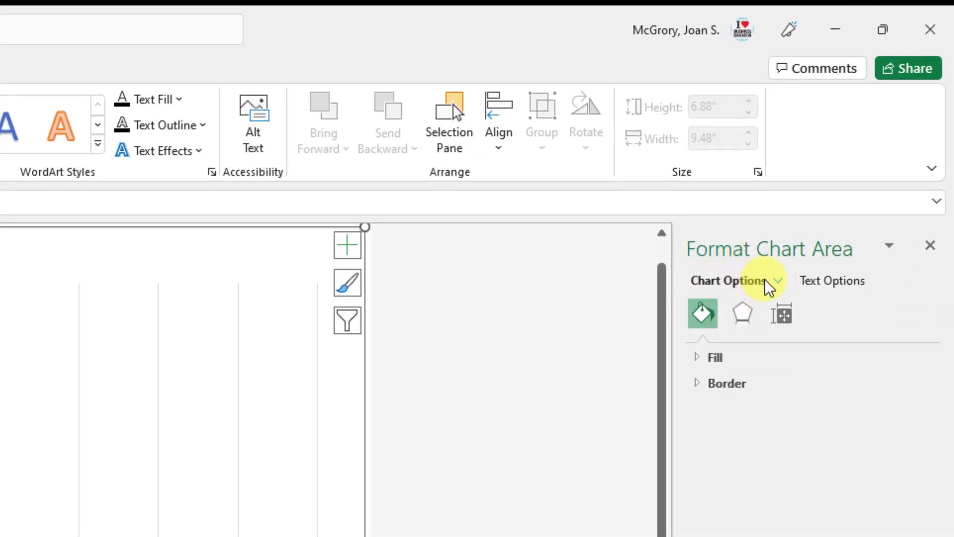
# Examine the text, fill, effects, and size and properties options available for the bar chart's chart area
pyautogui.click(831, 284)
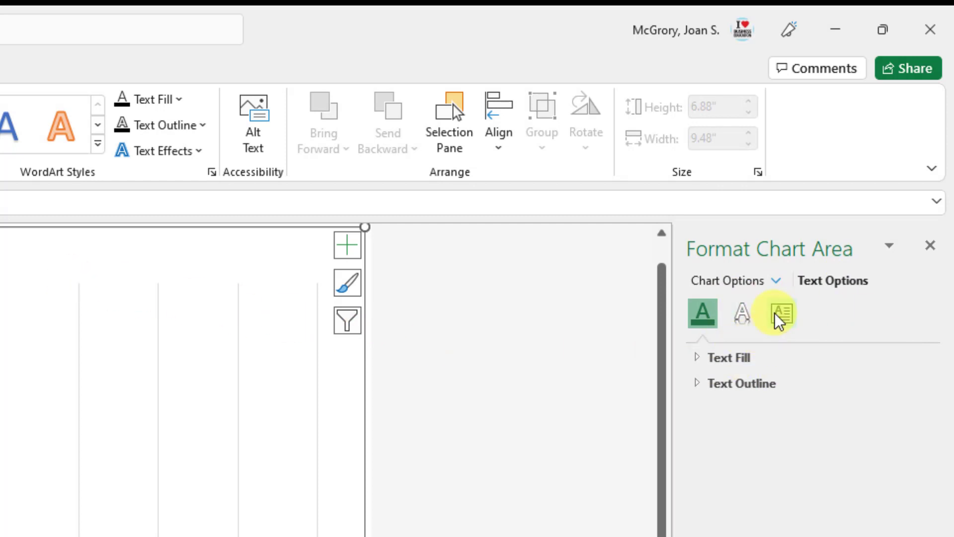
pyautogui.click(742, 282)
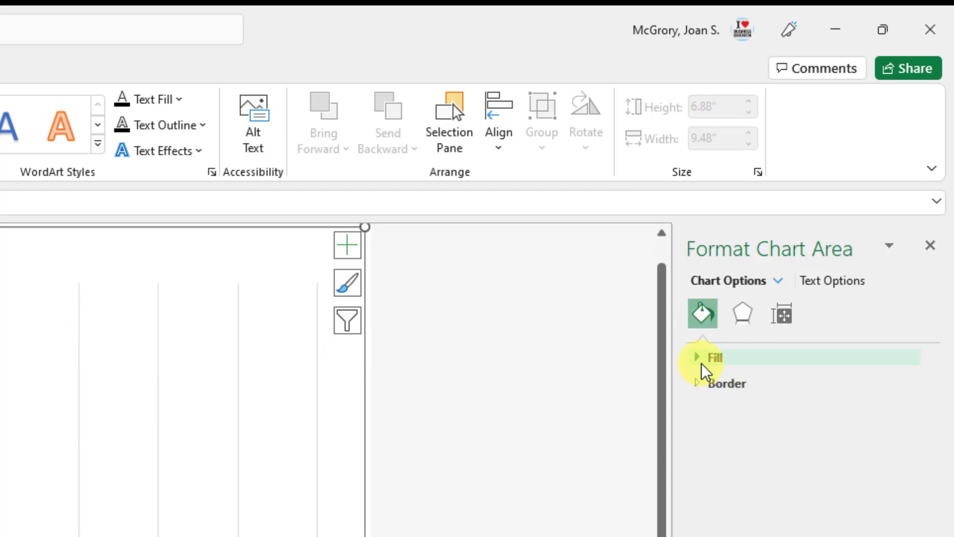
pyautogui.click(745, 312)
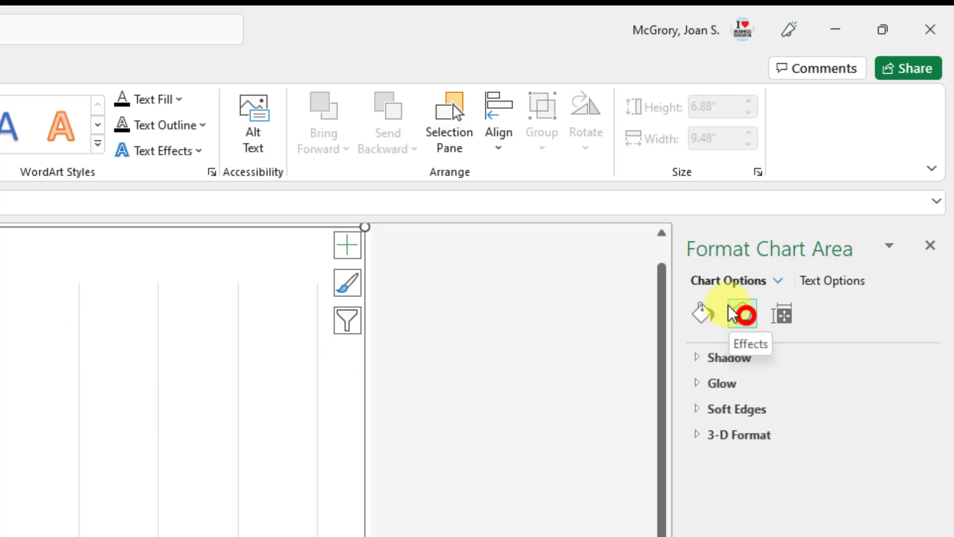
pyautogui.click(785, 322)
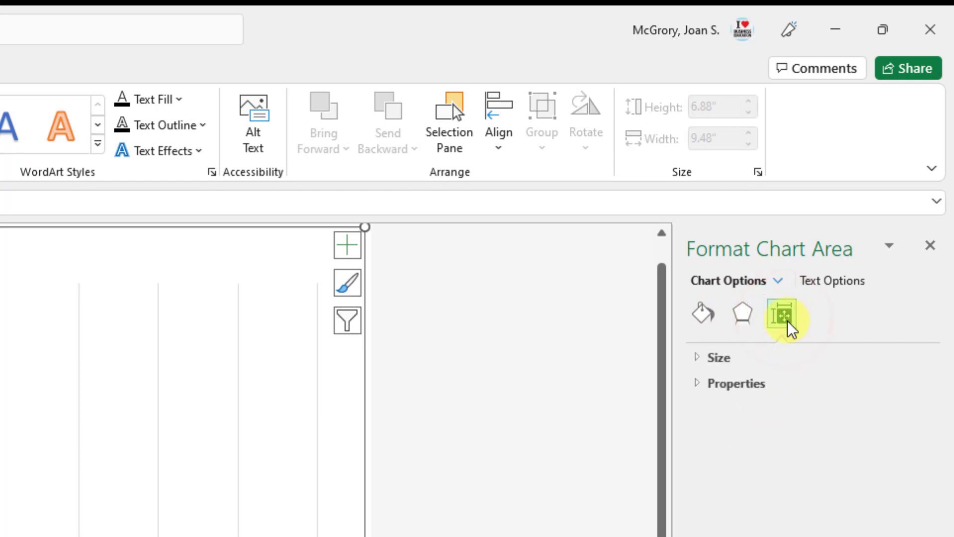
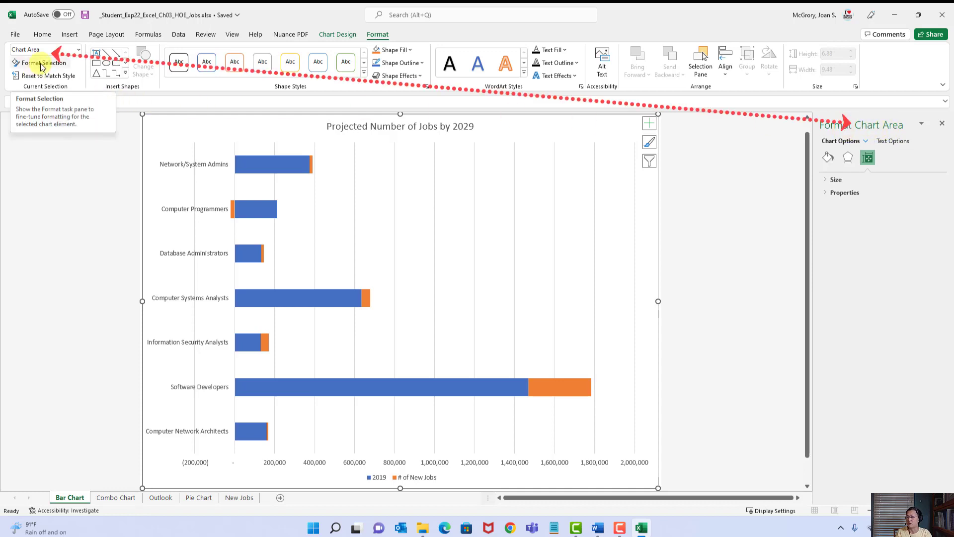
# Select the bar chart's Horizontal (Value) Axis and expand its axis options for bounds, units and display units
pyautogui.click(79, 51)
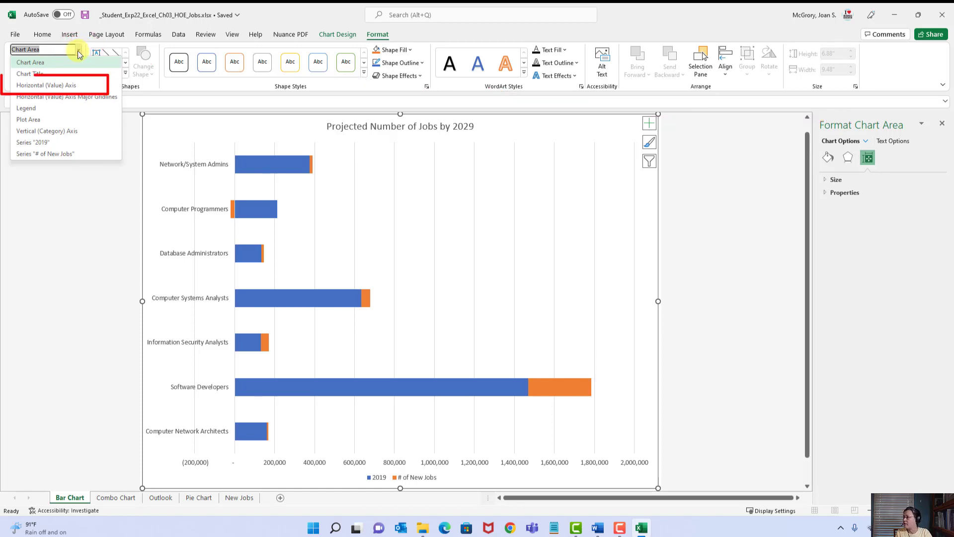
pyautogui.click(69, 87)
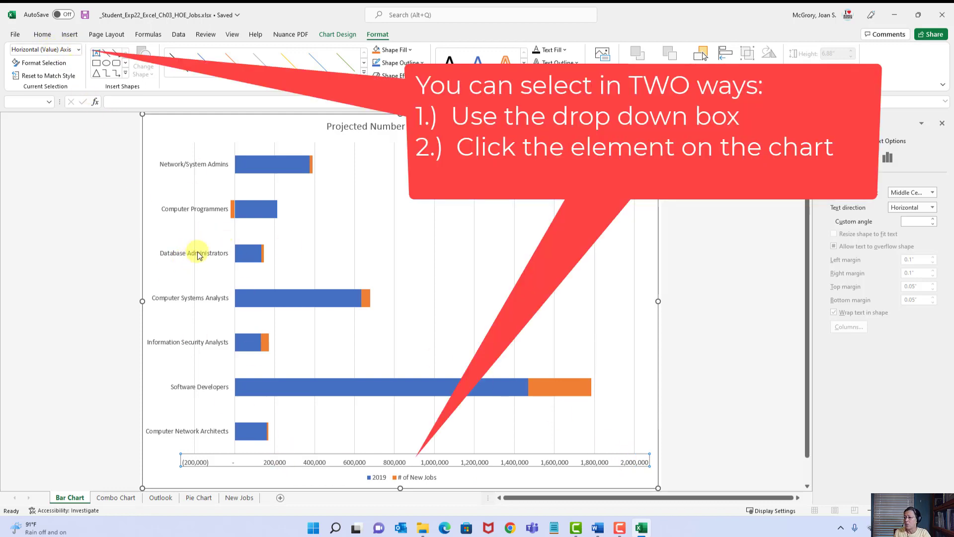
pyautogui.click(174, 255)
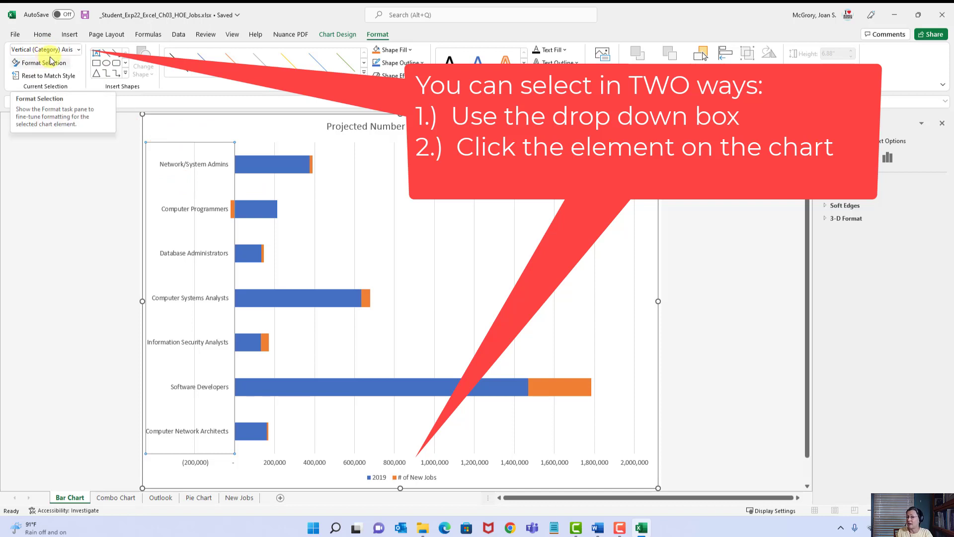
pyautogui.click(79, 50)
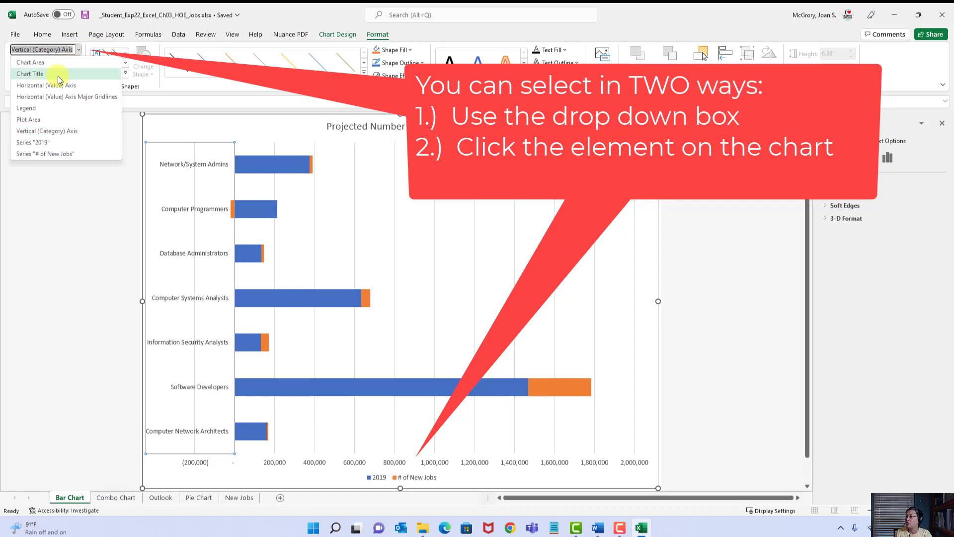
pyautogui.click(42, 87)
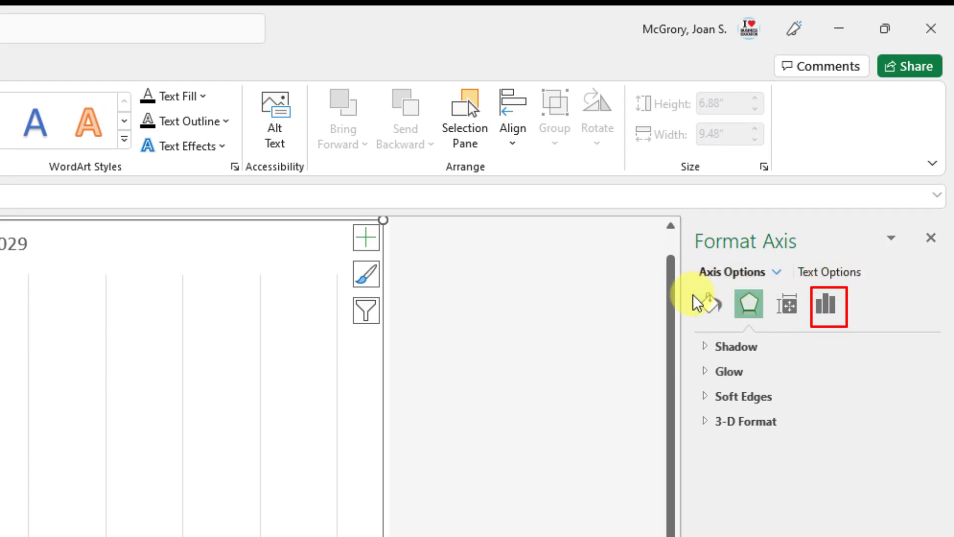
pyautogui.click(825, 304)
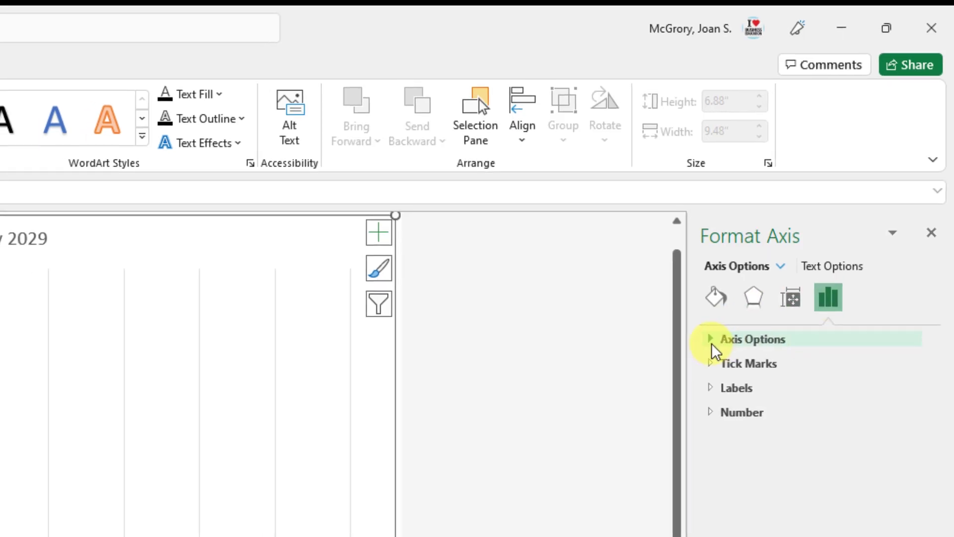
pyautogui.click(712, 342)
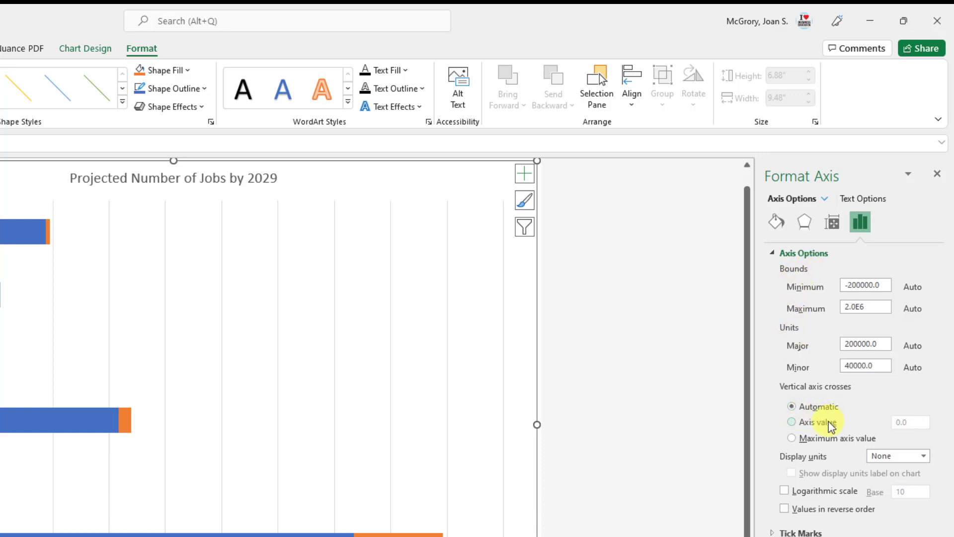
# Make the vertical axis cross at the maximum axis value and set the value axis maximum bound to 1800000
pyautogui.click(795, 439)
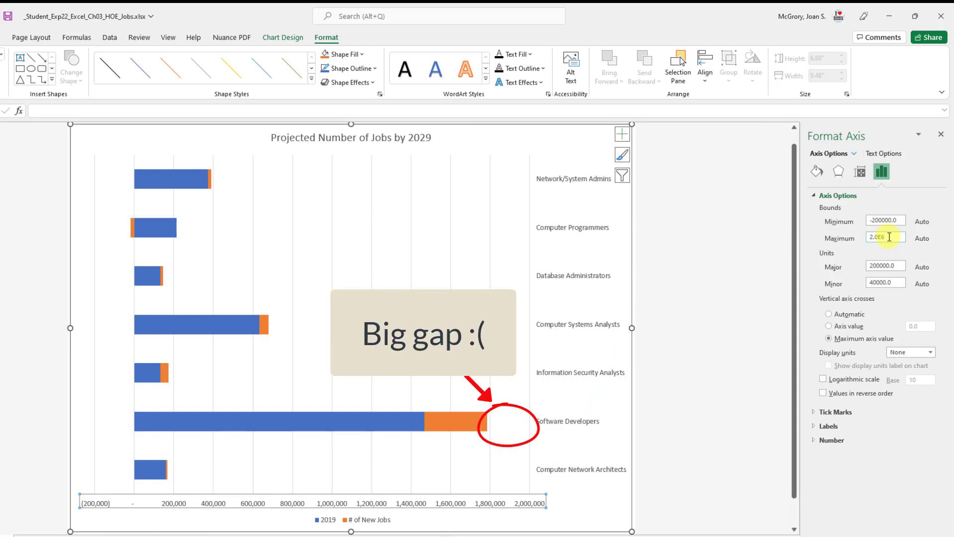
pyautogui.moveTo(888, 237); pyautogui.dragTo(862, 242)
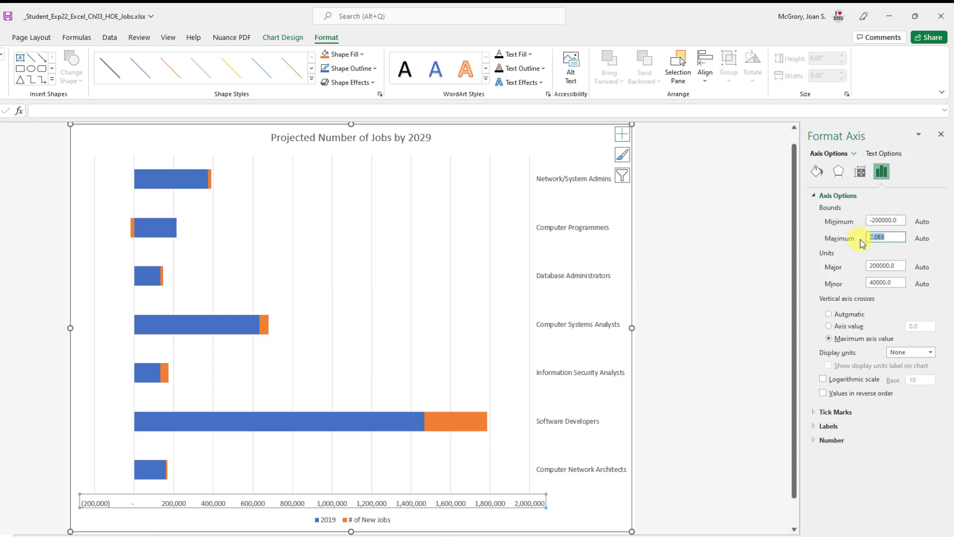
pyautogui.write('18')
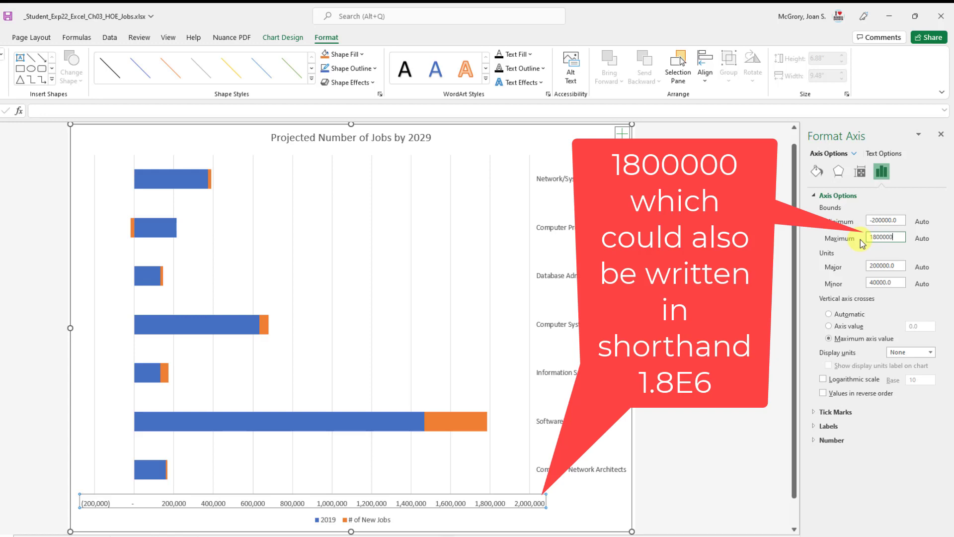
pyautogui.press('Return')
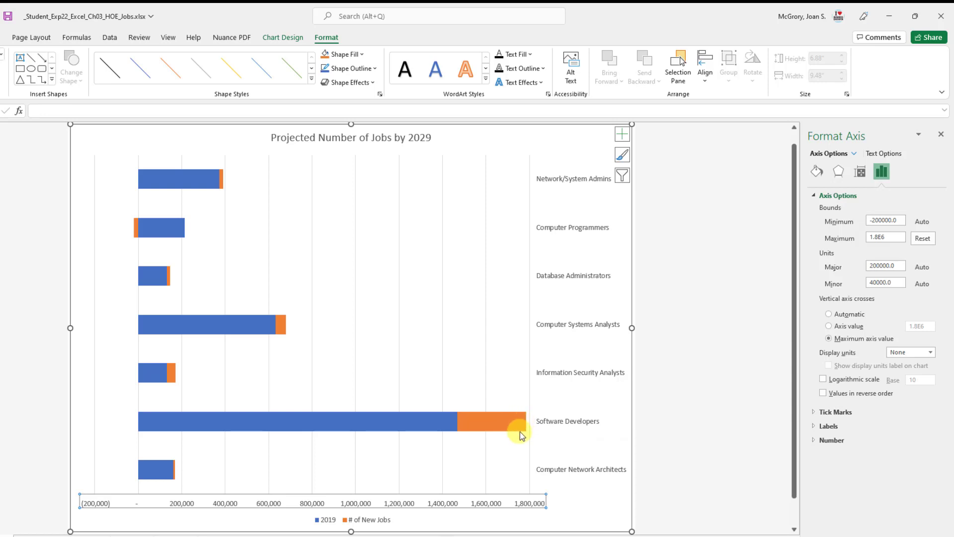
# Set the display units of the bar chart's value axis to Thousands
pyautogui.moveTo(523, 430)
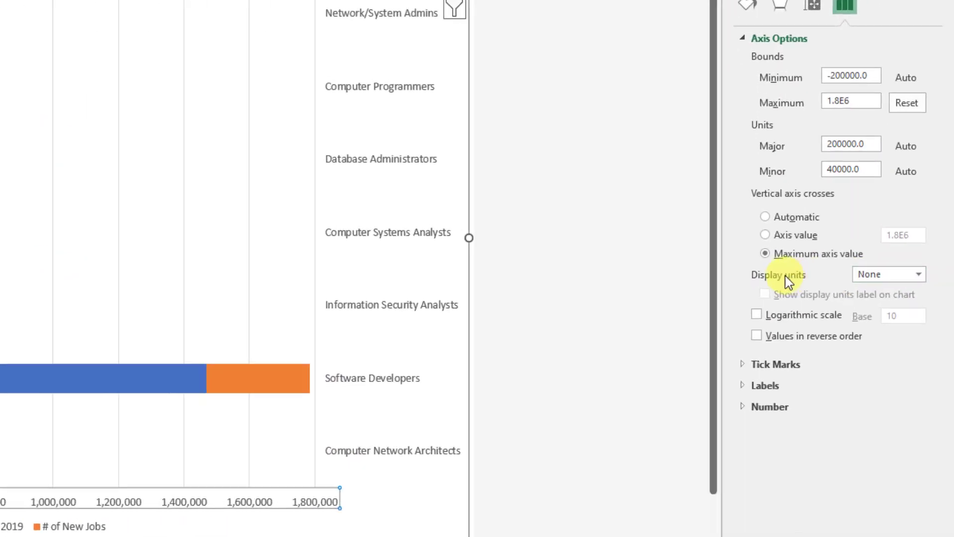
pyautogui.click(915, 247)
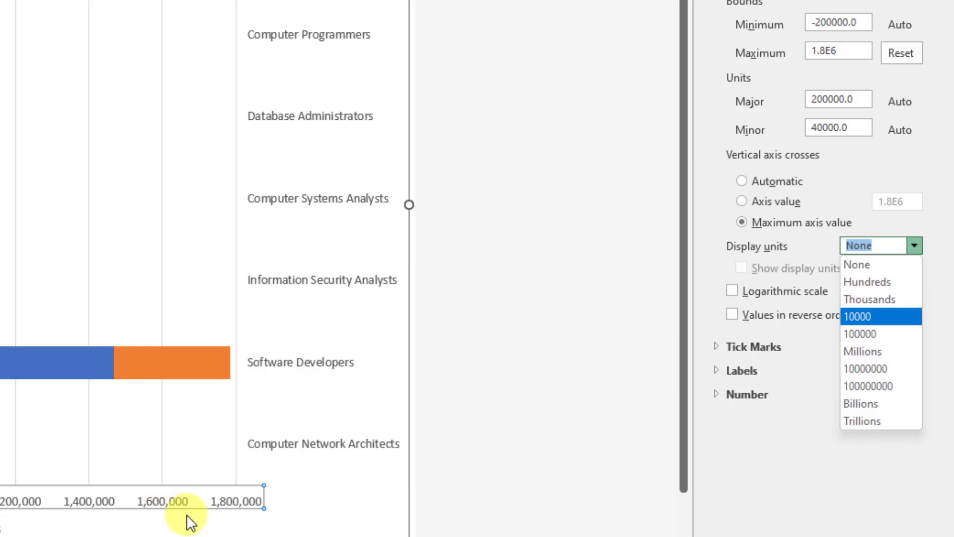
pyautogui.click(901, 299)
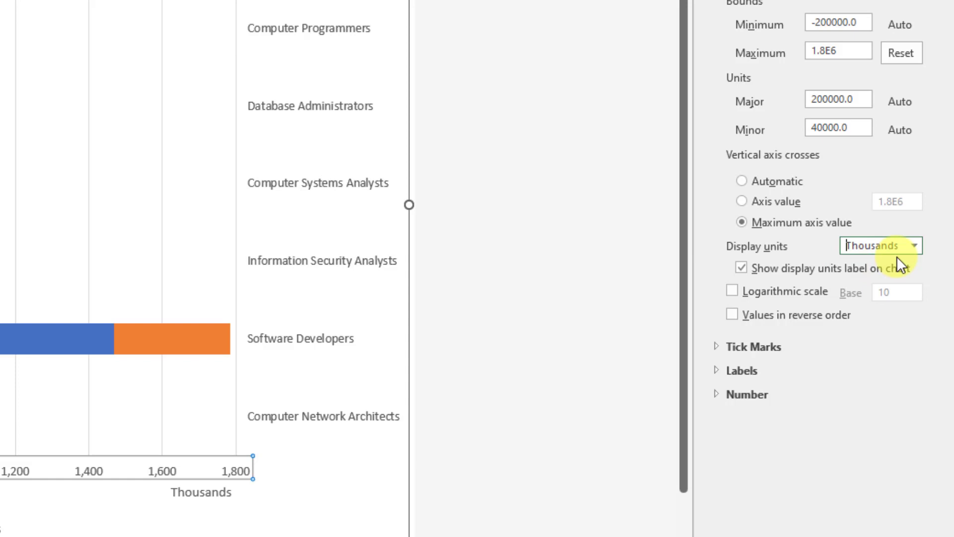
# Apply the standard Dark Blue font color to the Thousands axis label and save the workbook
pyautogui.click(214, 495)
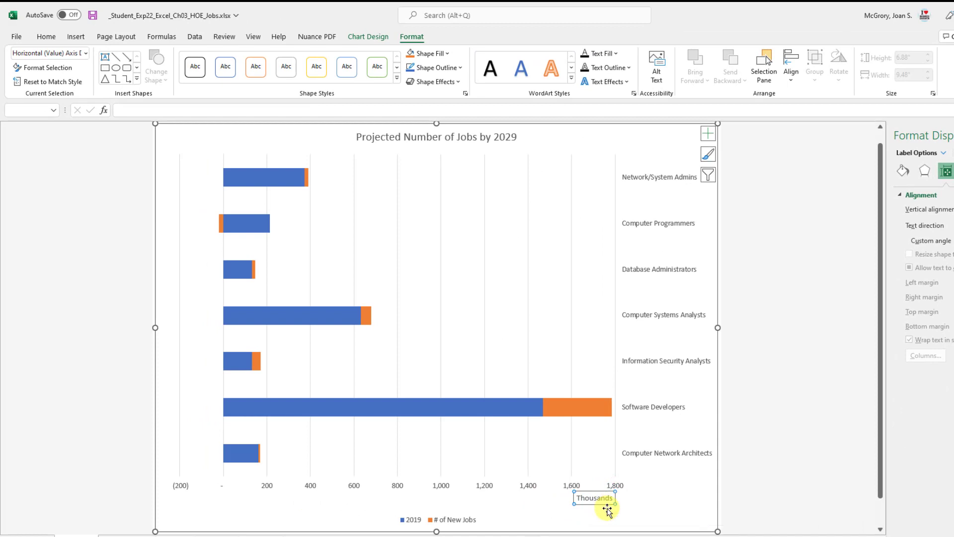
pyautogui.click(47, 37)
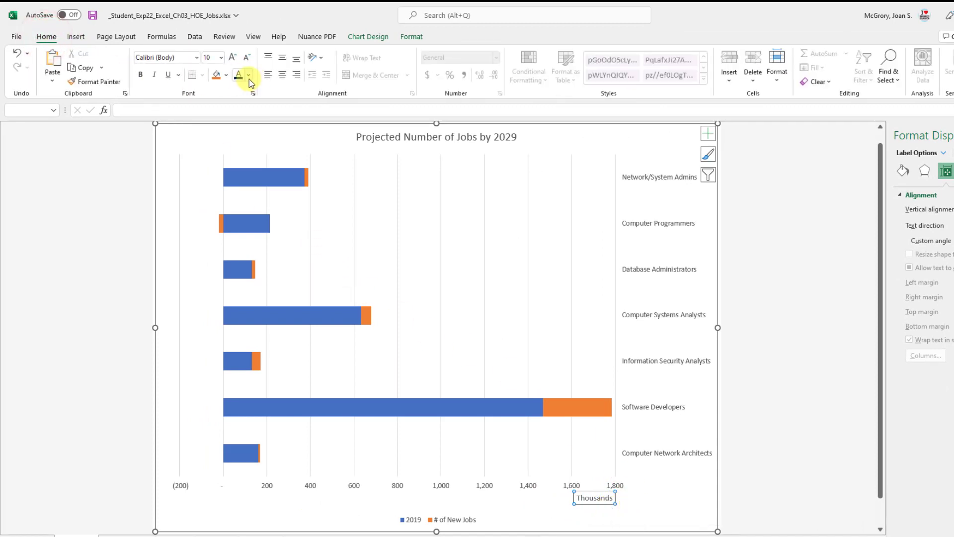
pyautogui.click(248, 76)
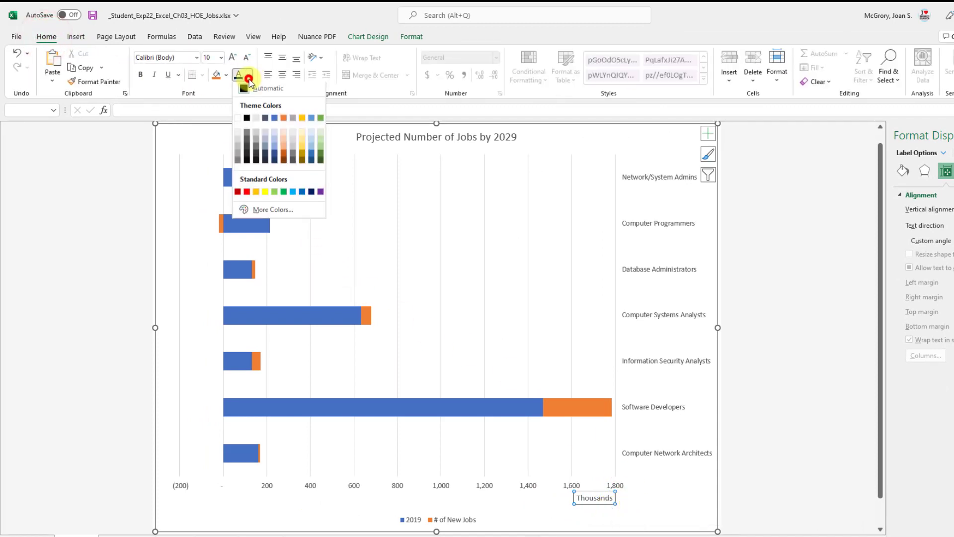
pyautogui.click(311, 193)
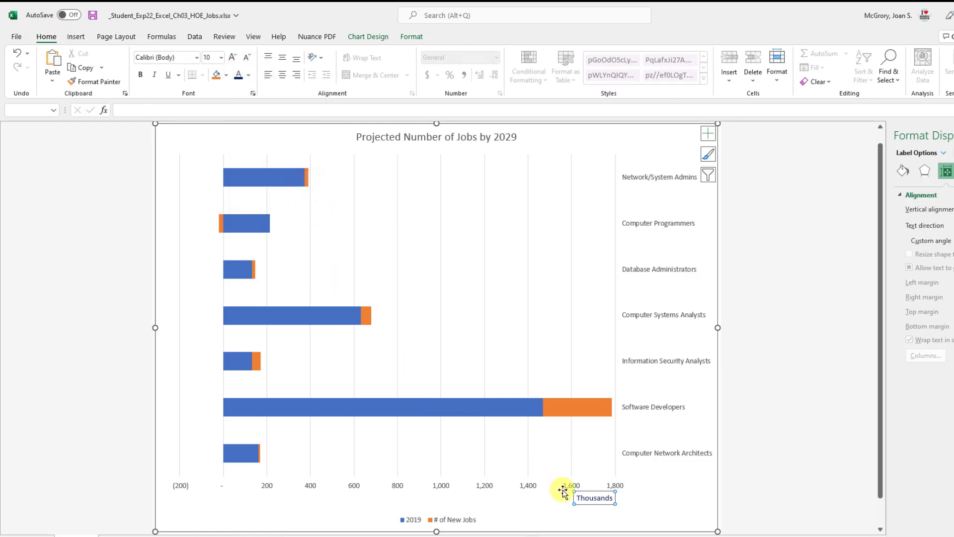
pyautogui.click(92, 14)
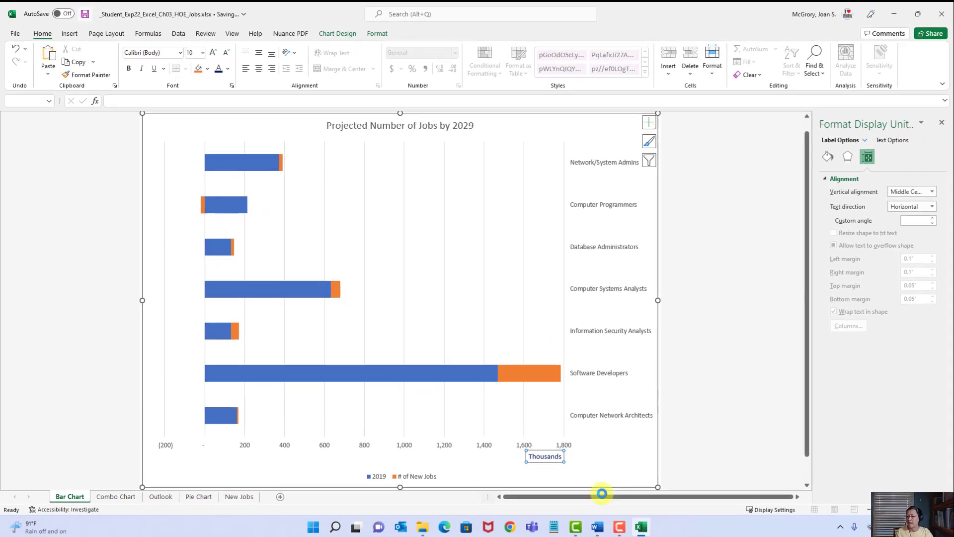
# Switch to the Word instructions and read the pie chart data label requirements in step 9
pyautogui.click(594, 528)
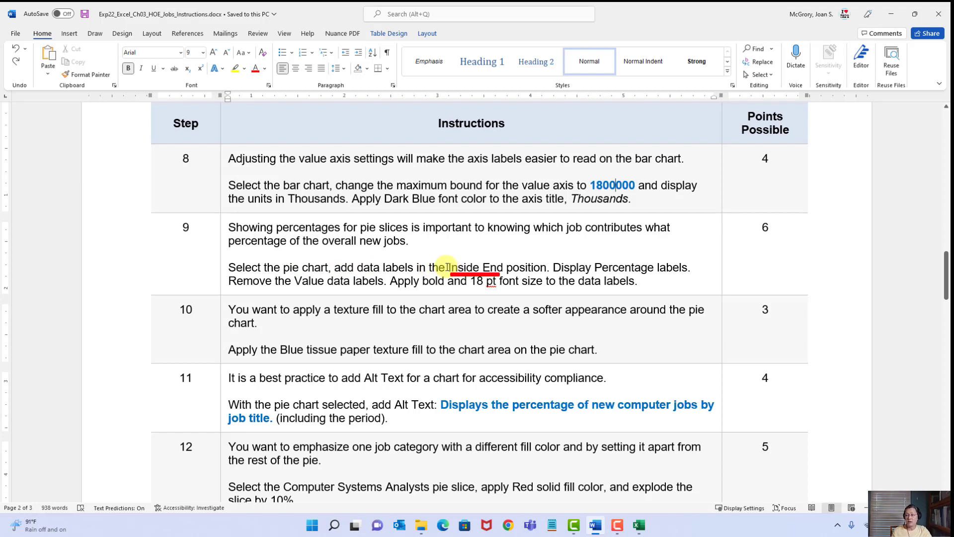
pyautogui.moveTo(447, 267); pyautogui.dragTo(504, 267)
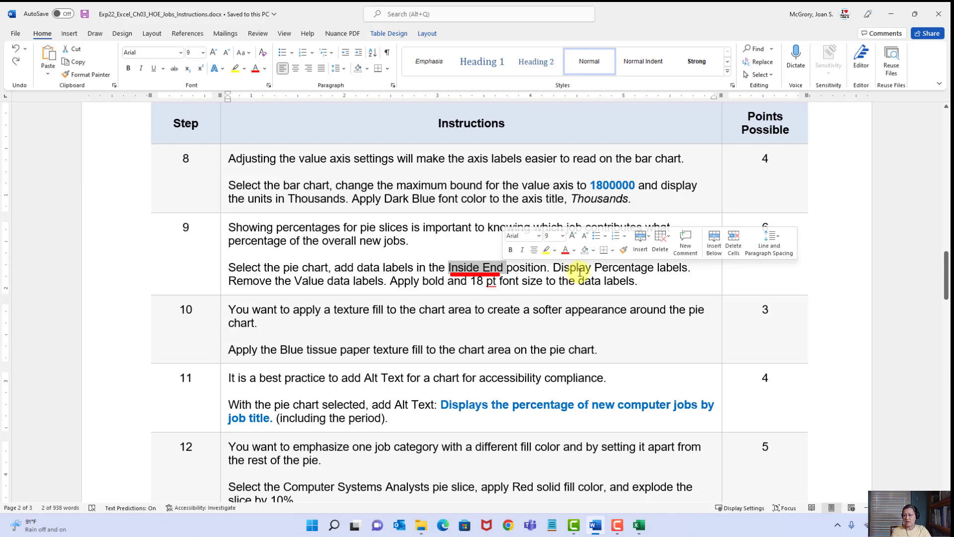
pyautogui.click(617, 268)
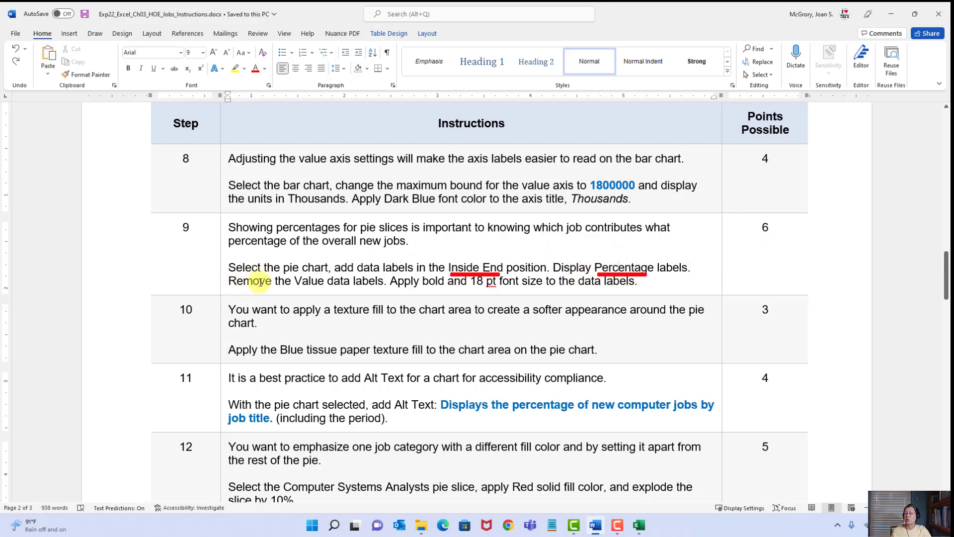
pyautogui.moveTo(269, 282); pyautogui.dragTo(318, 283)
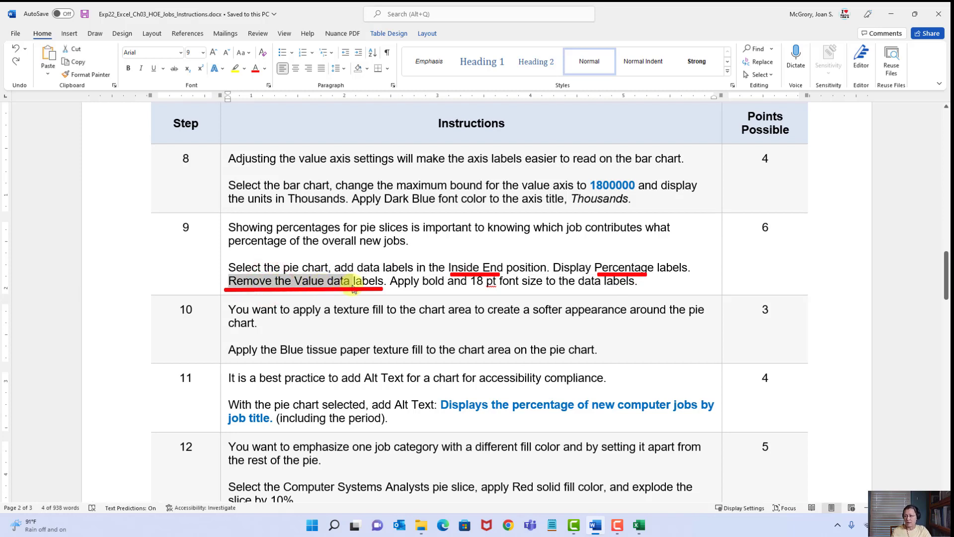
# Switch to the jobs workbook in Excel and open the Pie Chart sheet
pyautogui.click(531, 269)
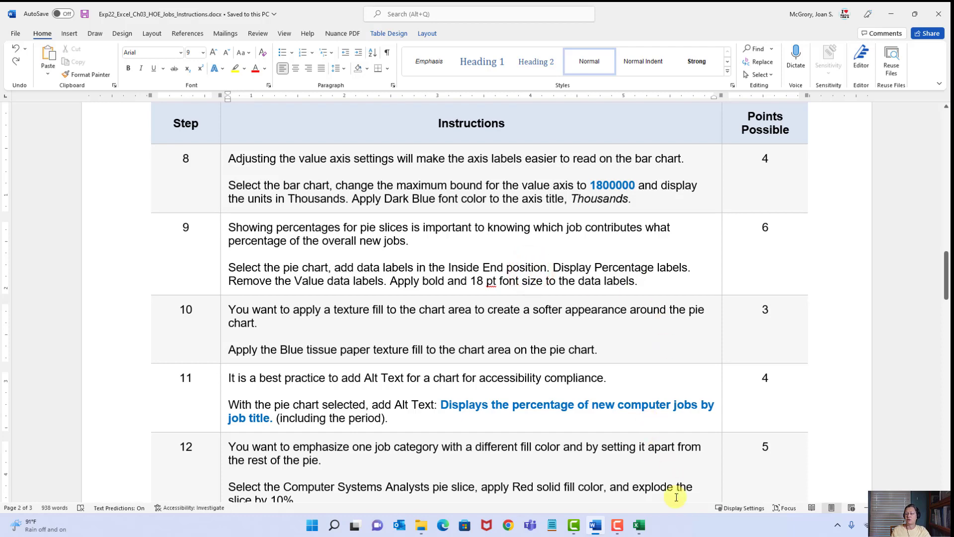
pyautogui.click(639, 525)
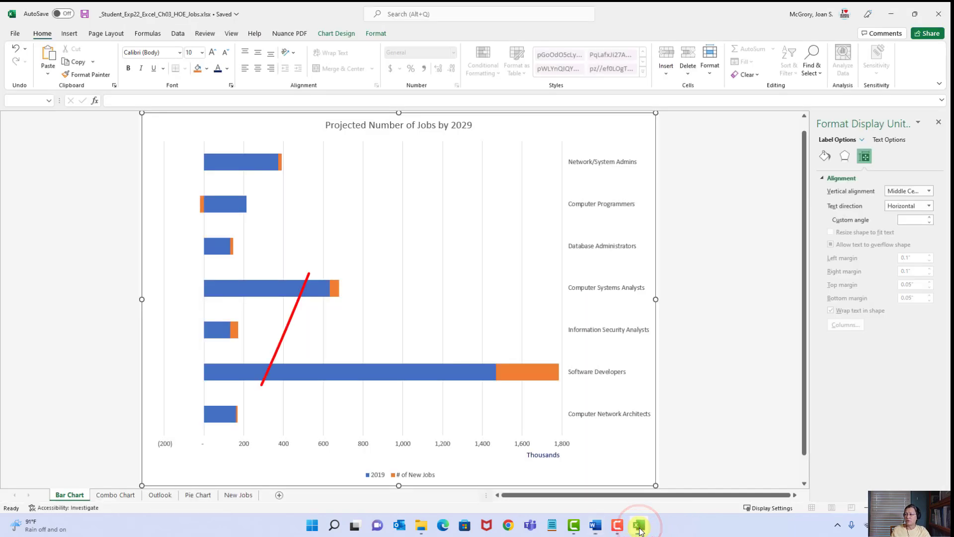
pyautogui.click(193, 495)
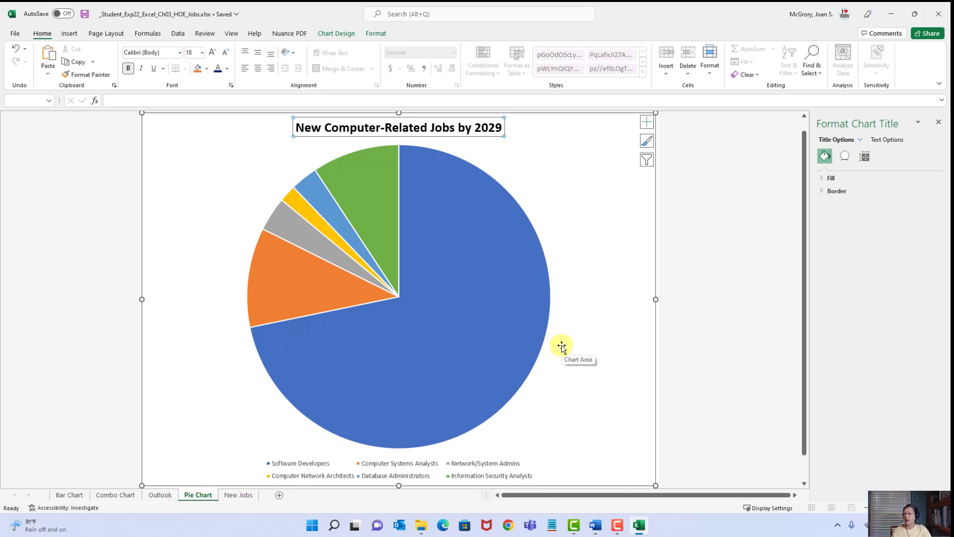
# Add data labels to the pie chart in the Inside End position
pyautogui.moveTo(313, 351)
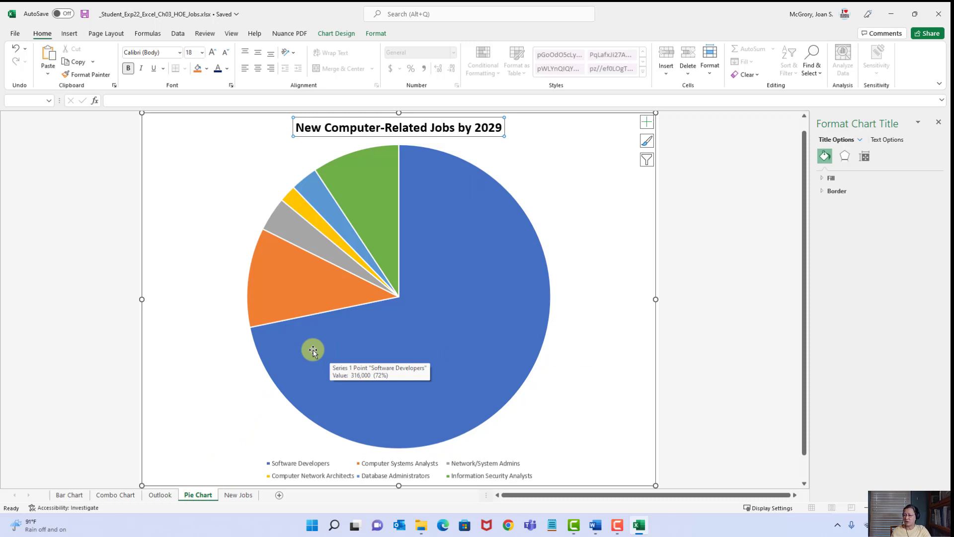
pyautogui.moveTo(296, 287)
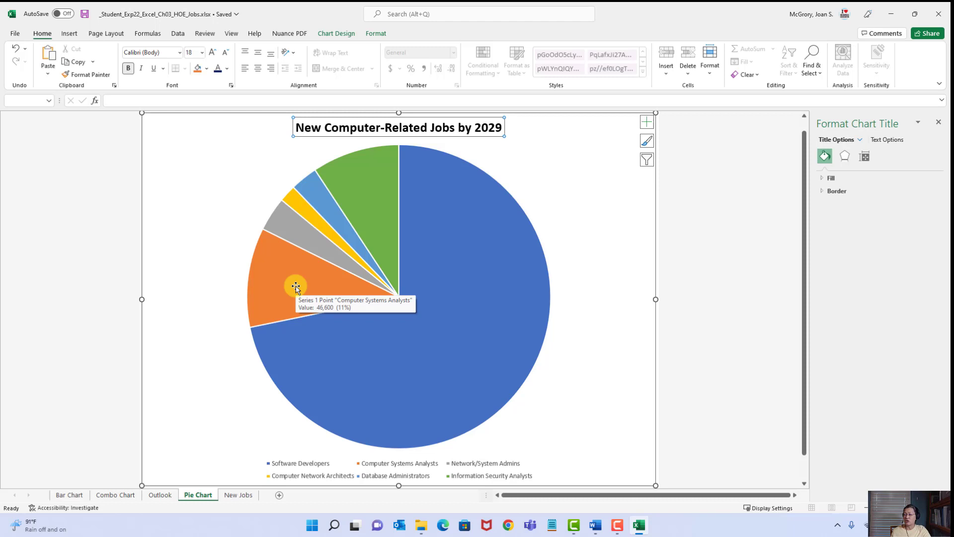
pyautogui.moveTo(299, 238)
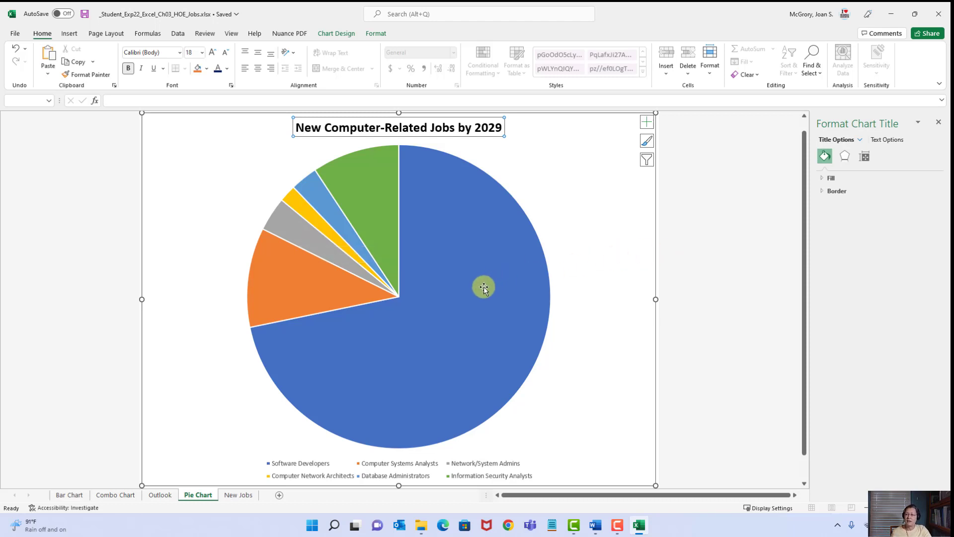
pyautogui.moveTo(456, 298)
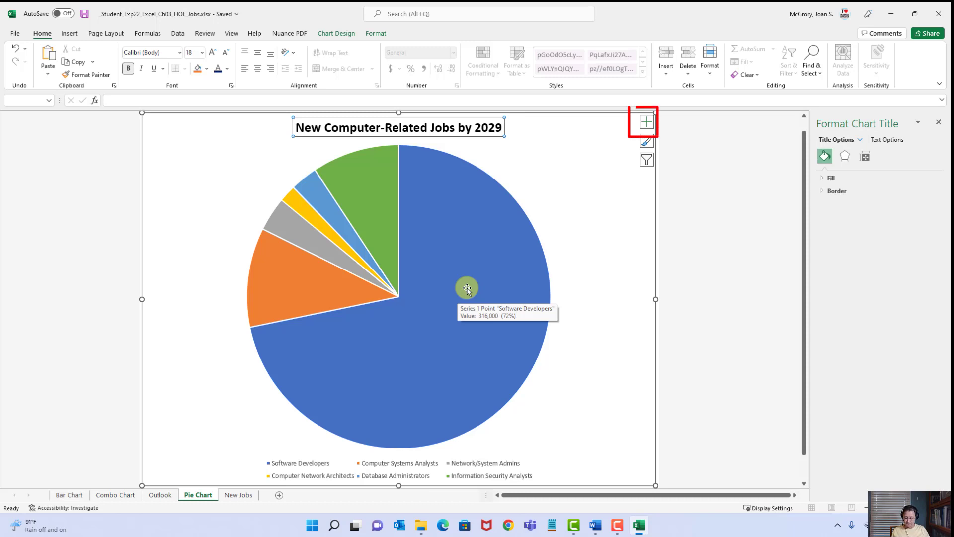
pyautogui.click(647, 124)
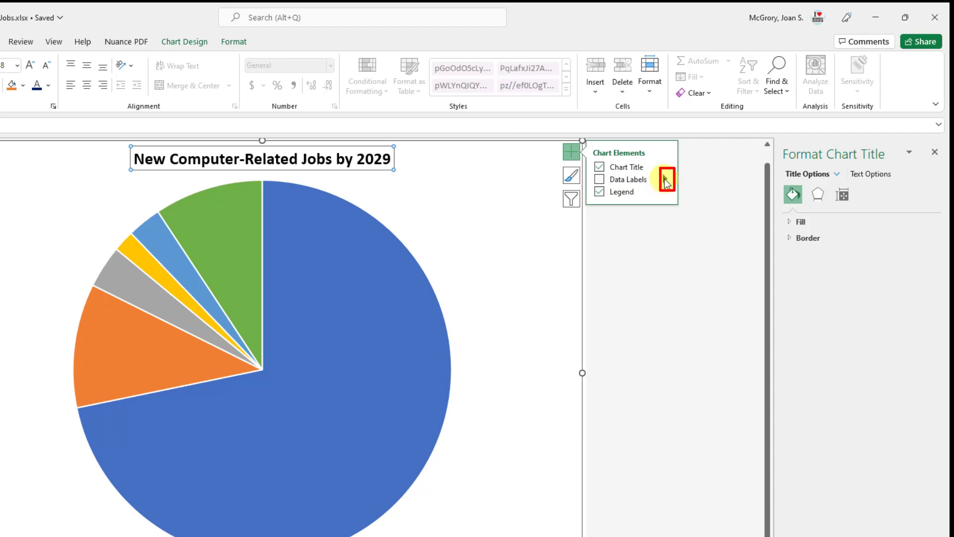
pyautogui.click(666, 182)
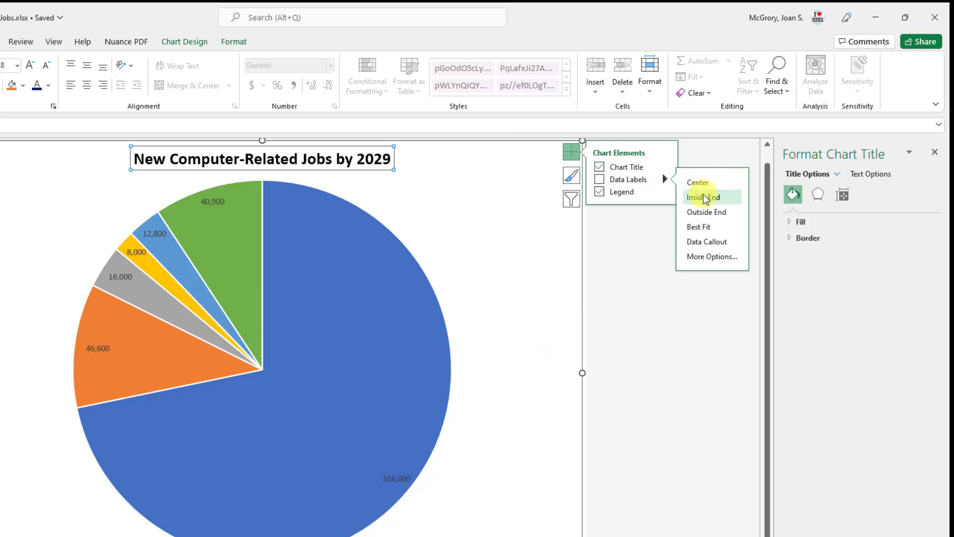
pyautogui.click(704, 227)
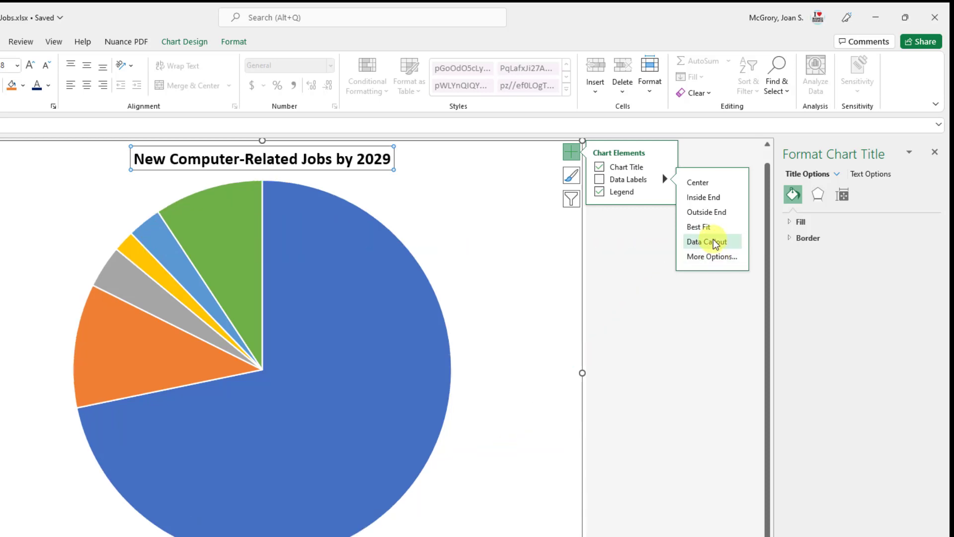
pyautogui.click(708, 199)
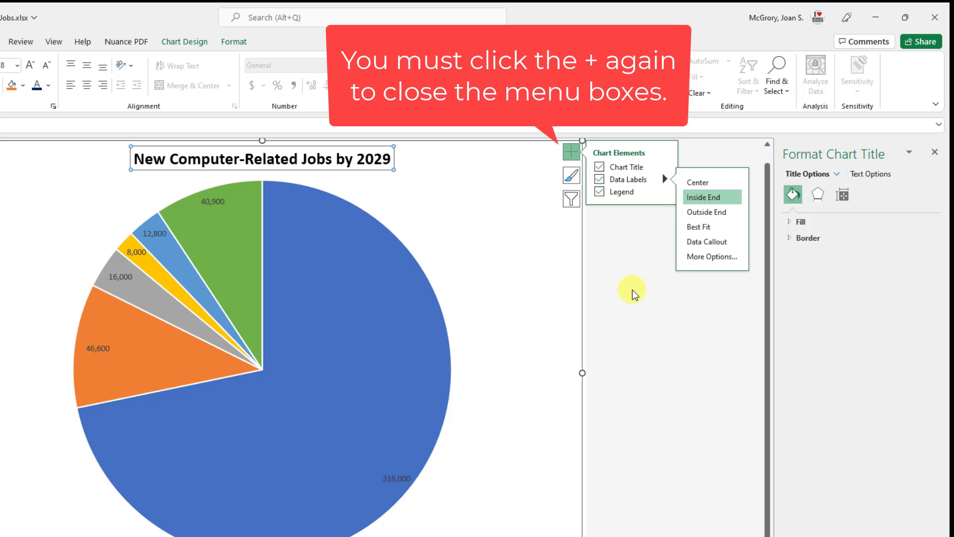
pyautogui.click(568, 151)
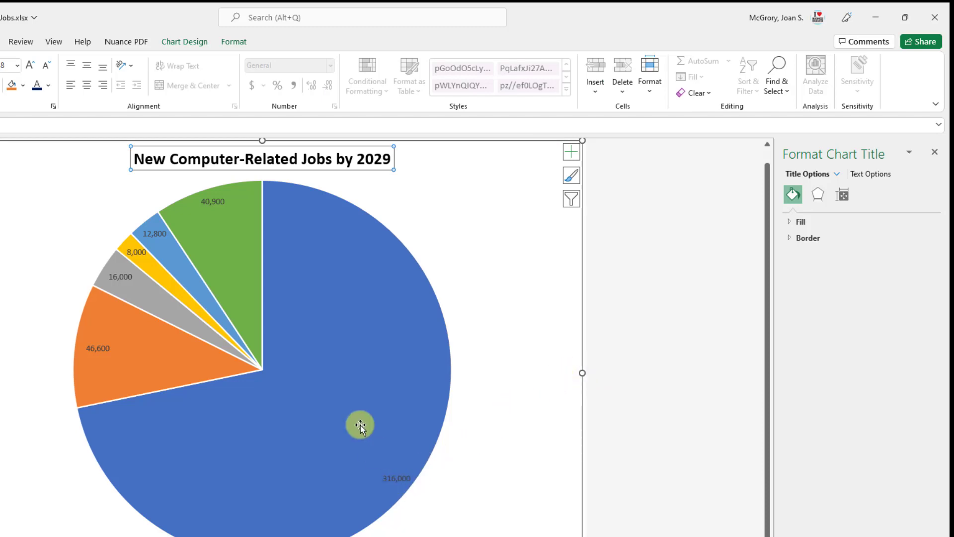
# Show Percentage in the pie chart's data labels and remove Value from them
pyautogui.click(216, 202)
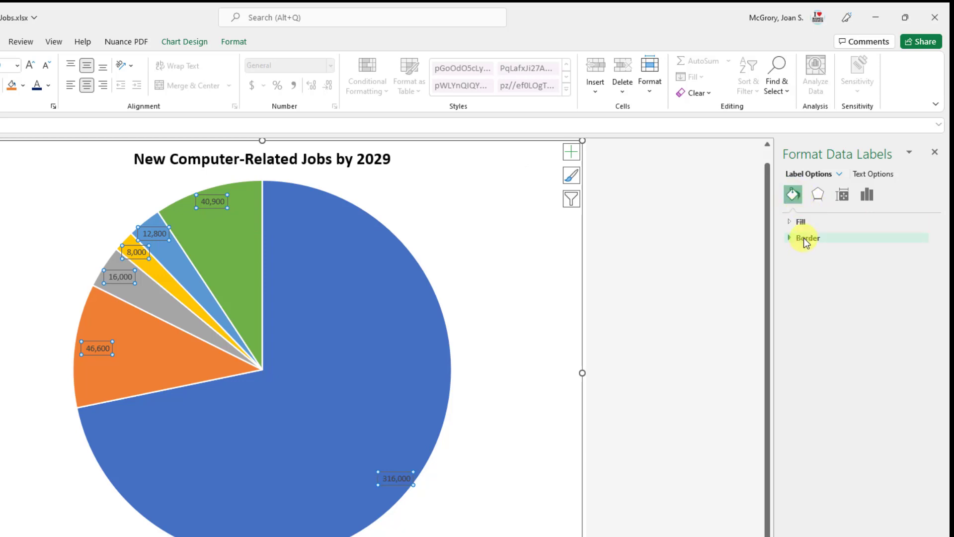
pyautogui.click(818, 198)
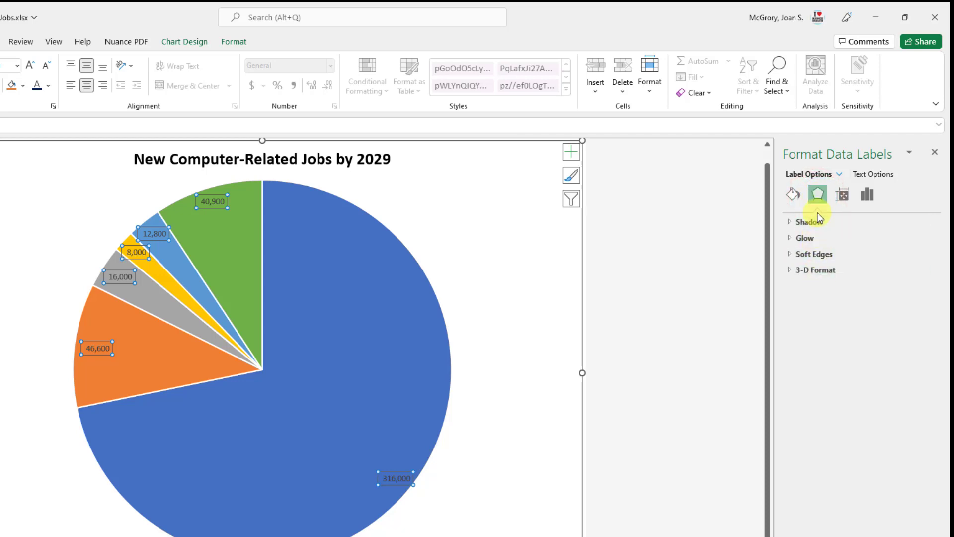
pyautogui.click(844, 195)
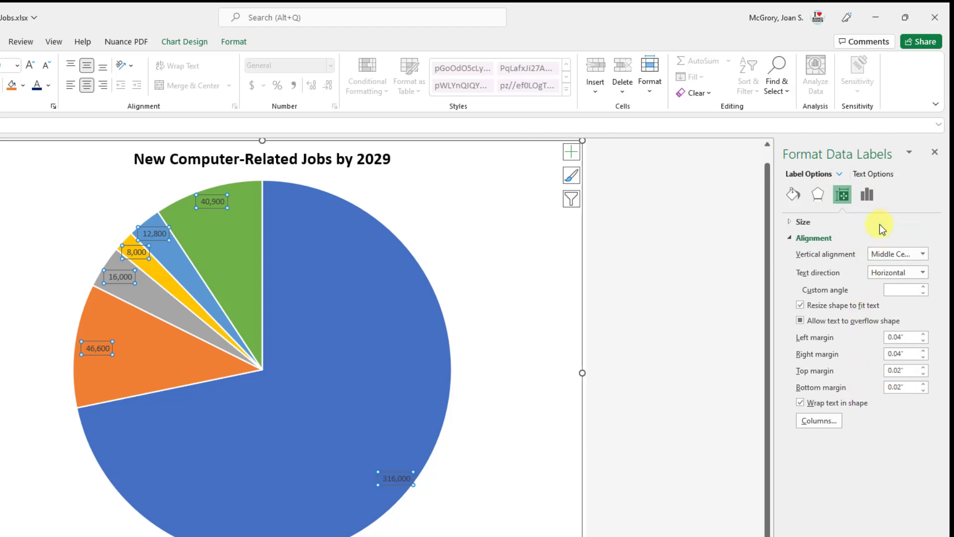
pyautogui.click(867, 195)
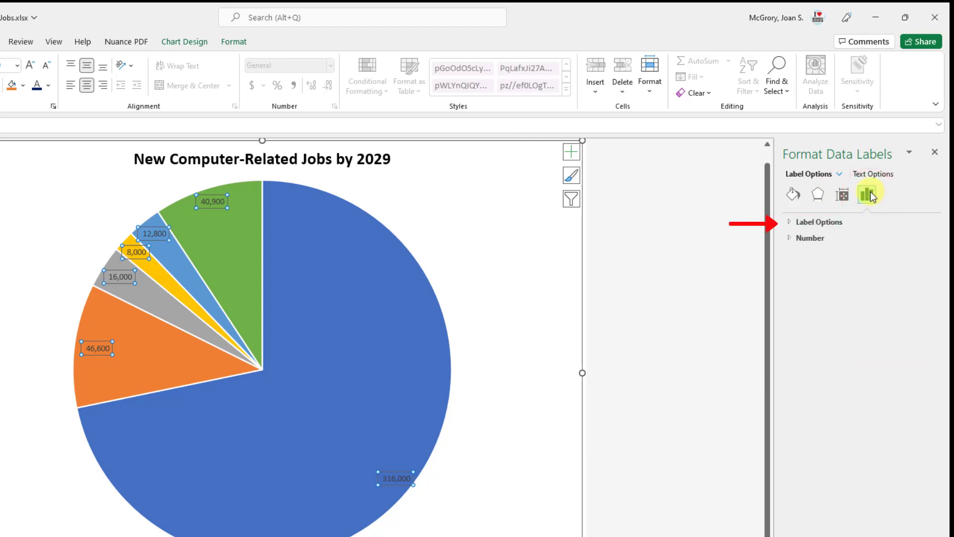
pyautogui.click(790, 222)
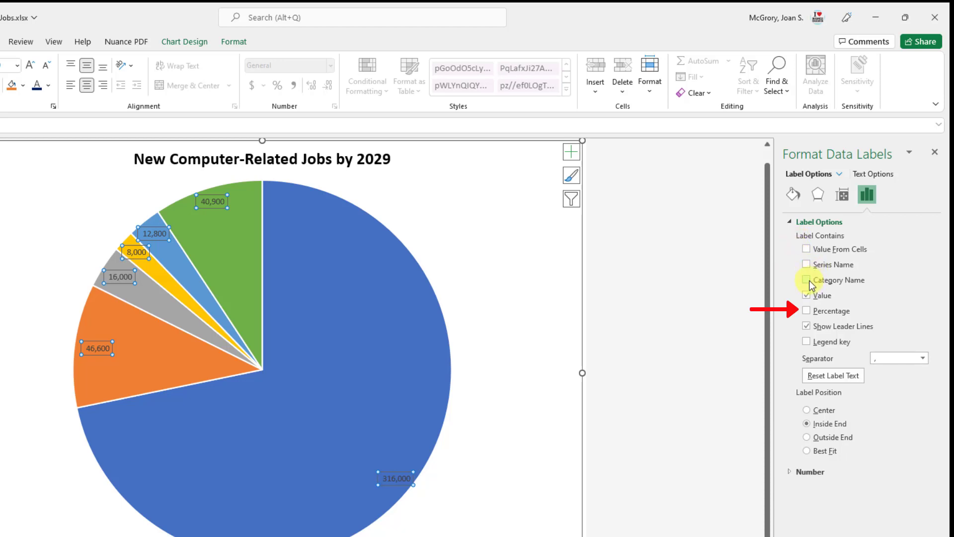
pyautogui.click(806, 311)
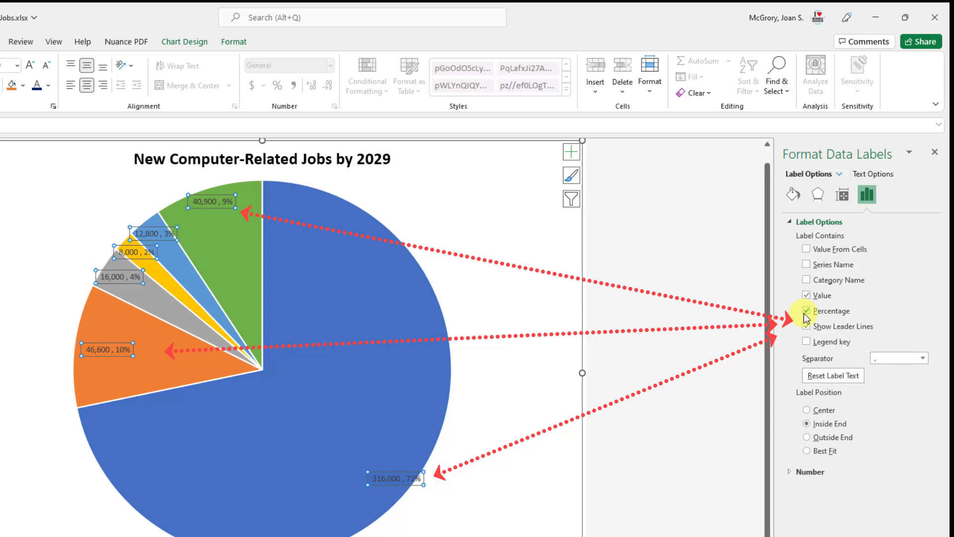
pyautogui.click(805, 295)
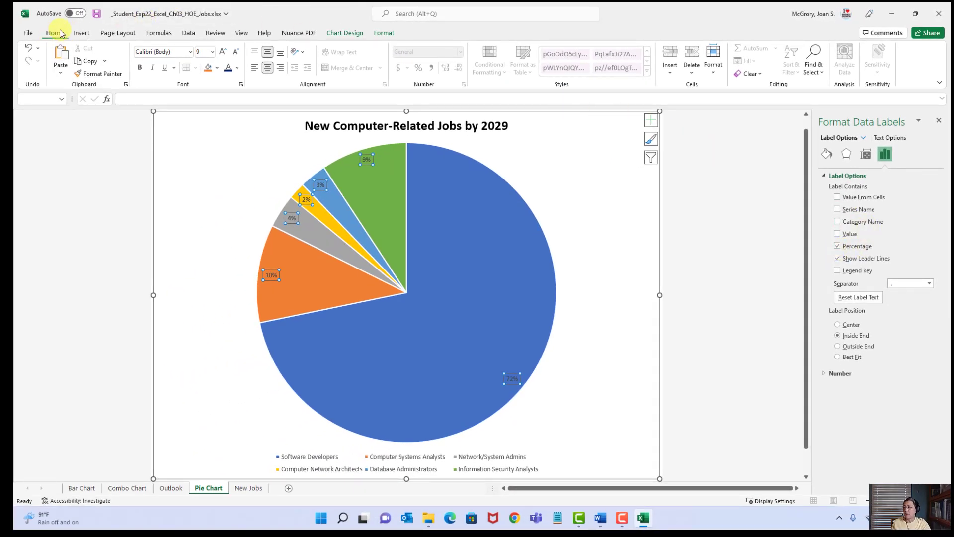
# Apply bold and an 18 pt font size to the pie chart's data labels and save the workbook
pyautogui.click(139, 68)
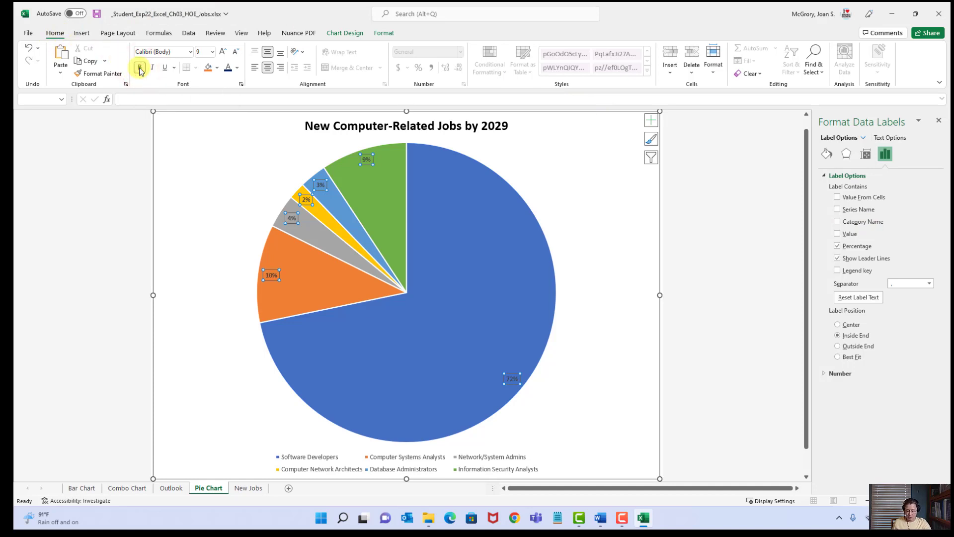
pyautogui.click(212, 51)
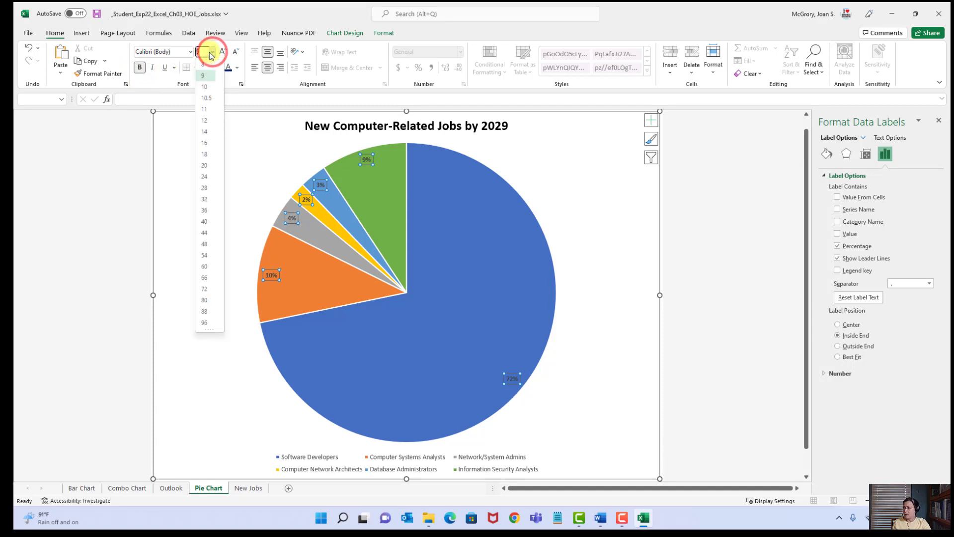
pyautogui.click(204, 154)
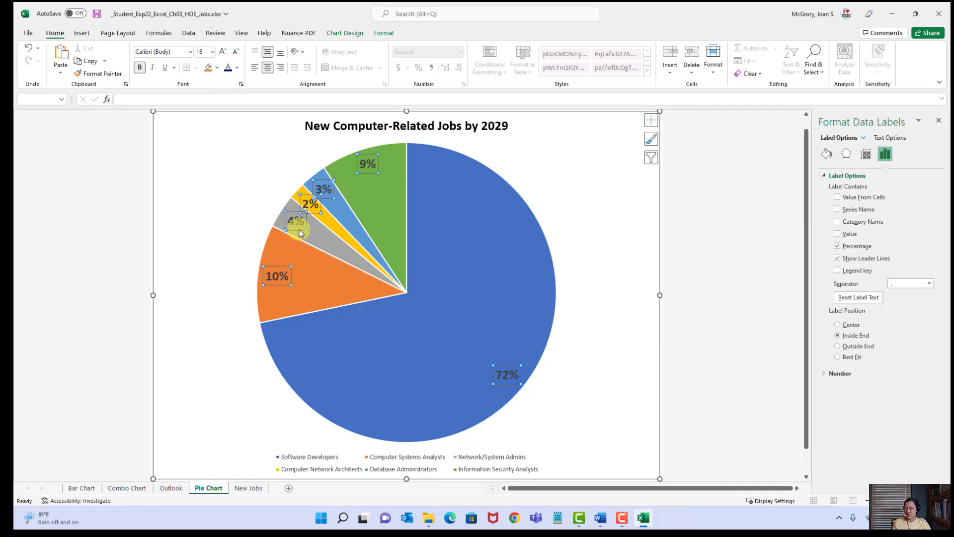
pyautogui.click(98, 14)
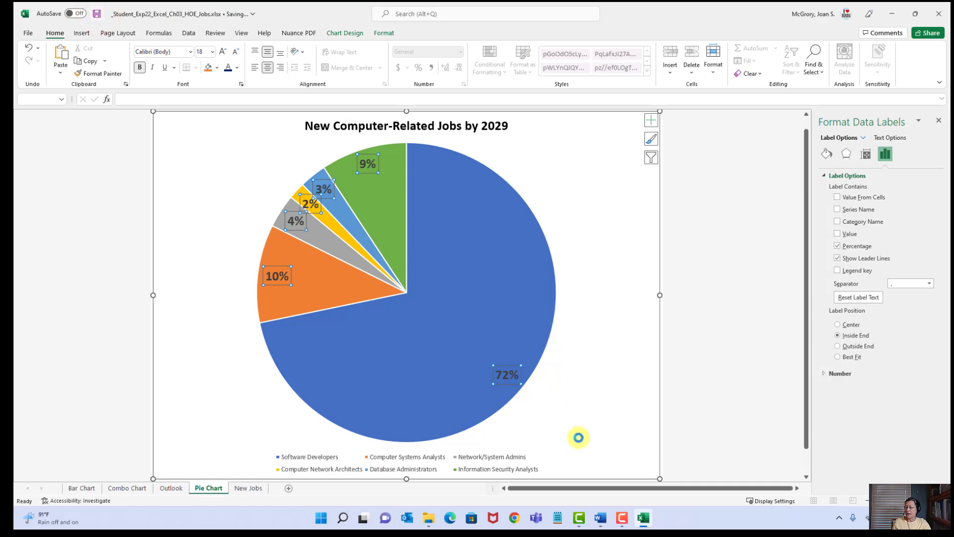
# Switch to the Word instructions and read the chart area texture fill requirement in step 10
pyautogui.click(600, 525)
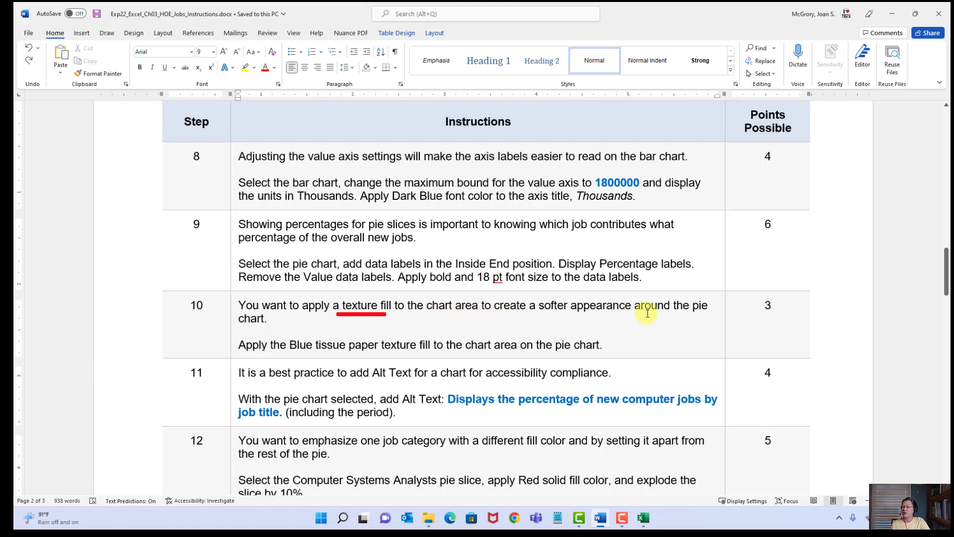
pyautogui.moveTo(287, 353); pyautogui.dragTo(430, 354)
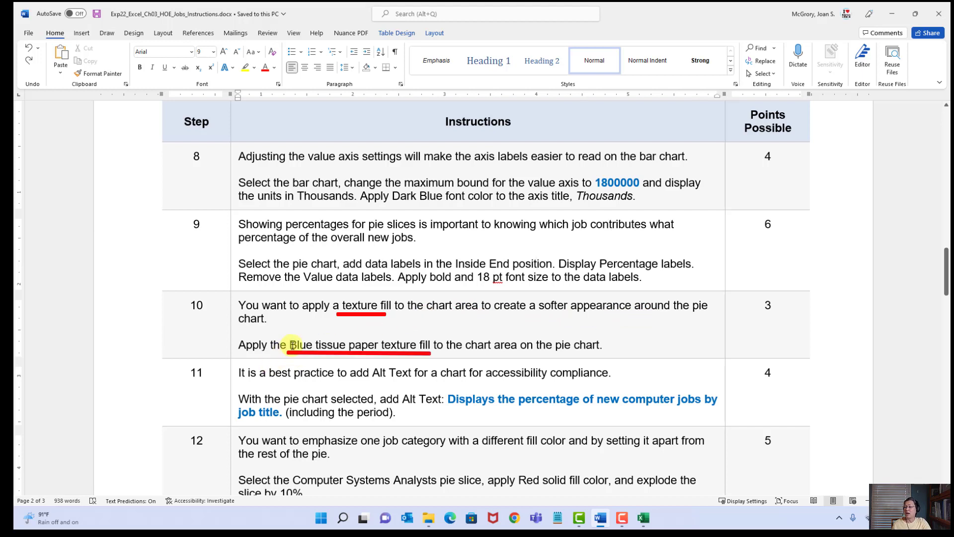
pyautogui.moveTo(290, 345); pyautogui.dragTo(432, 345)
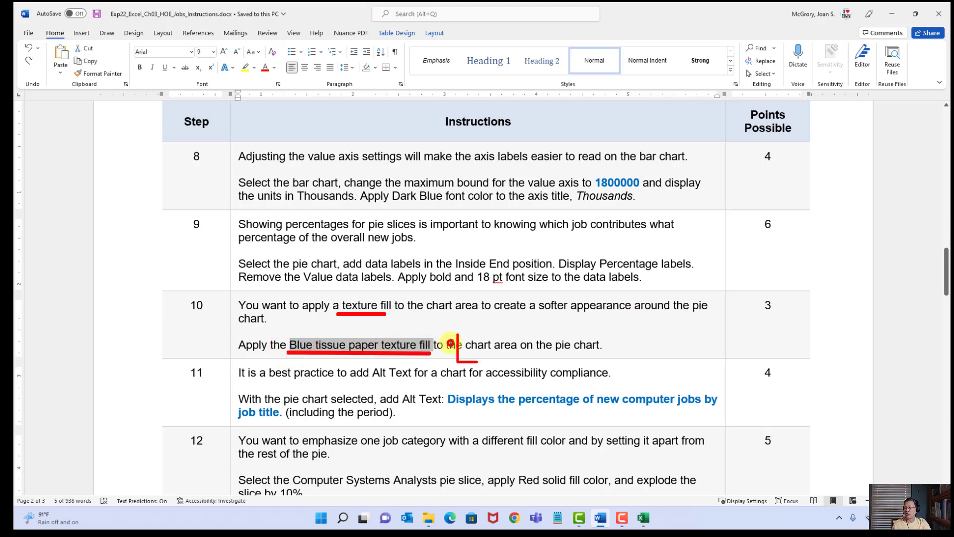
pyautogui.click(452, 342)
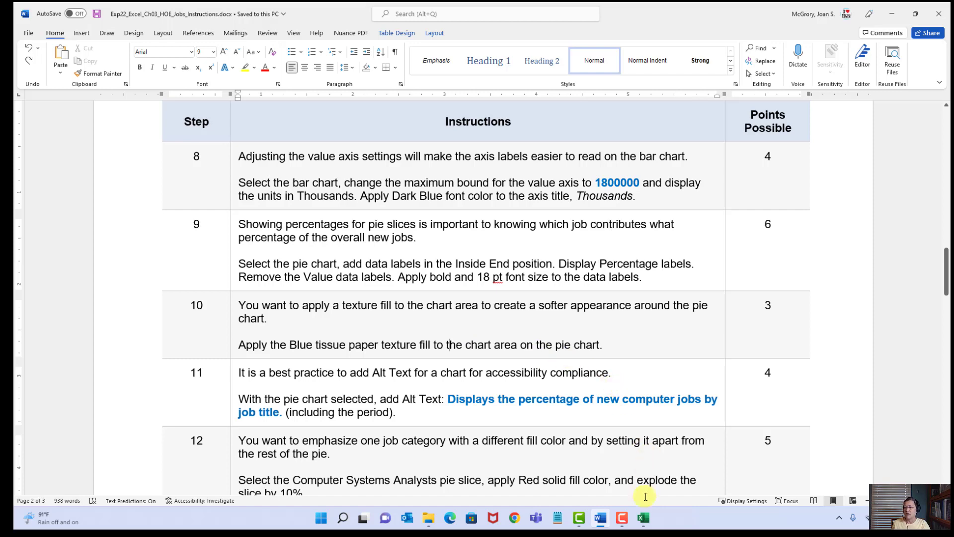
# Switch back to Excel and select the pie chart's Chart Area element
pyautogui.click(645, 518)
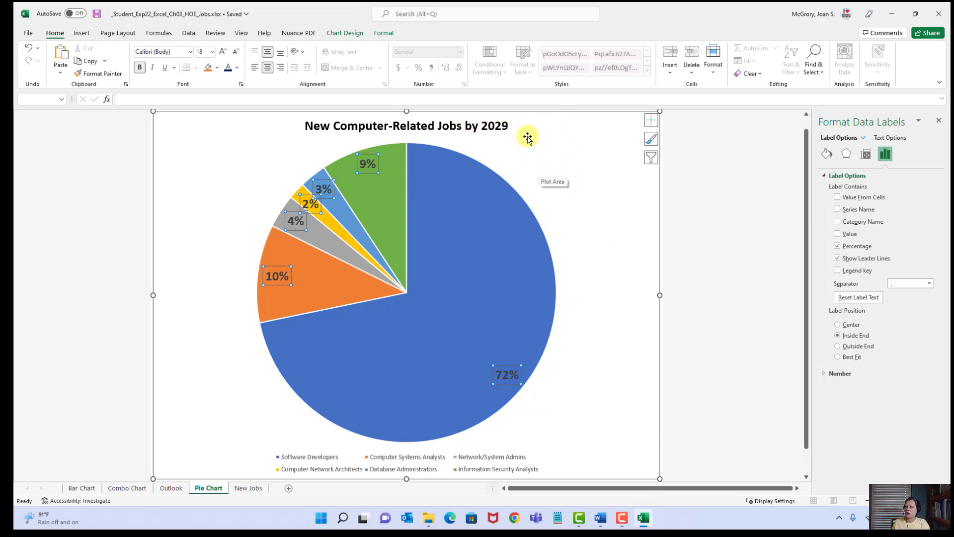
pyautogui.click(384, 33)
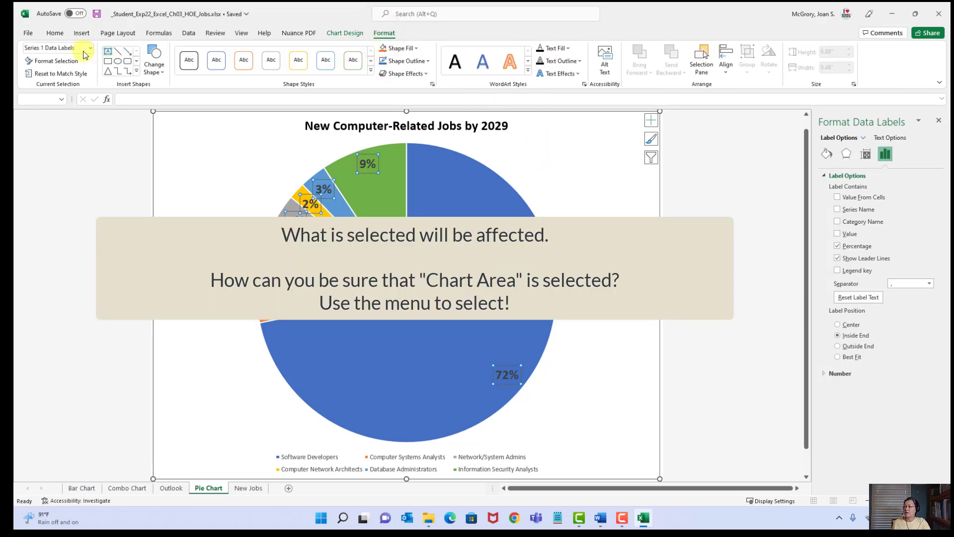
pyautogui.click(91, 48)
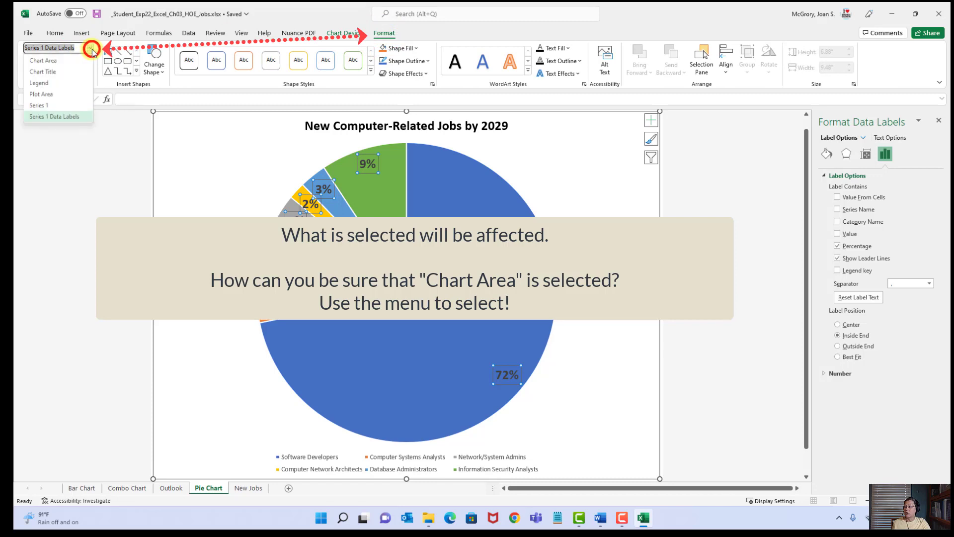
pyautogui.click(55, 60)
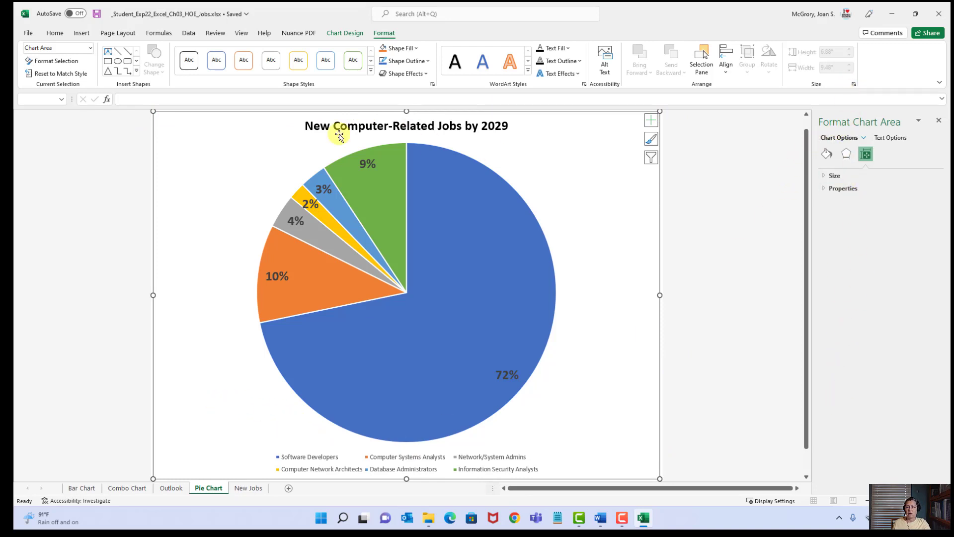
# Apply the Blue tissue paper texture fill to the pie chart's chart area and save the workbook
pyautogui.click(37, 62)
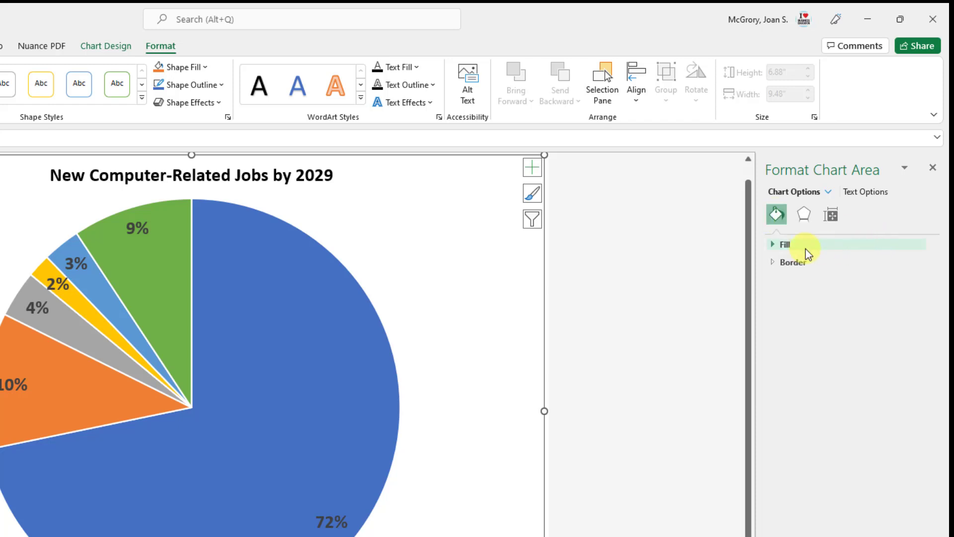
pyautogui.click(774, 246)
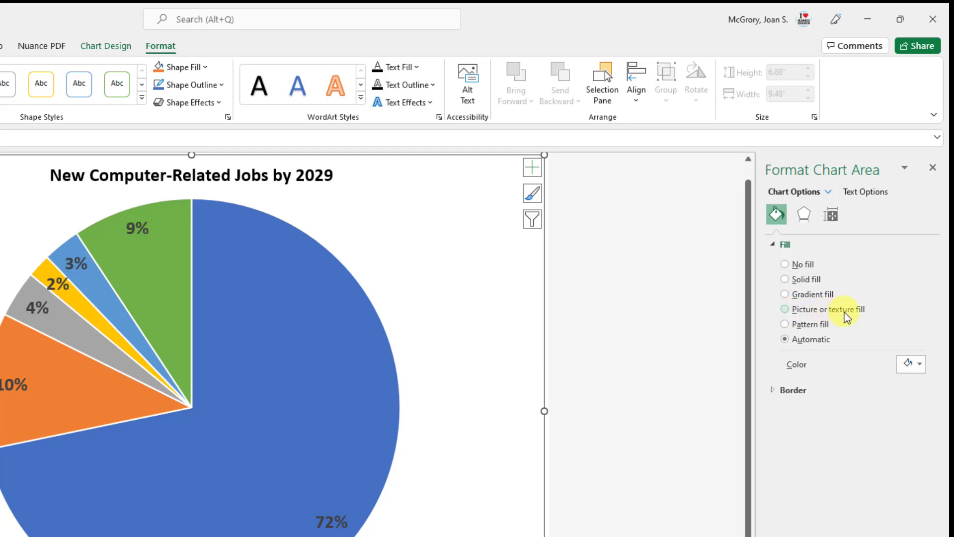
pyautogui.click(786, 311)
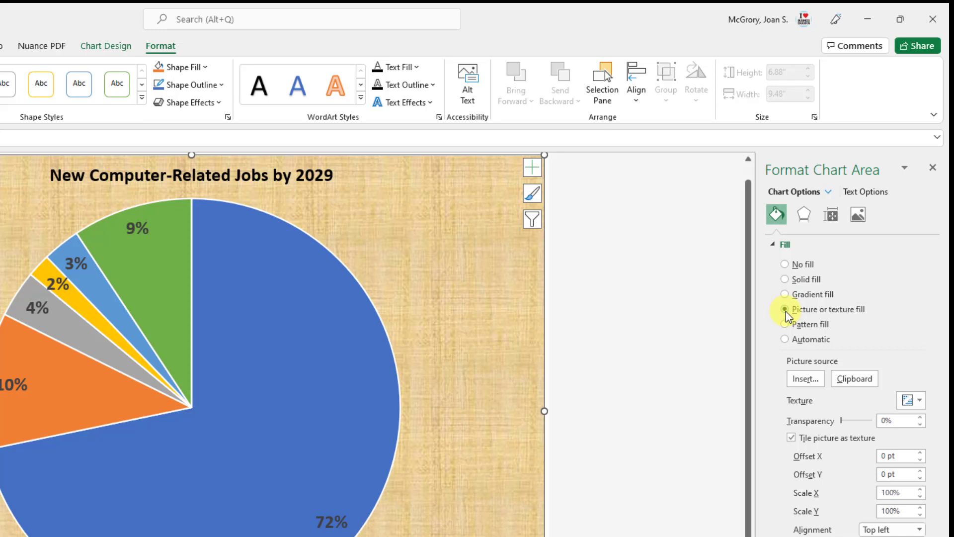
pyautogui.click(785, 310)
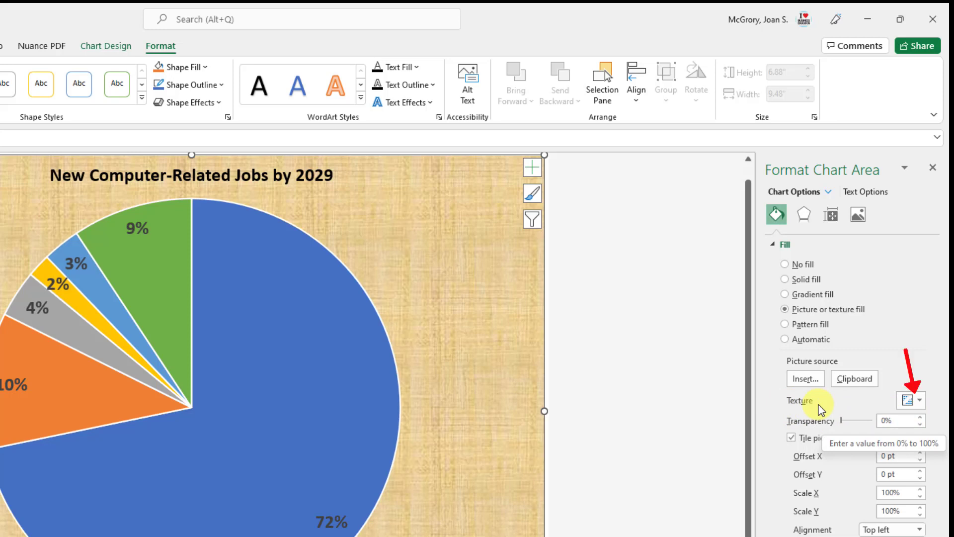
pyautogui.click(914, 402)
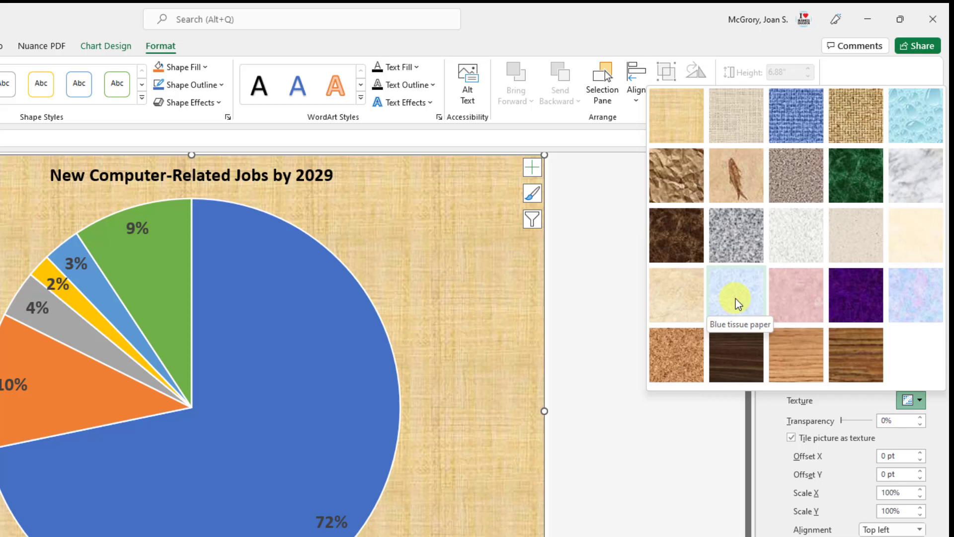
pyautogui.click(735, 301)
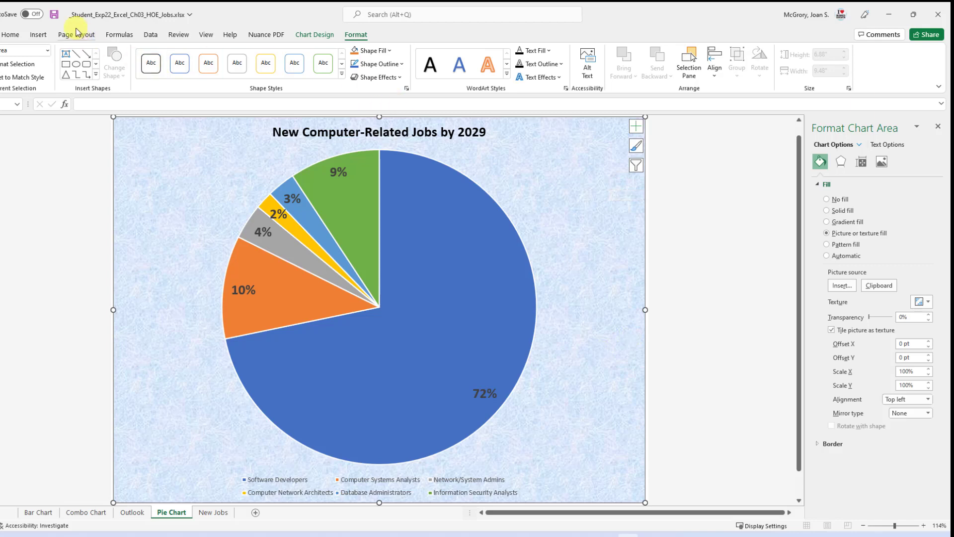
pyautogui.click(54, 16)
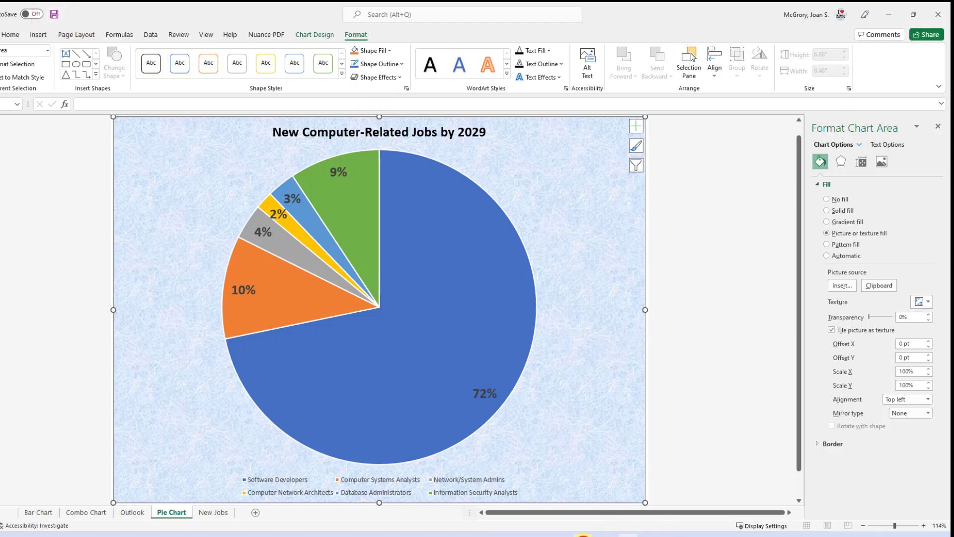
# Switch to the Word instructions to read the alt text requirement in step 11, and return to Excel
pyautogui.click(583, 534)
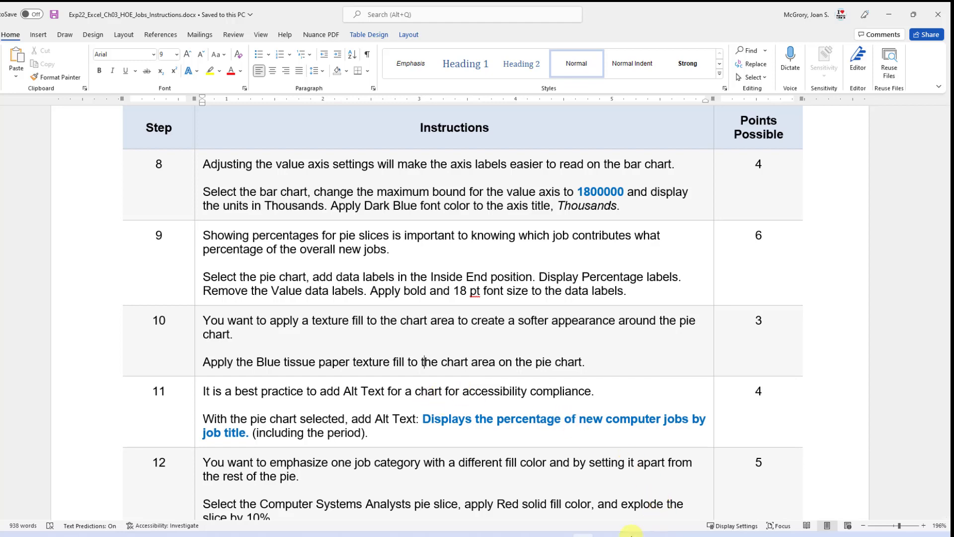
pyautogui.click(630, 535)
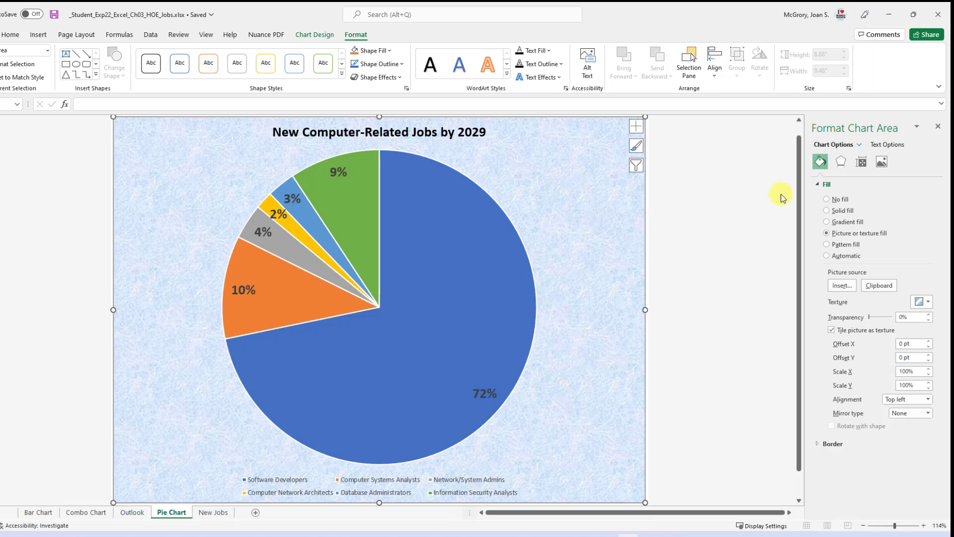
pyautogui.click(877, 148)
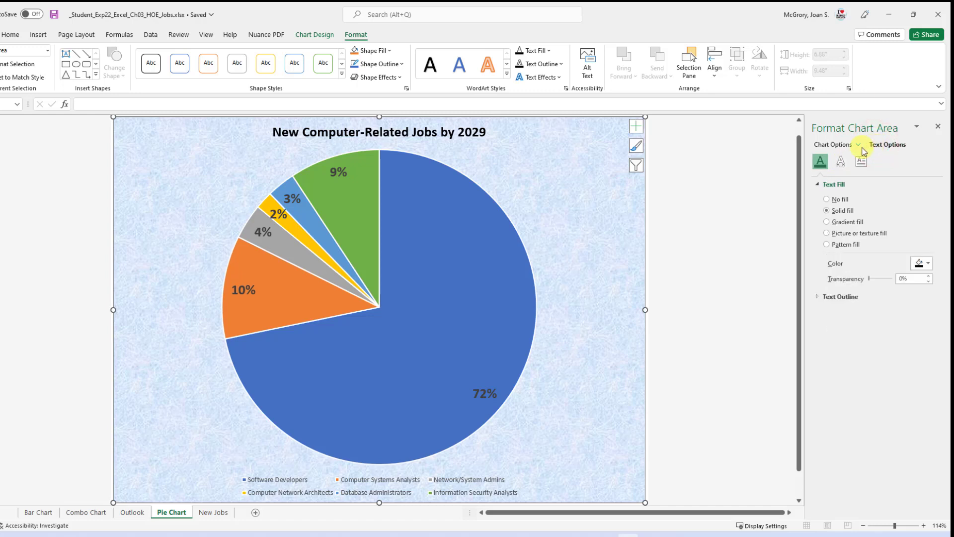
pyautogui.click(861, 162)
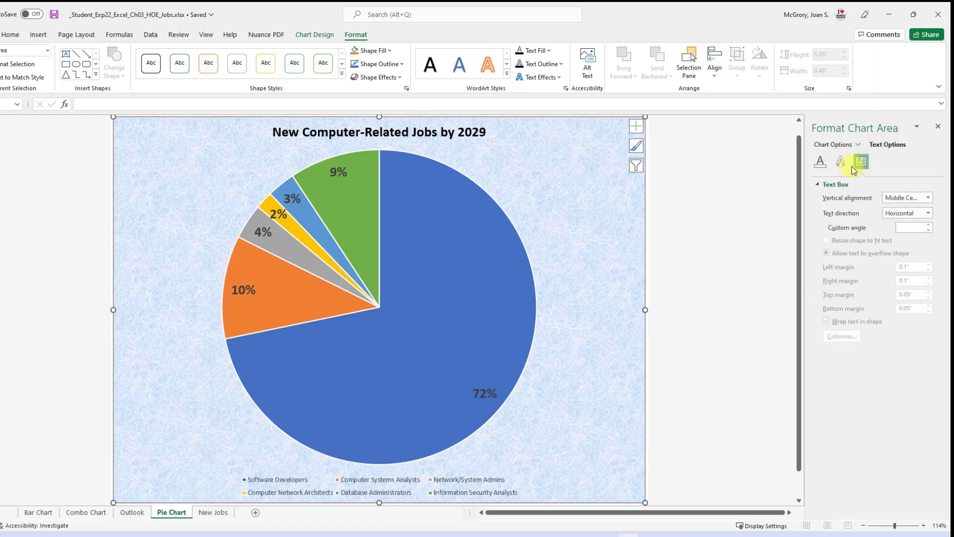
pyautogui.click(840, 161)
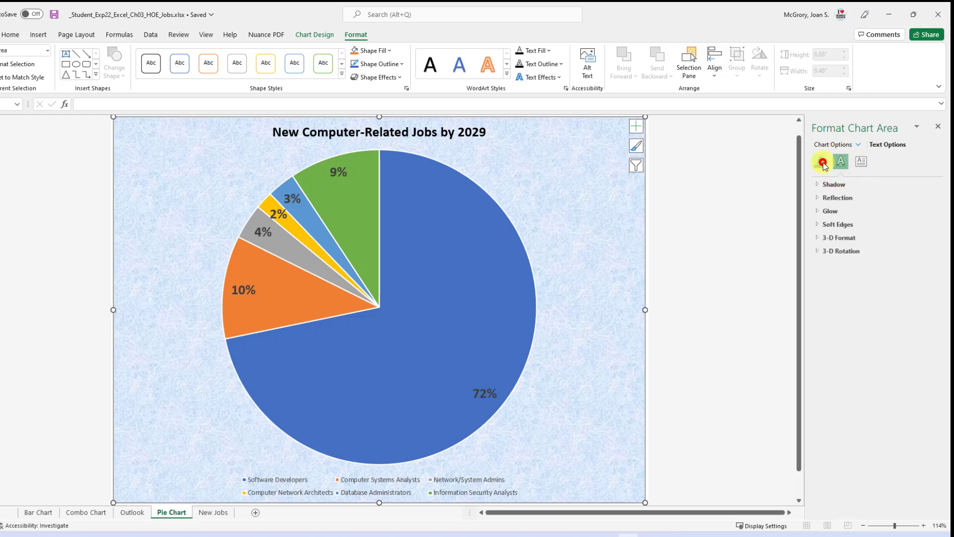
pyautogui.click(821, 162)
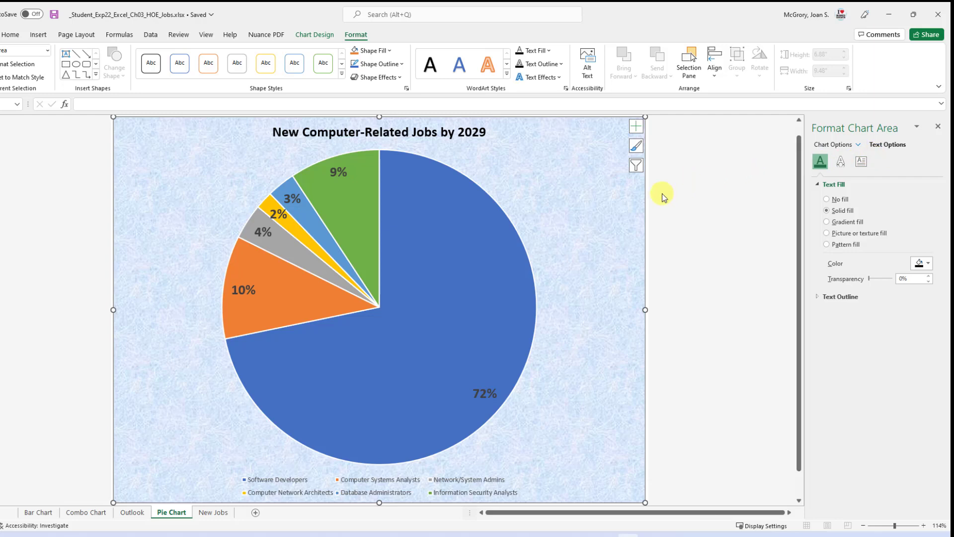
# Add the alt text "Displays the percentage of new computer jobs by job title." to the pie chart and save the workbook
pyautogui.rightClick(570, 137)
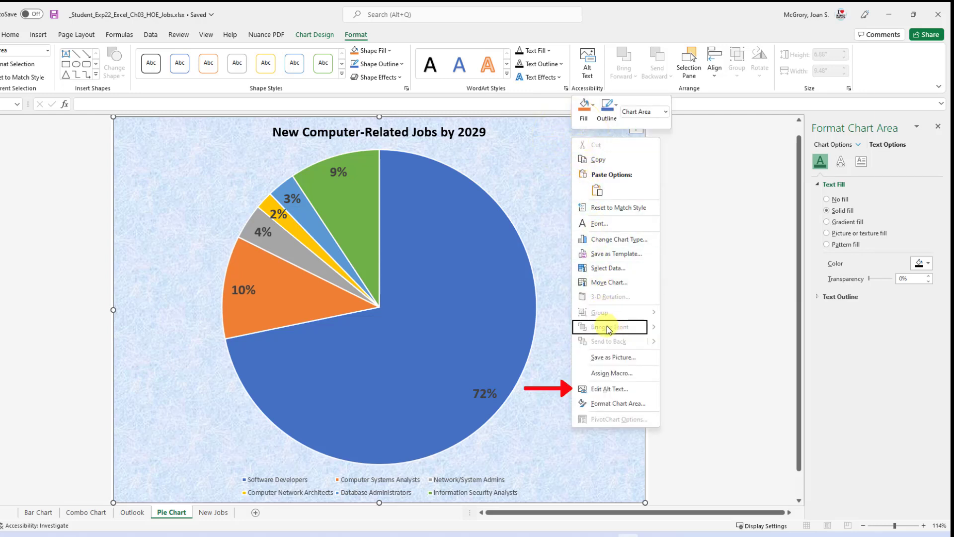
pyautogui.click(633, 390)
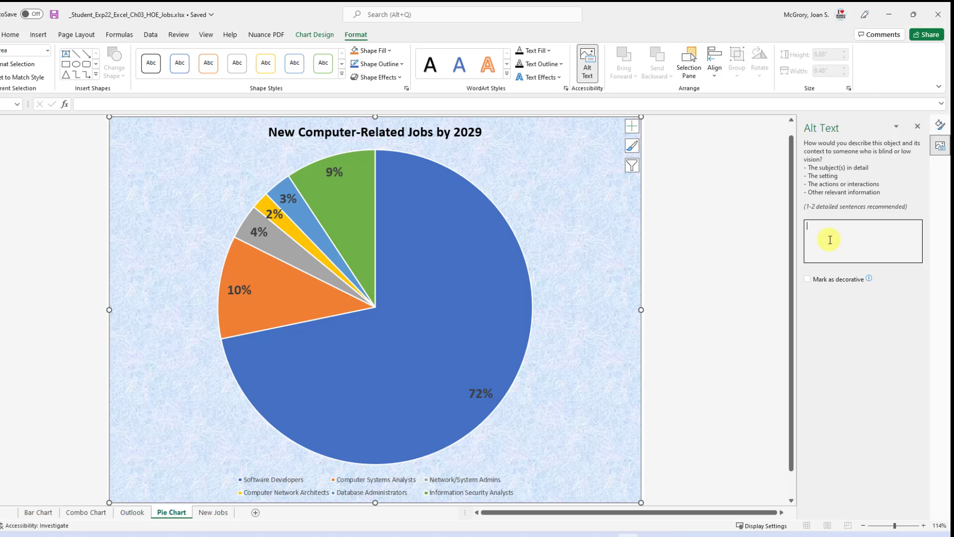
pyautogui.write('Displays the percentage of new computer jobs by job title.')
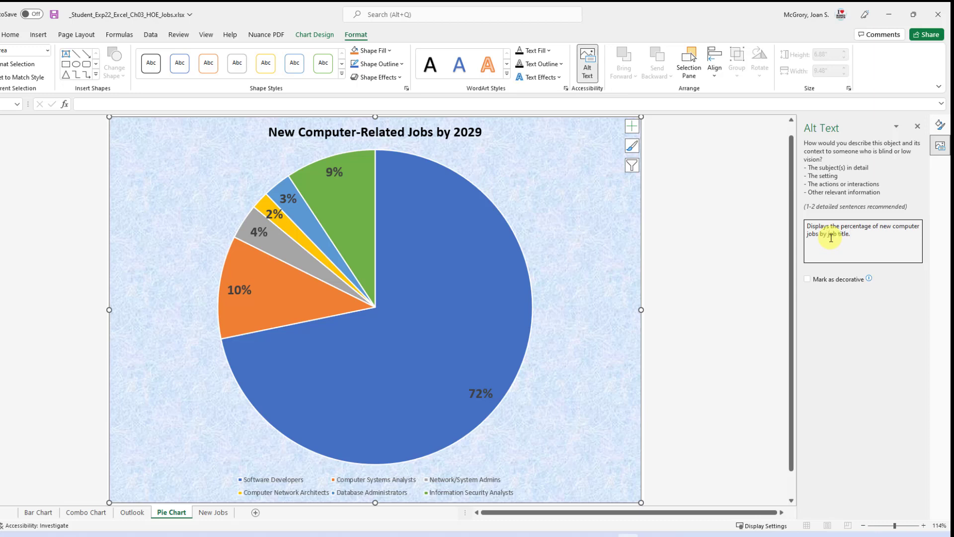
pyautogui.click(54, 15)
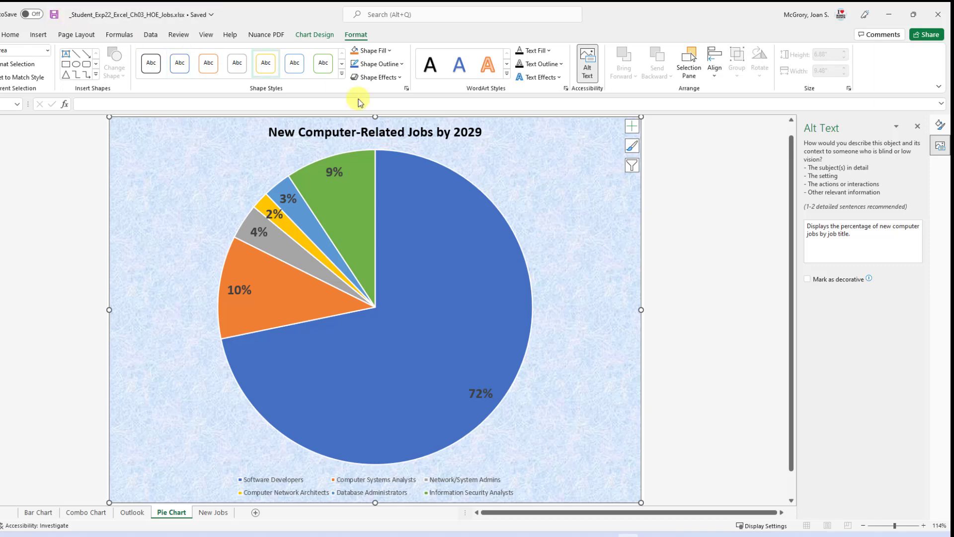
# Switch to the Word instructions to read the pie slice requirements in step 12, and return to Excel
pyautogui.click(586, 535)
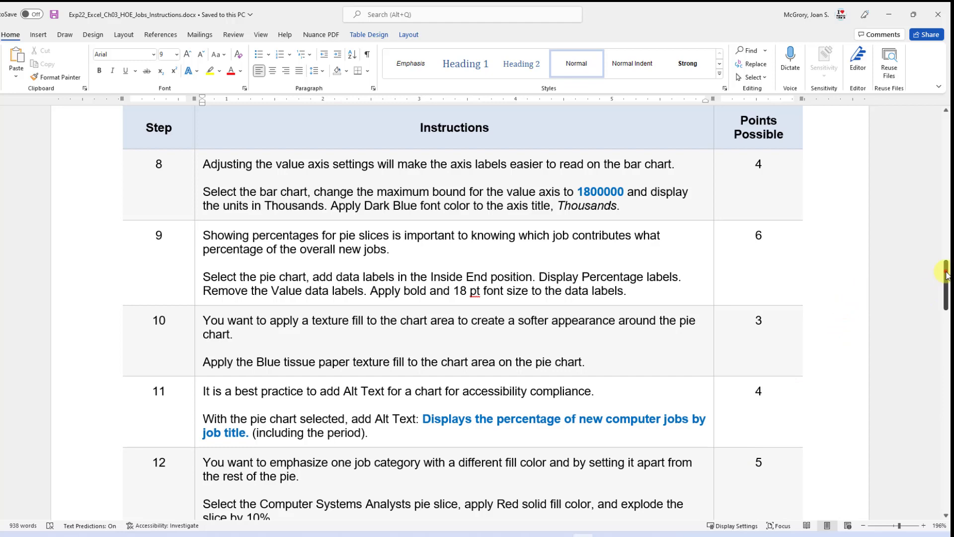
pyautogui.moveTo(945, 278); pyautogui.dragTo(946, 326)
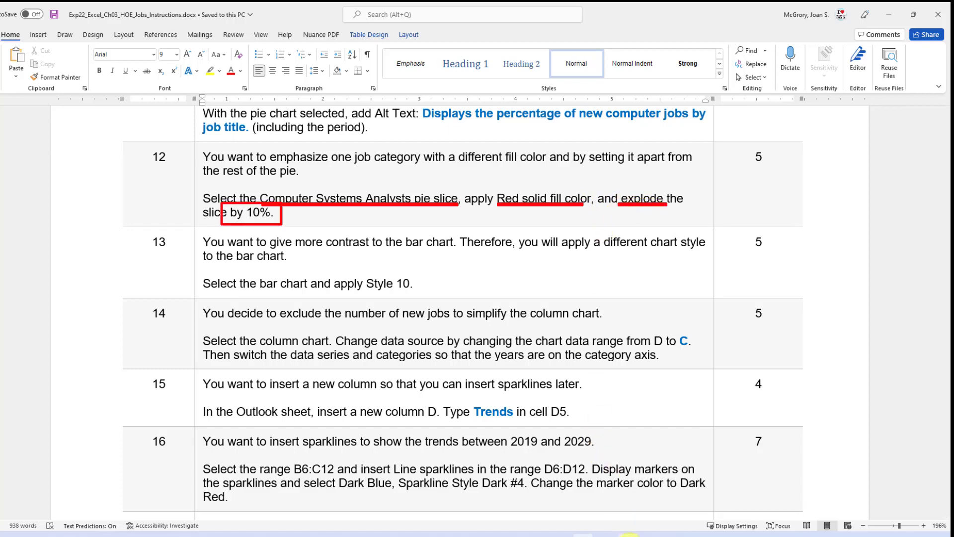
pyautogui.click(629, 535)
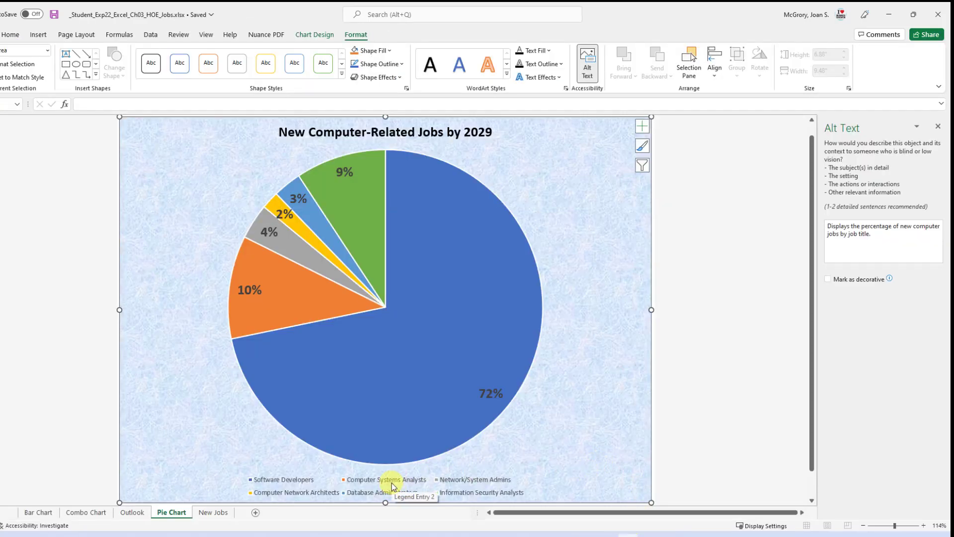
# Select only the Computer Systems Analysts slice of the pie and apply a Red solid fill to it
pyautogui.moveTo(266, 293)
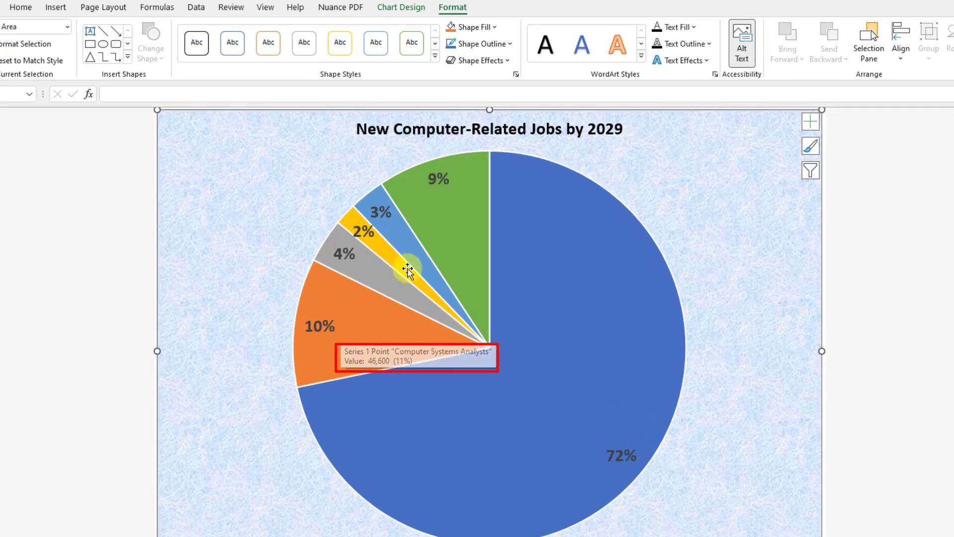
pyautogui.moveTo(380, 275)
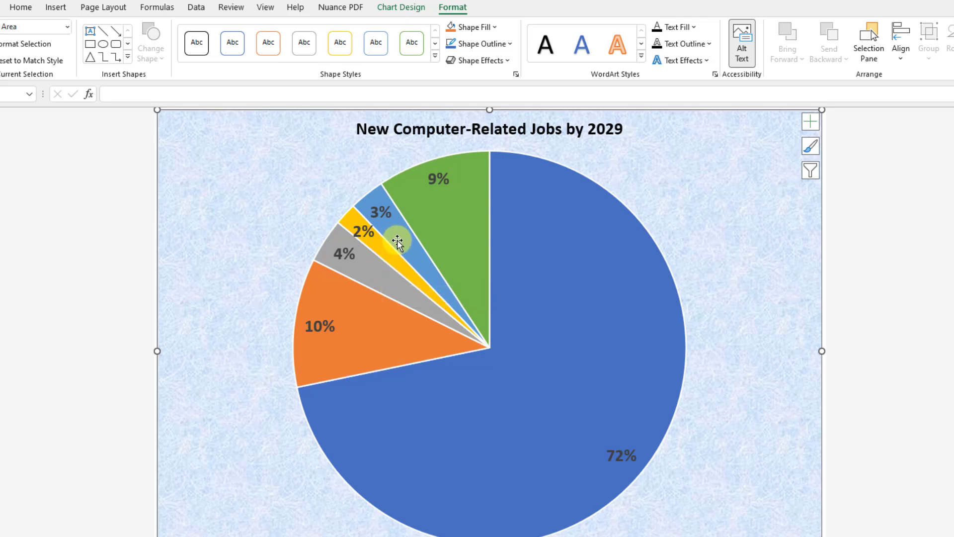
pyautogui.moveTo(346, 330)
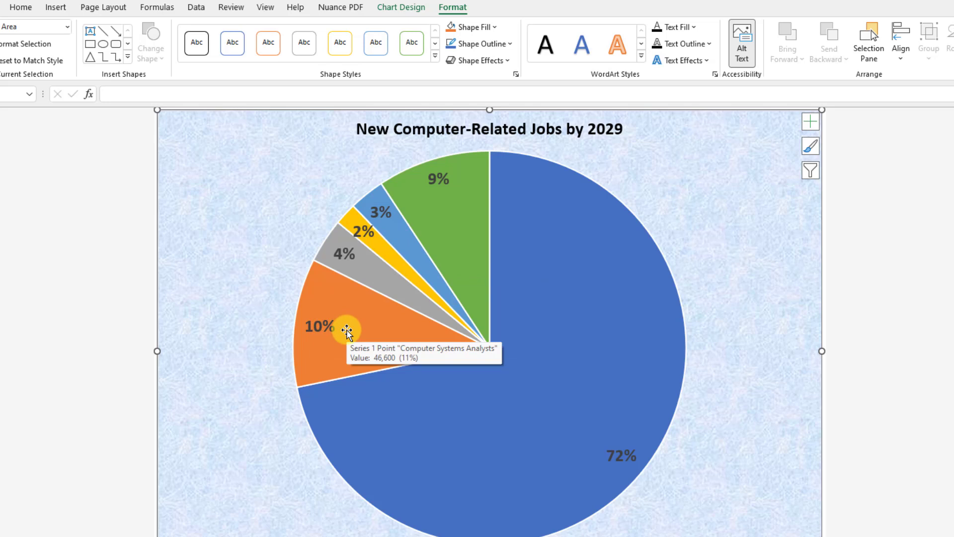
pyautogui.click(347, 330)
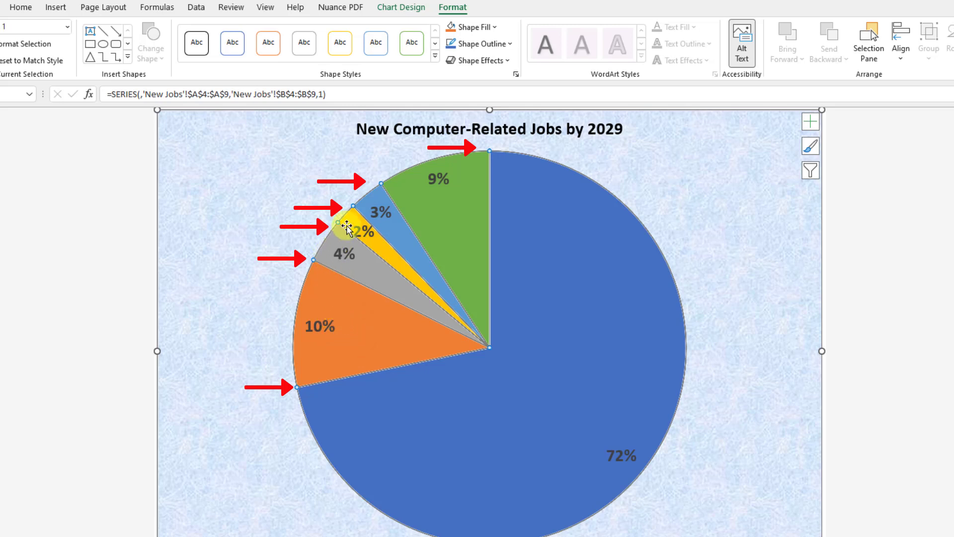
pyautogui.moveTo(467, 172)
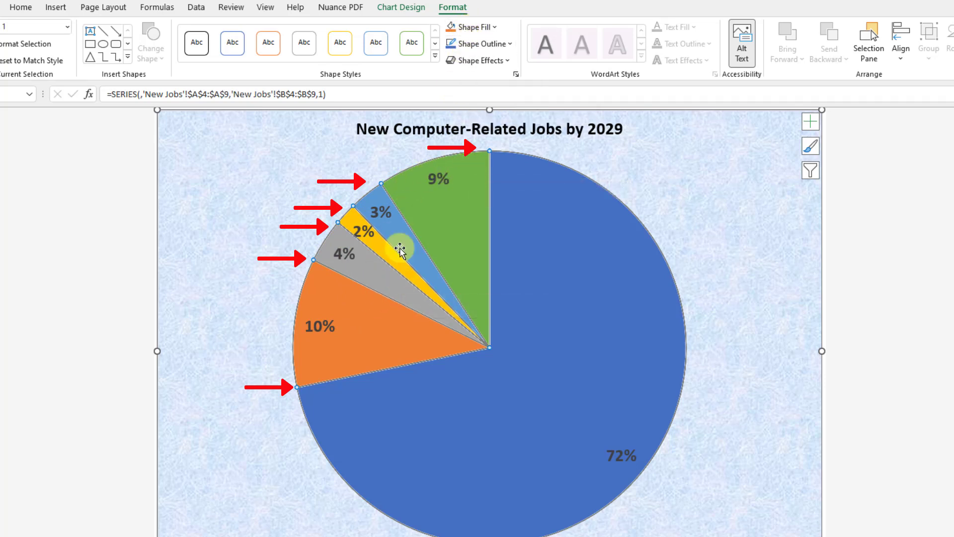
pyautogui.moveTo(362, 315)
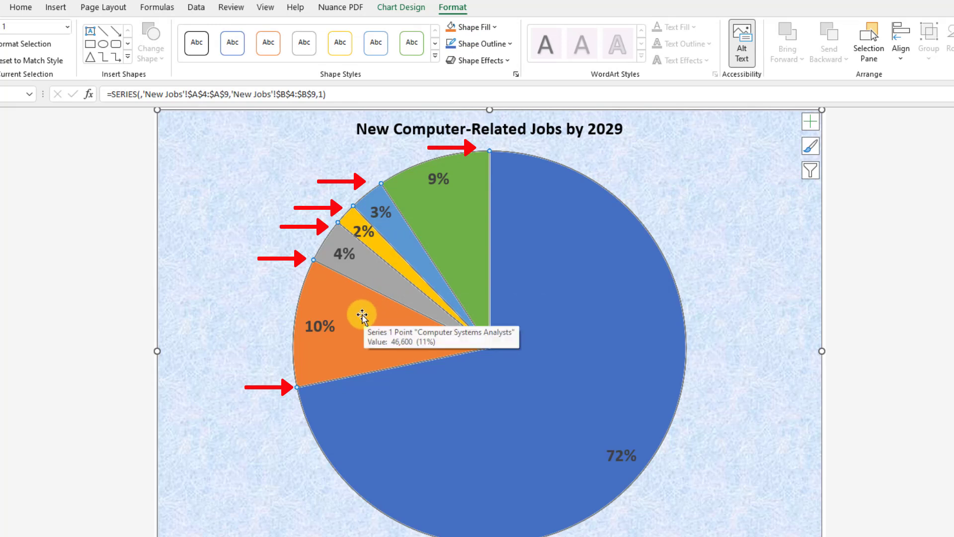
pyautogui.click(343, 338)
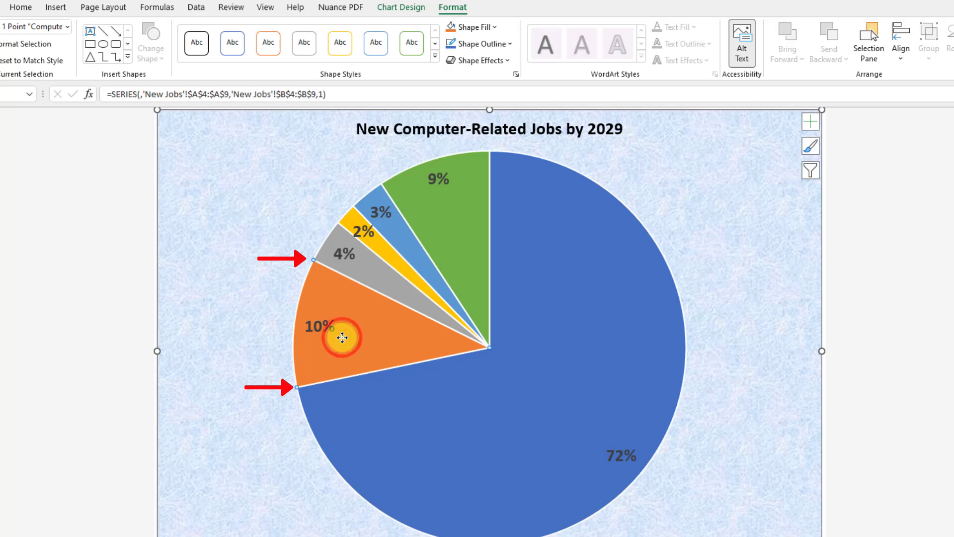
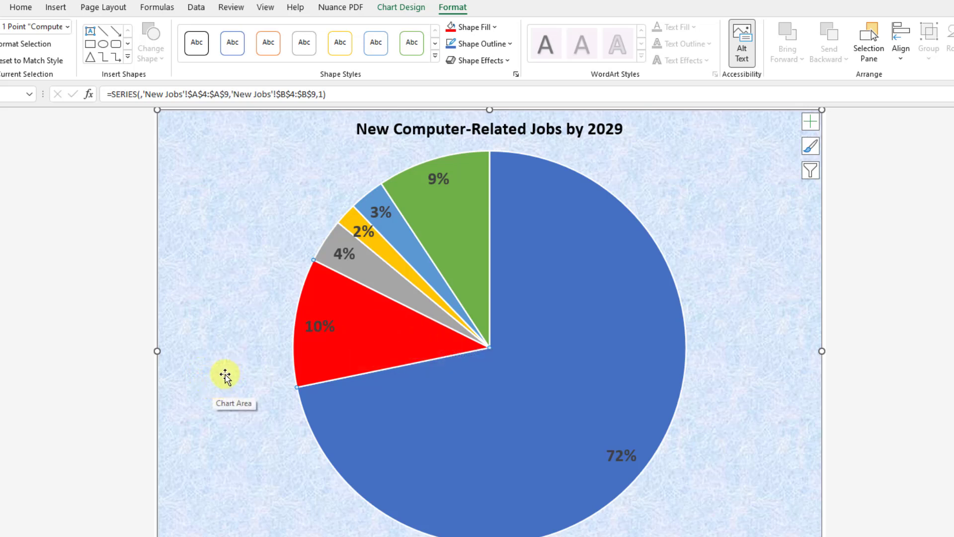
# Pull the Computer Systems Analysts slice away from the pie's center to explode it by about 16%
pyautogui.moveTo(294, 336)
pyautogui.mouseDown()
pyautogui.moveTo(334, 328)
pyautogui.moveTo(356, 335)
pyautogui.mouseUp()
pyautogui.moveTo(346, 344)
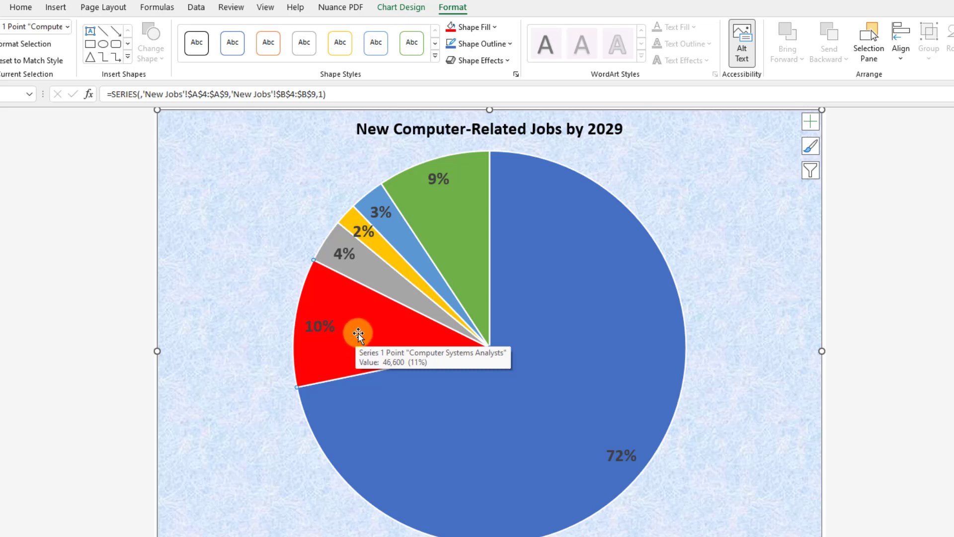
pyautogui.moveTo(358, 334); pyautogui.dragTo(324, 326)
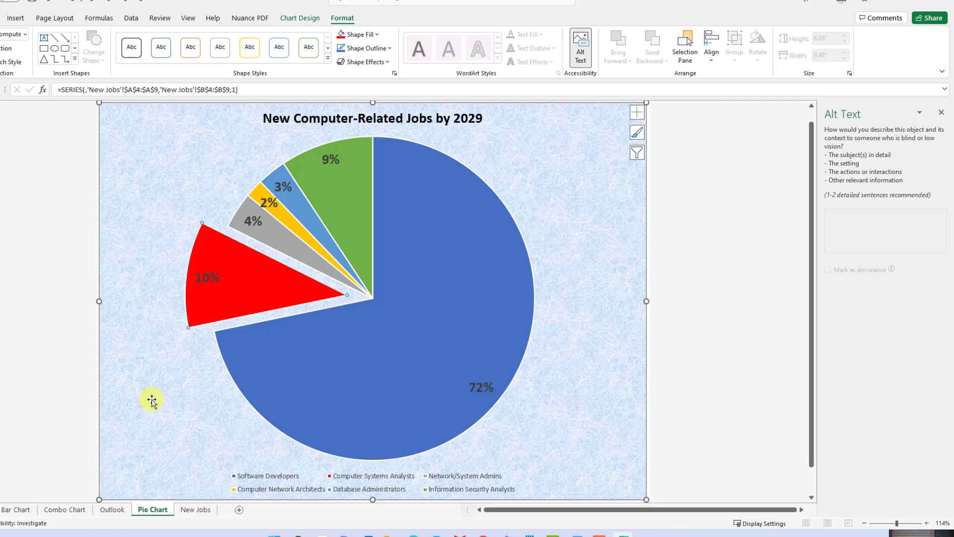
pyautogui.moveTo(263, 298)
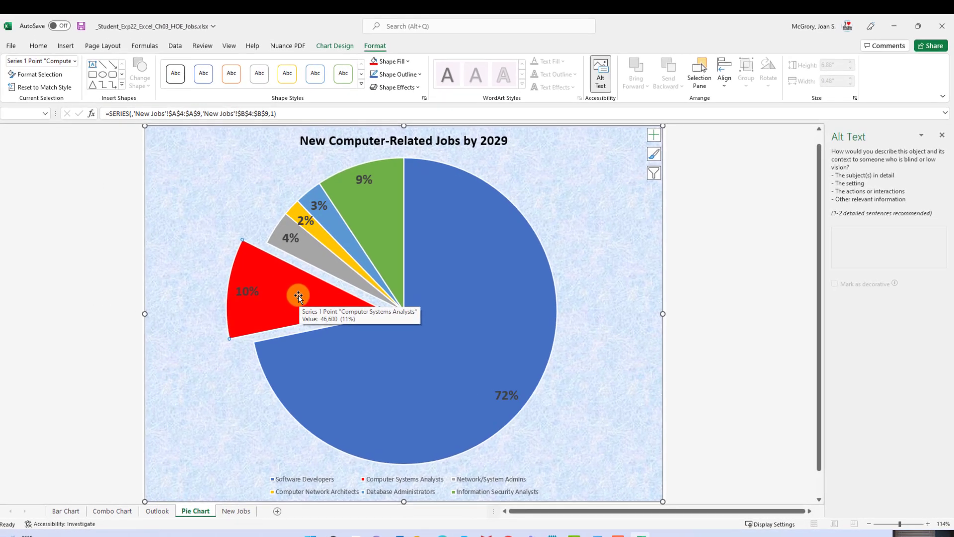
# Set the point explosion of the Computer Systems Analysts slice to 10% and save the workbook
pyautogui.click(51, 76)
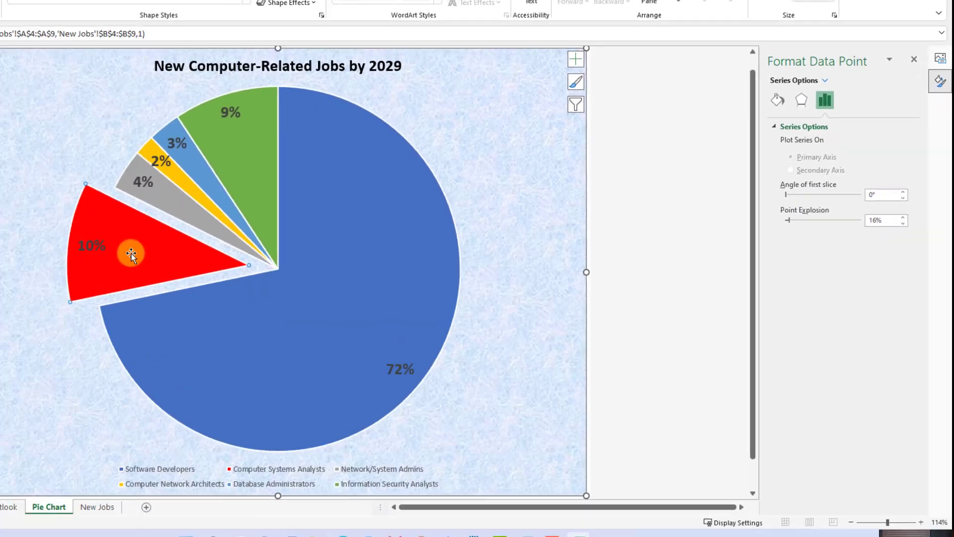
pyautogui.rightClick(166, 246)
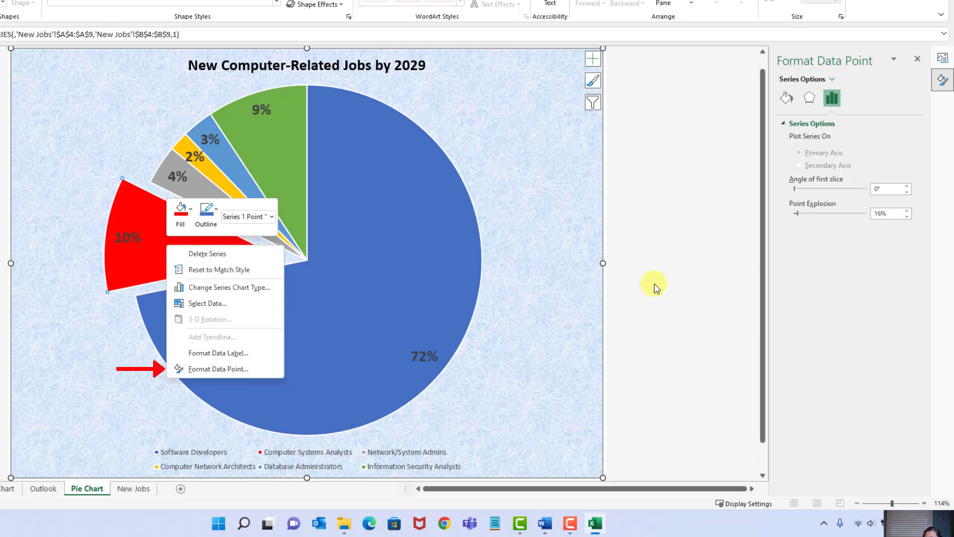
pyautogui.click(899, 324)
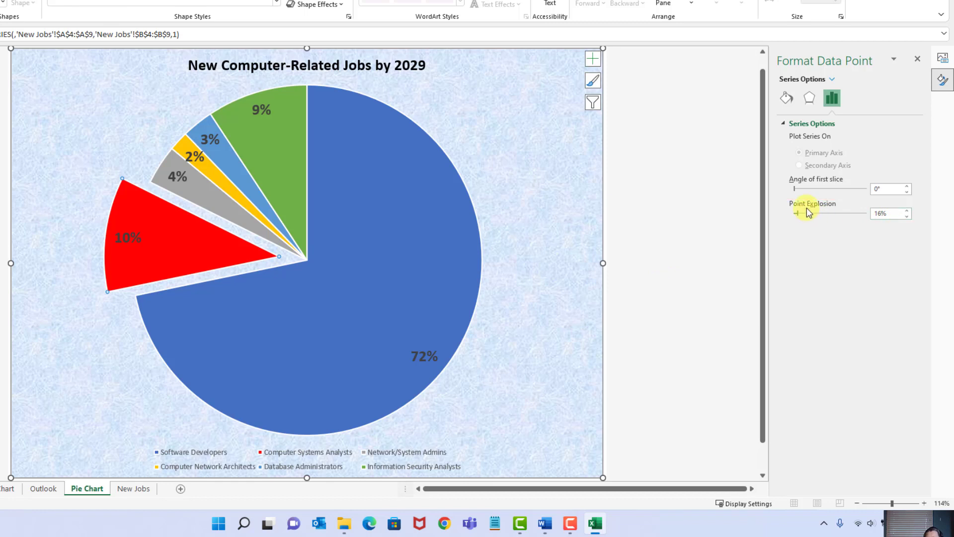
pyautogui.click(907, 217)
pyautogui.click(907, 217)
pyautogui.click(906, 216)
pyautogui.click(907, 216)
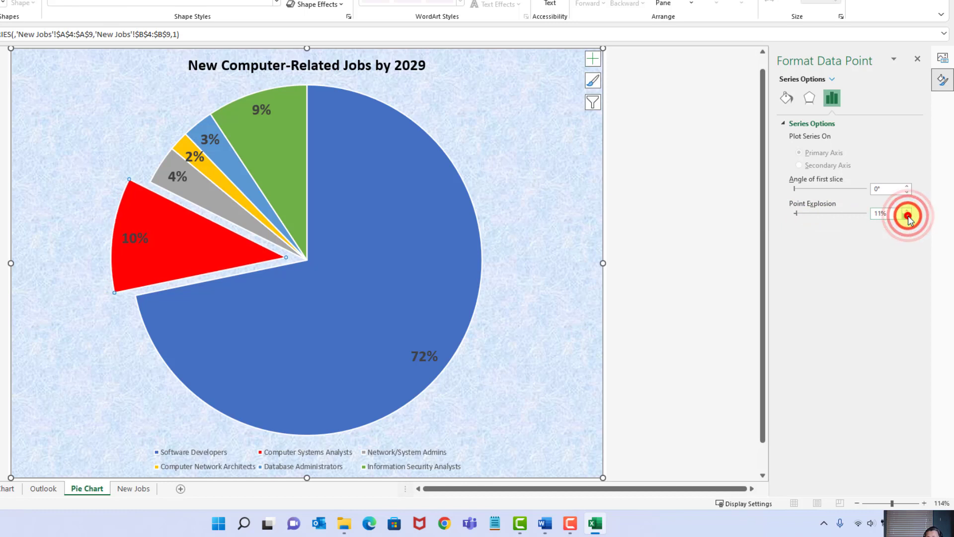
pyautogui.click(906, 216)
pyautogui.click(907, 217)
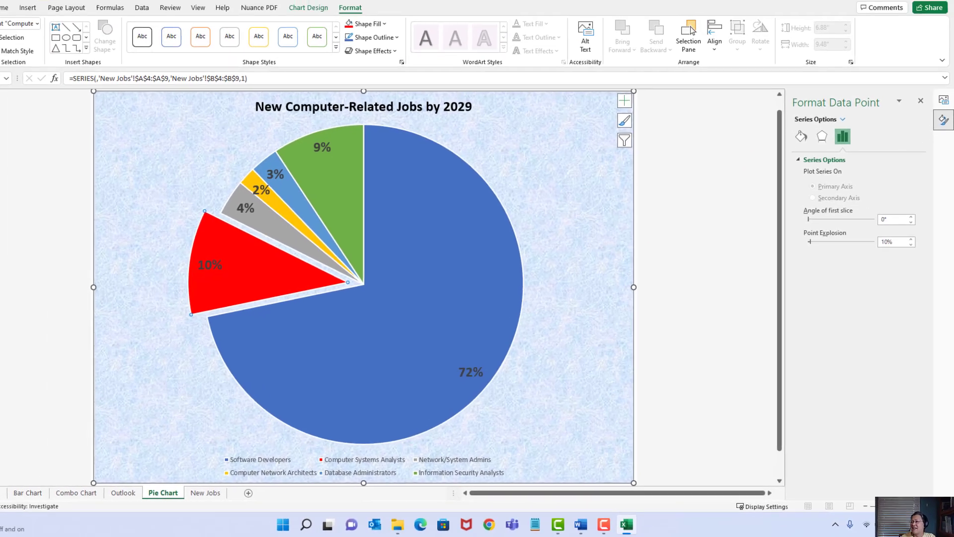
pyautogui.click(0, 0)
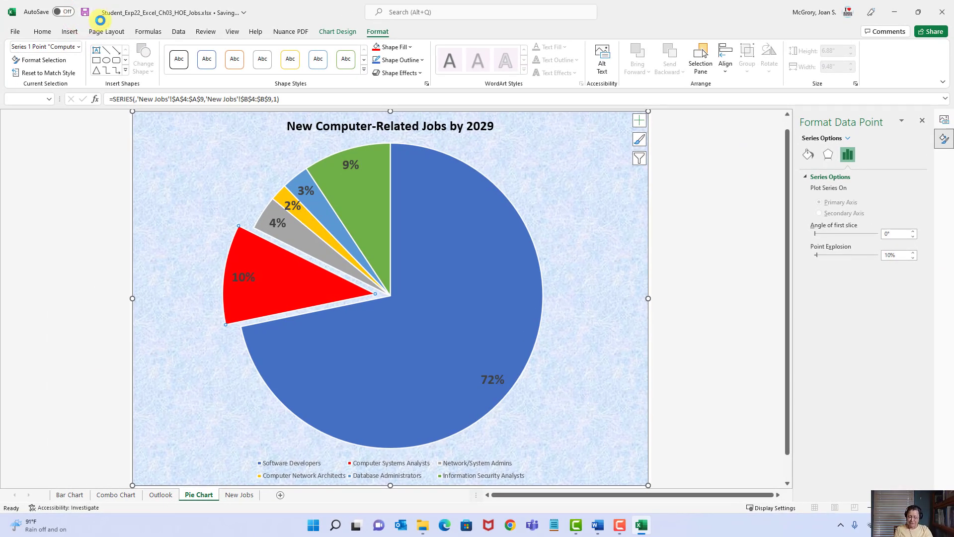
# Switch to the Word instructions to read the bar chart style requirement in step 13, and return to Excel
pyautogui.click(599, 526)
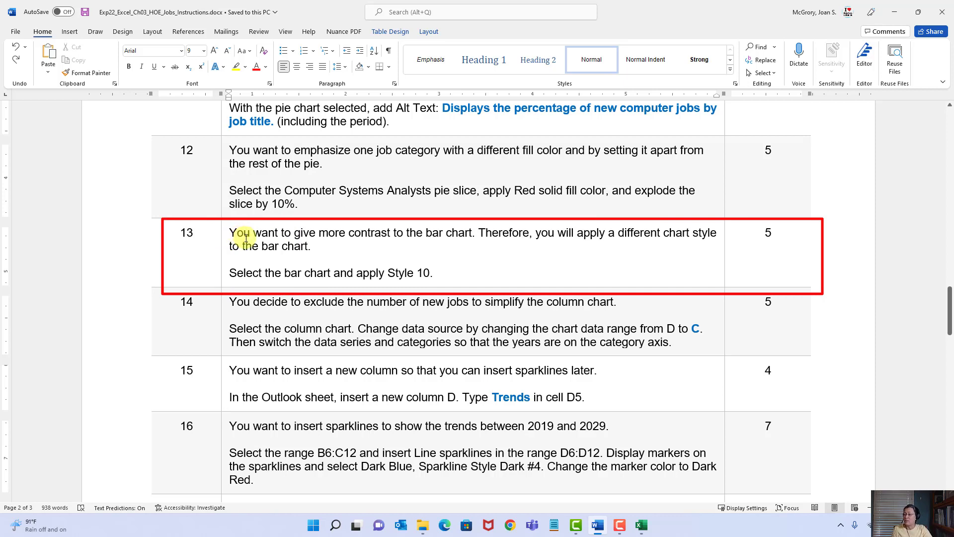
pyautogui.doubleClick(435, 233)
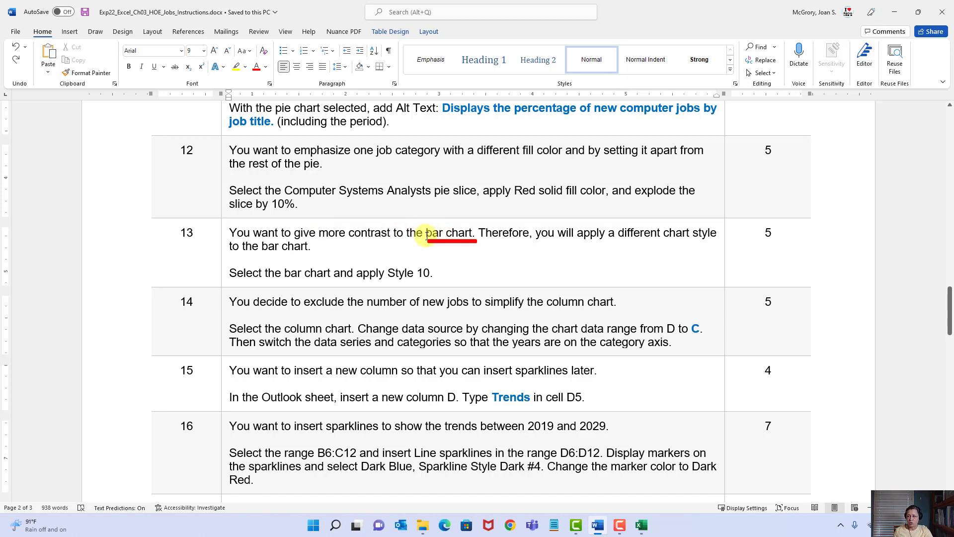
pyautogui.moveTo(465, 234); pyautogui.dragTo(471, 234)
pyautogui.click(532, 273)
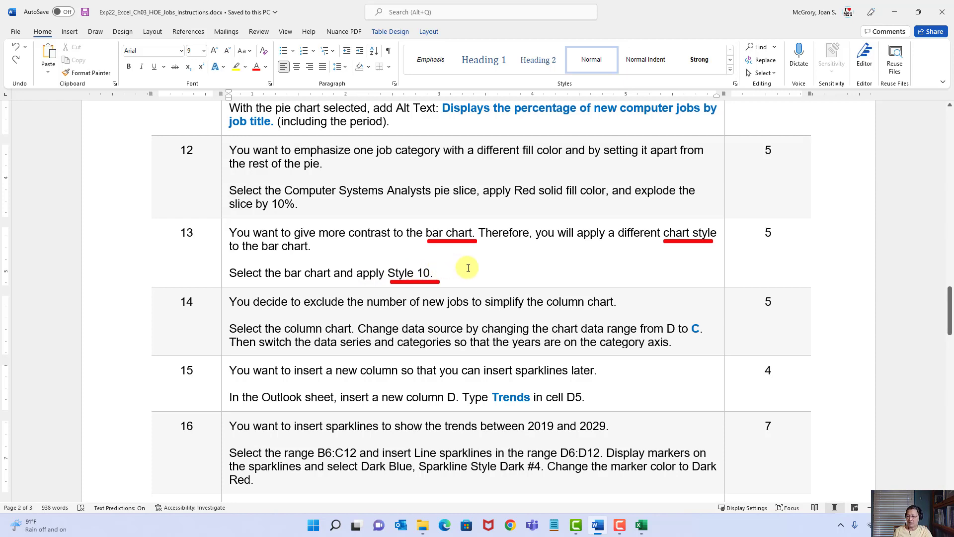
pyautogui.click(641, 528)
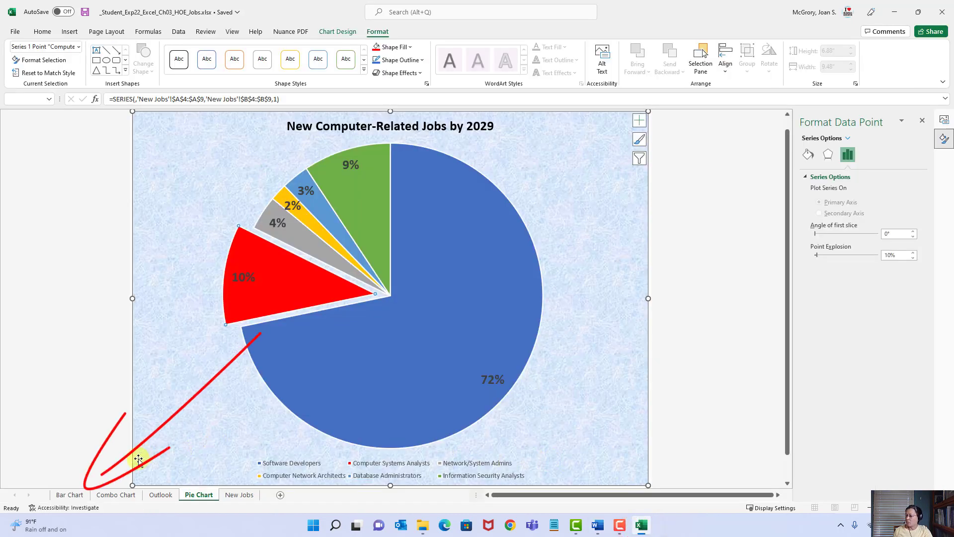
# Apply chart Style 10 to the bar chart on the Bar Chart sheet and save the workbook
pyautogui.click(71, 495)
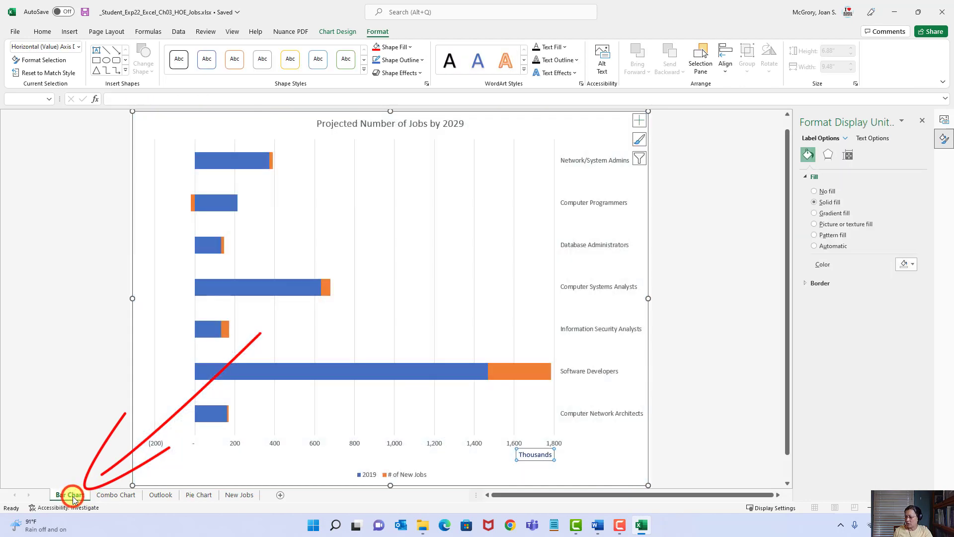
pyautogui.moveTo(223, 288)
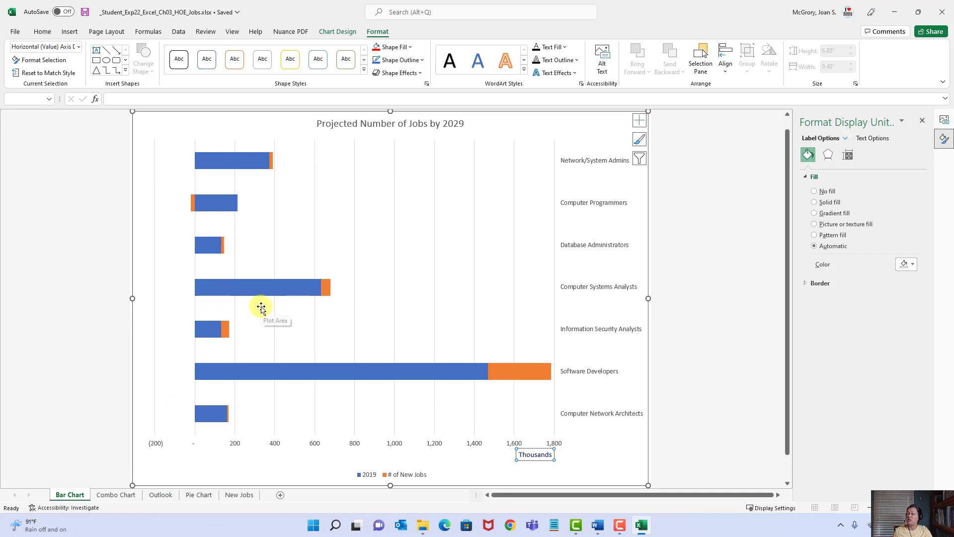
pyautogui.moveTo(262, 298)
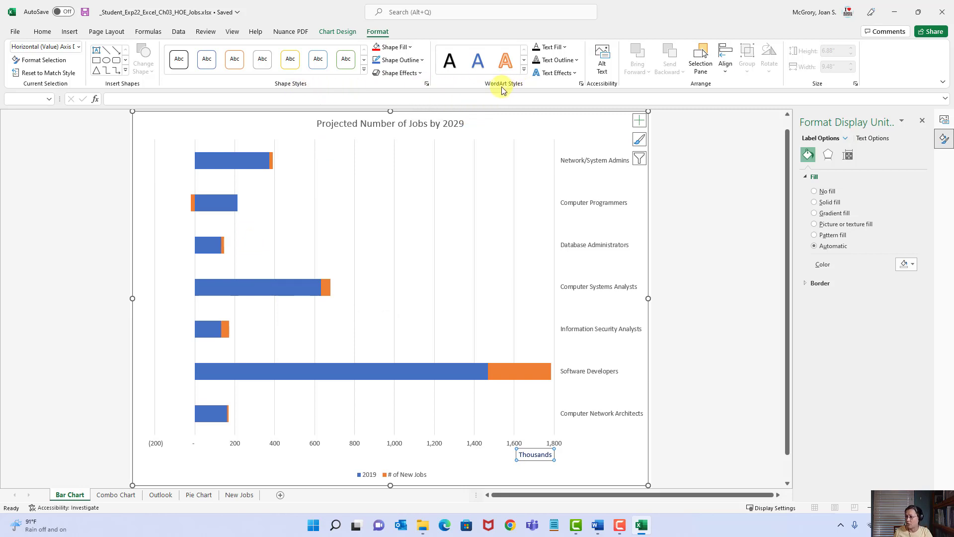
pyautogui.click(44, 32)
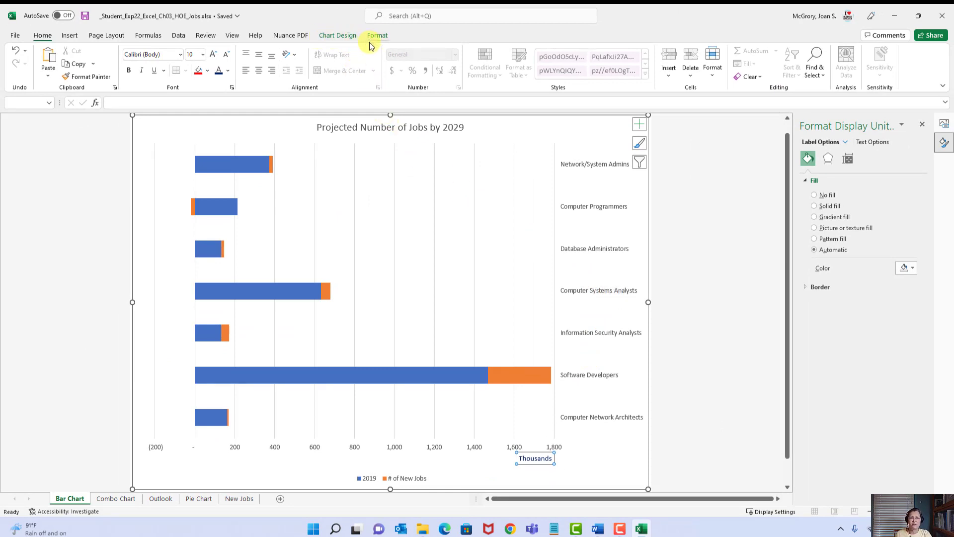
pyautogui.click(339, 38)
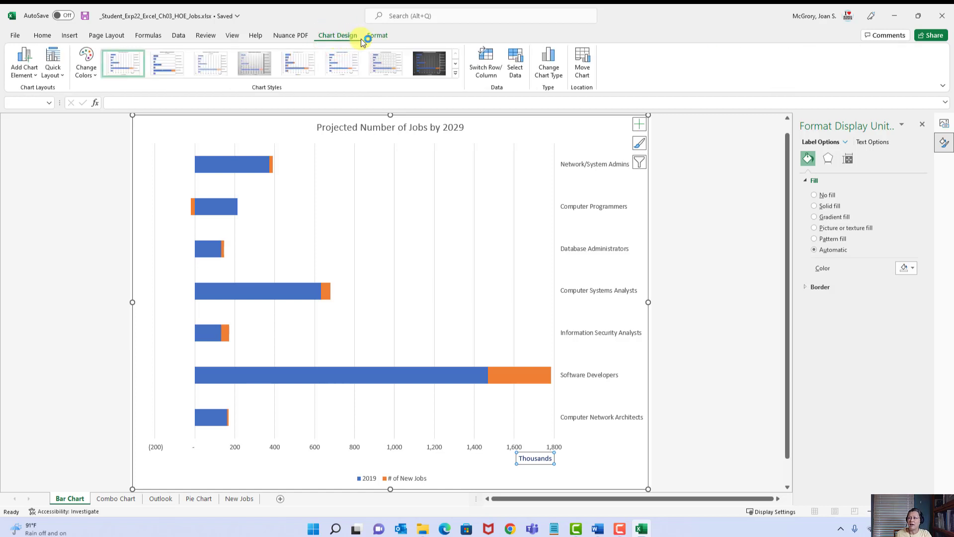
pyautogui.click(380, 38)
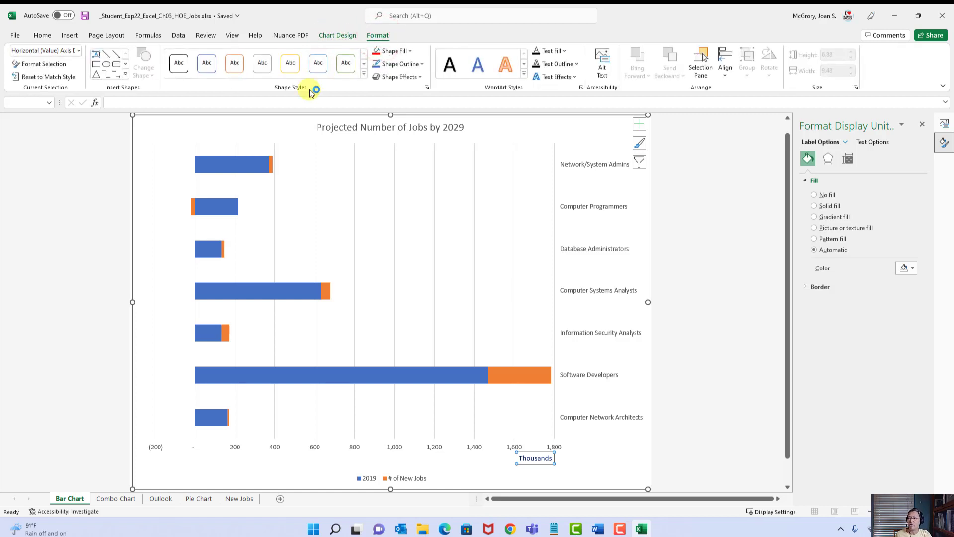
pyautogui.click(340, 35)
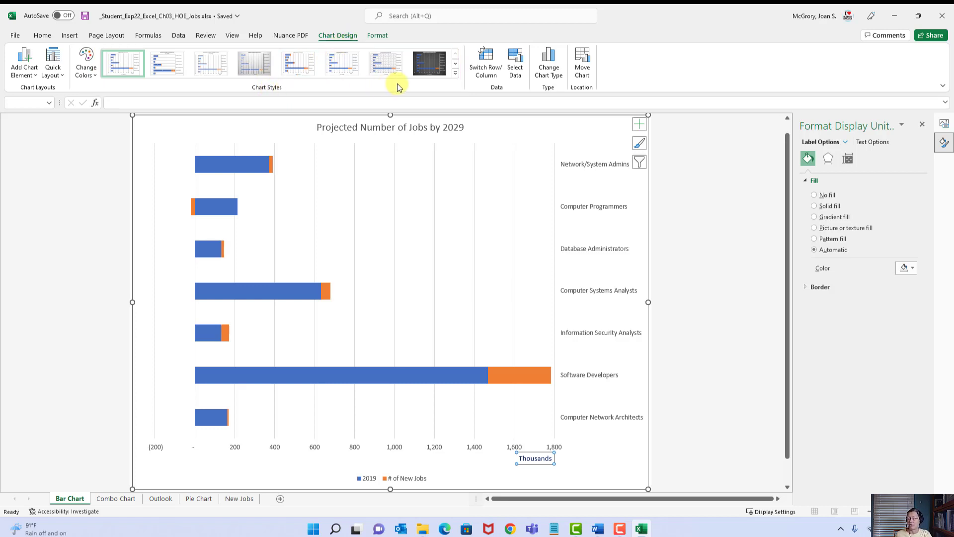
pyautogui.click(454, 74)
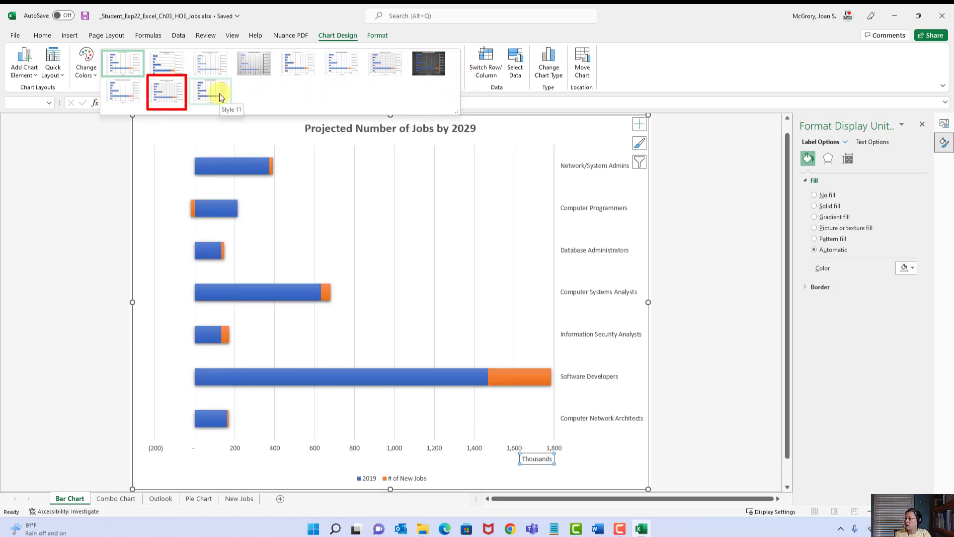
pyautogui.click(177, 99)
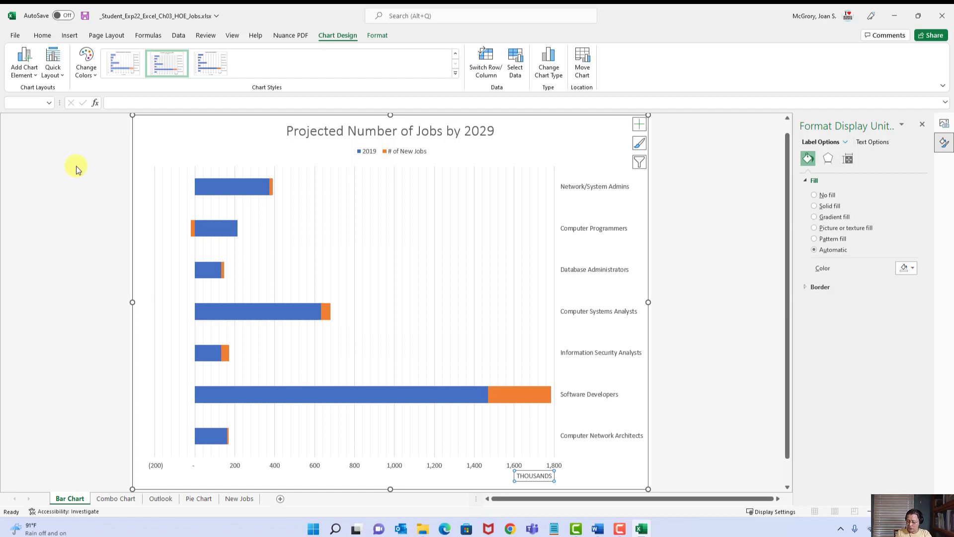
pyautogui.click(85, 17)
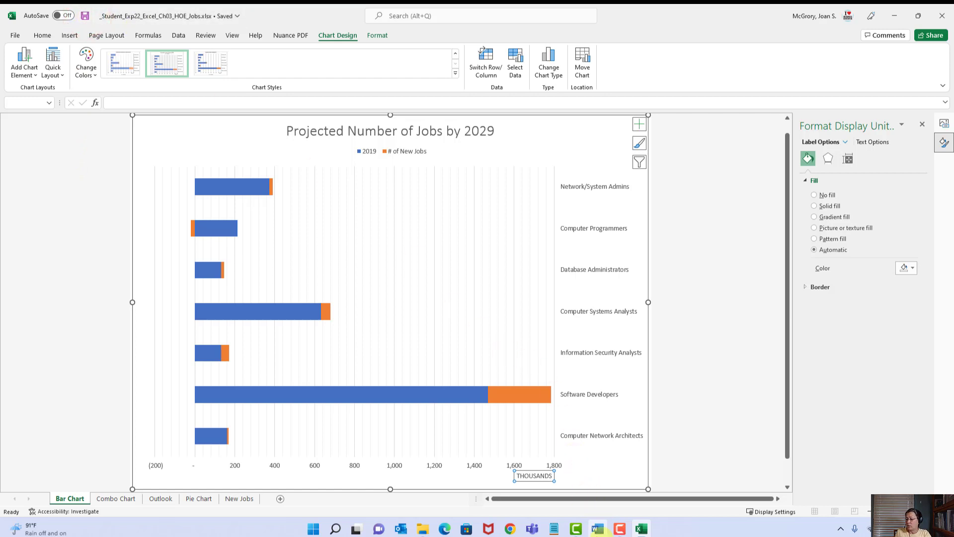
# Switch to the Word instructions to read the column chart data source requirements in step 14, and return to Excel
pyautogui.click(599, 530)
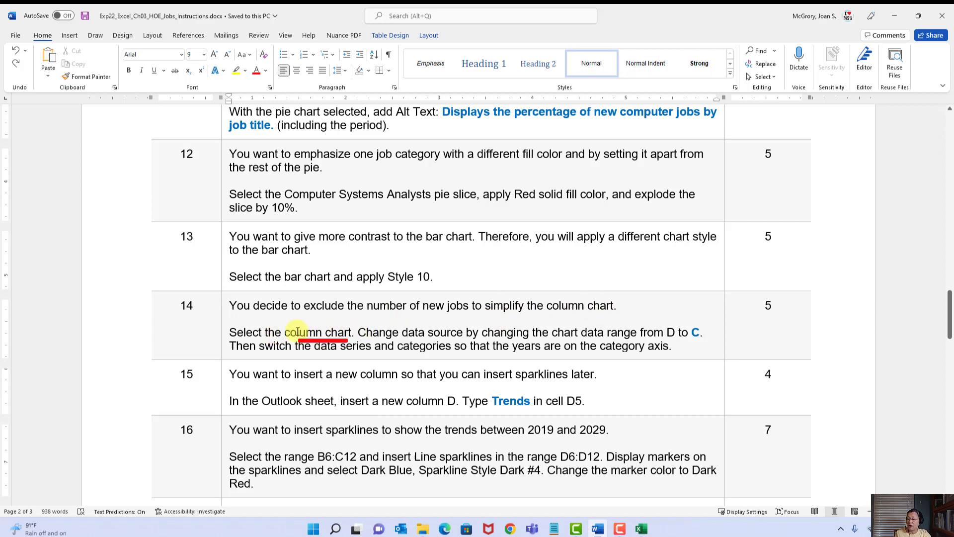
pyautogui.moveTo(284, 332); pyautogui.dragTo(351, 332)
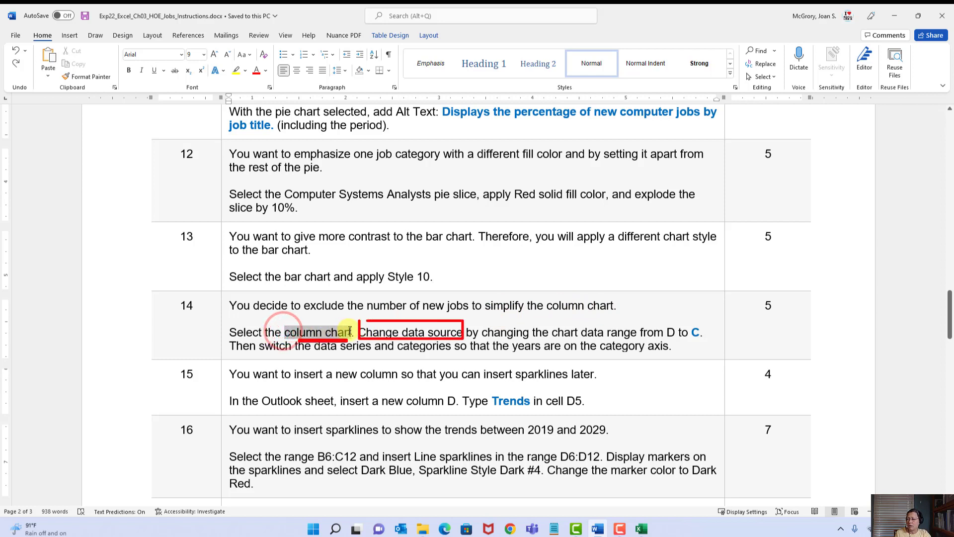
pyautogui.click(402, 342)
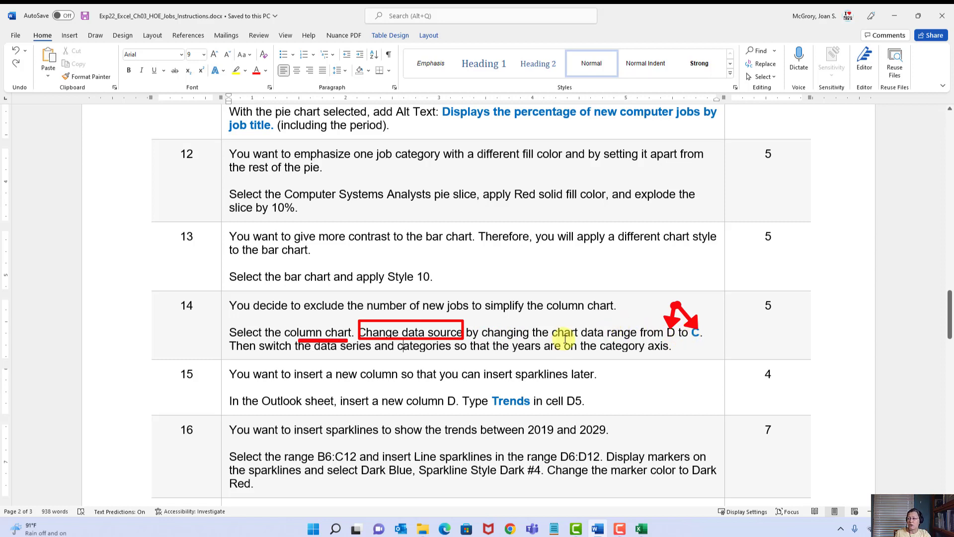
pyautogui.doubleClick(693, 332)
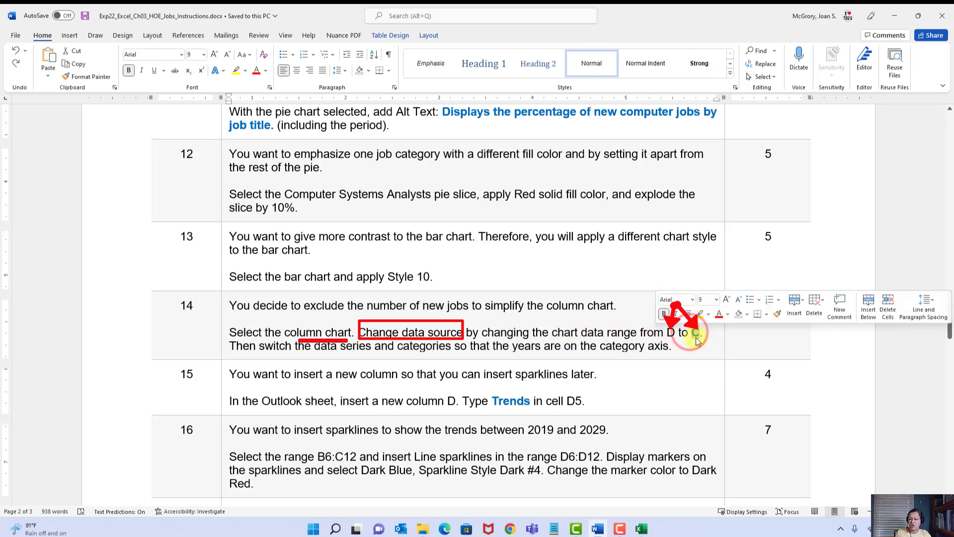
pyautogui.click(271, 346)
pyautogui.moveTo(231, 345); pyautogui.dragTo(417, 346)
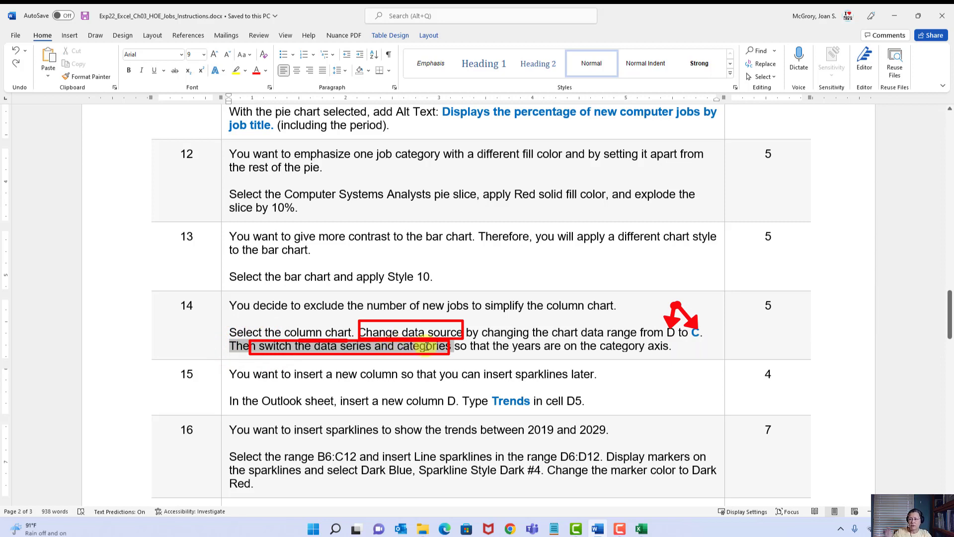
pyautogui.moveTo(427, 346); pyautogui.dragTo(426, 346)
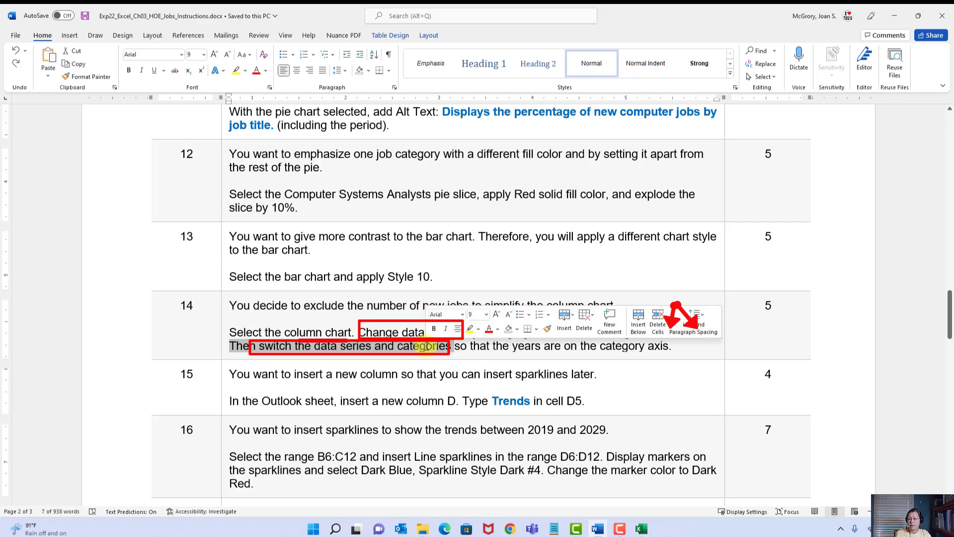
pyautogui.click(421, 349)
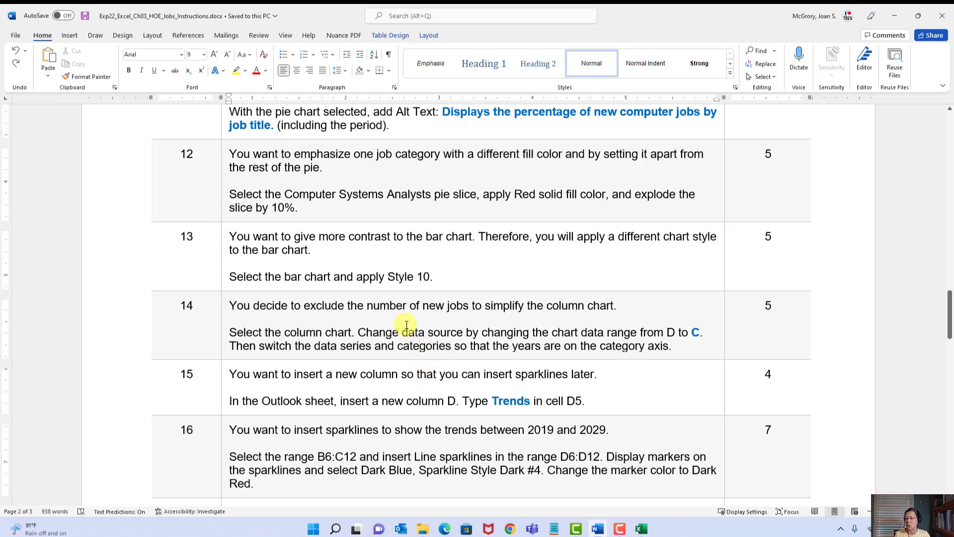
pyautogui.click(644, 531)
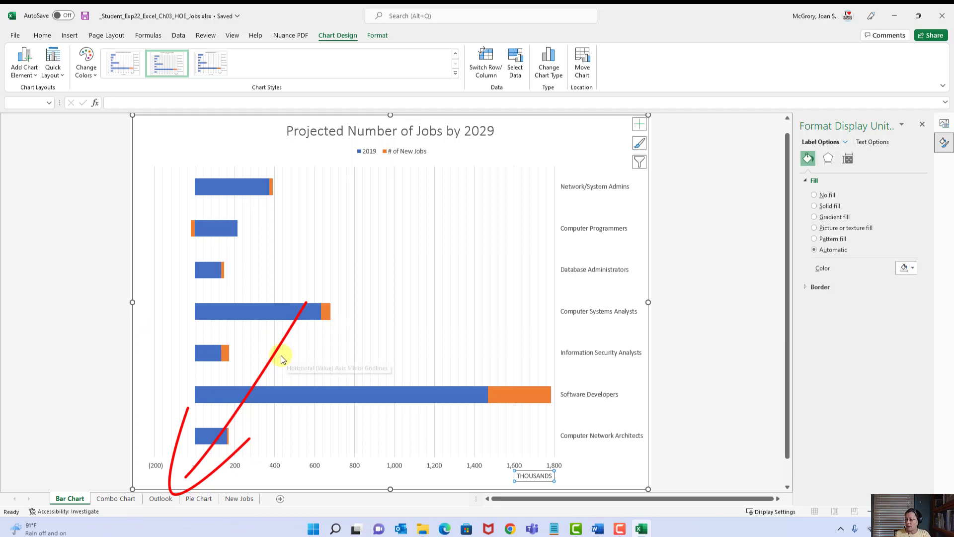
# Change the Outlook sheet column chart's data range to =Outlook!$A$5:$C$9 and close the Format and Alt Text panes
pyautogui.click(161, 499)
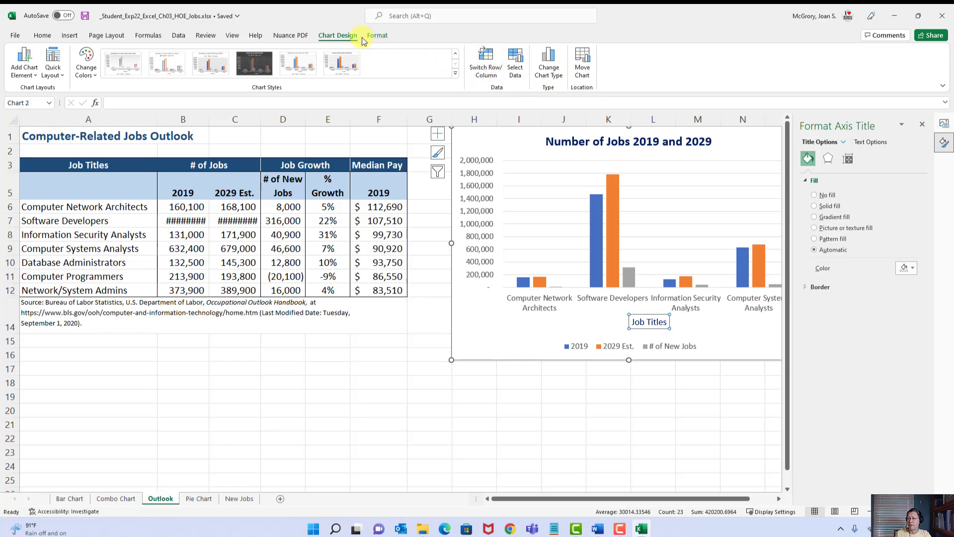
pyautogui.click(516, 66)
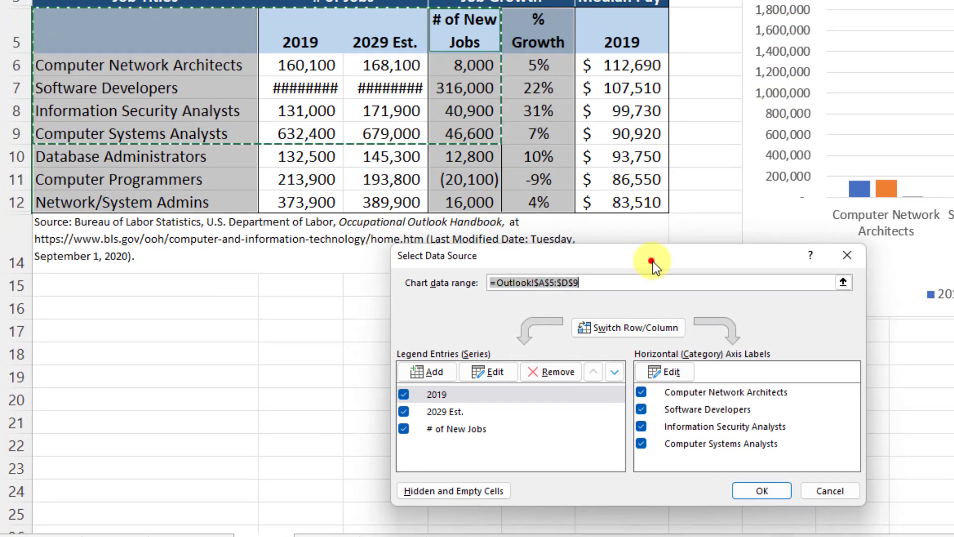
pyautogui.moveTo(652, 261); pyautogui.dragTo(656, 193)
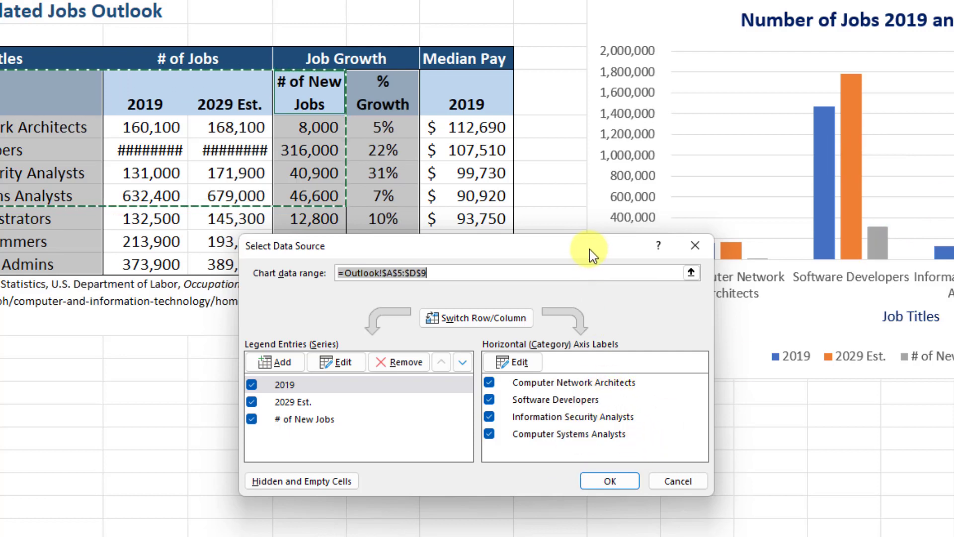
pyautogui.moveTo(589, 249); pyautogui.dragTo(505, 228)
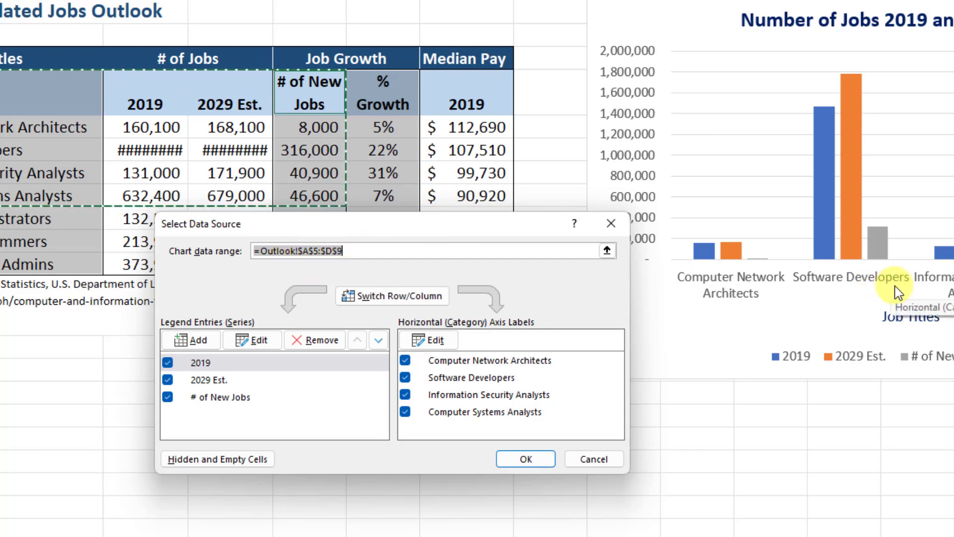
pyautogui.click(314, 250)
pyautogui.keyDown('shift'); pyautogui.click(332, 251); pyautogui.keyUp('shift')
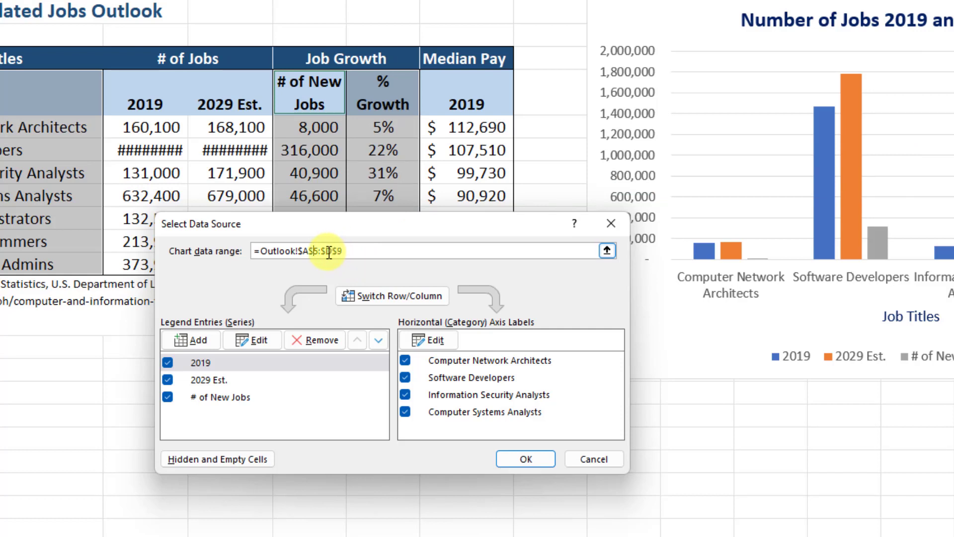
pyautogui.click(323, 251)
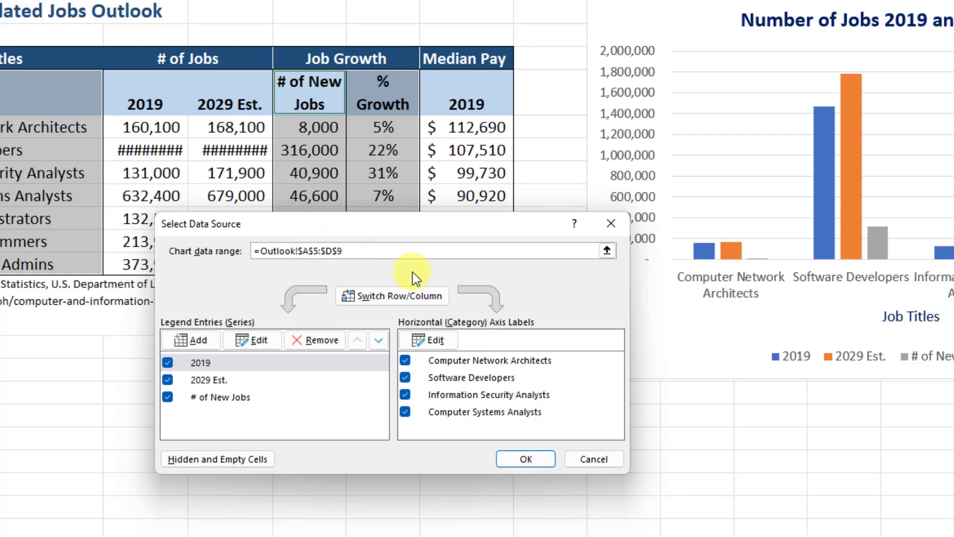
pyautogui.press('Delete')
pyautogui.write('C')
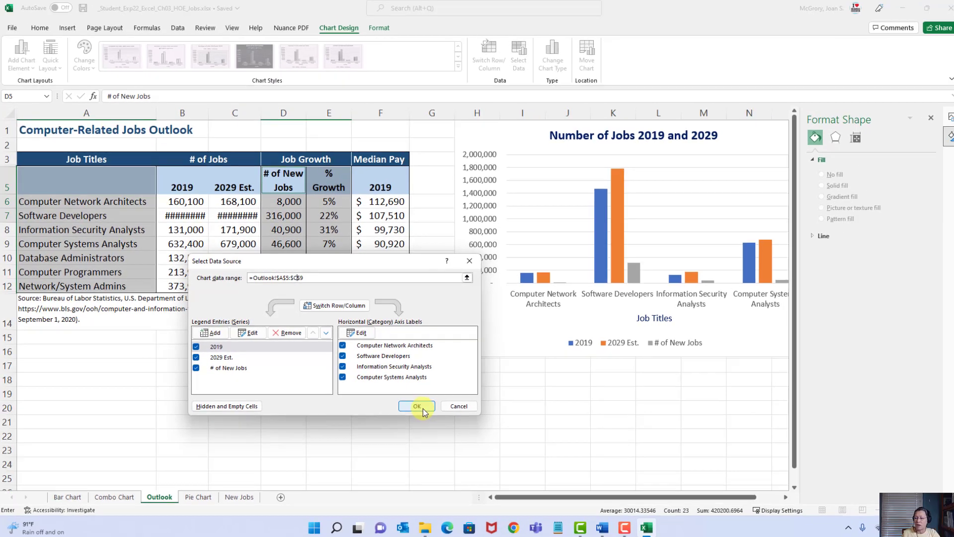
pyautogui.click(421, 406)
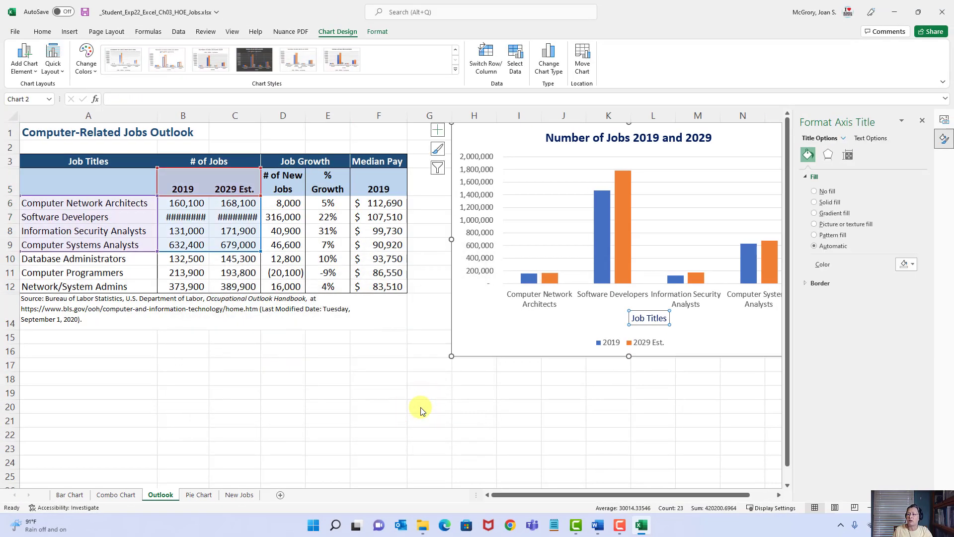
pyautogui.click(922, 121)
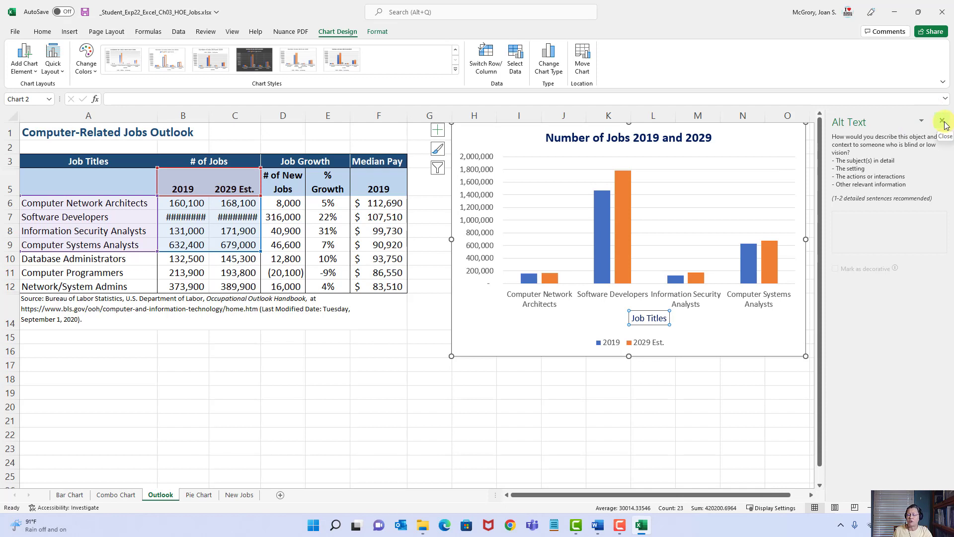
pyautogui.click(941, 120)
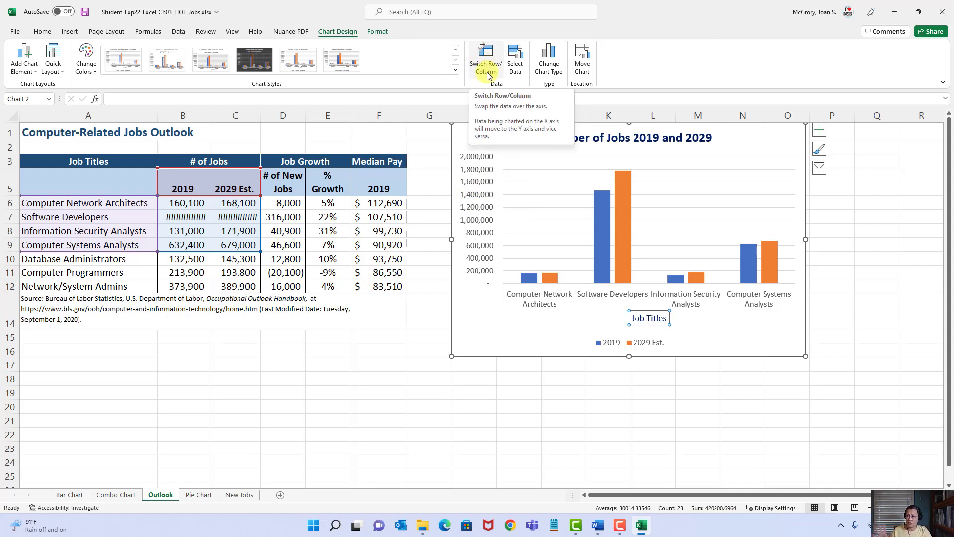
# Switch the column chart's data series and categories so the years are on the category axis, and save the workbook
pyautogui.click(515, 67)
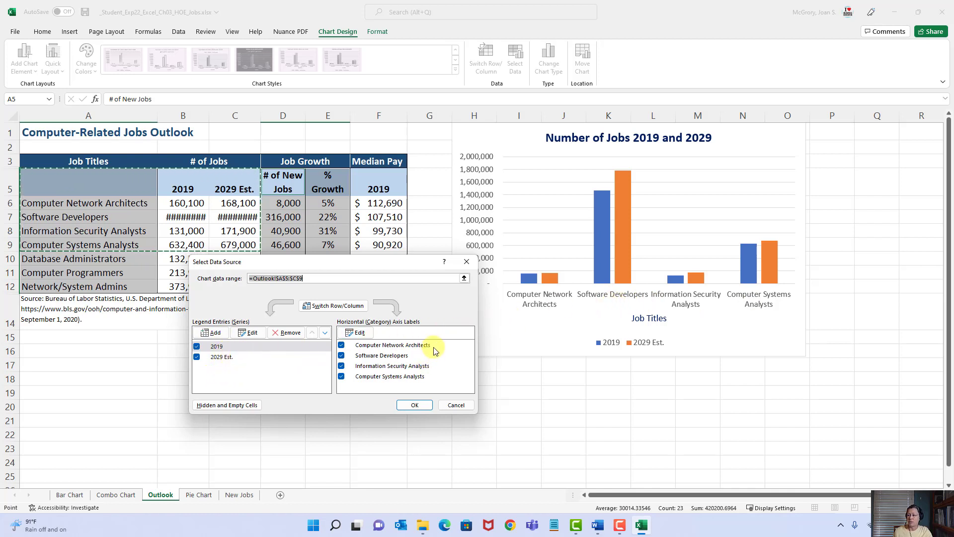
pyautogui.moveTo(383, 262); pyautogui.dragTo(354, 226)
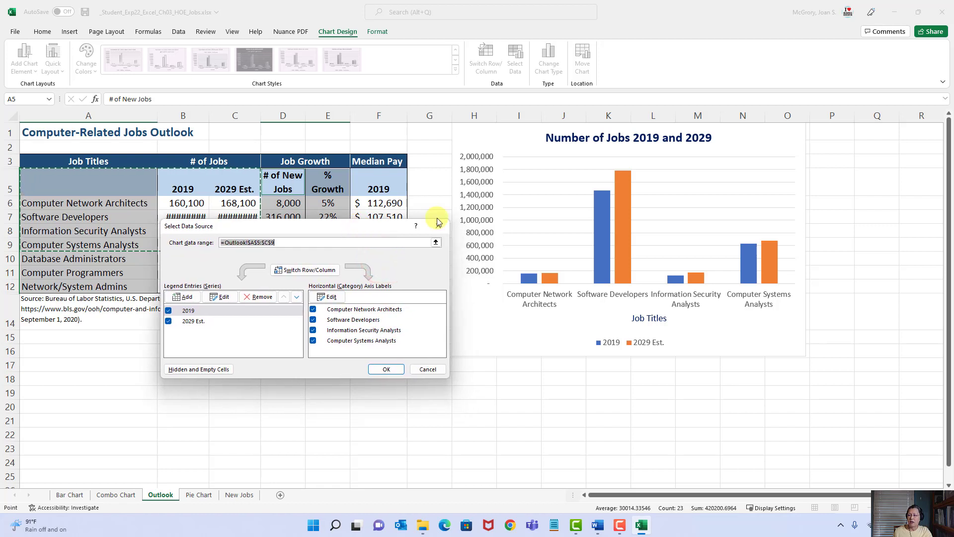
pyautogui.click(320, 273)
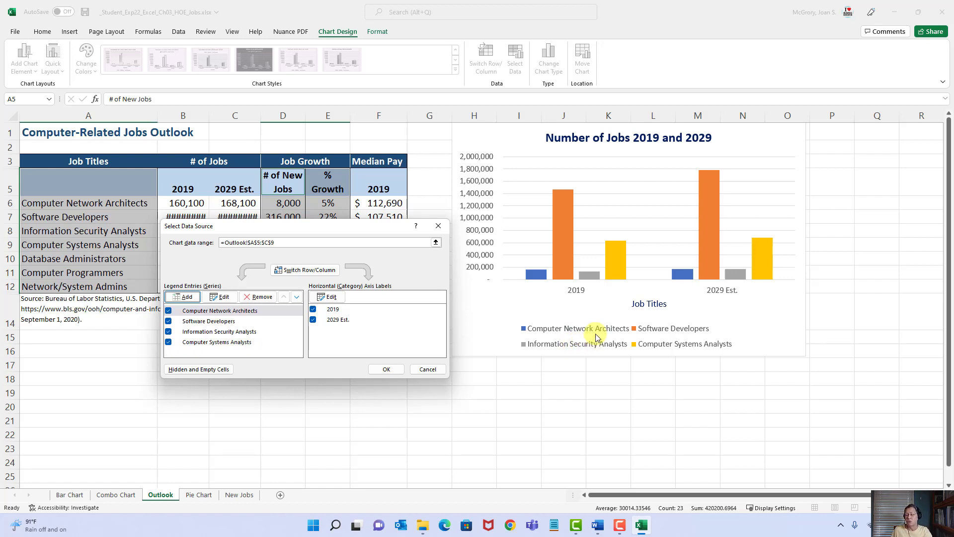
pyautogui.click(306, 272)
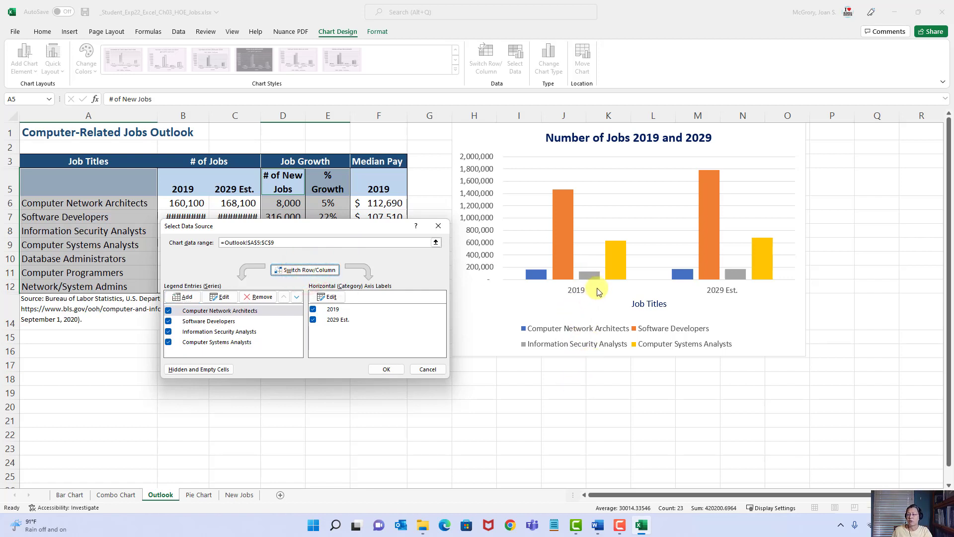
pyautogui.click(314, 271)
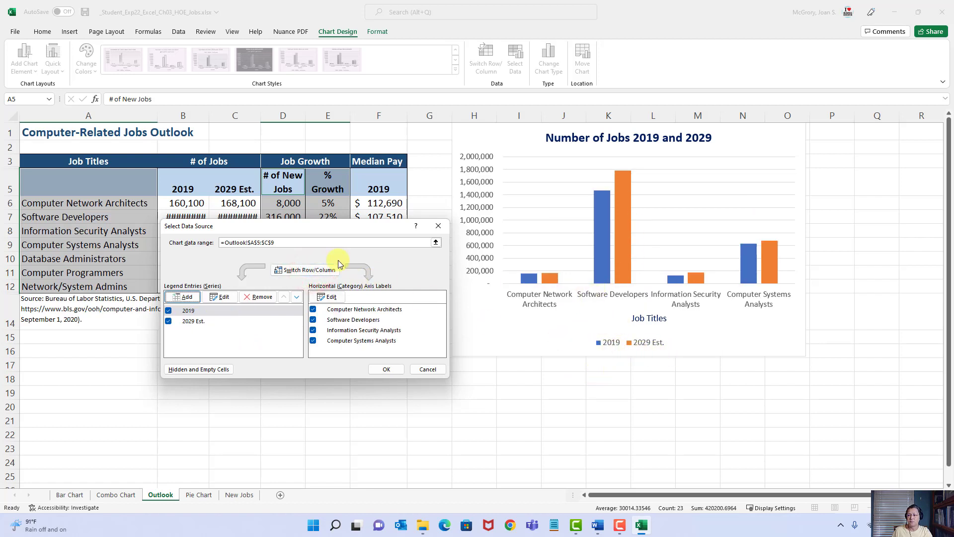
pyautogui.click(304, 274)
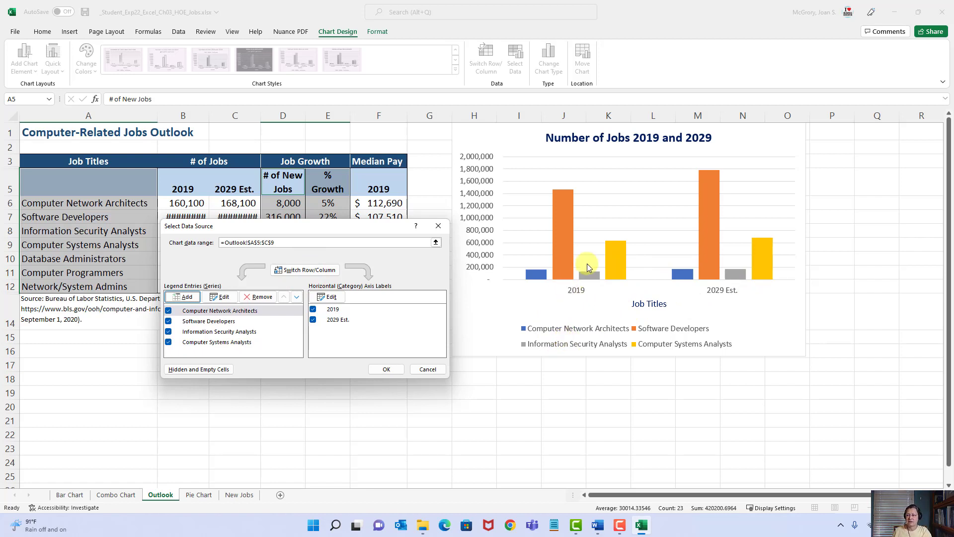
pyautogui.click(386, 370)
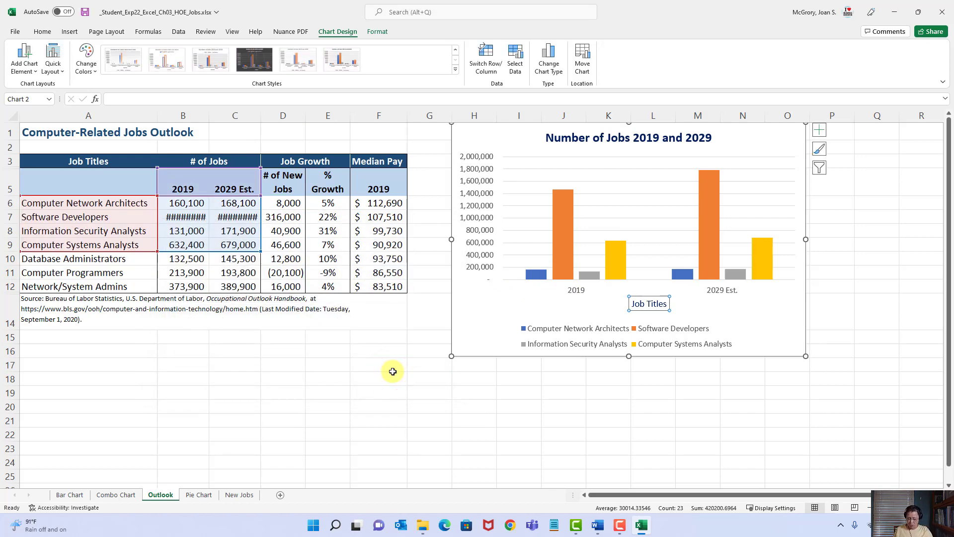
pyautogui.click(86, 15)
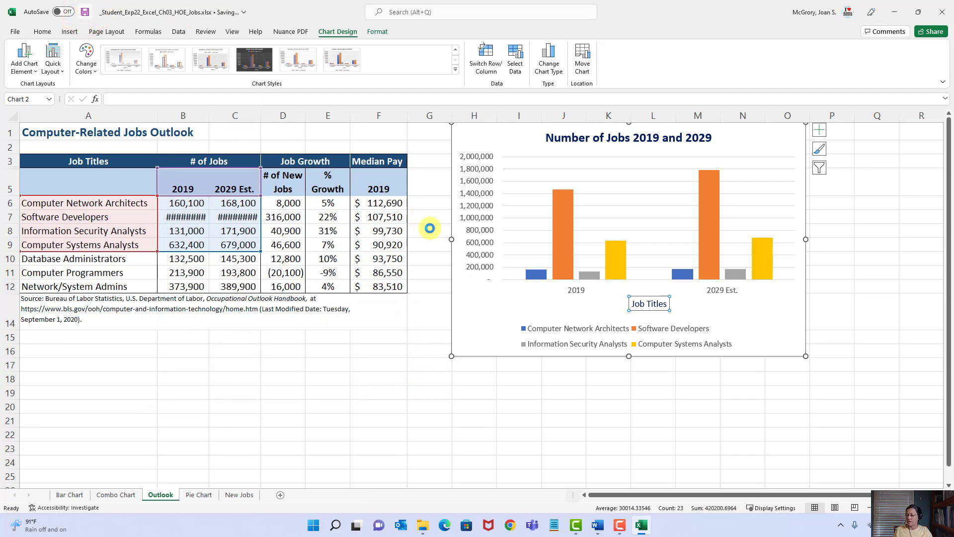
# Switch to the Word instructions to read the new column requirements in step 15, and return to Excel
pyautogui.click(598, 525)
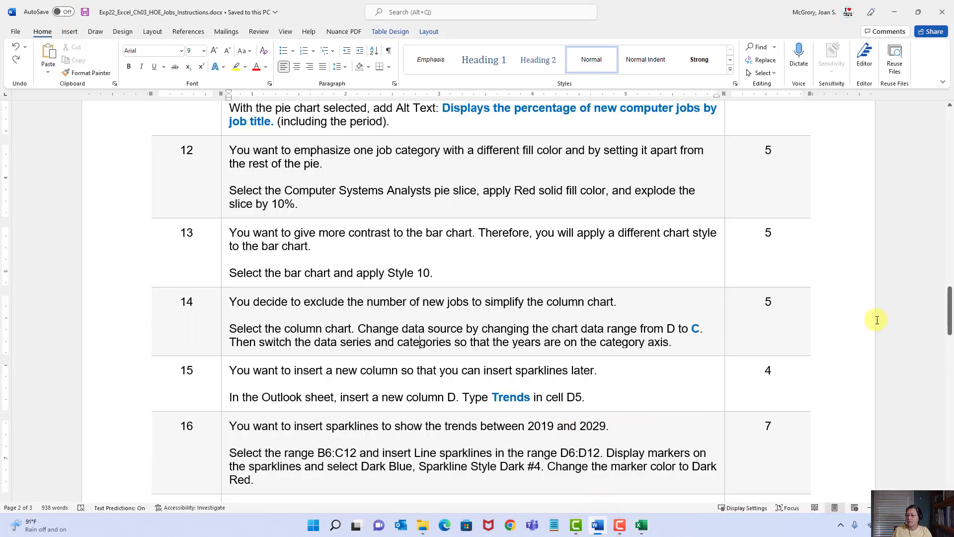
pyautogui.moveTo(948, 311); pyautogui.dragTo(949, 329)
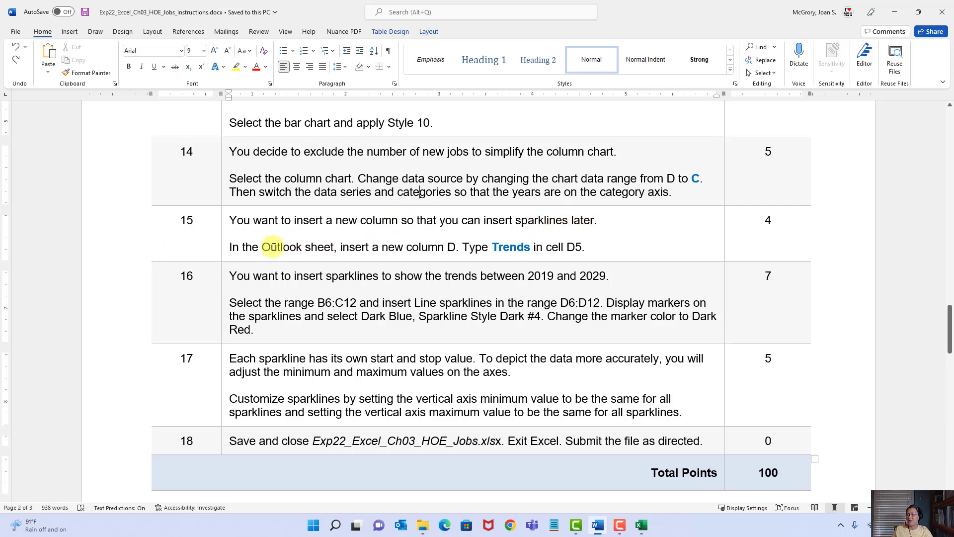
pyautogui.moveTo(259, 254); pyautogui.dragTo(308, 254)
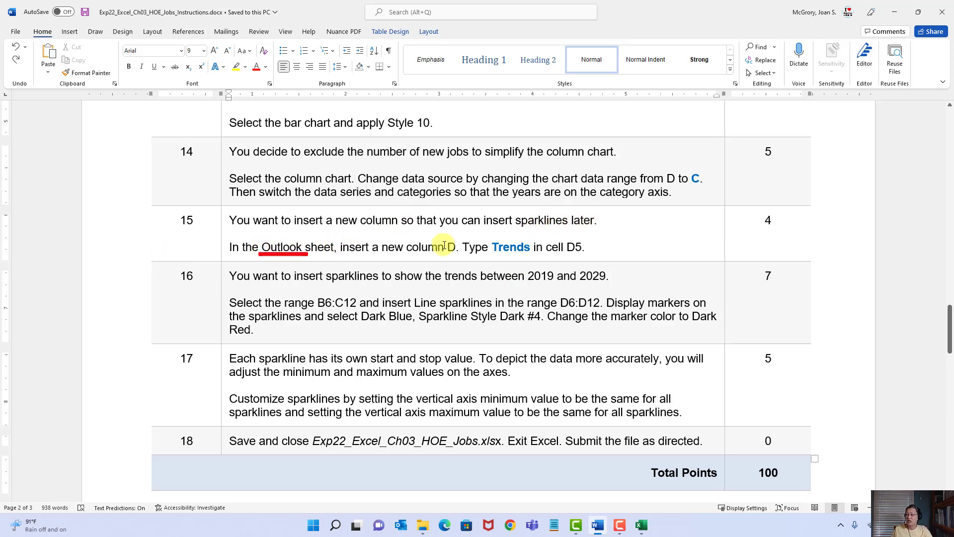
pyautogui.moveTo(383, 255); pyautogui.dragTo(450, 254)
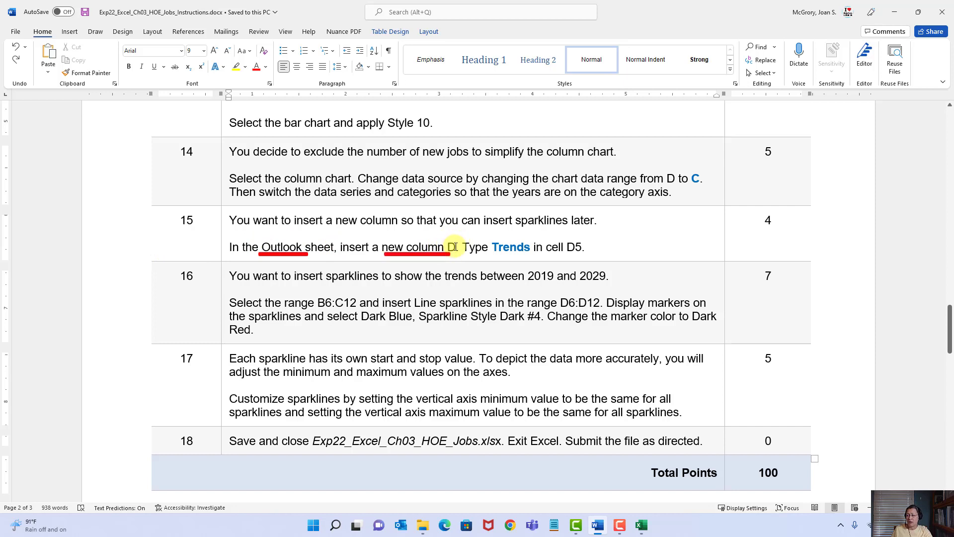
pyautogui.click(494, 247)
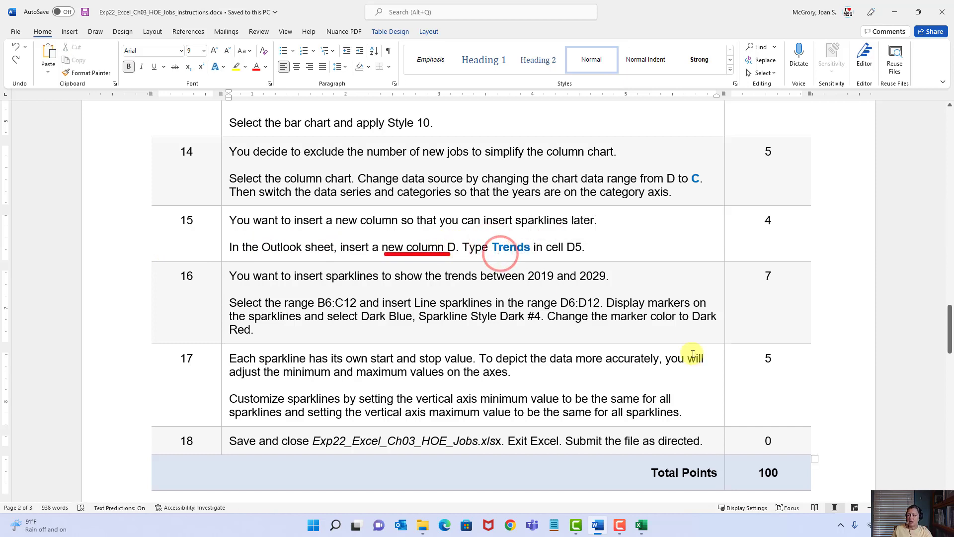
pyautogui.click(641, 527)
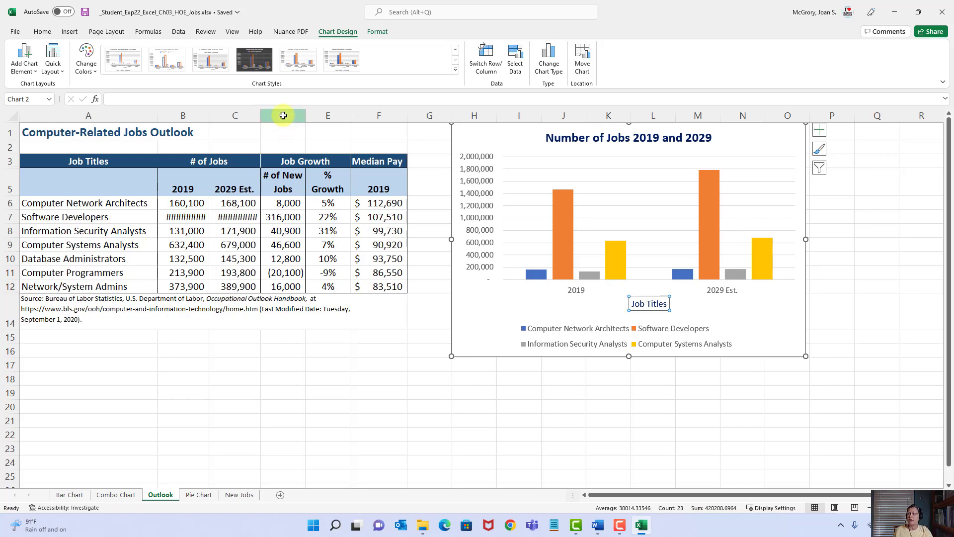
# Insert a new column D in the Outlook sheet, enter Trends in cell D5, and save the workbook
pyautogui.rightClick(283, 116)
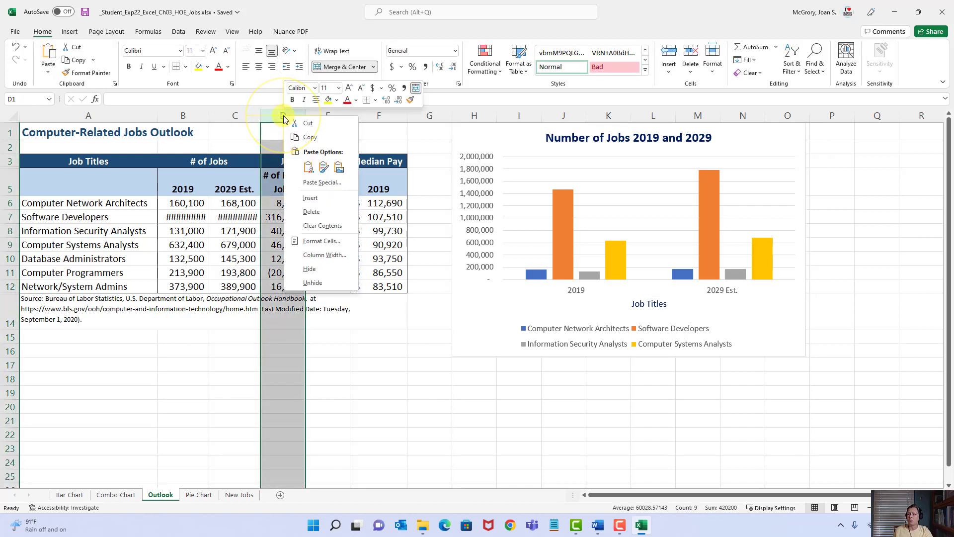
pyautogui.click(313, 199)
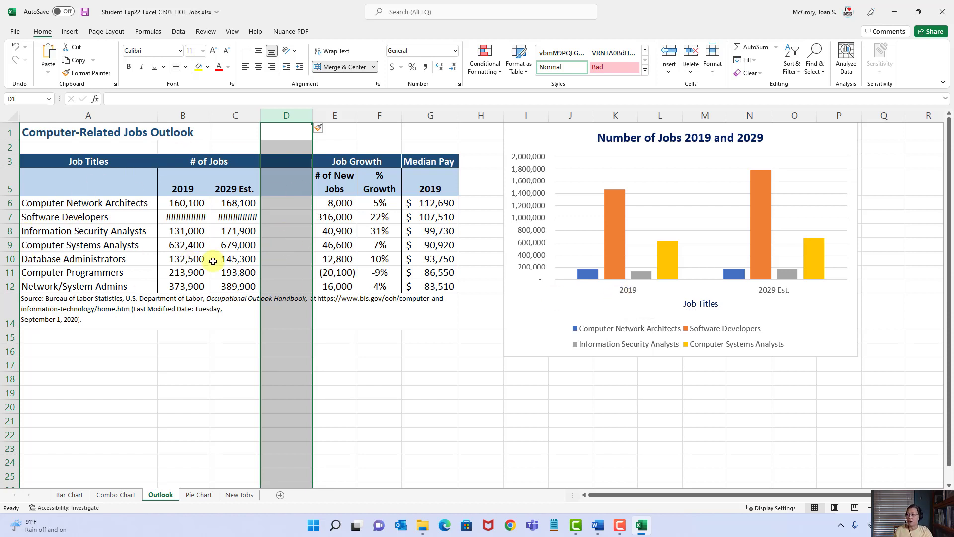
pyautogui.click(279, 185)
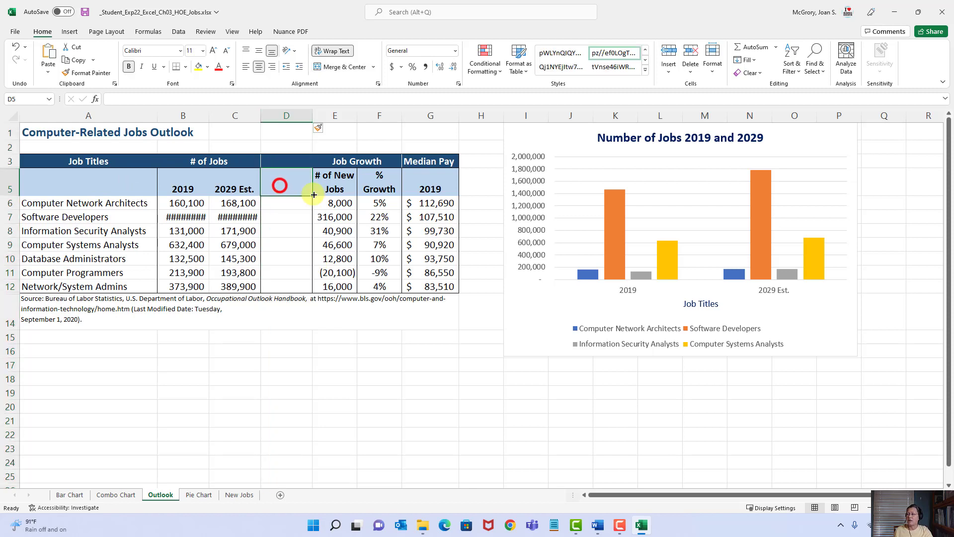
pyautogui.write('Trends')
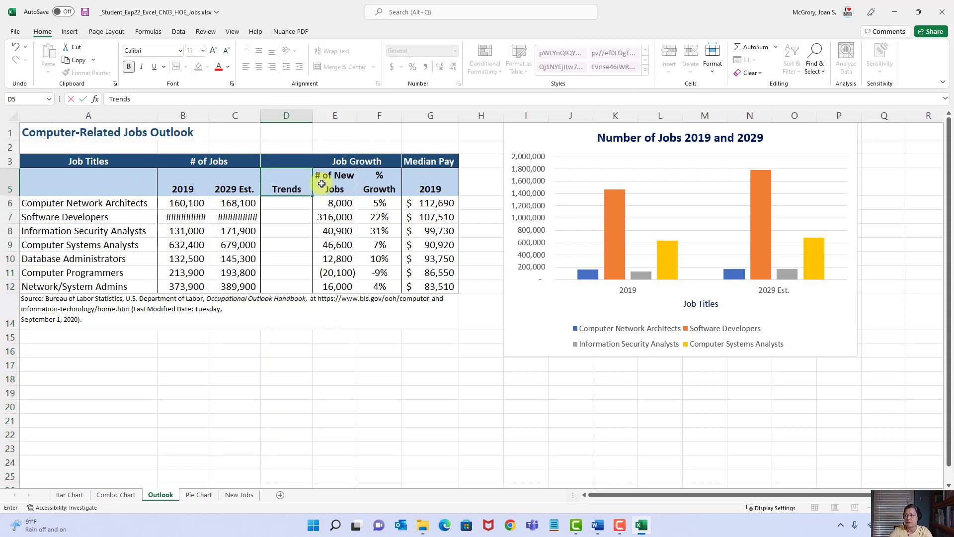
pyautogui.press('Return')
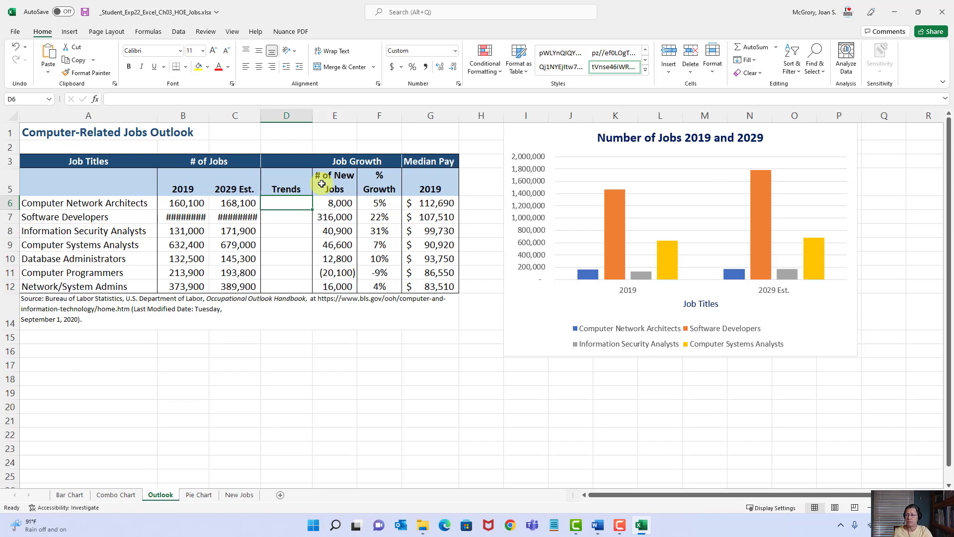
pyautogui.click(86, 12)
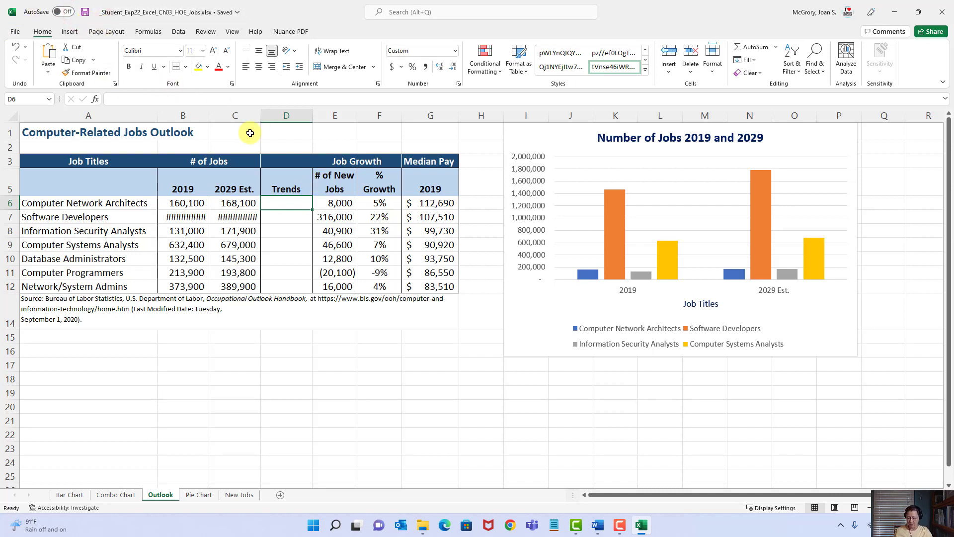
# Switch to the Word instructions to read the sparkline ranges and formatting in step 16, and return to Excel
pyautogui.click(599, 528)
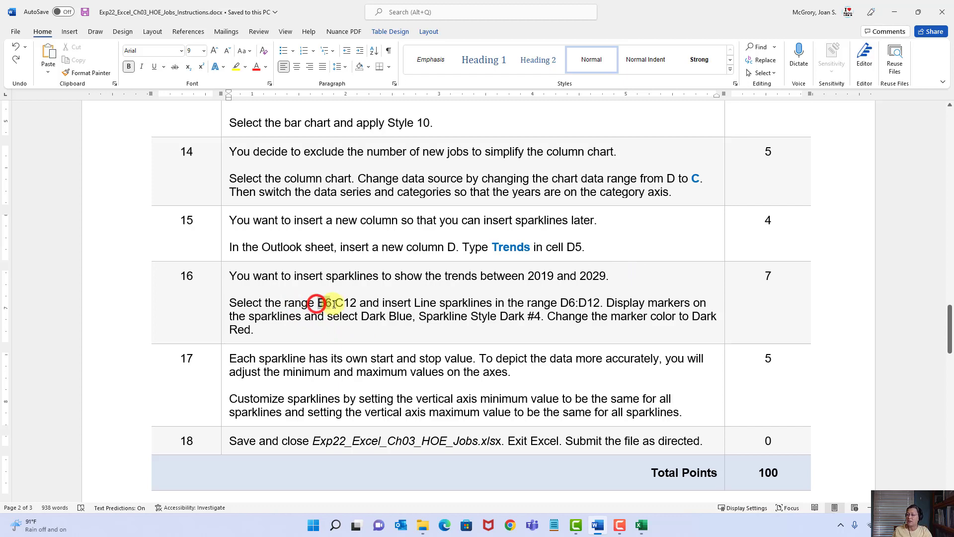
pyautogui.moveTo(317, 304); pyautogui.dragTo(357, 303)
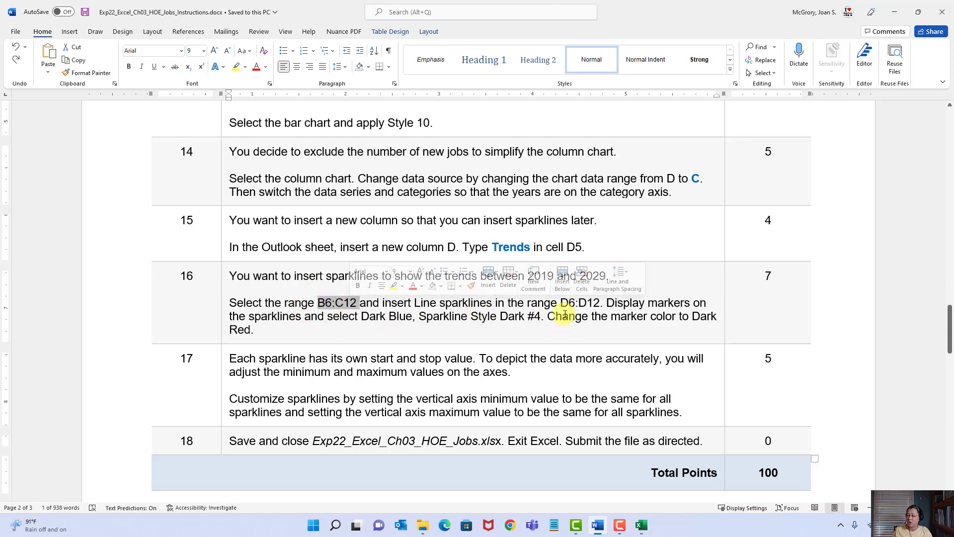
pyautogui.moveTo(561, 303); pyautogui.dragTo(594, 301)
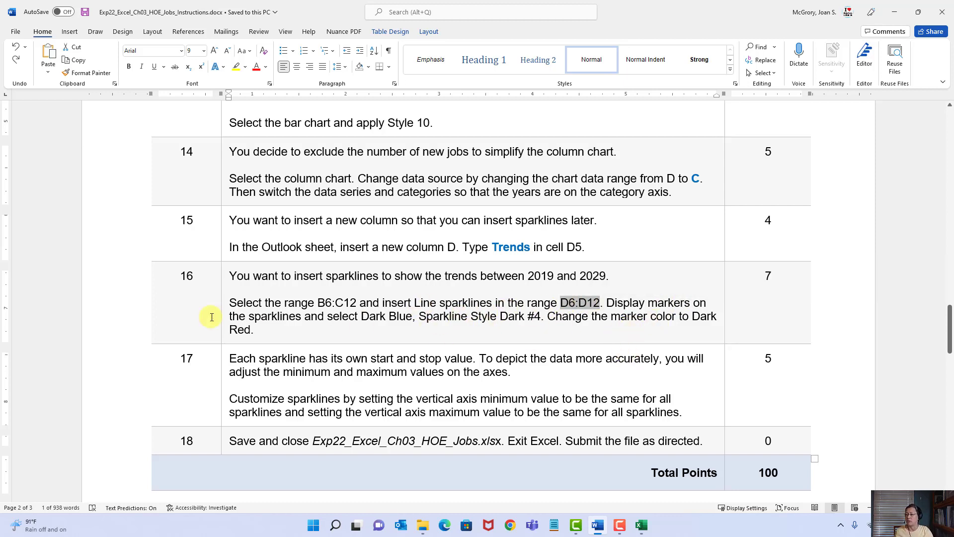
pyautogui.moveTo(232, 301); pyautogui.dragTo(355, 322)
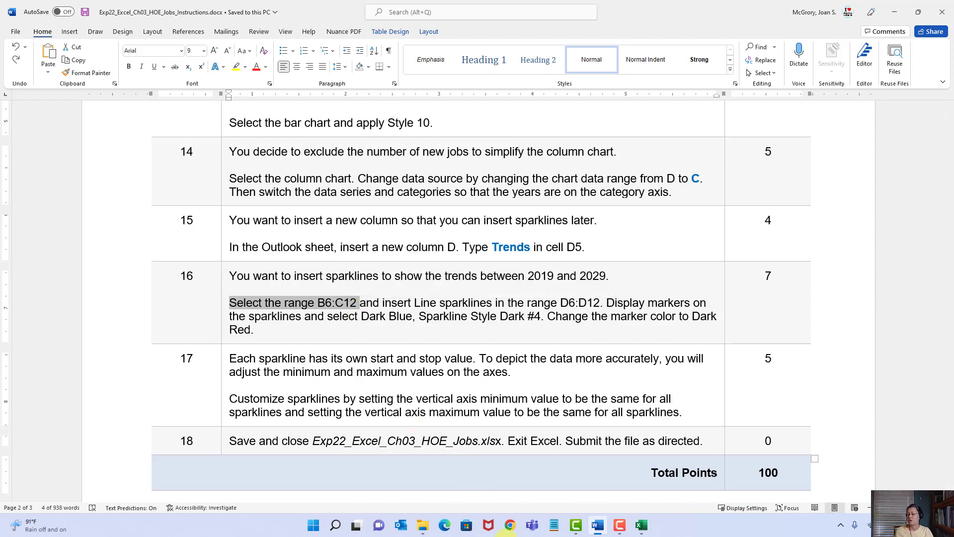
pyautogui.click(644, 526)
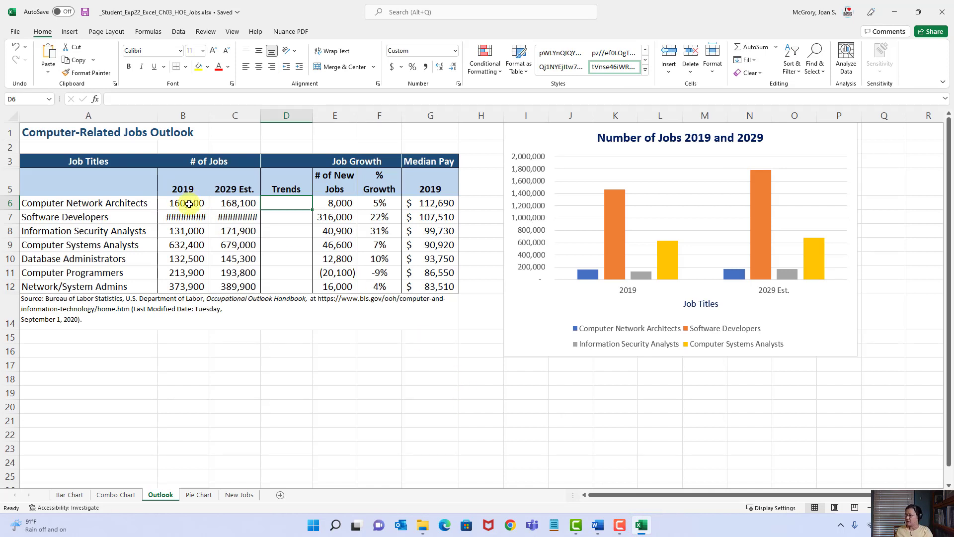
# Insert Line sparklines in D6:D12 of the Outlook sheet, using B6:C12 as the data range
pyautogui.moveTo(189, 203); pyautogui.dragTo(238, 284)
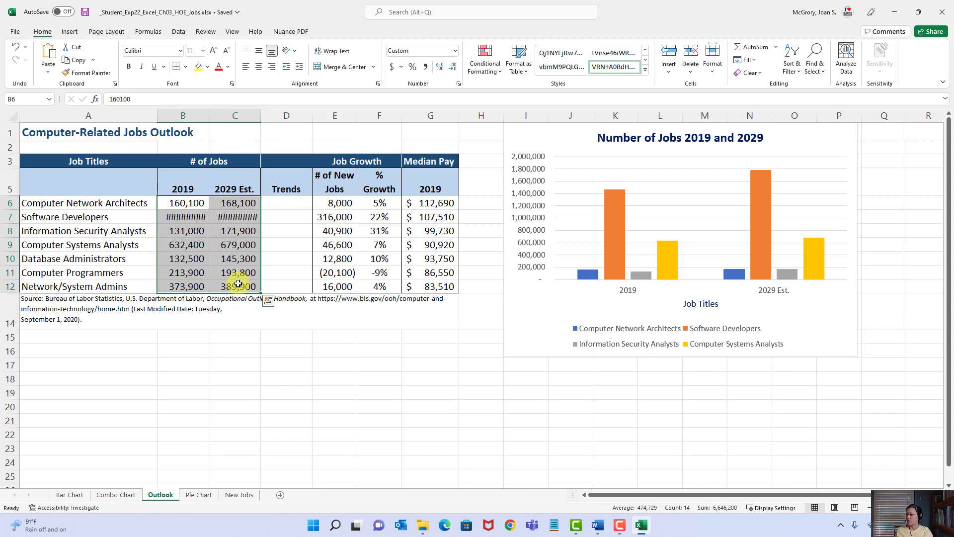
pyautogui.click(73, 35)
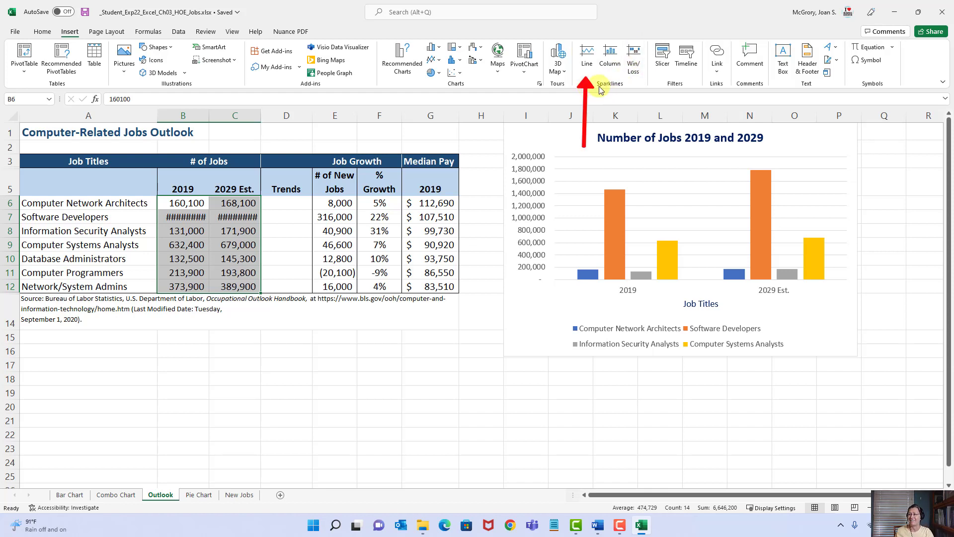
pyautogui.click(588, 59)
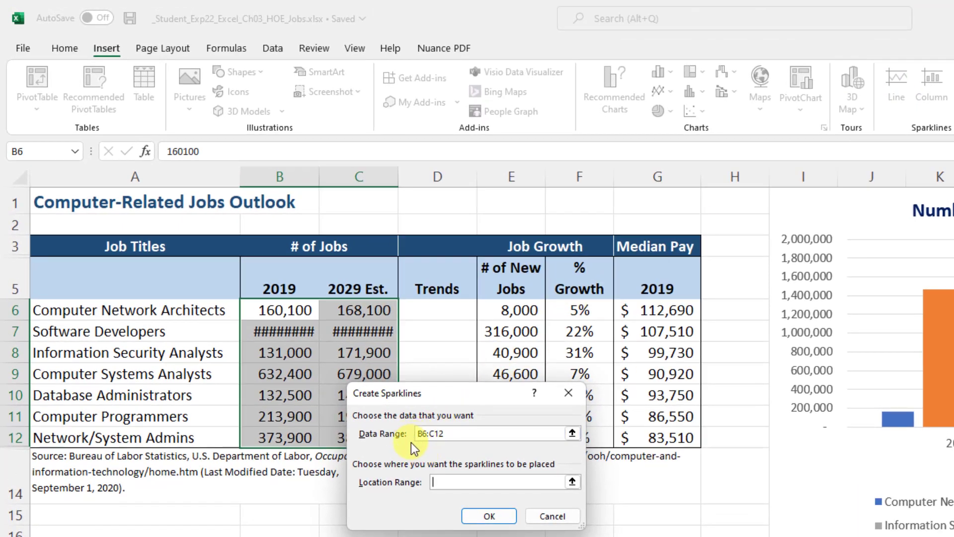
pyautogui.moveTo(441, 398); pyautogui.dragTo(468, 438)
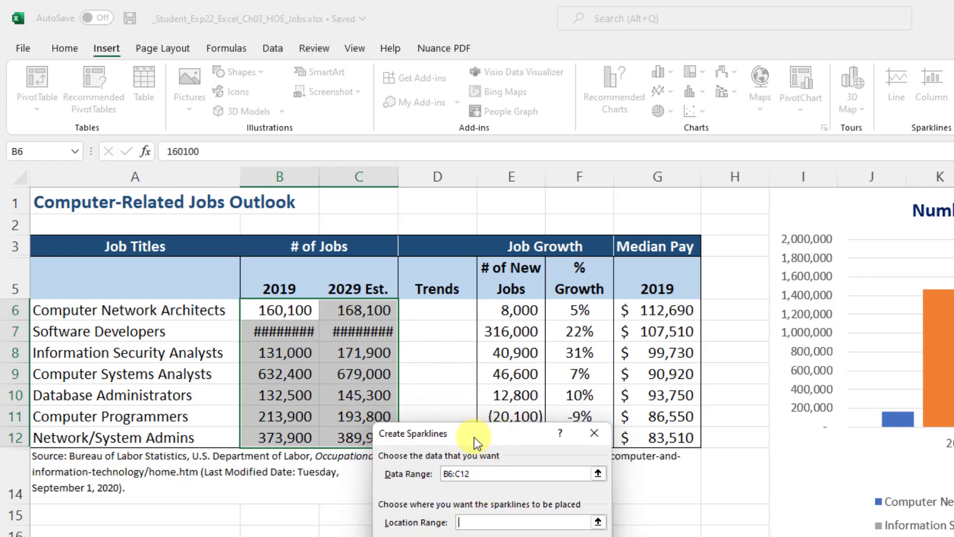
pyautogui.moveTo(474, 437); pyautogui.dragTo(629, 279)
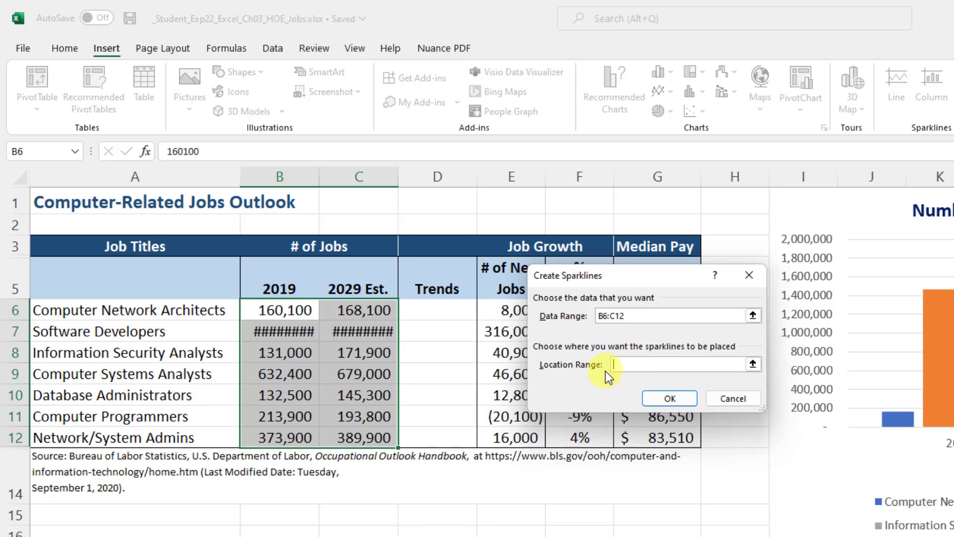
pyautogui.moveTo(435, 309); pyautogui.dragTo(437, 440)
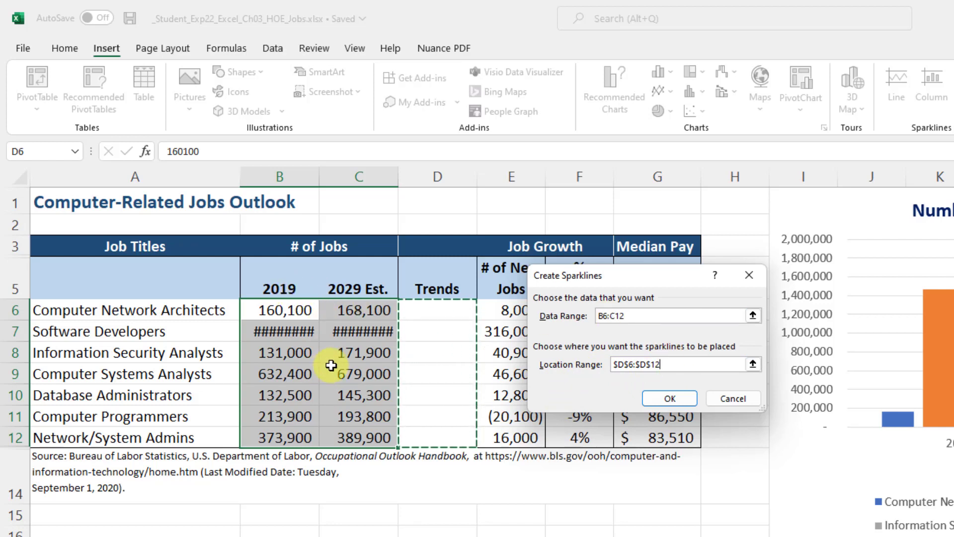
pyautogui.click(679, 400)
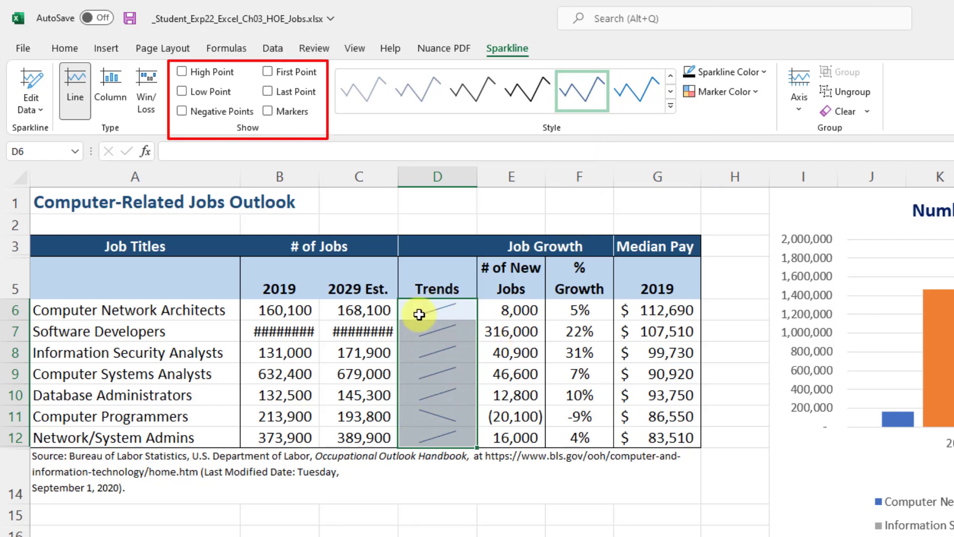
# Format the sparklines with markers, Dark Blue, Sparkline Style Dark #4 and Dark Red marker color, and save the workbook
pyautogui.click(268, 112)
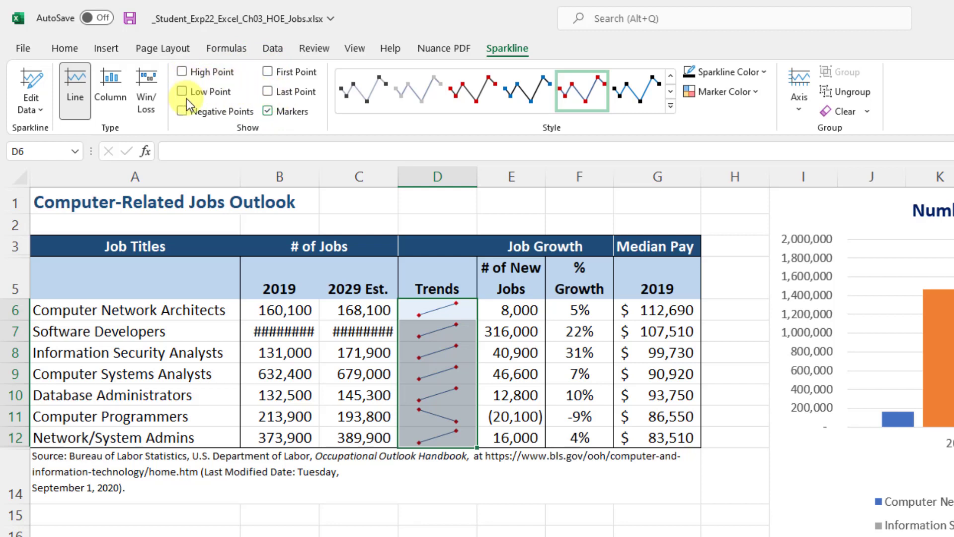
pyautogui.click(529, 93)
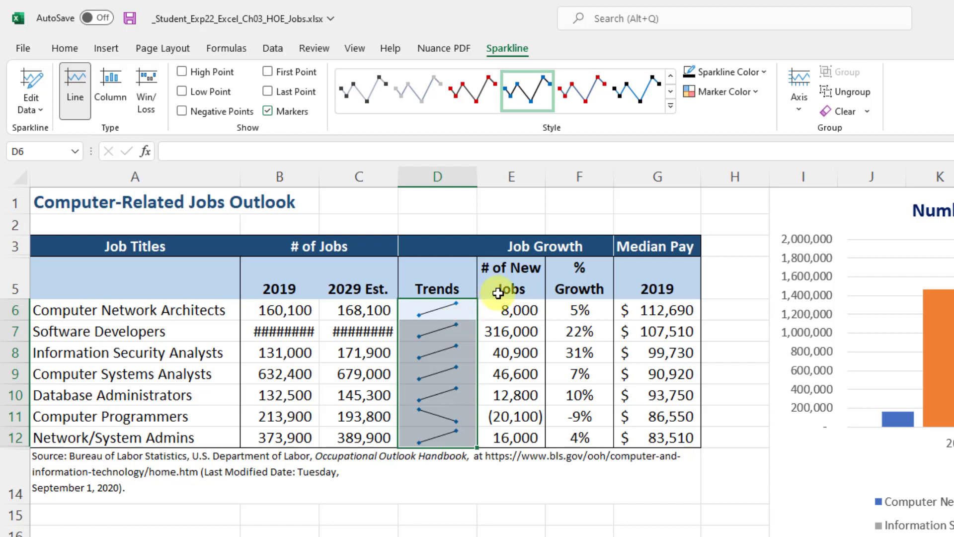
pyautogui.click(752, 94)
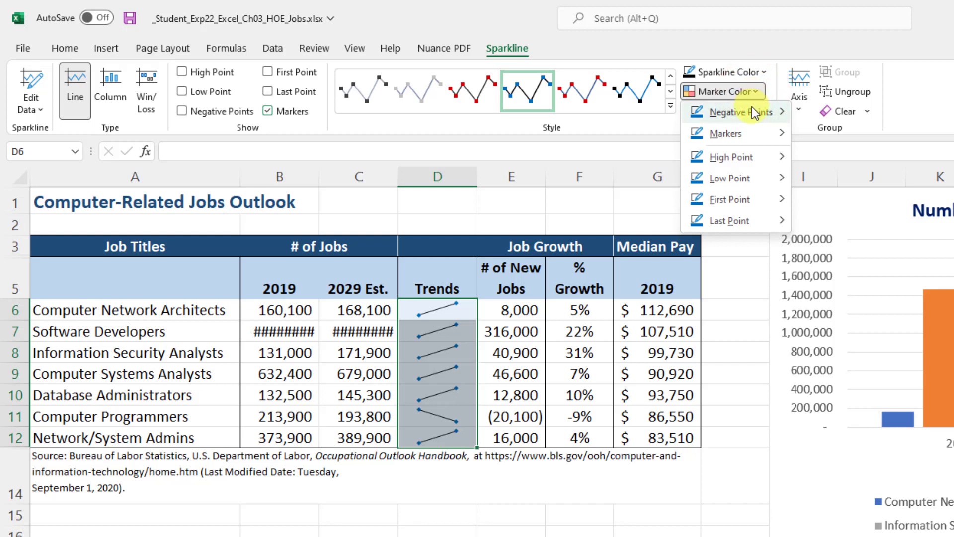
pyautogui.moveTo(750, 132)
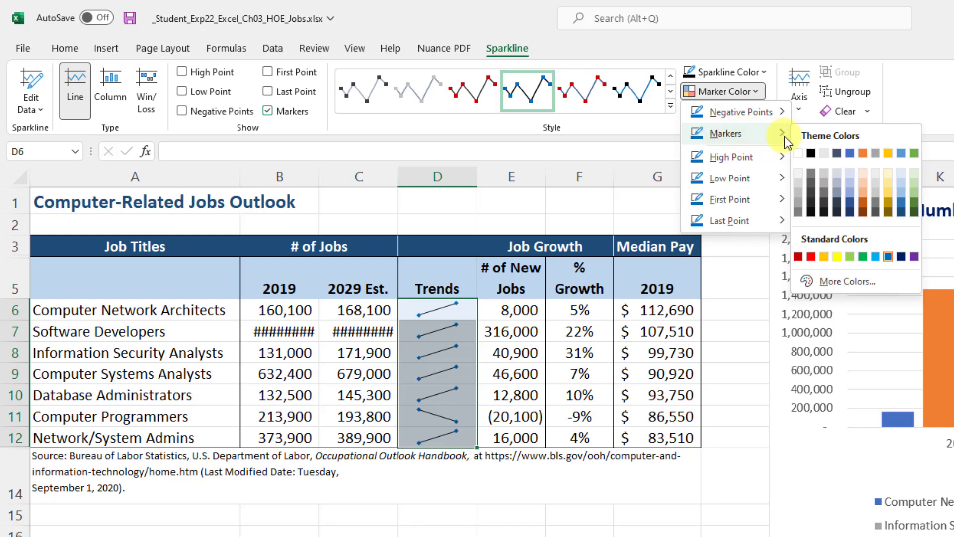
pyautogui.click(798, 255)
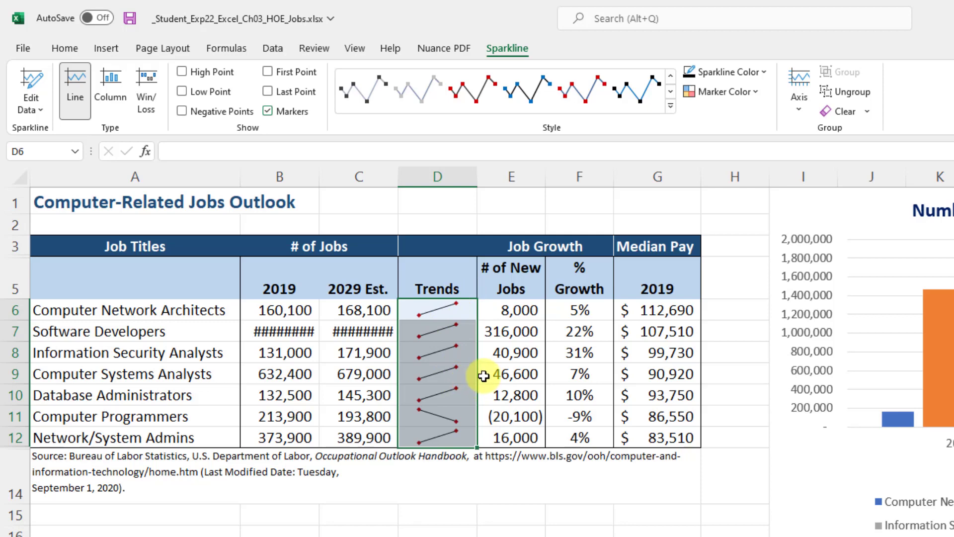
pyautogui.click(129, 18)
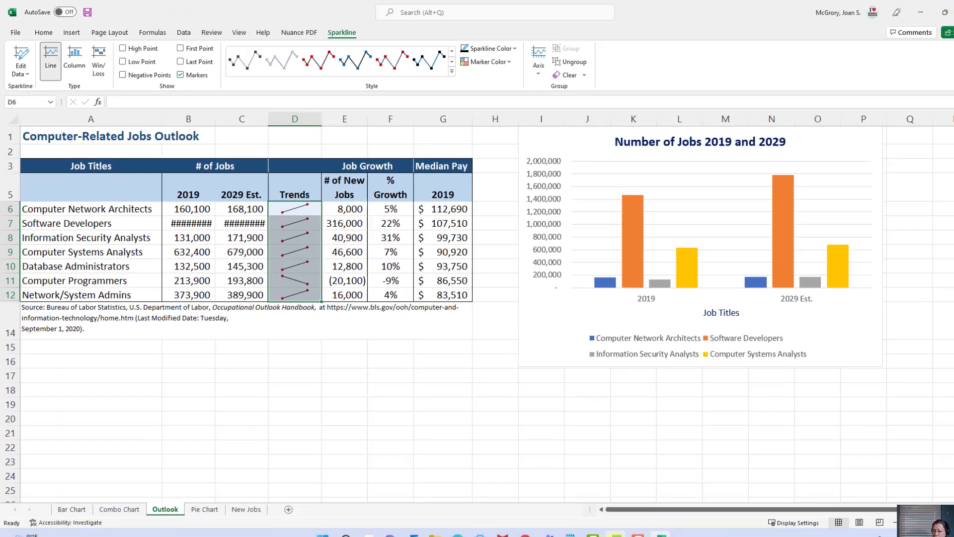
# Switch to the Word instructions to read the sparkline vertical axis requirements in step 17, and return to Excel
pyautogui.click(597, 527)
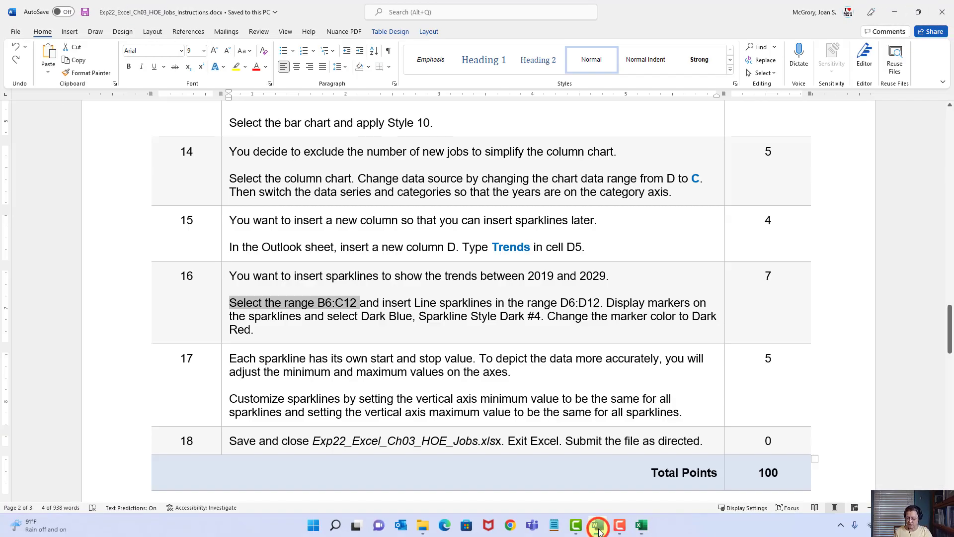
pyautogui.click(365, 358)
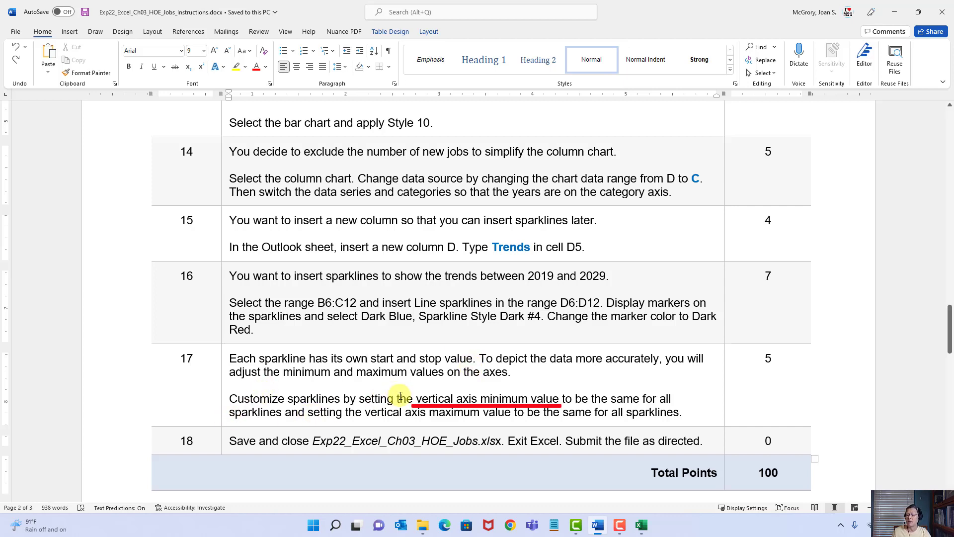
pyautogui.moveTo(416, 398); pyautogui.dragTo(512, 397)
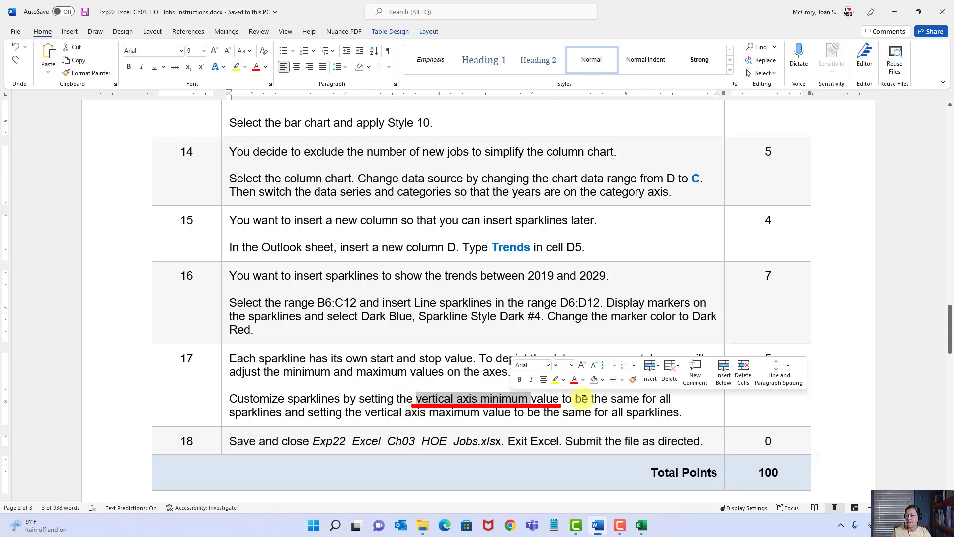
pyautogui.moveTo(610, 400); pyautogui.dragTo(651, 402)
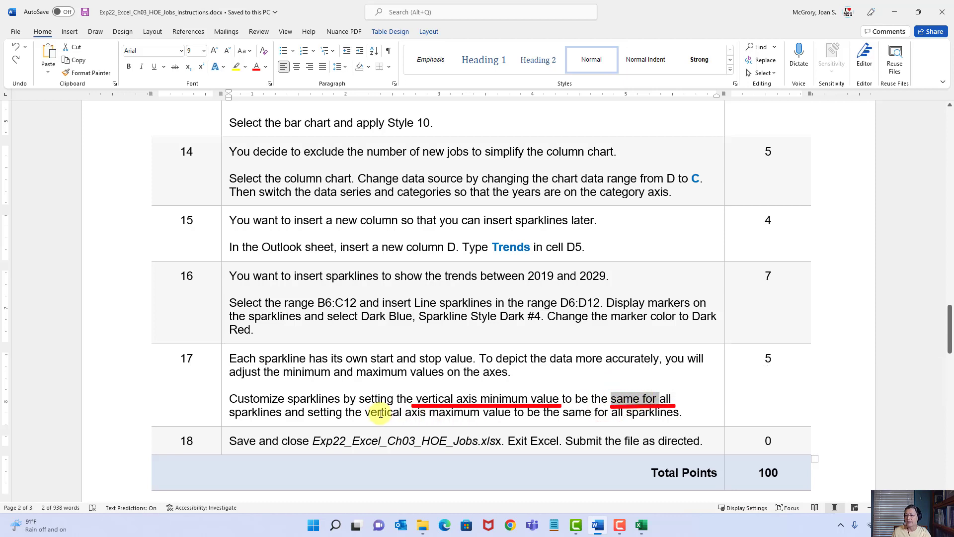
pyautogui.moveTo(366, 413); pyautogui.dragTo(457, 415)
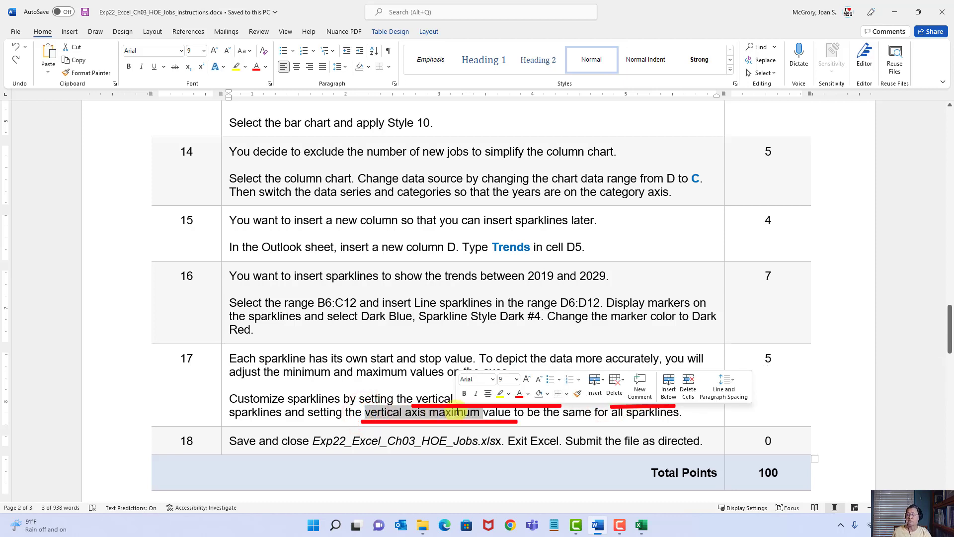
pyautogui.click(616, 414)
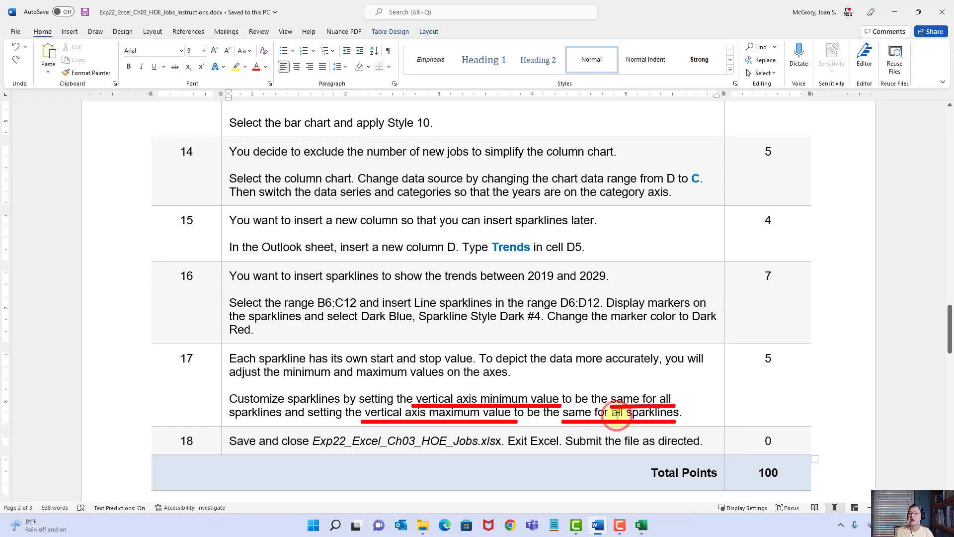
pyautogui.click(641, 528)
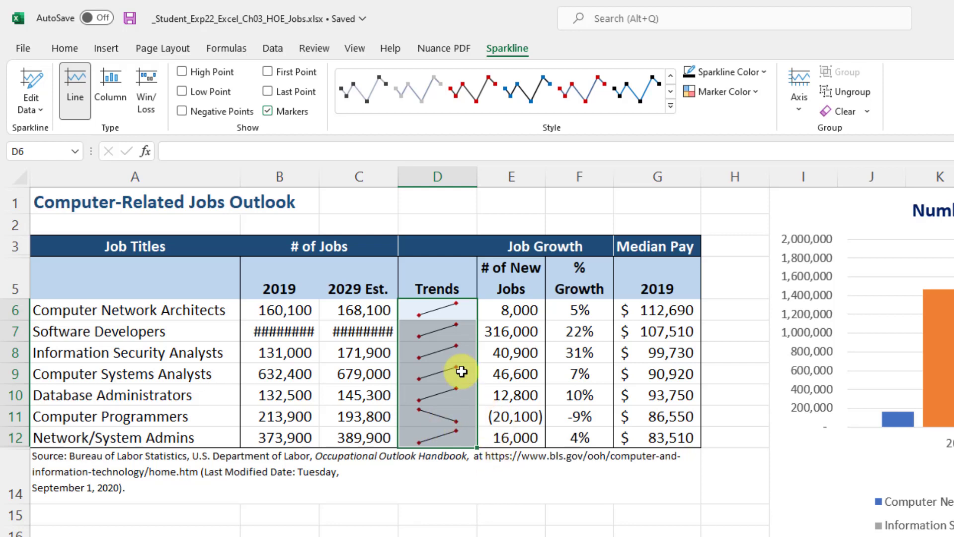
# Set the sparklines' vertical axis minimum and maximum values to Same for All Sparklines
pyautogui.click(797, 107)
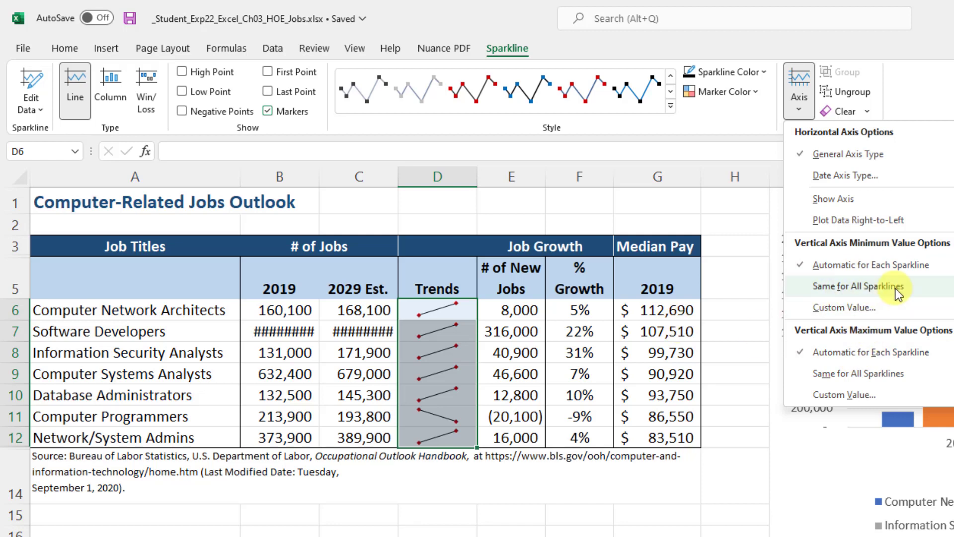
pyautogui.click(871, 288)
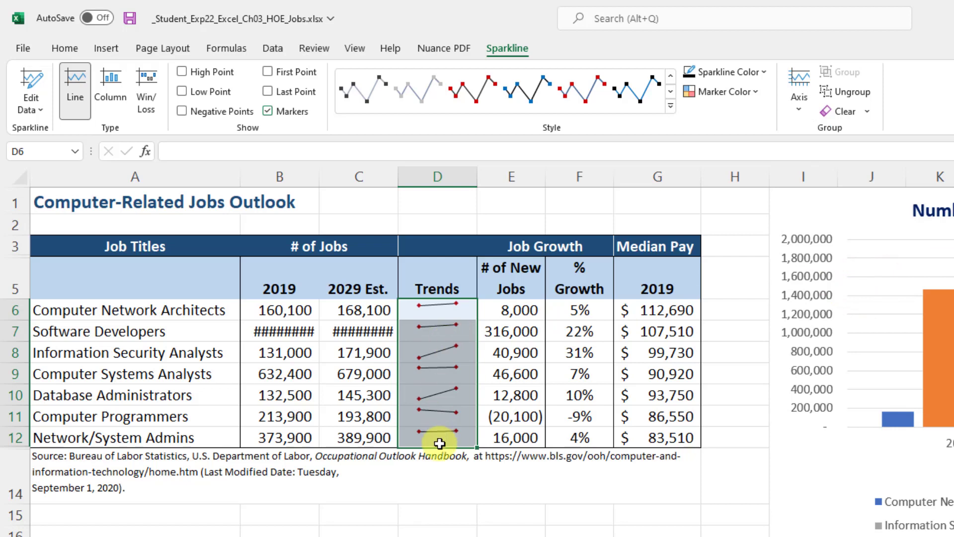
pyautogui.click(802, 112)
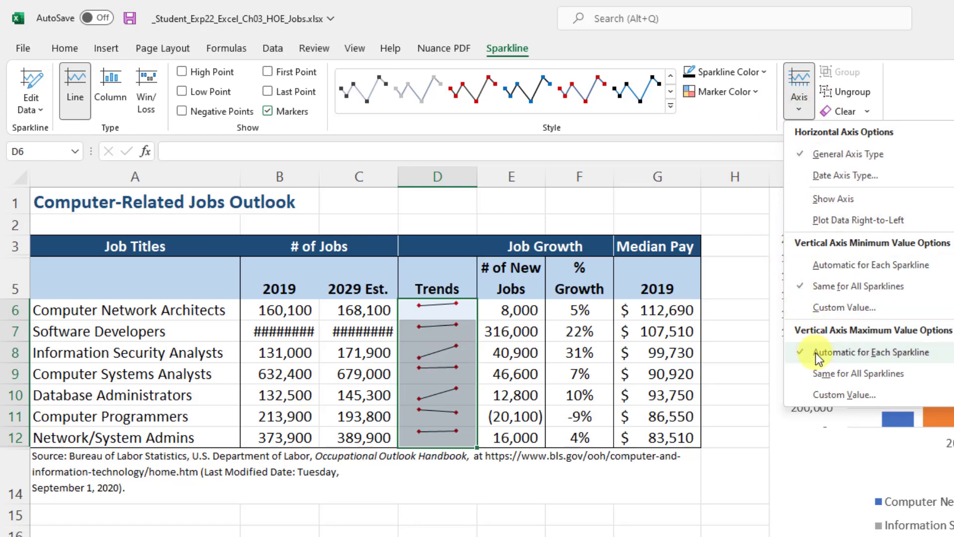
pyautogui.click(839, 383)
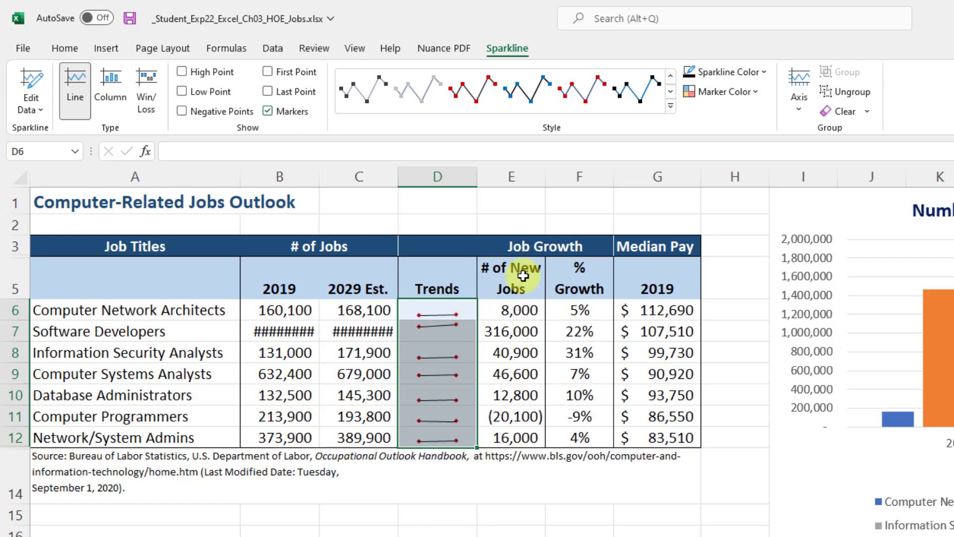
# Compare the sparklines with the 2019 and 2029 job counts, new jobs and growth percentages for Software Developers and Information Security Analysts
pyautogui.click(588, 308)
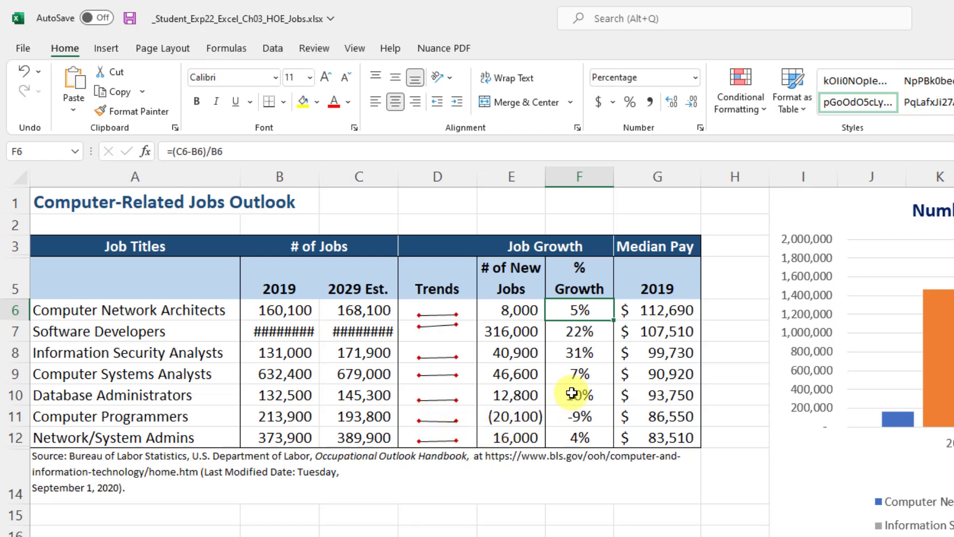
pyautogui.click(594, 331)
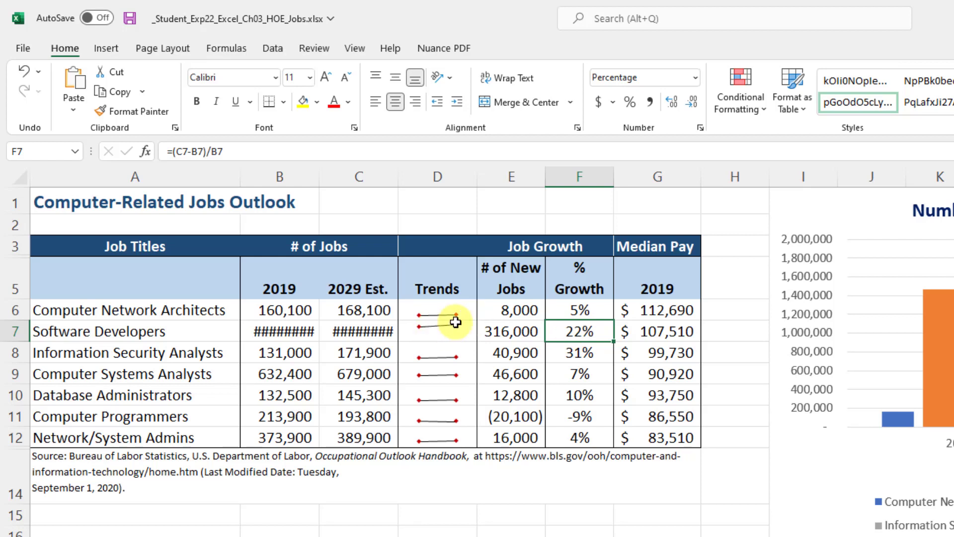
pyautogui.click(283, 330)
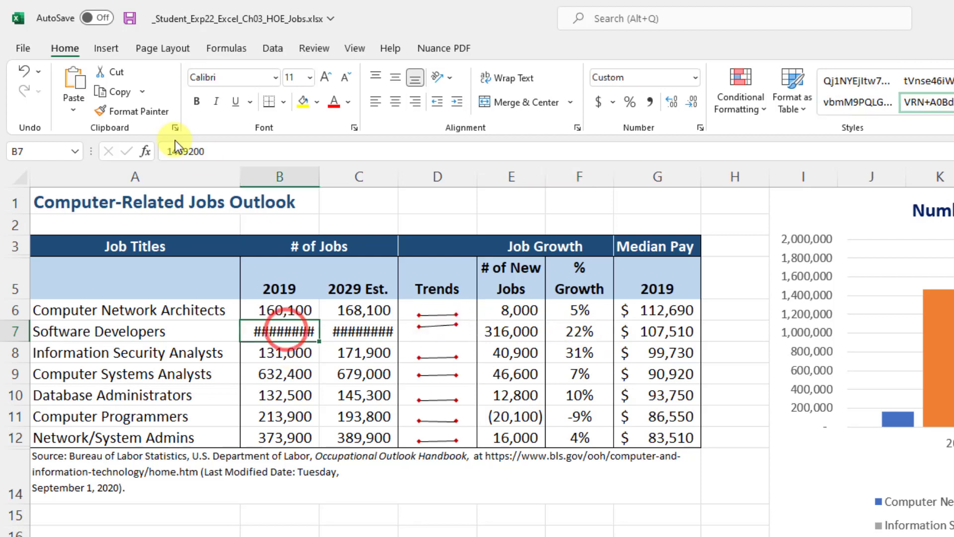
pyautogui.click(579, 352)
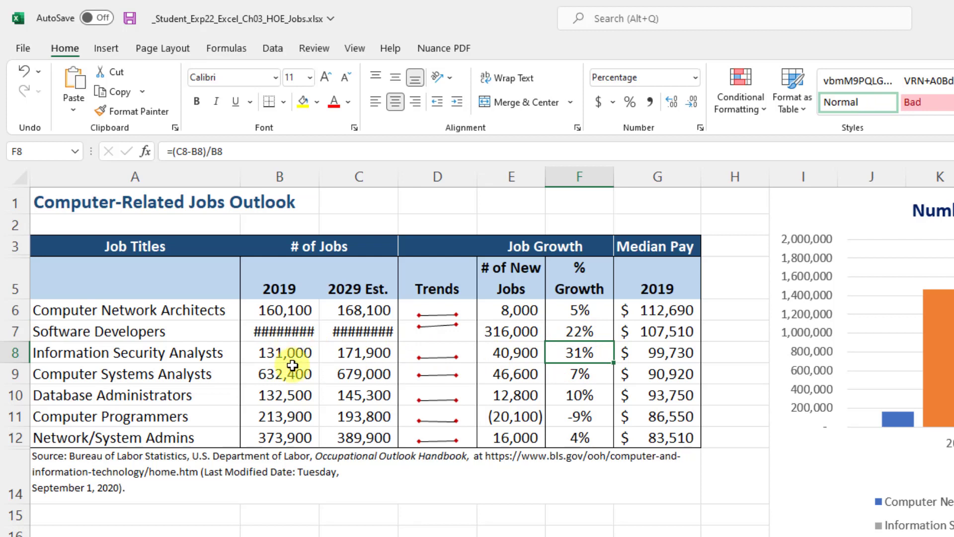
pyautogui.click(379, 355)
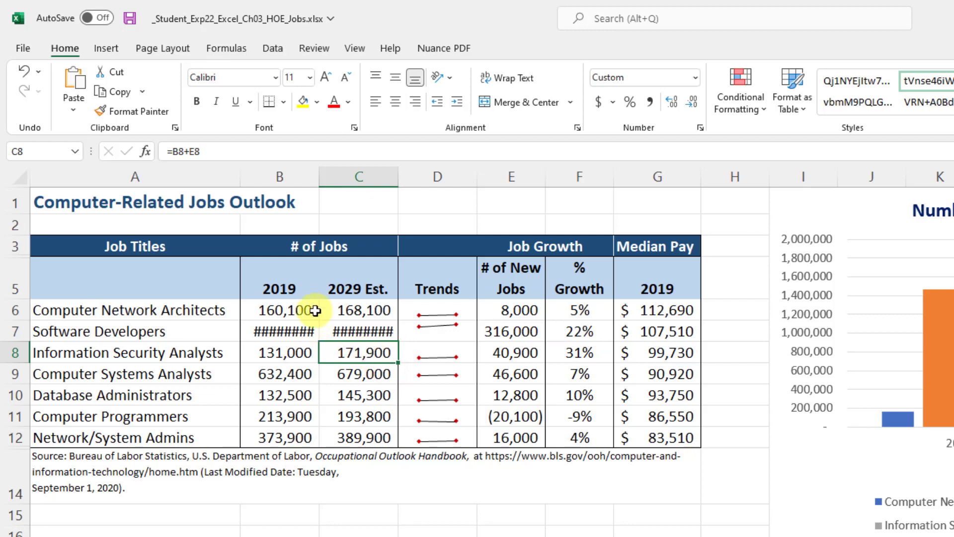
pyautogui.click(297, 330)
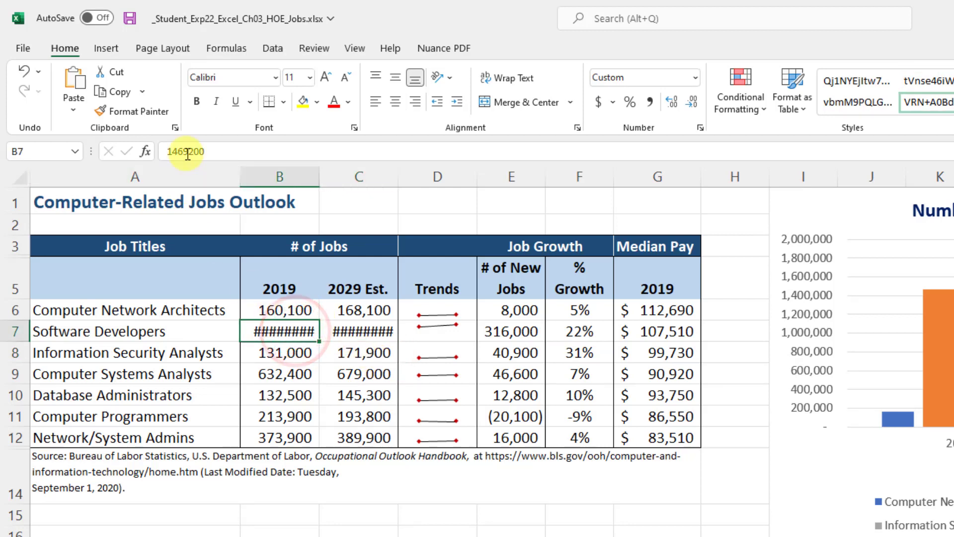
pyautogui.click(356, 331)
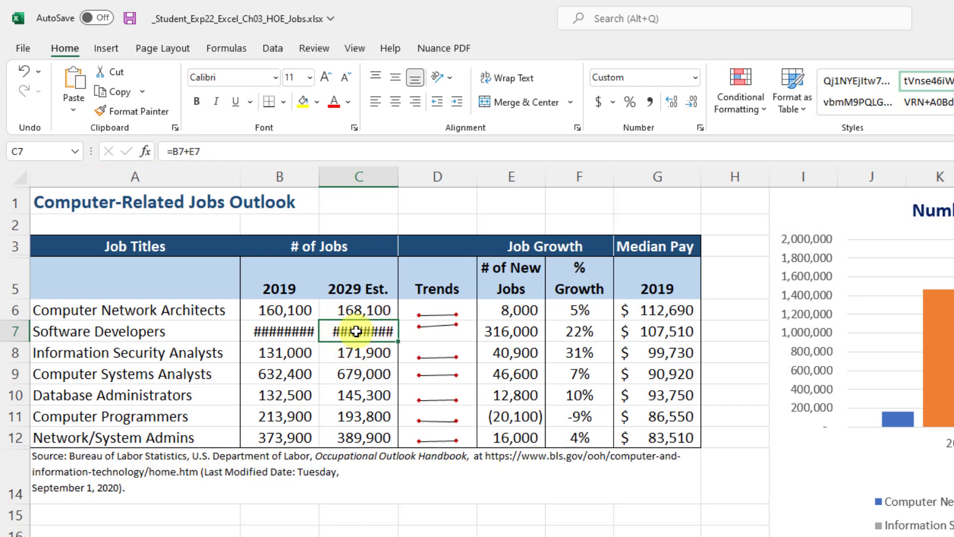
pyautogui.click(184, 151)
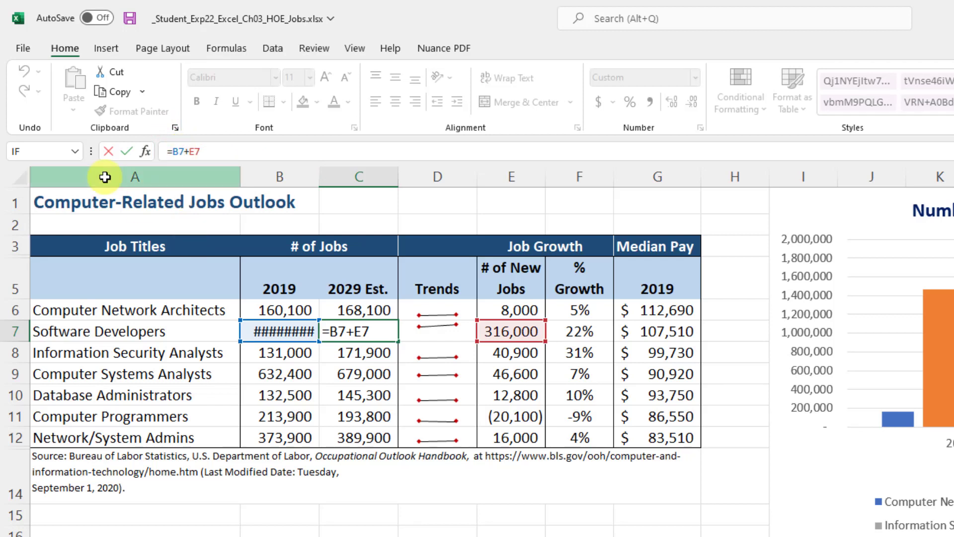
pyautogui.click(110, 151)
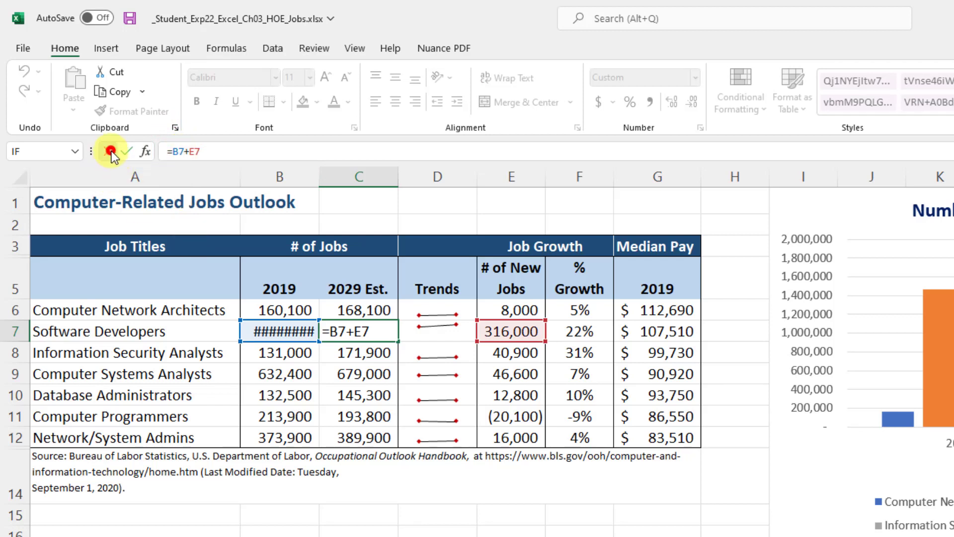
pyautogui.click(432, 353)
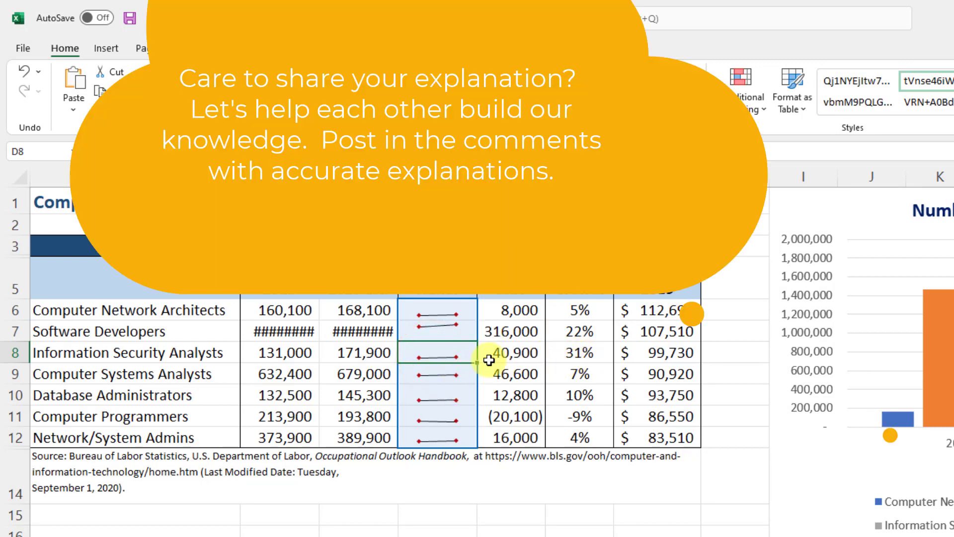
pyautogui.click(520, 357)
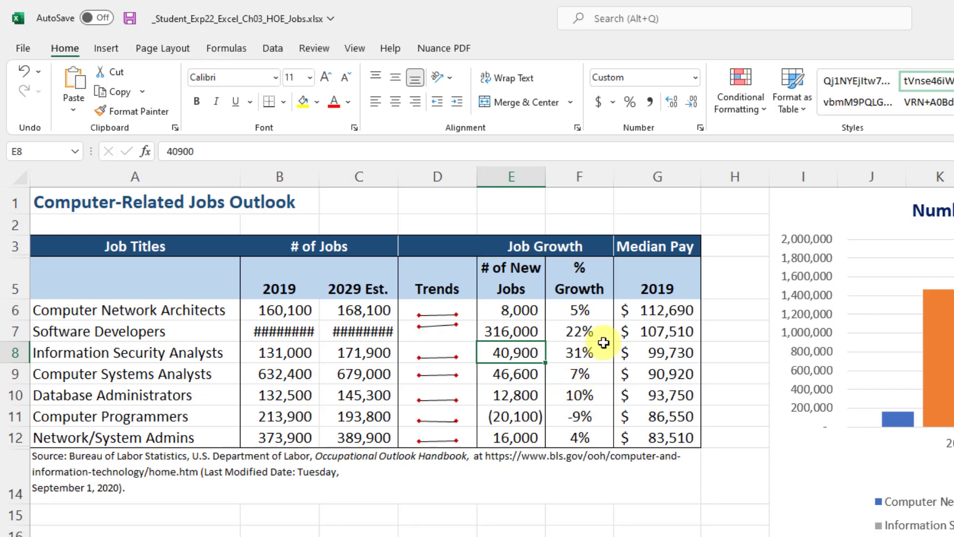
# Save the jobs workbook and close both the Word instructions and the Excel workbook
pyautogui.click(129, 19)
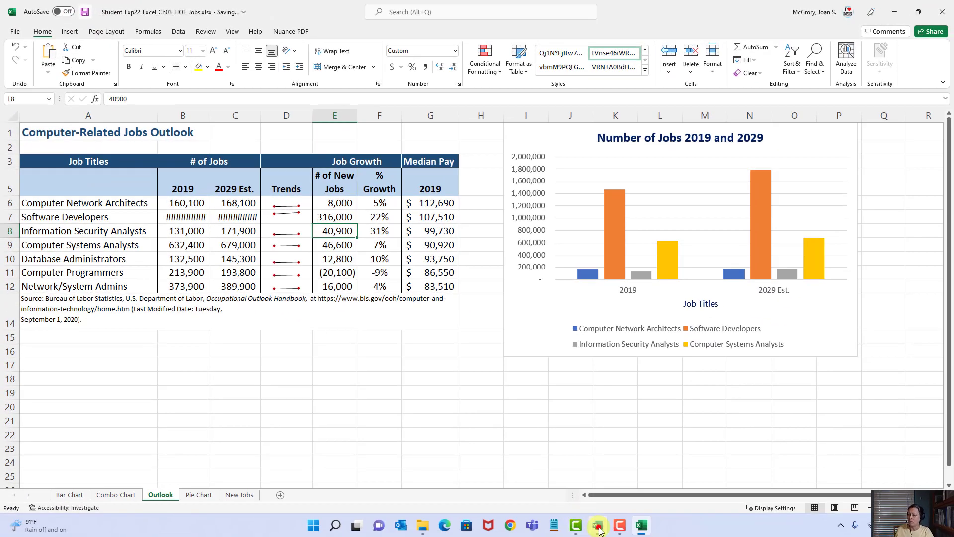
pyautogui.click(596, 527)
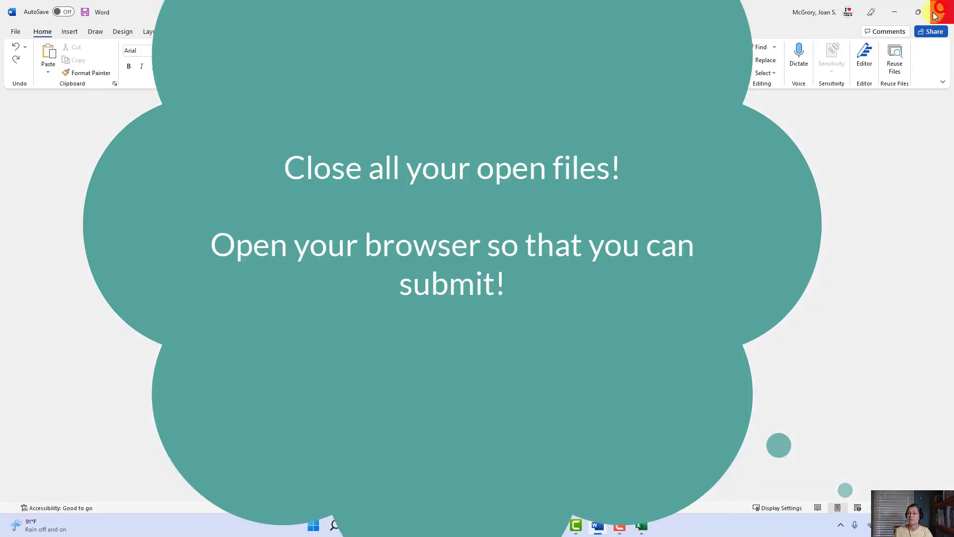
pyautogui.click(941, 12)
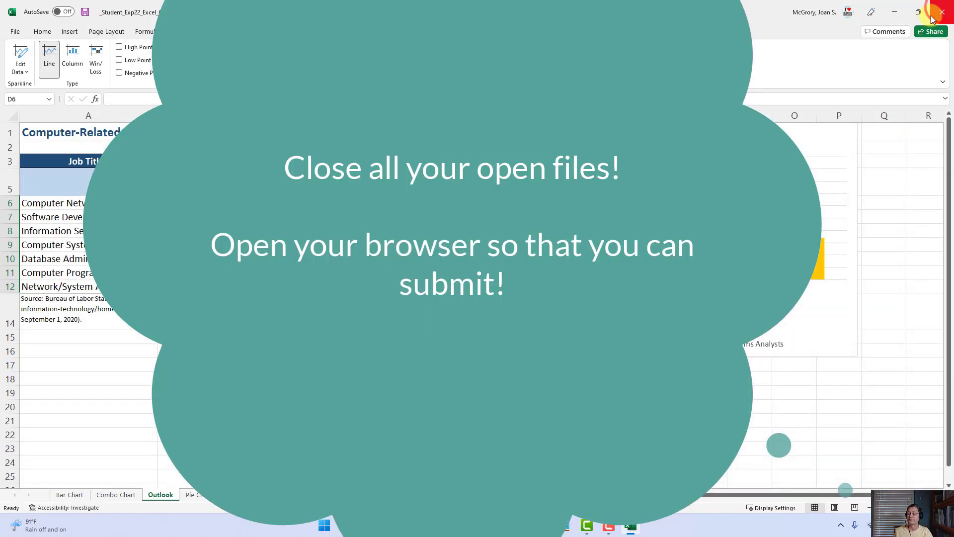
pyautogui.click(85, 11)
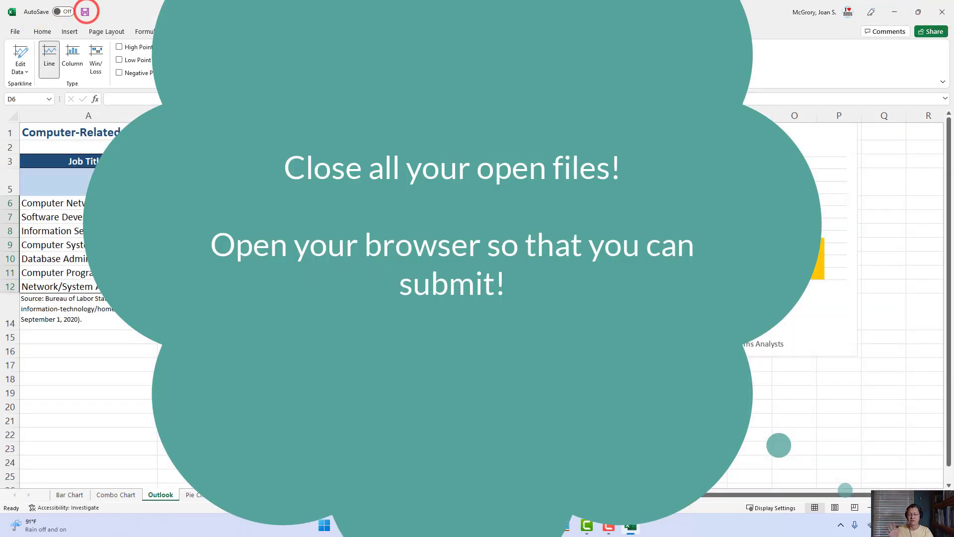
pyautogui.click(941, 12)
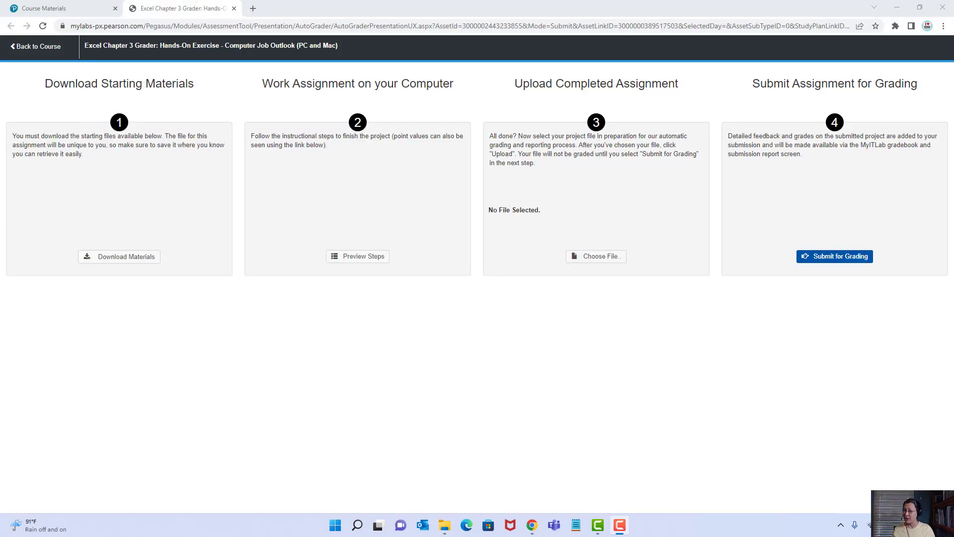
# In the browser, upload _Student_Exp22_Excel_Ch03_HOE_Jobs.xlsx from the Desktop's Excel-3 folder and submit it for grading, closing the assignment
pyautogui.click(602, 257)
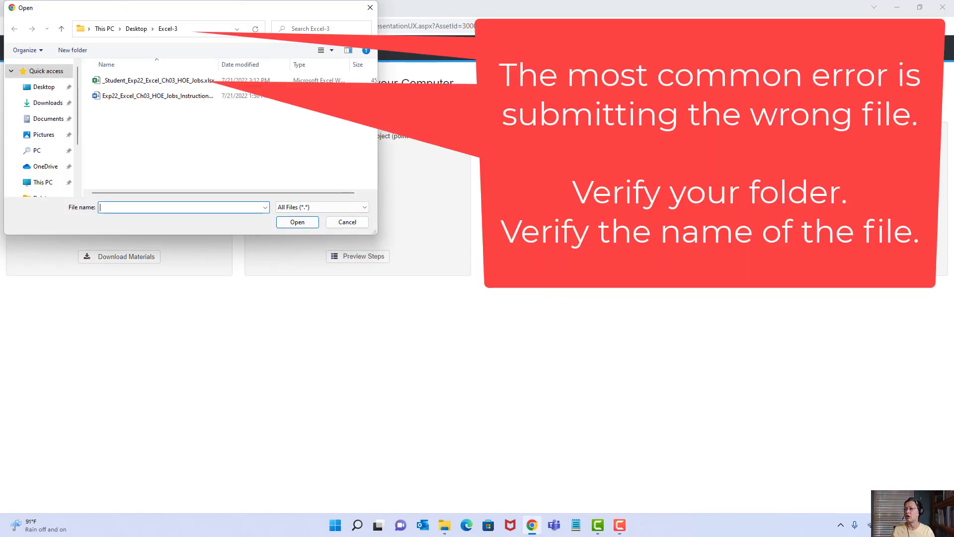
pyautogui.click(132, 30)
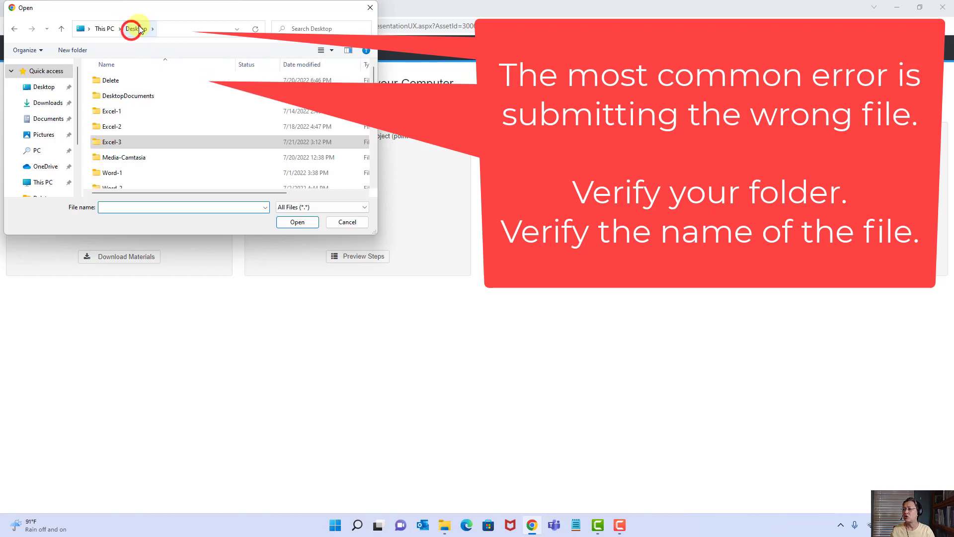
pyautogui.click(116, 144)
pyautogui.click(117, 143)
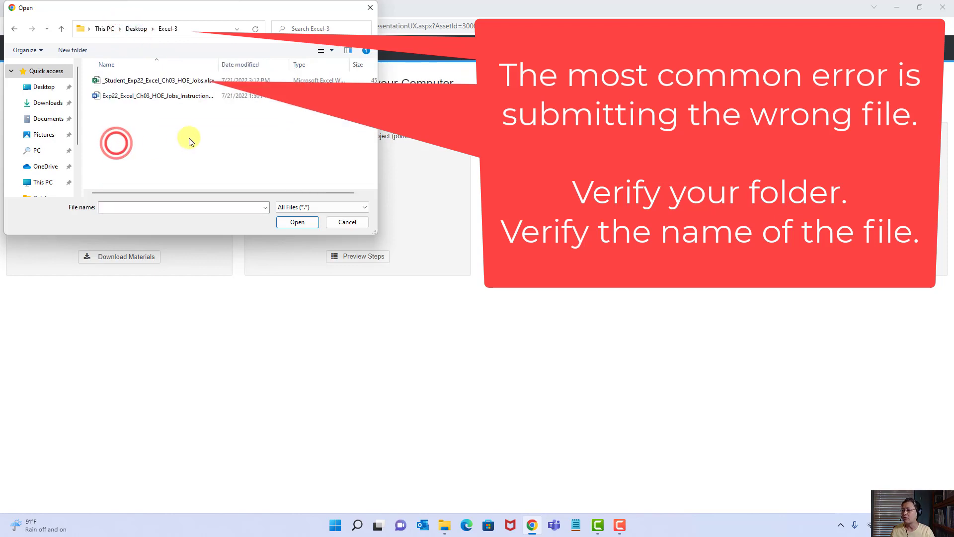
pyautogui.click(188, 84)
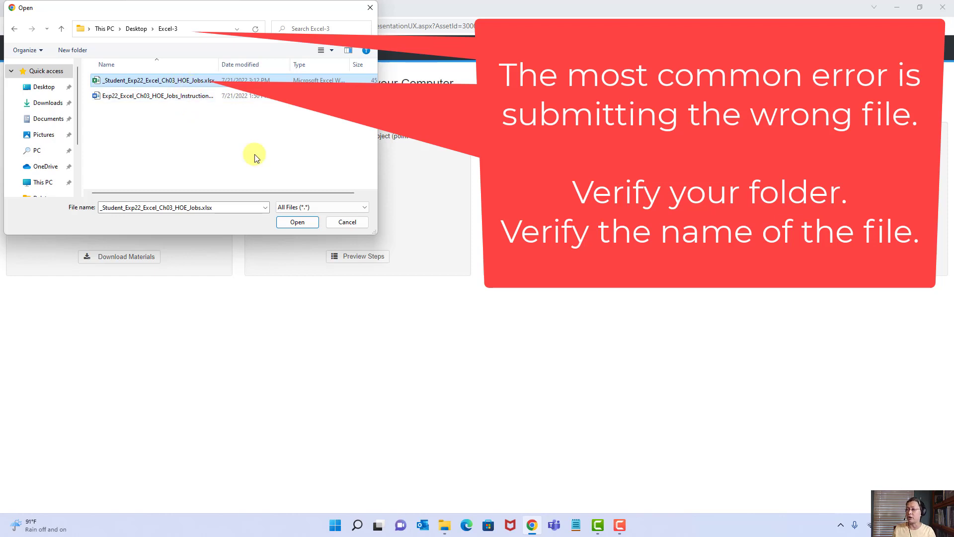
pyautogui.click(303, 223)
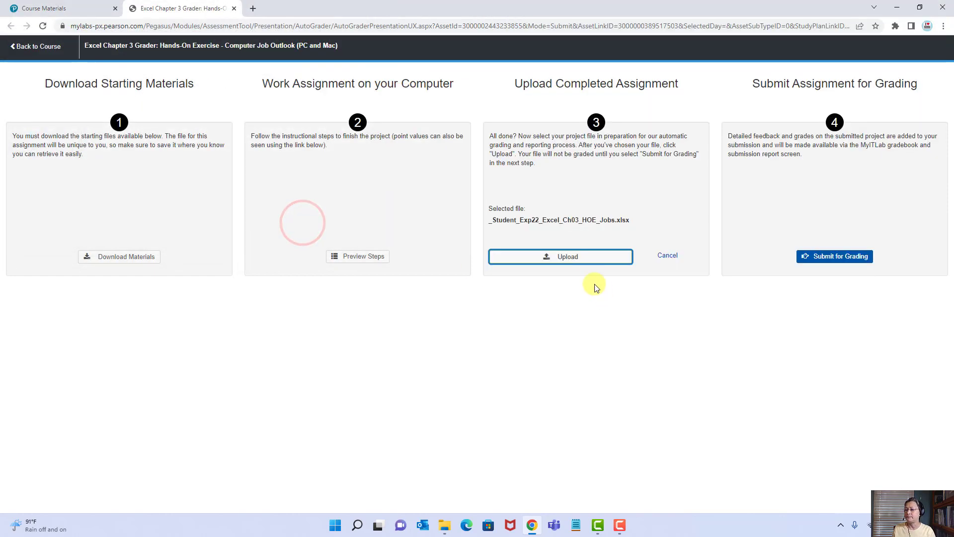
pyautogui.click(582, 258)
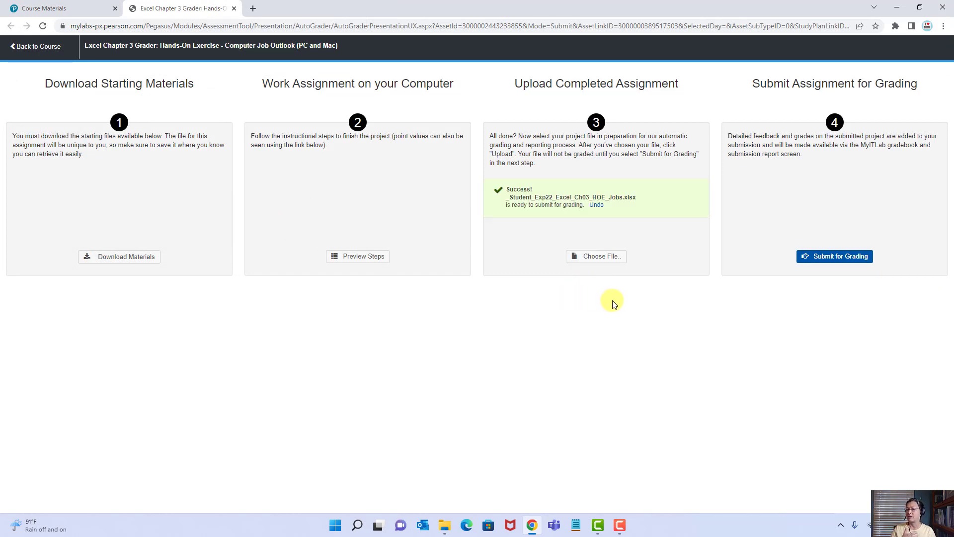
pyautogui.click(836, 259)
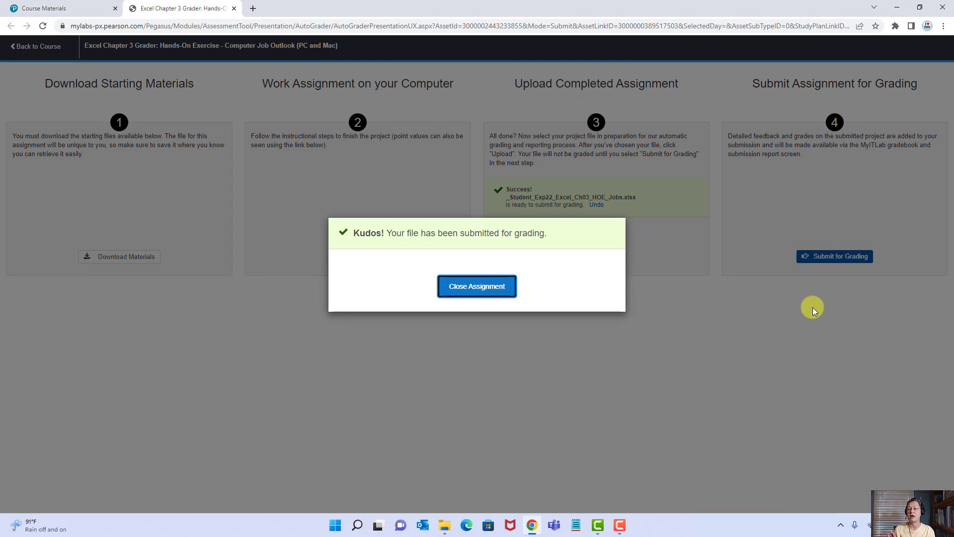
pyautogui.press('Return')
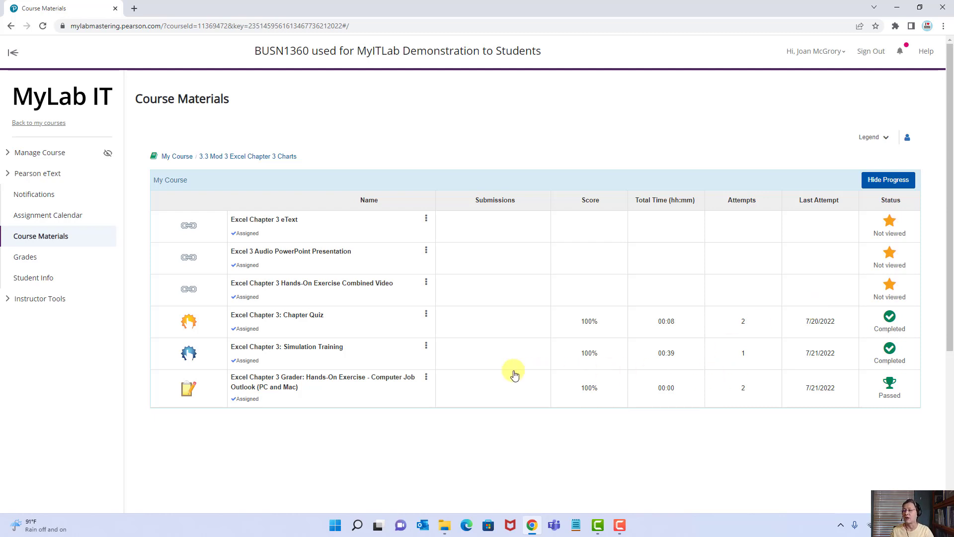
# Open submission 1/2 of the Excel Chapter 3 Grader exercise and review its score card, expanding the step 6 deduction details
pyautogui.click(426, 379)
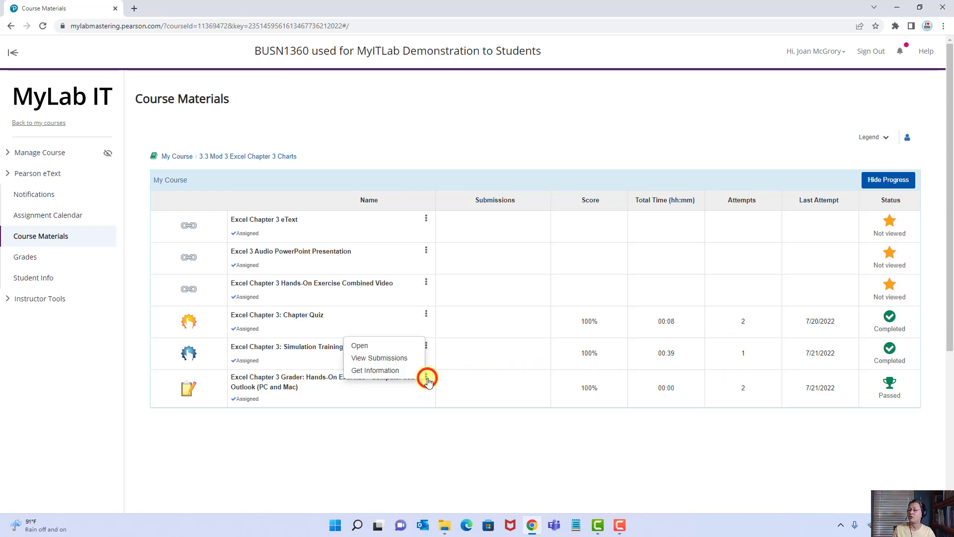
pyautogui.click(387, 358)
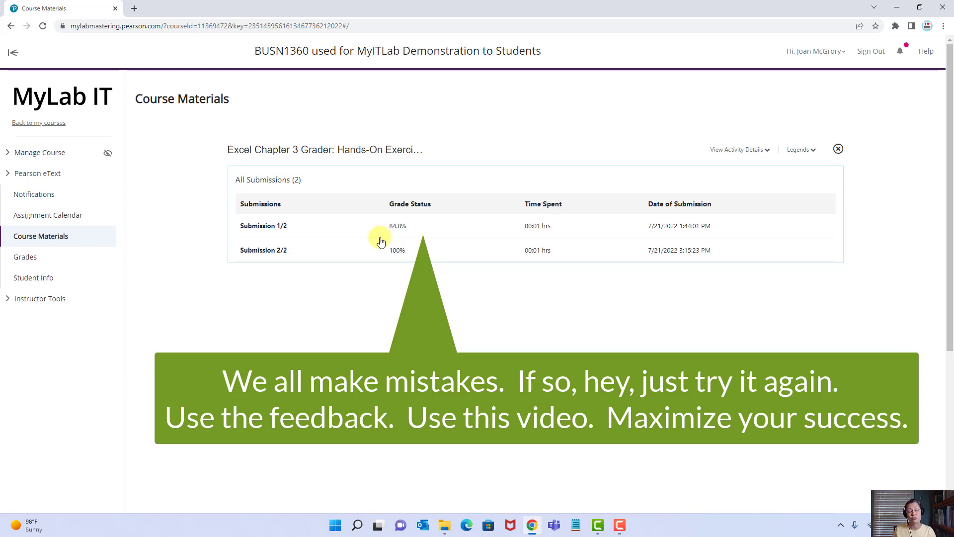
pyautogui.click(280, 227)
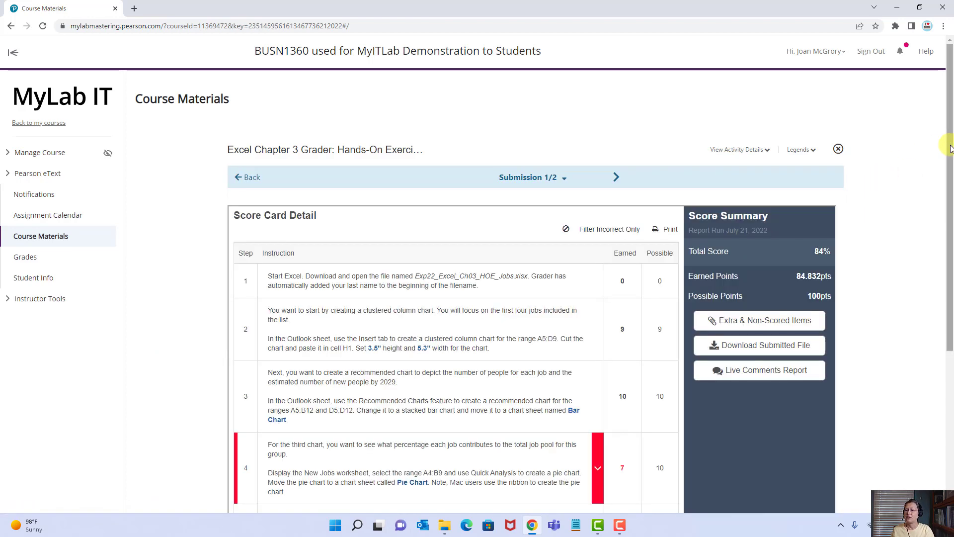
pyautogui.moveTo(949, 147); pyautogui.dragTo(949, 148)
pyautogui.scroll(-3, 949, 147)
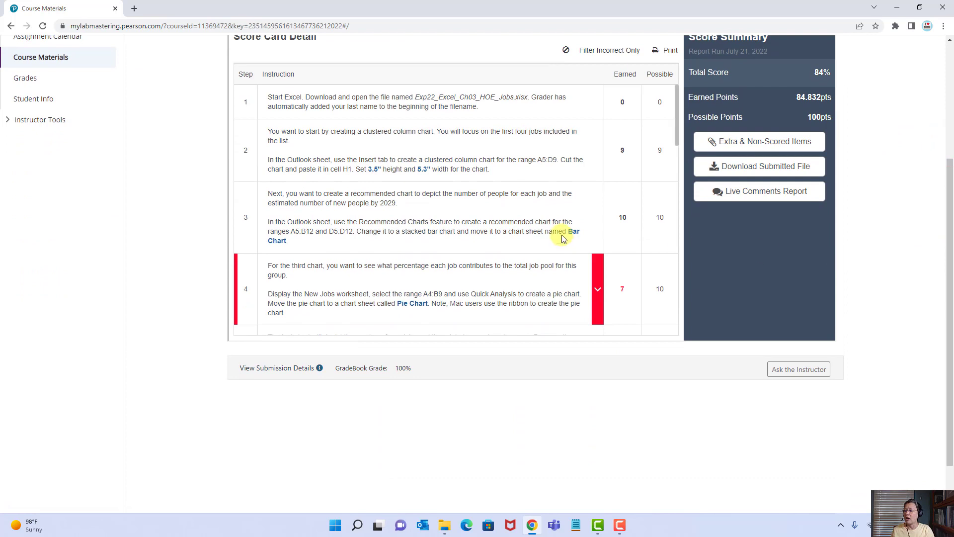
pyautogui.moveTo(676, 112); pyautogui.dragTo(665, 185)
pyautogui.click(598, 157)
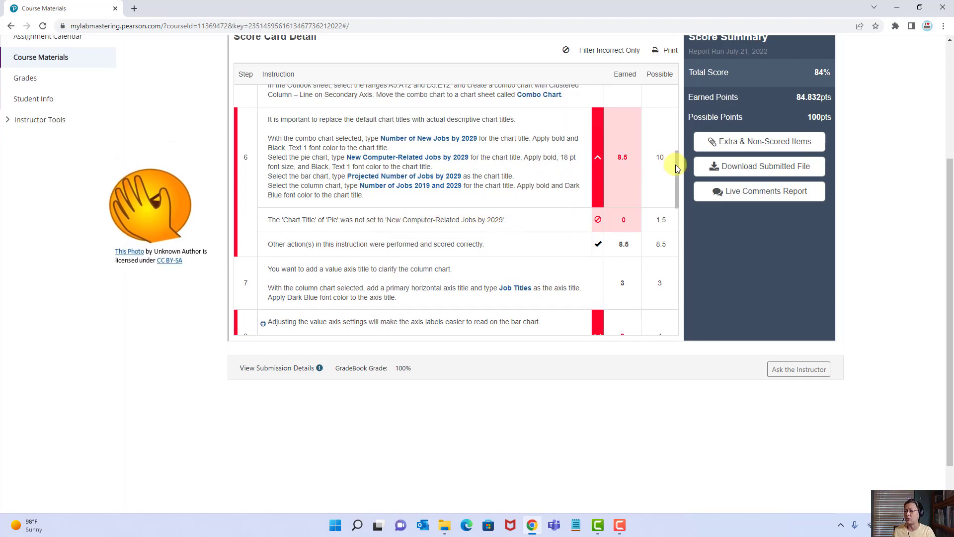
pyautogui.moveTo(677, 165); pyautogui.dragTo(684, 265)
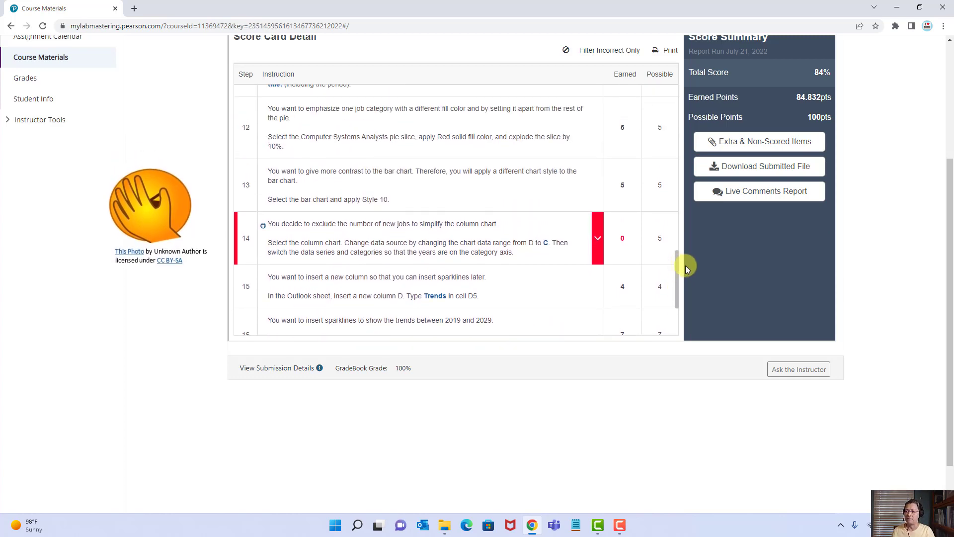
pyautogui.moveTo(685, 265); pyautogui.dragTo(679, 119)
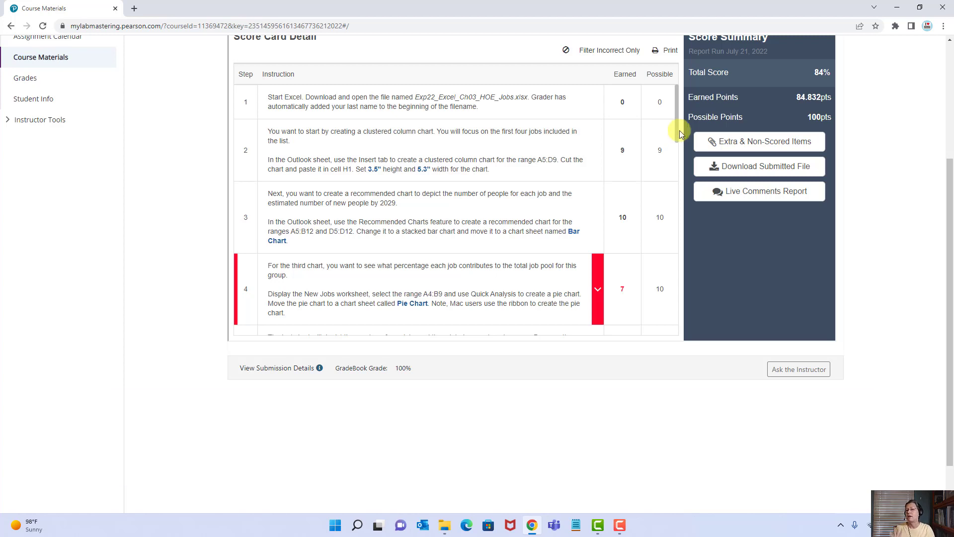
# Download the Live Comments Report, open it in Excel and enable editing while viewing its Bar Chart sheet
pyautogui.click(739, 192)
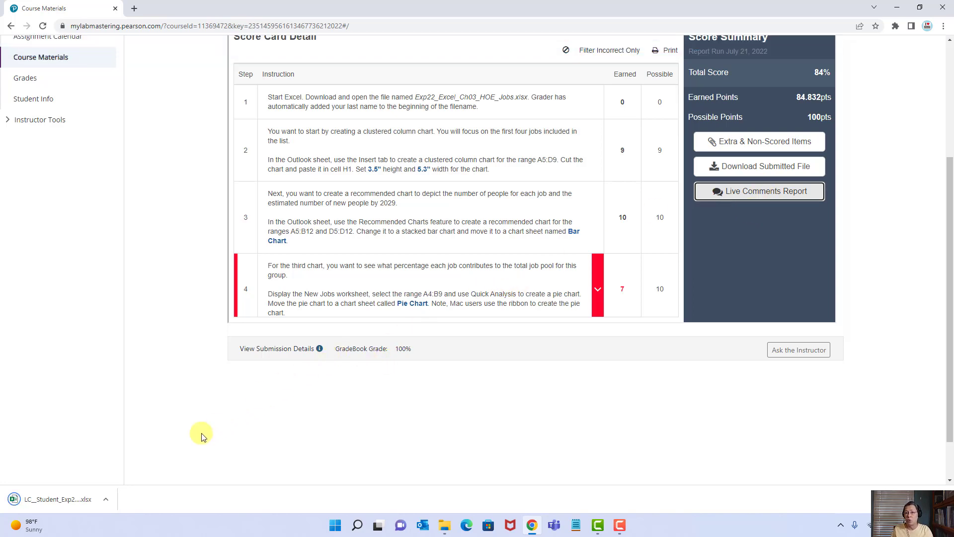
pyautogui.click(58, 502)
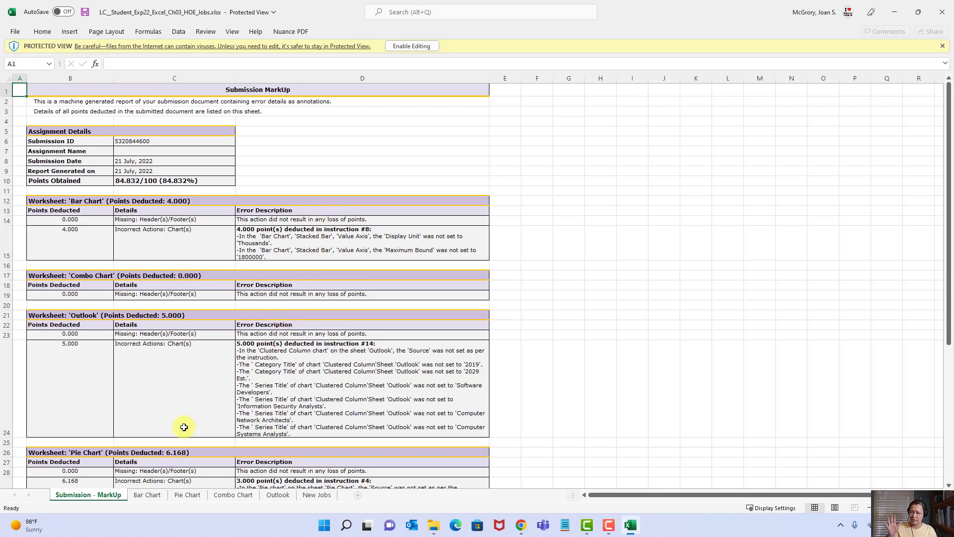
pyautogui.click(154, 495)
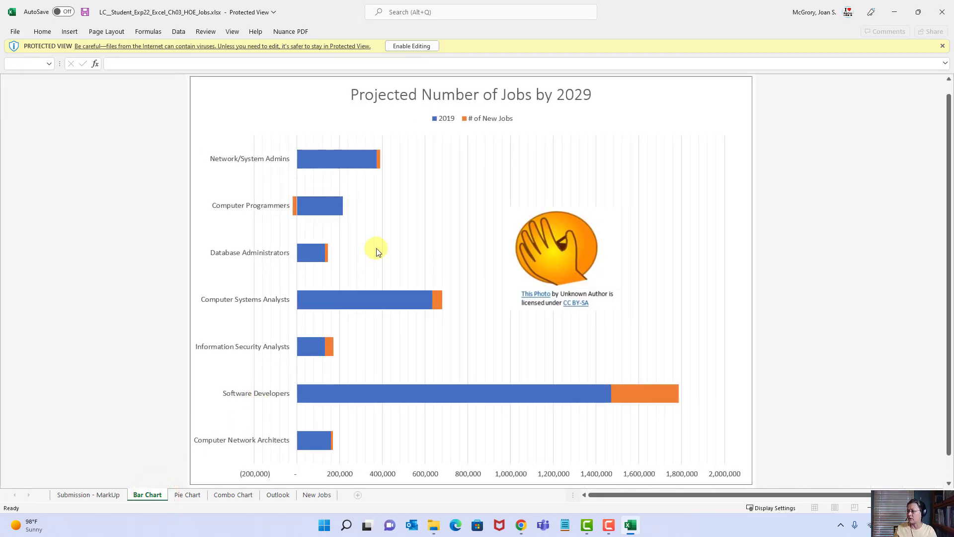
pyautogui.click(411, 47)
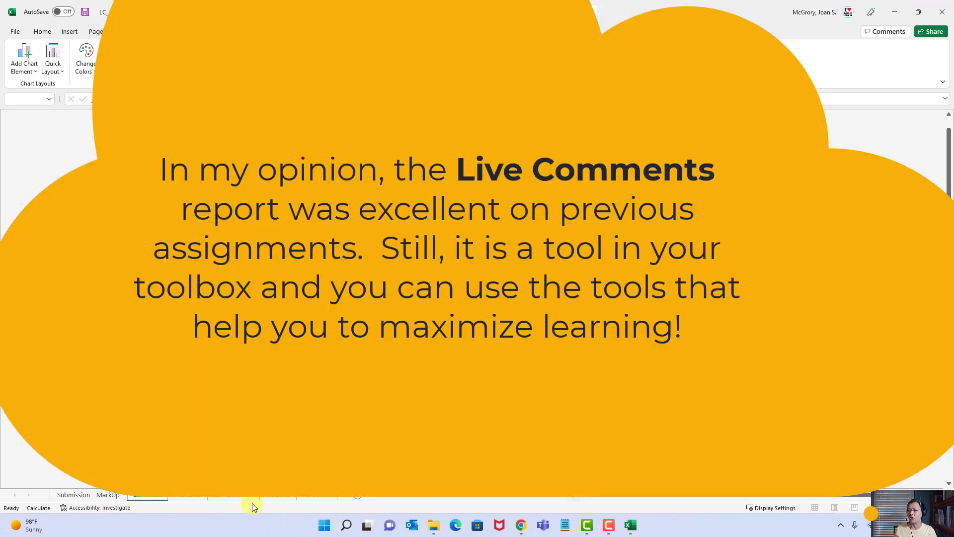
# Look through the report's Pie Chart, Combo Chart, Outlook, New Jobs and Submission - MarkUp sheets and close the workbook
pyautogui.click(195, 497)
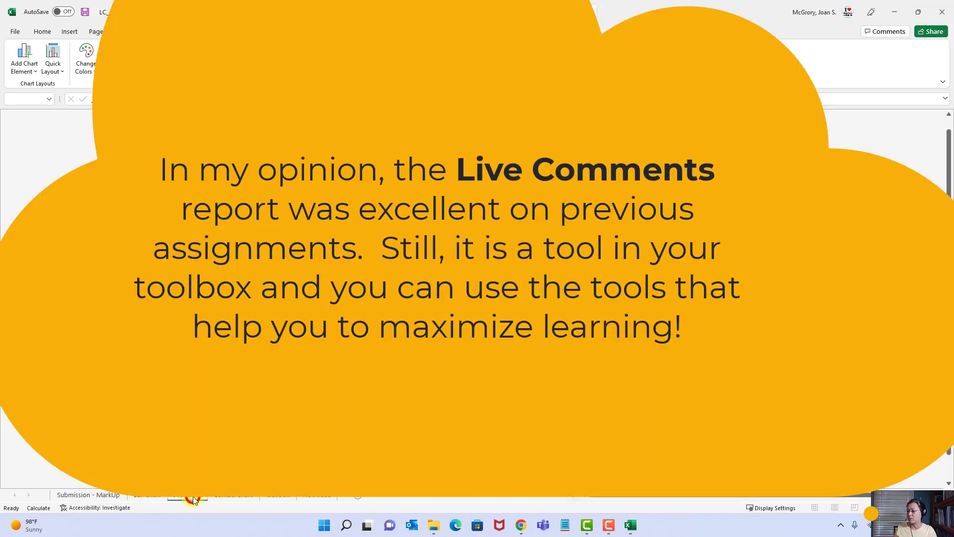
pyautogui.click(236, 499)
pyautogui.click(278, 498)
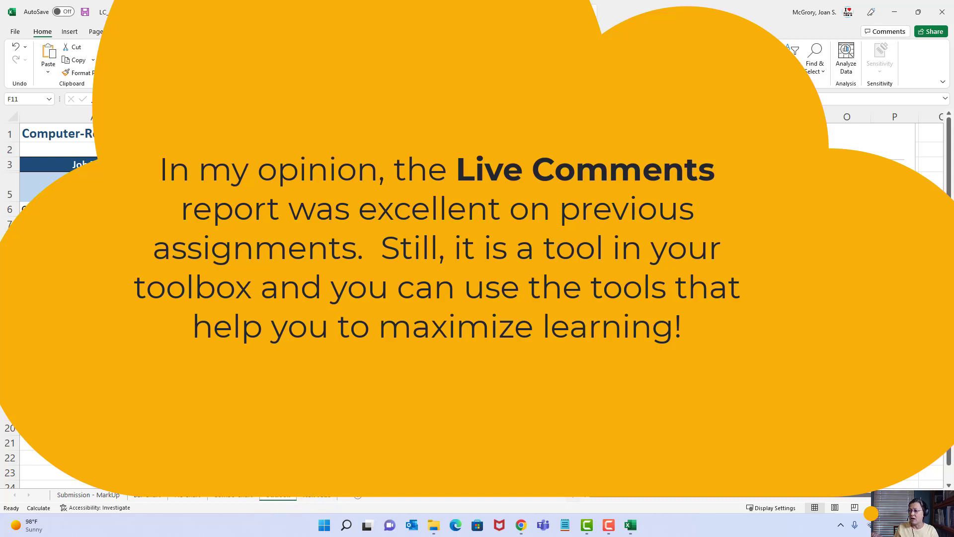
pyautogui.click(311, 496)
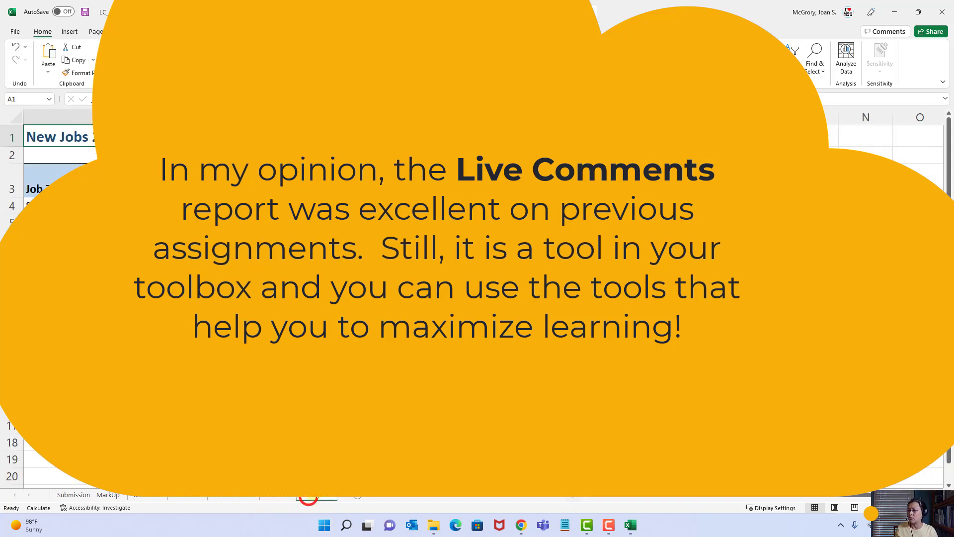
pyautogui.click(79, 496)
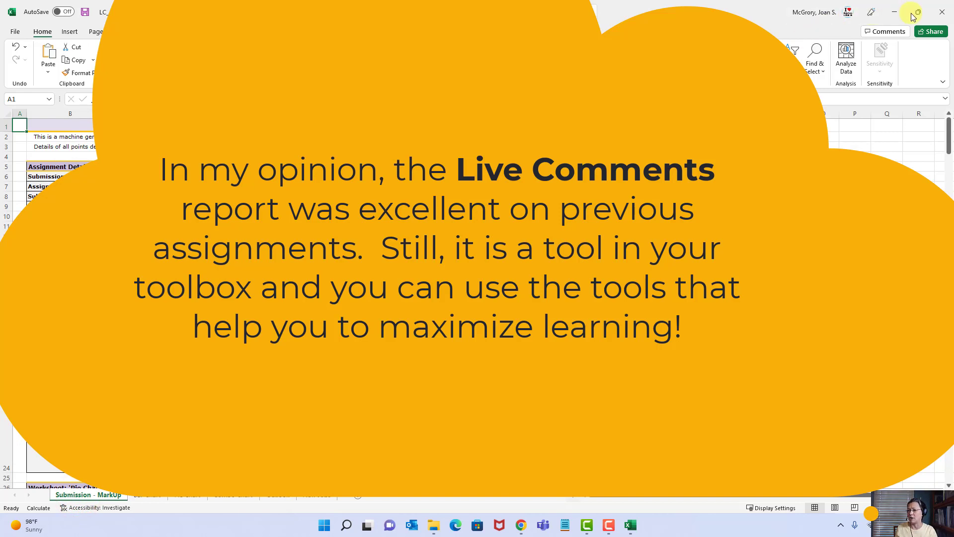
pyautogui.click(941, 10)
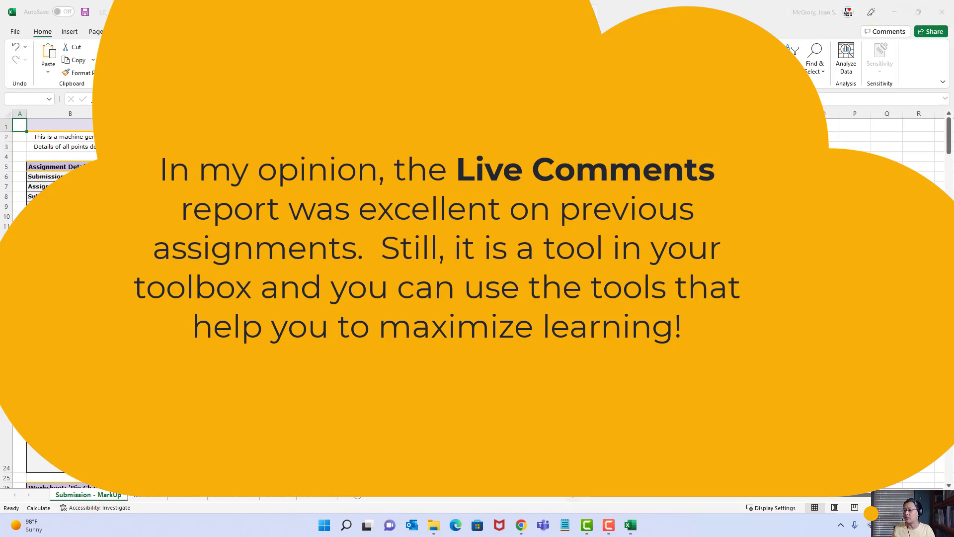